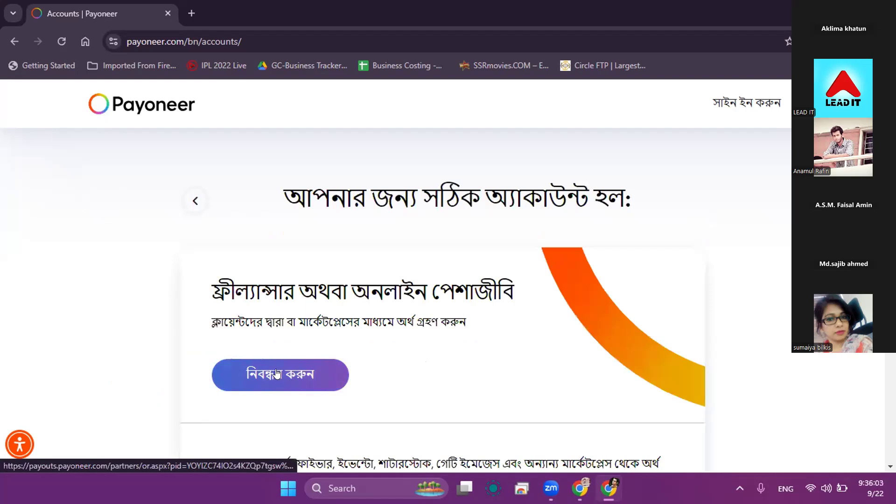
Step: Choose the freelancer or online professional option to open the Payoneer Sign Up form
scroll(277, 374, "down", 3)
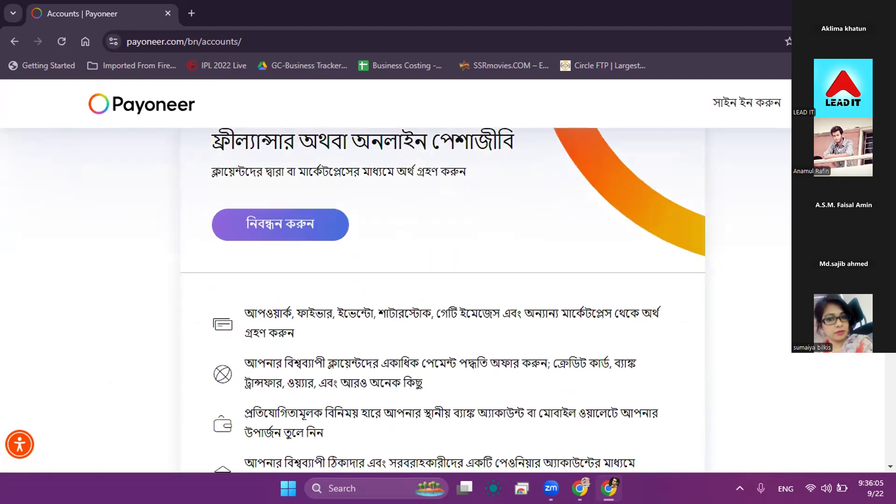
left_click(254, 211)
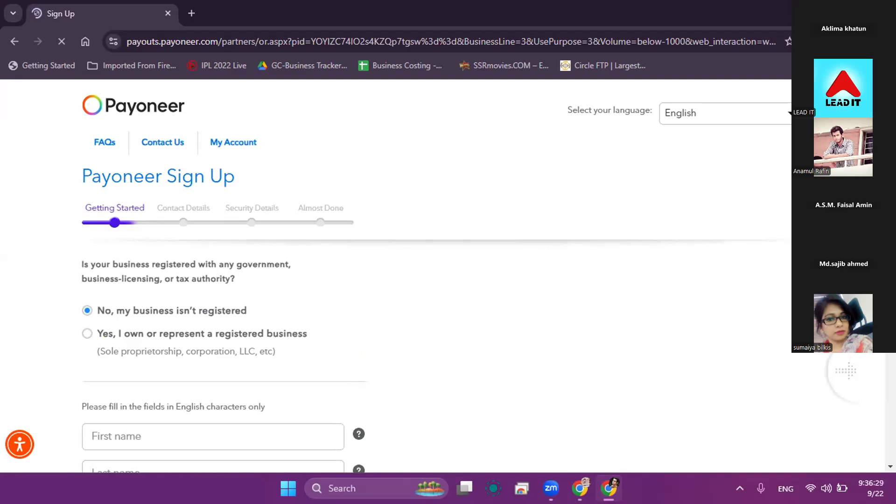
left_click_drag(85, 208, 346, 208)
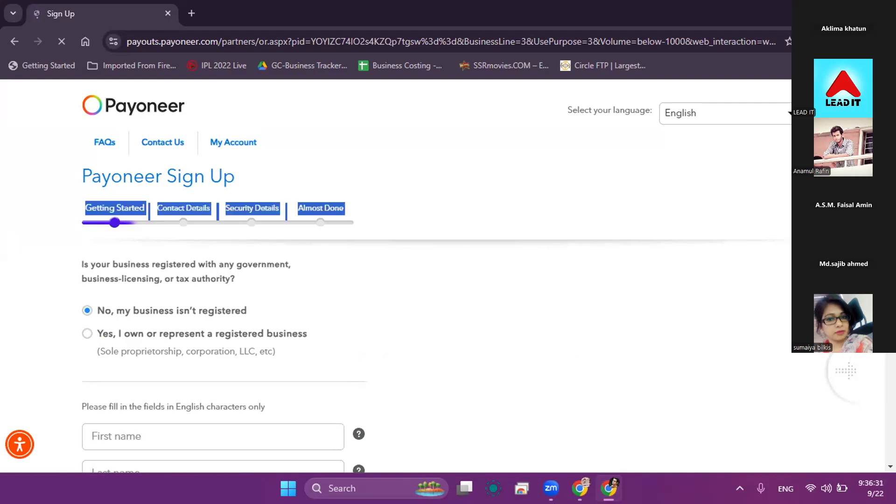
left_click(384, 134)
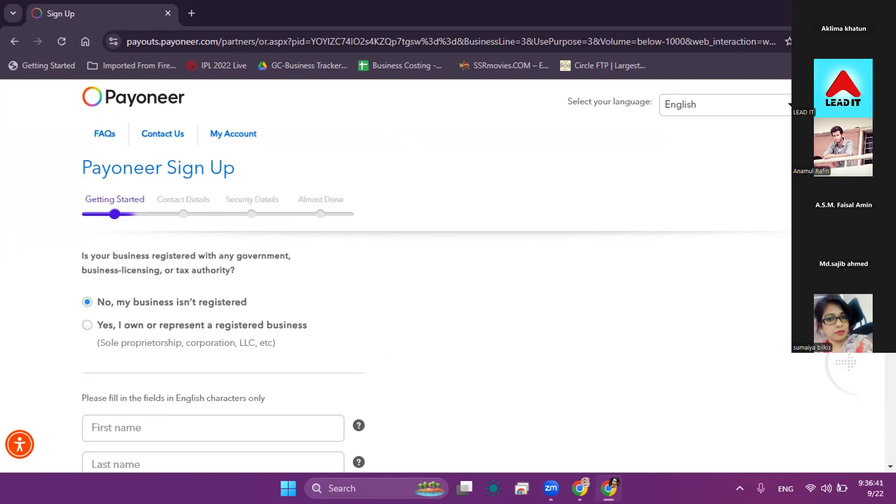
scroll(437, 276, "down", 1)
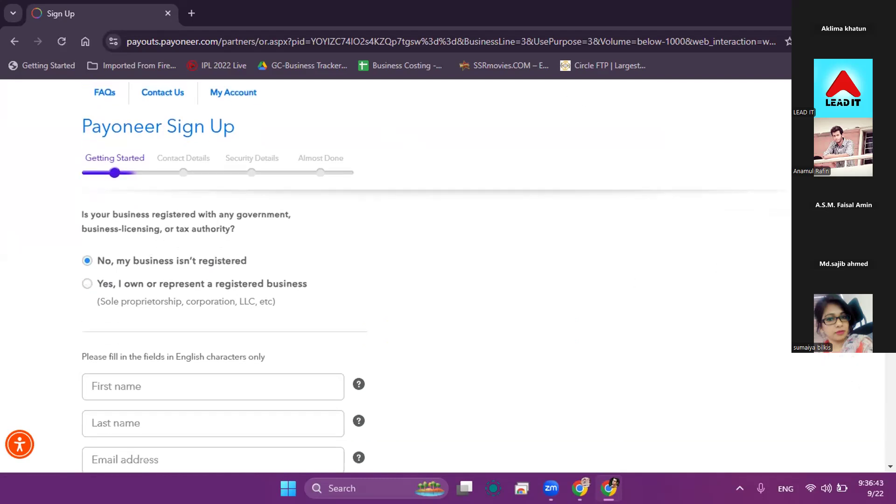
scroll(707, 311, "down", 1)
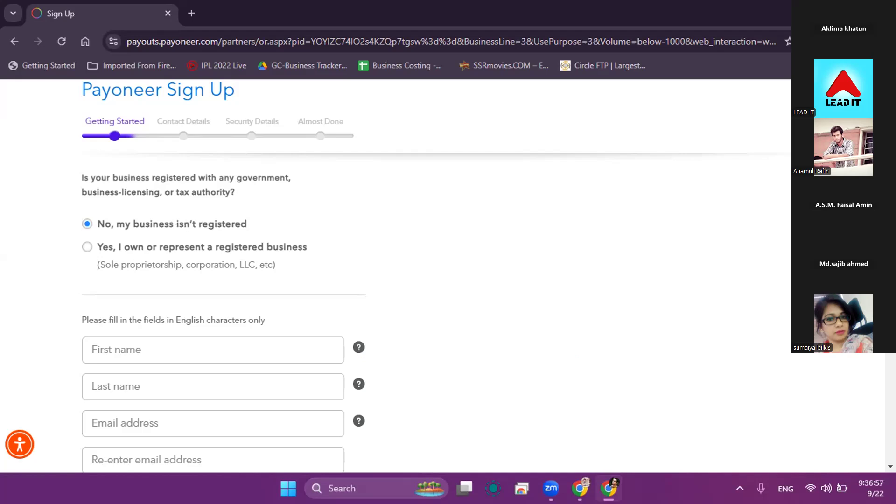
scroll(130, 239, "down", 3)
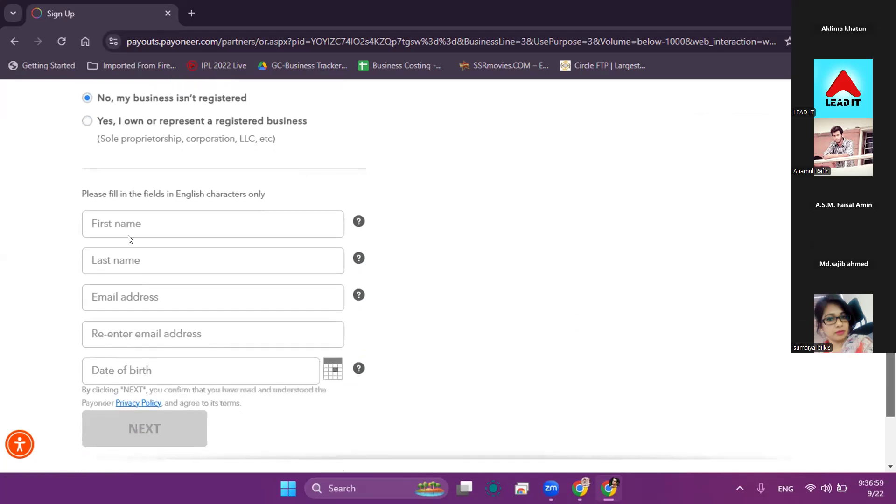
left_click(115, 225)
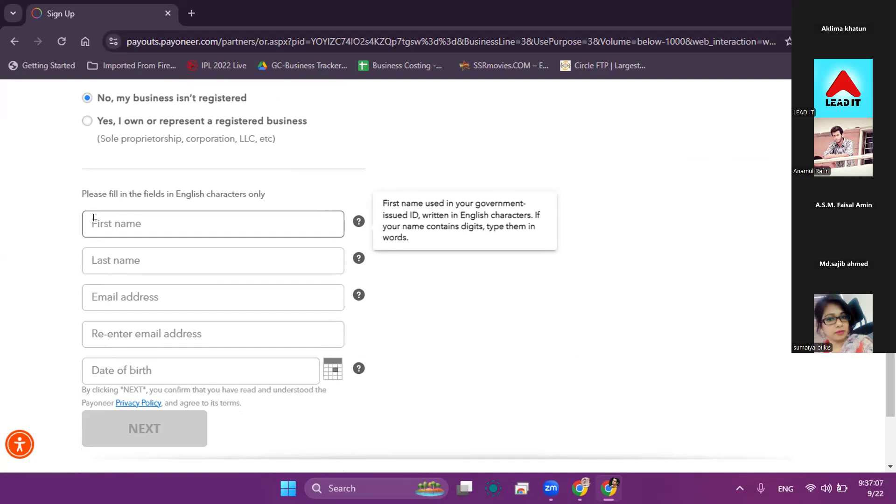
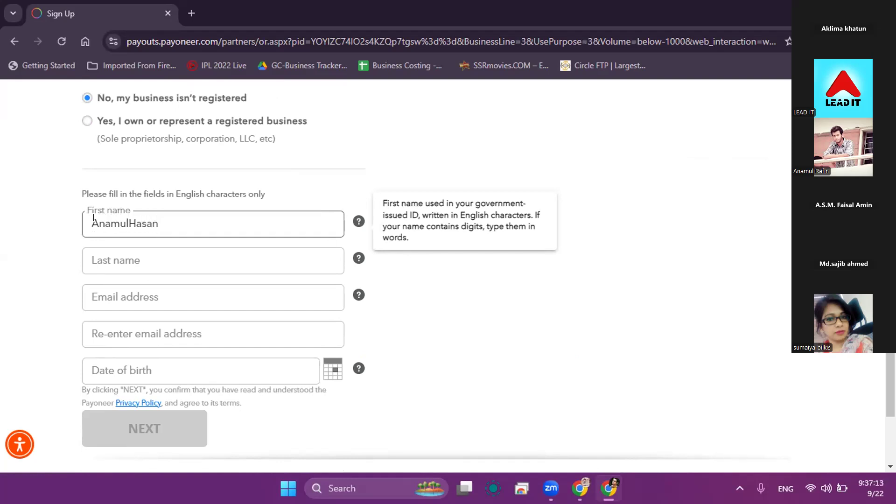
Step: Enter the applicant's first name and last name on the sign-up form
key("Left")
key("Left")
key("Left")
key("Left")
key("Left")
key("Tab")
Step: Enter the applicant's email address and copy the same address into Re-enter email
key("Tab")
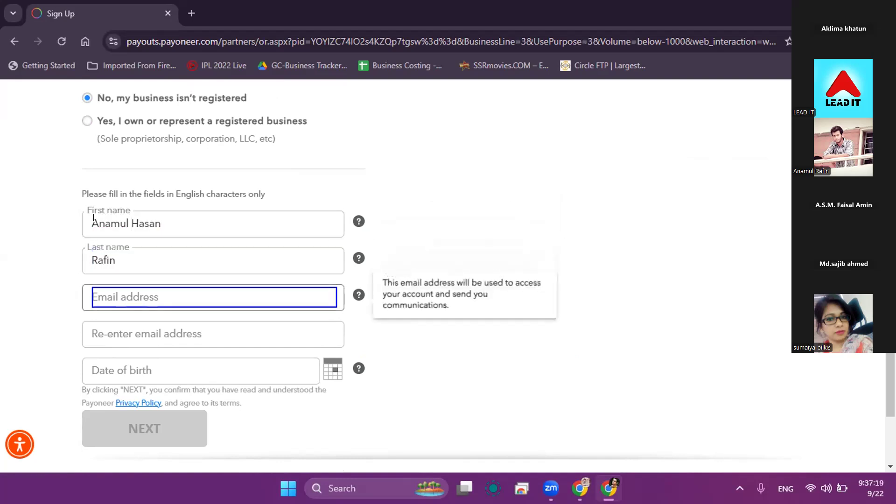
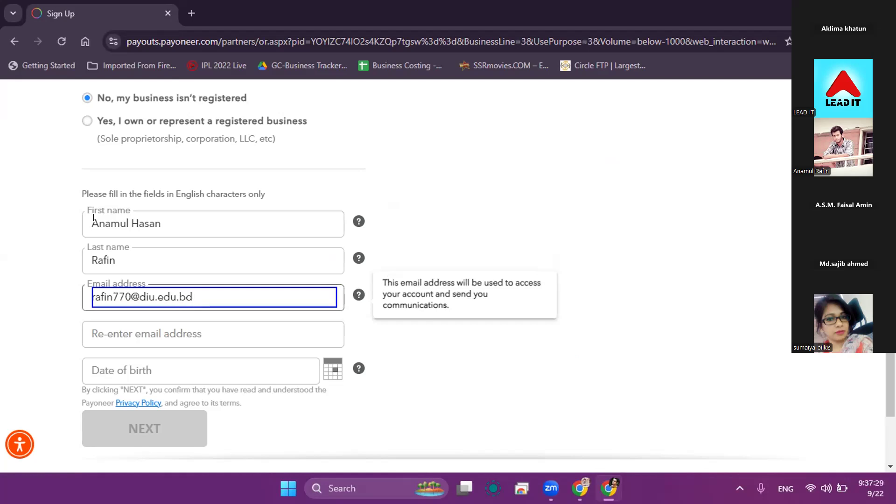
key("Tab")
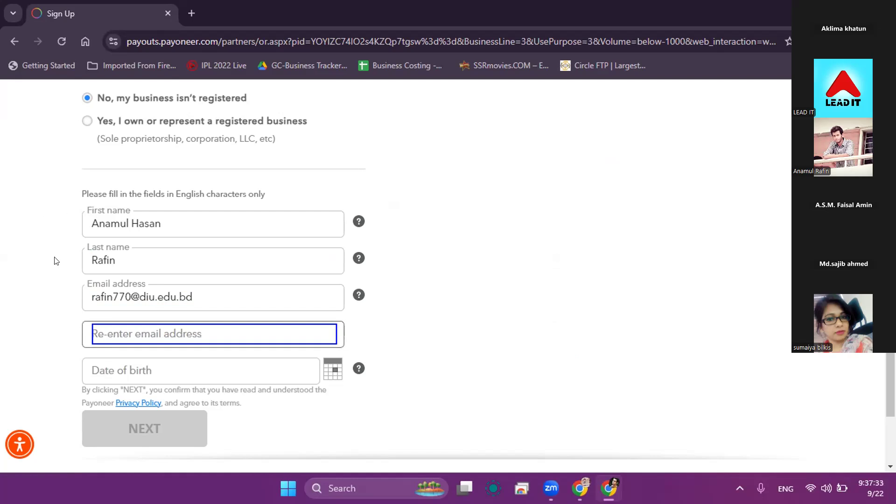
left_click(145, 299)
key("ctrl+a")
key("ctrl+c")
left_click(145, 331)
key("ctrl+v")
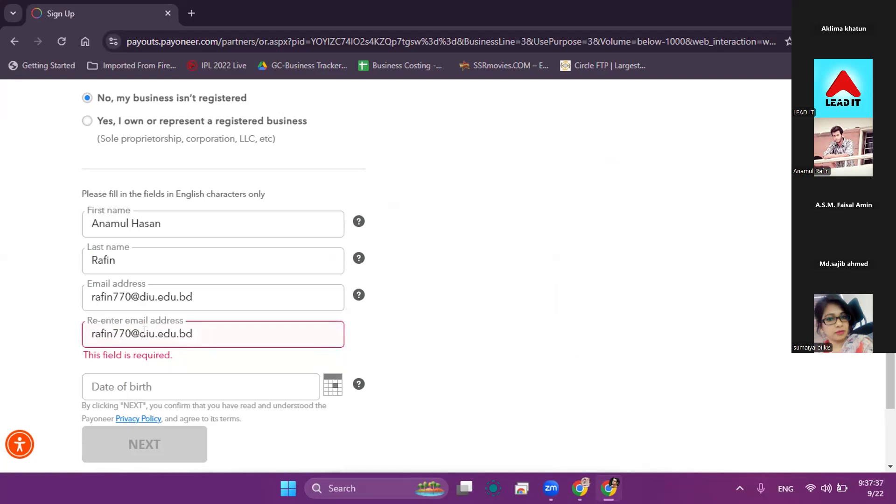
key("Tab")
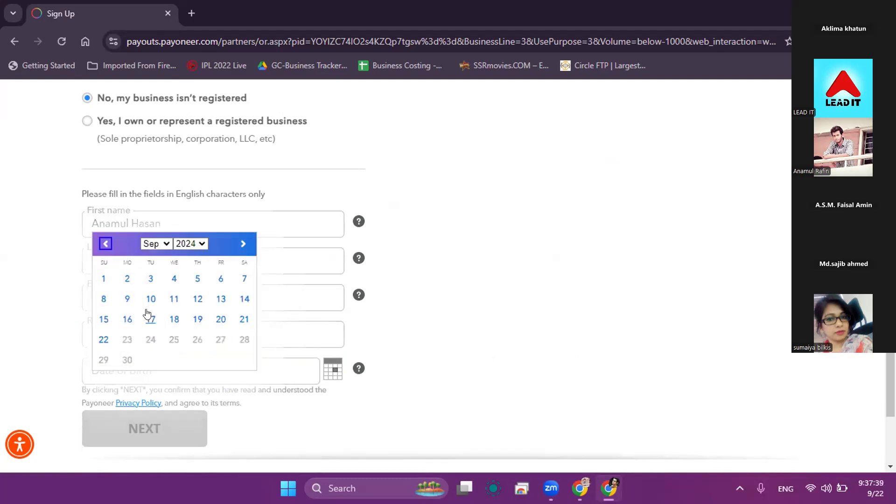
Step: Pick 1997 as the birth year in the Date of birth calendar
left_click(163, 242)
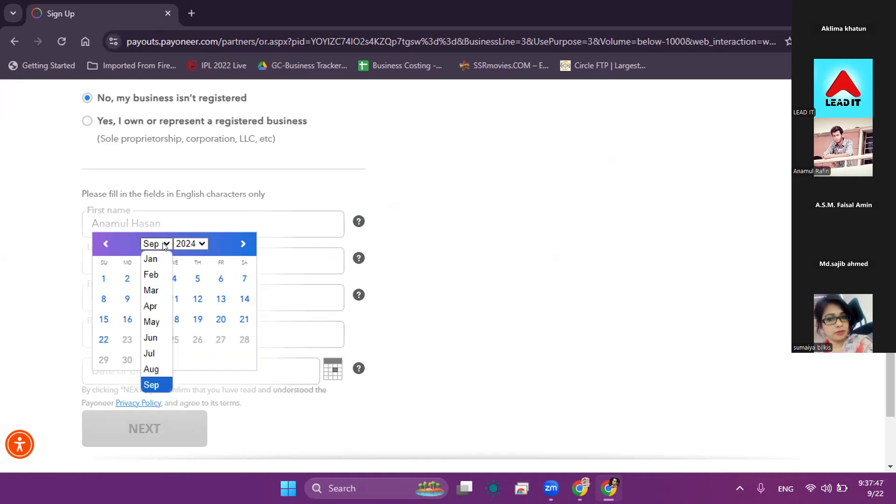
left_click(163, 243)
left_click(186, 244)
scroll(189, 243, "up", 2)
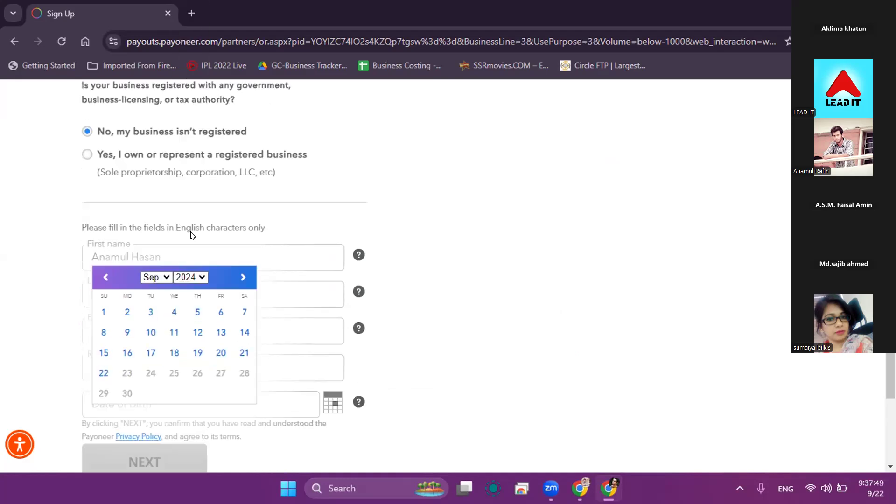
left_click(193, 309)
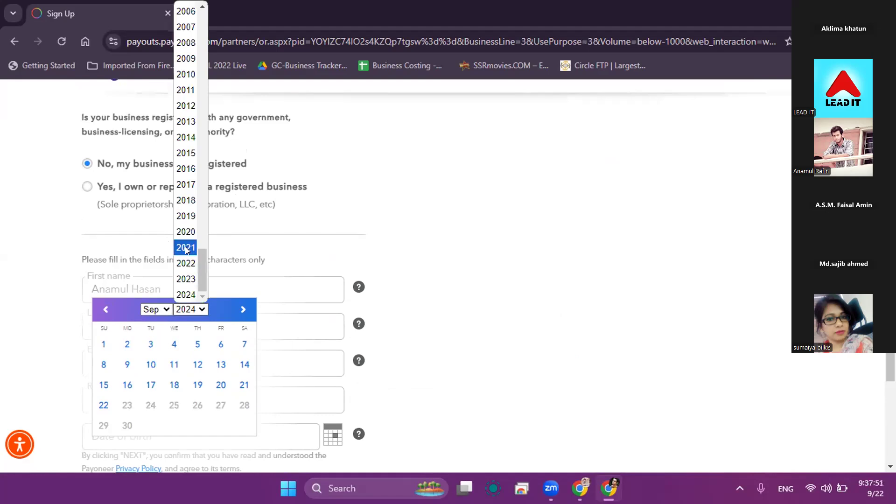
scroll(186, 259, "up", 5)
scroll(186, 262, "up", 6)
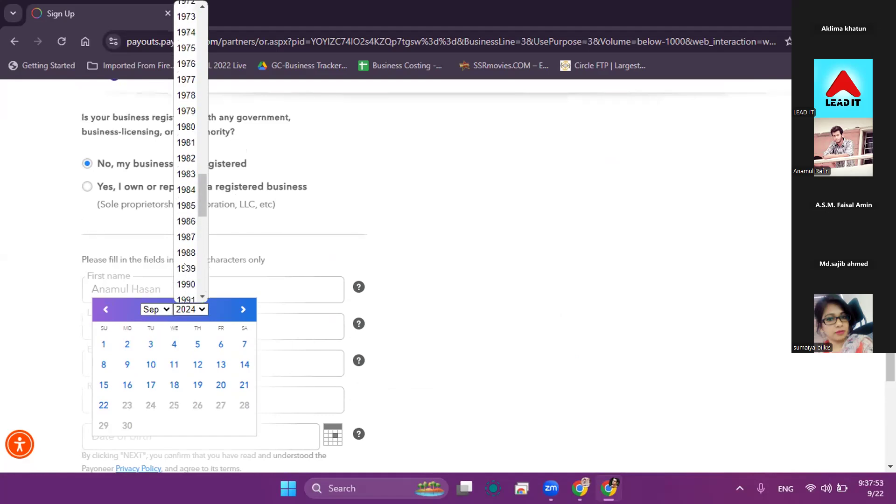
scroll(185, 268, "down", 3)
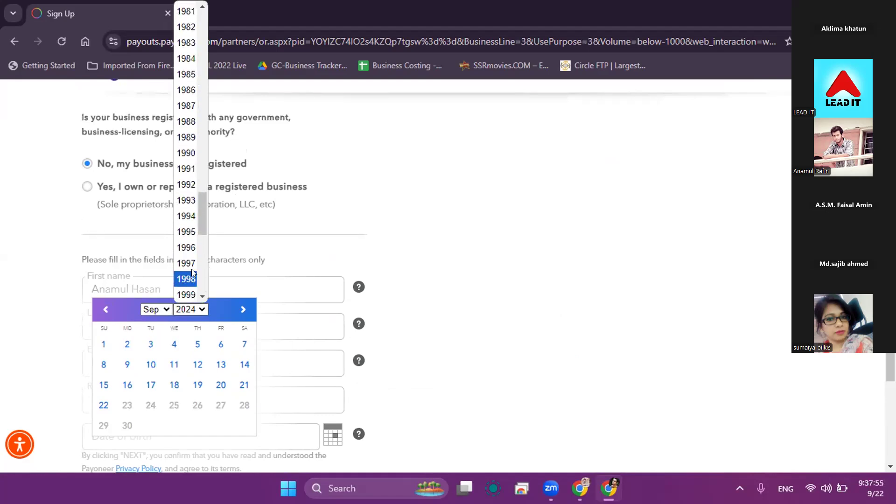
left_click(191, 267)
Step: Complete the date of birth with July and day 3
left_click(160, 311)
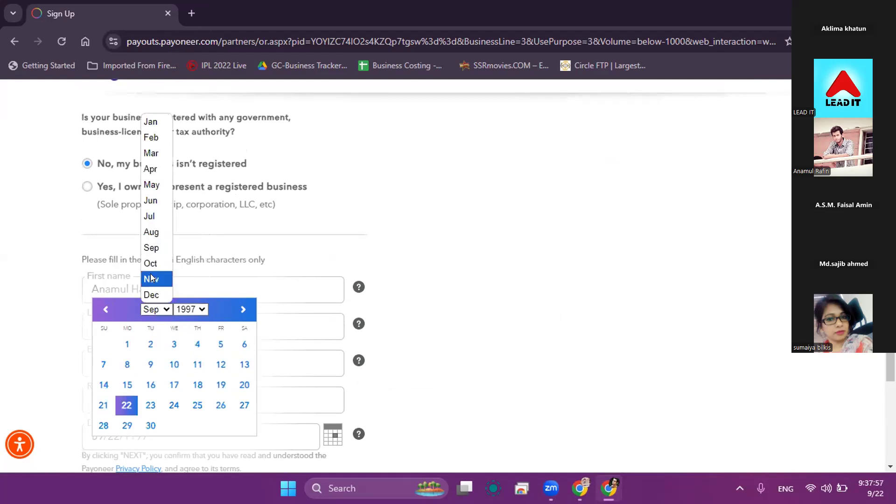
left_click(157, 216)
left_click(197, 344)
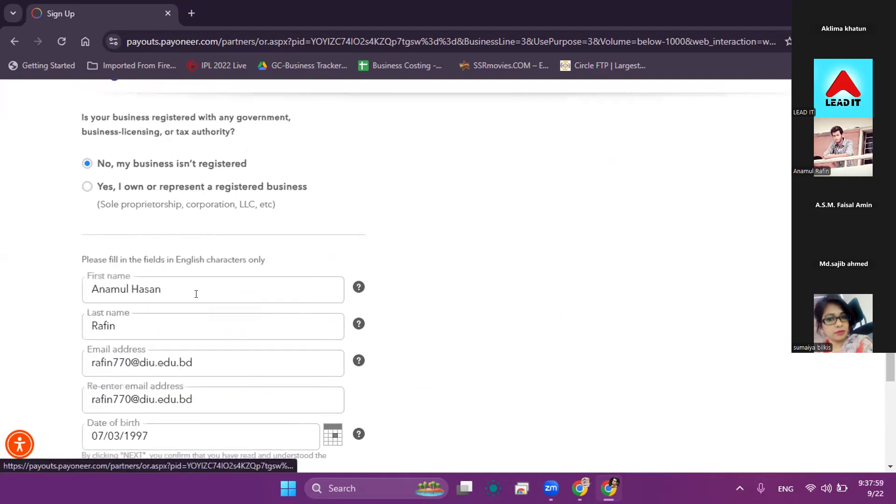
scroll(196, 293, "down", 3)
scroll(197, 294, "up", 3)
scroll(196, 293, "down", 3)
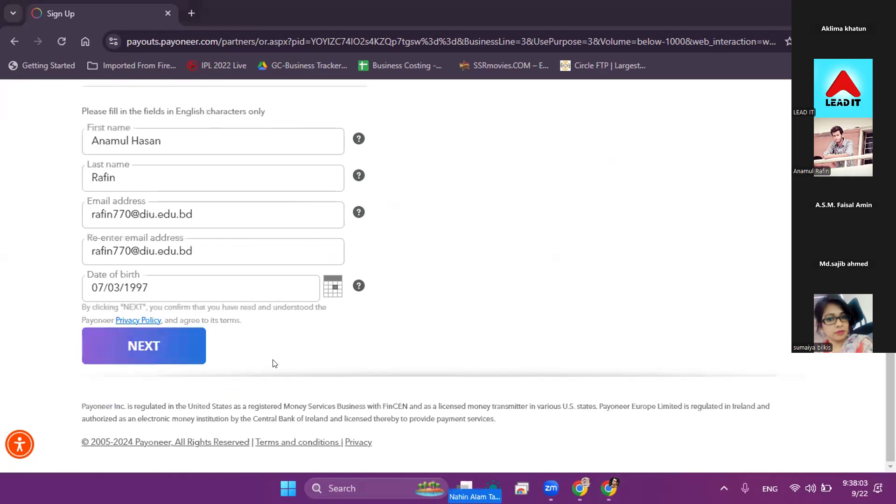
scroll(457, 365, "up", 1)
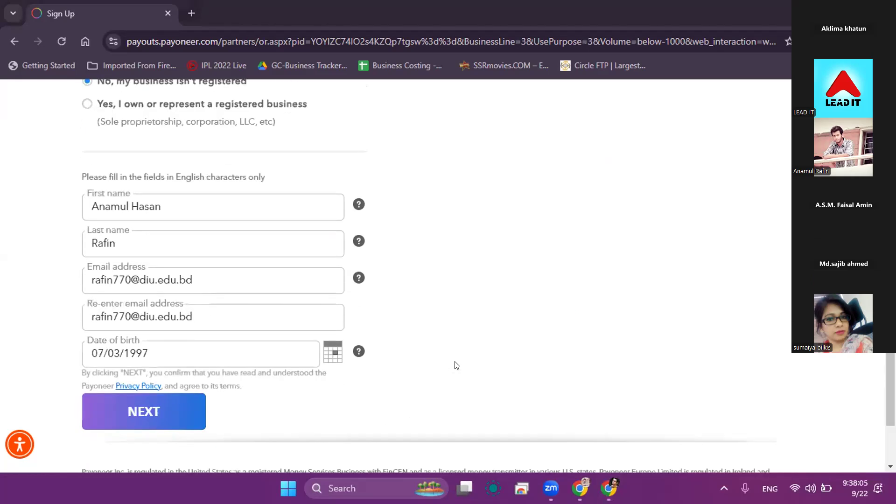
left_click(204, 199)
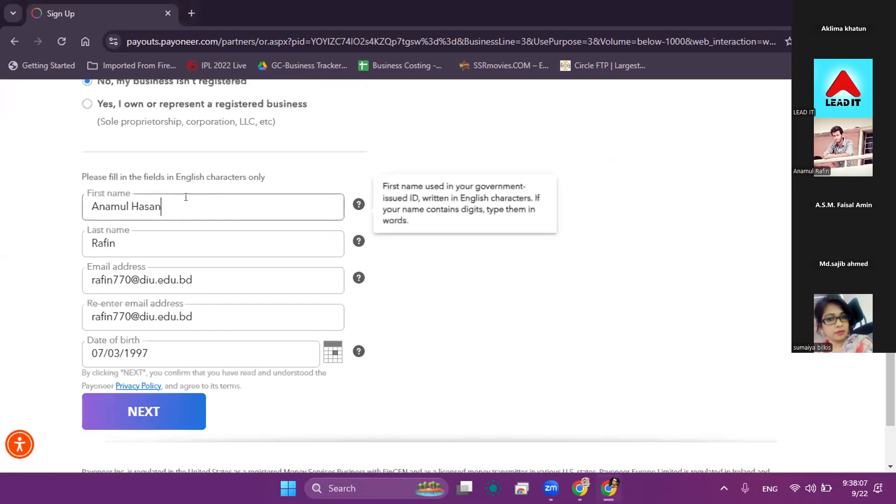
type(".")
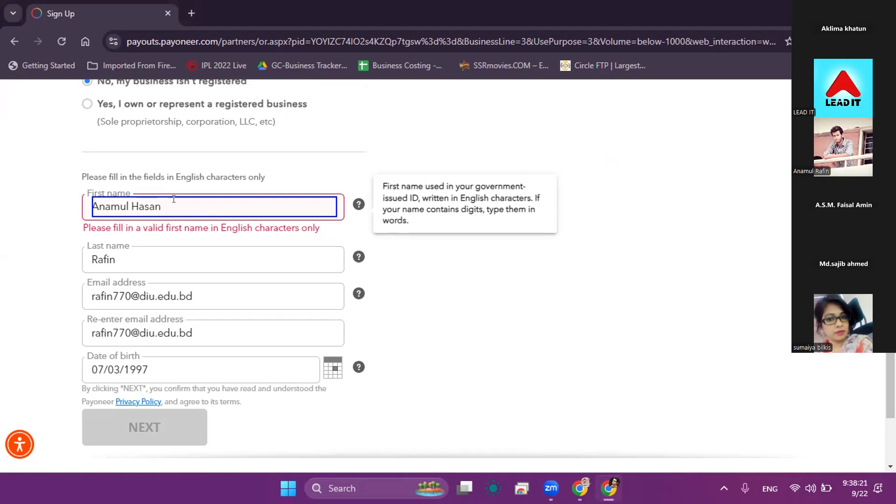
key("BackSpace")
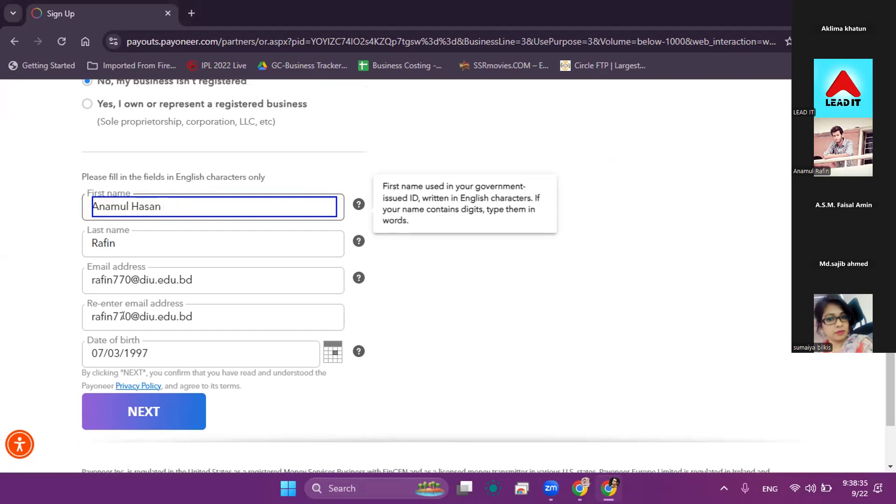
left_click(124, 415)
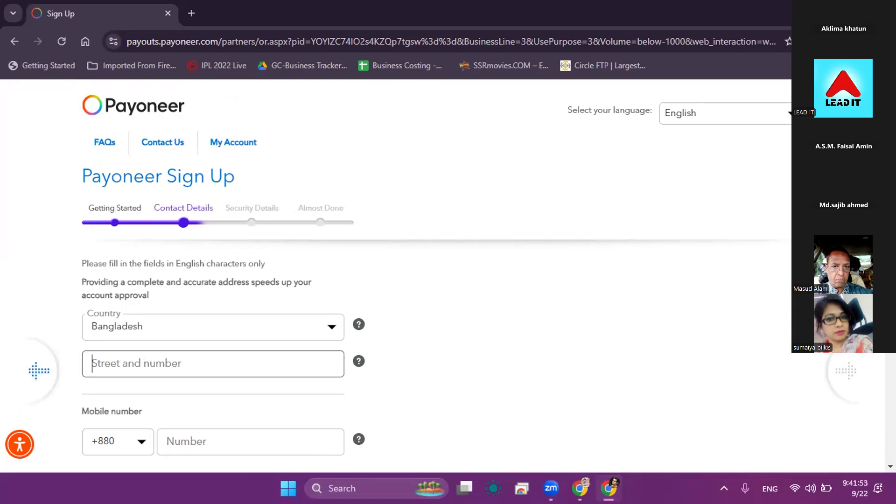
Step: Scroll down through the Contact Details address and mobile fields
scroll(410, 273, "down", 1)
scroll(410, 273, "down", 2)
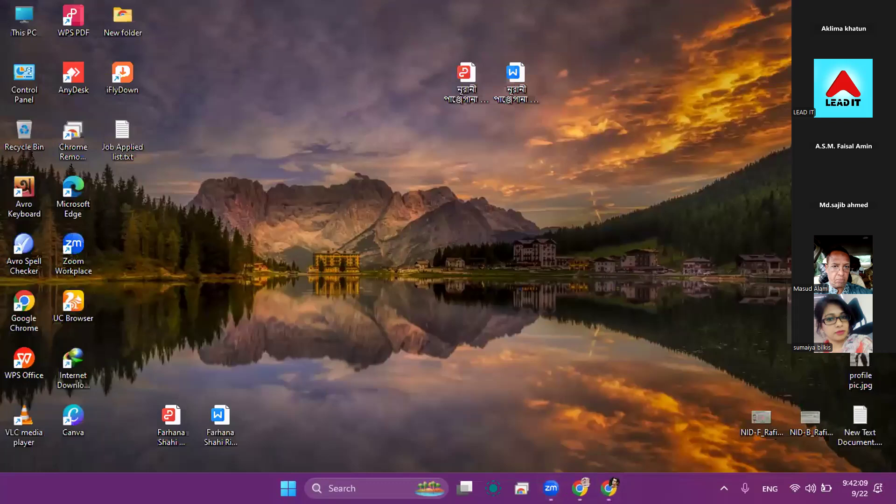
Step: Select the full NID address in the Notepad note, then return to the Payoneer page
left_click_drag(199, 202, 139, 189)
left_click_drag(125, 183, 122, 177)
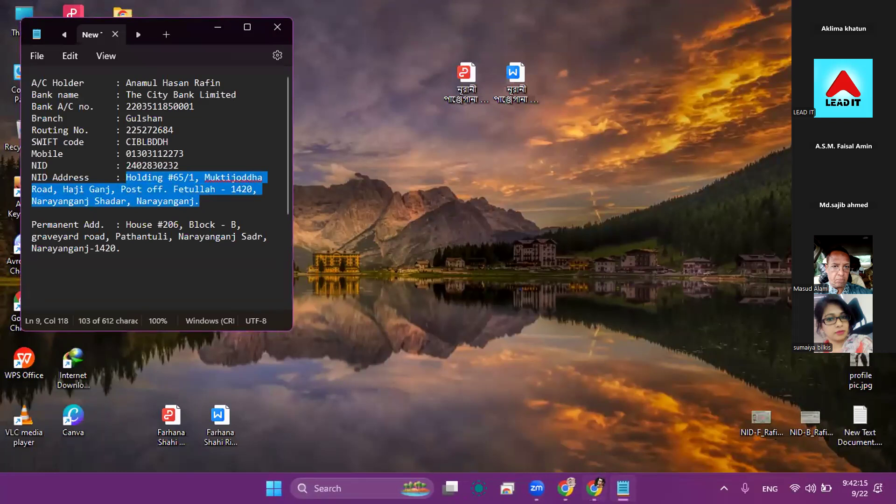
left_click(581, 469)
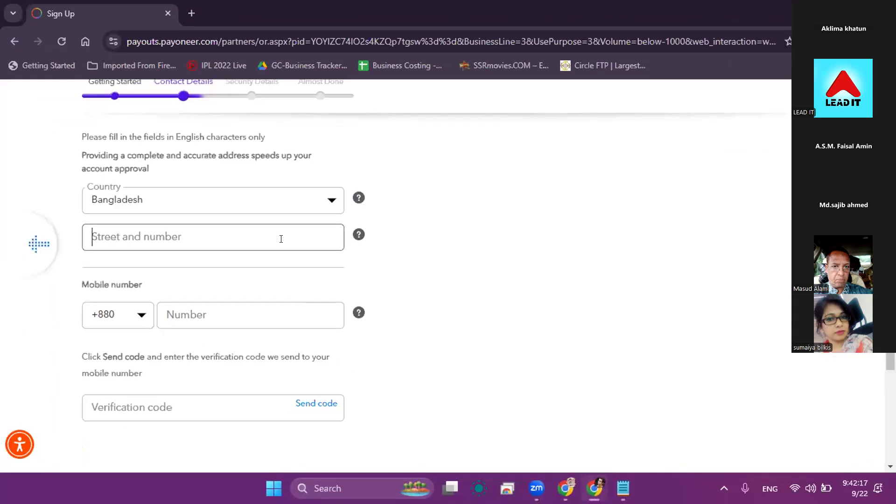
Step: Paste the address into Street and number, drop the # from the house number, and end it with a period
key("ctrl+v")
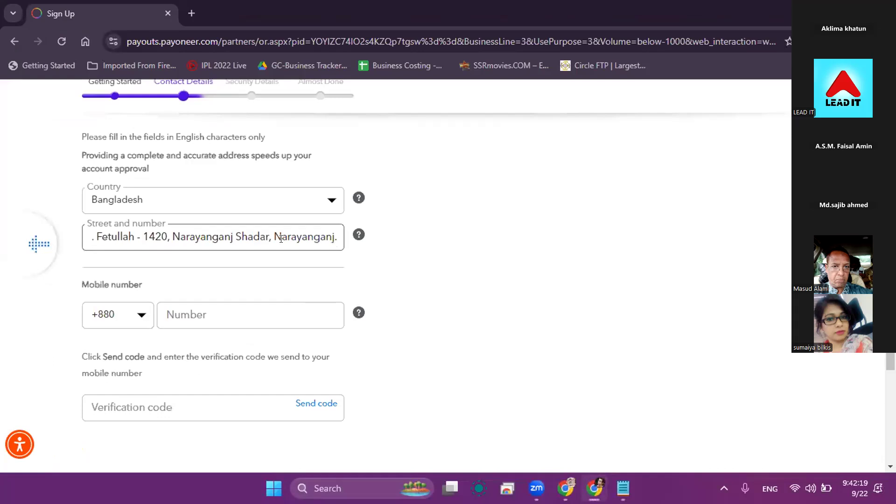
left_click(280, 305)
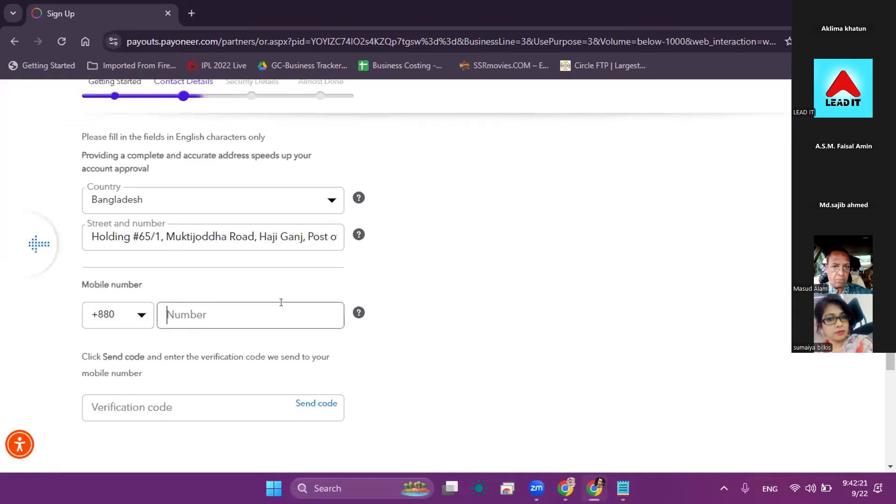
left_click(291, 241)
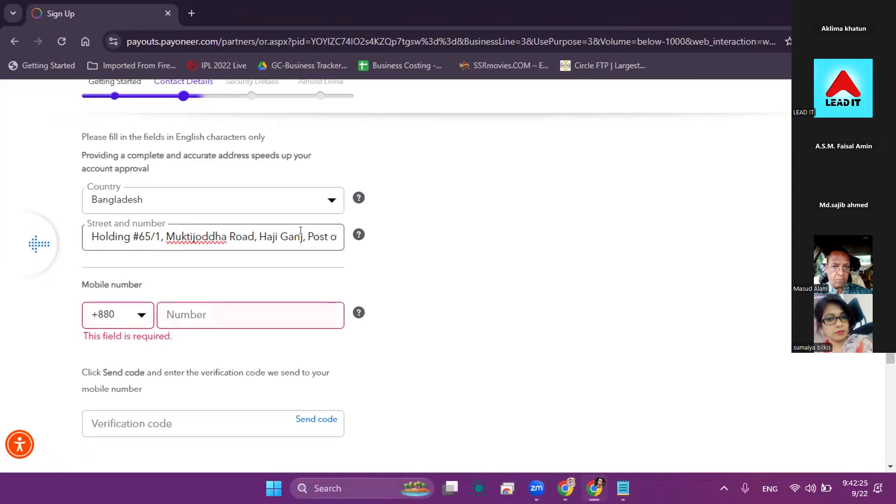
left_click(133, 237)
key("Delete")
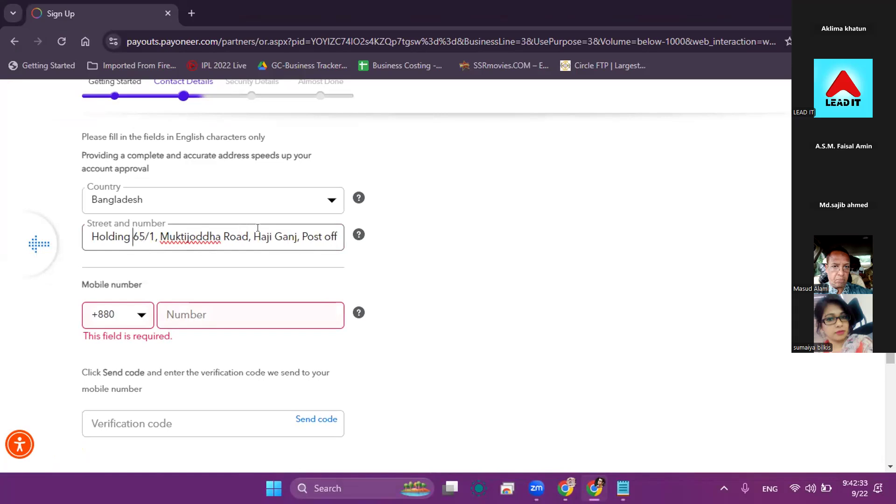
left_click(312, 236)
key("Right")
key("Right")
key("Right")
key("Right")
key("Right")
key("Right")
key("Right")
key("Right")
key("Right")
key("Right")
key("Right")
key("Right")
key("Right")
key("Right")
key("Right")
key("Right")
key("Right")
key("Right")
key("Right")
key("Right")
key("Right")
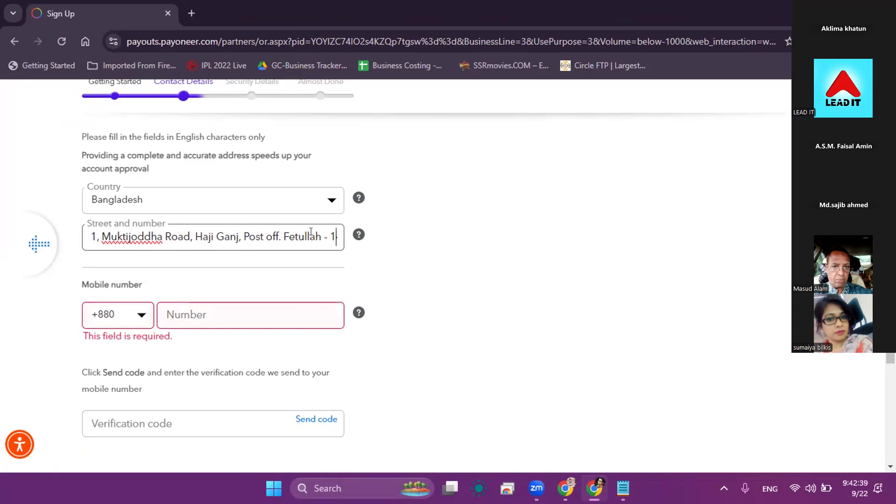
key("Right")
key("Right")
key("Right")
key("Right")
key("Right")
key("Right")
key("Right")
key("Right")
key("Right")
key("Right")
key("Right")
key("Right")
key("Right")
key("Right")
key("Right")
key("Right")
key("Right")
key("Right")
key("Right")
key("Right")
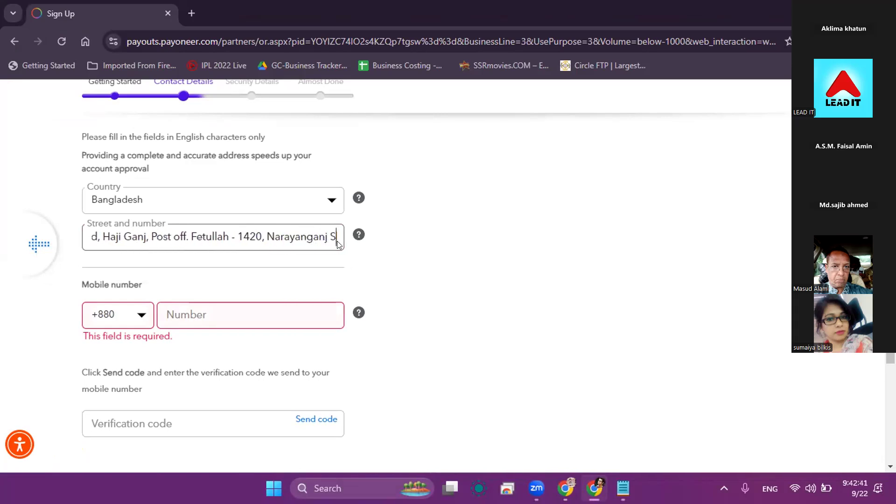
type(".")
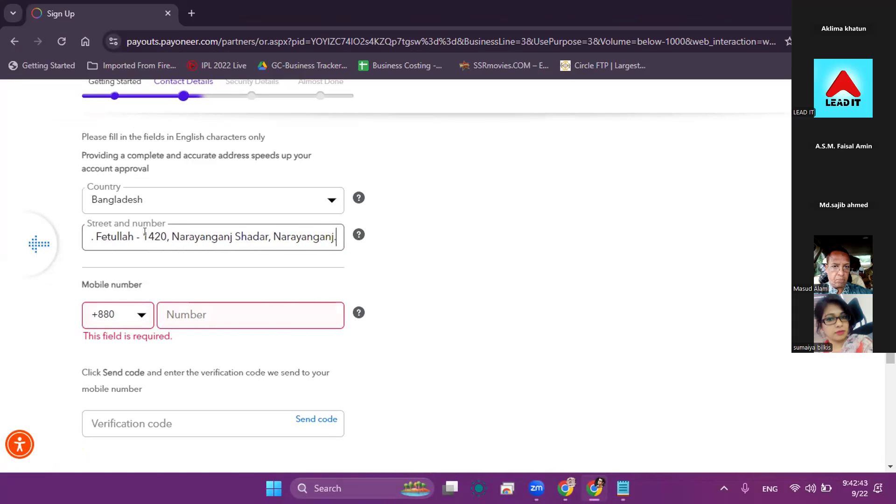
mouse_move(357, 237)
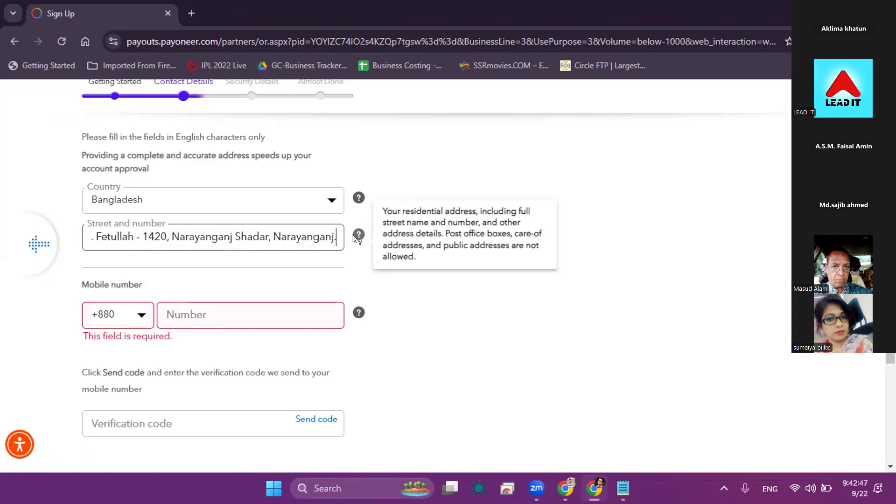
left_click_drag(241, 237, 48, 228)
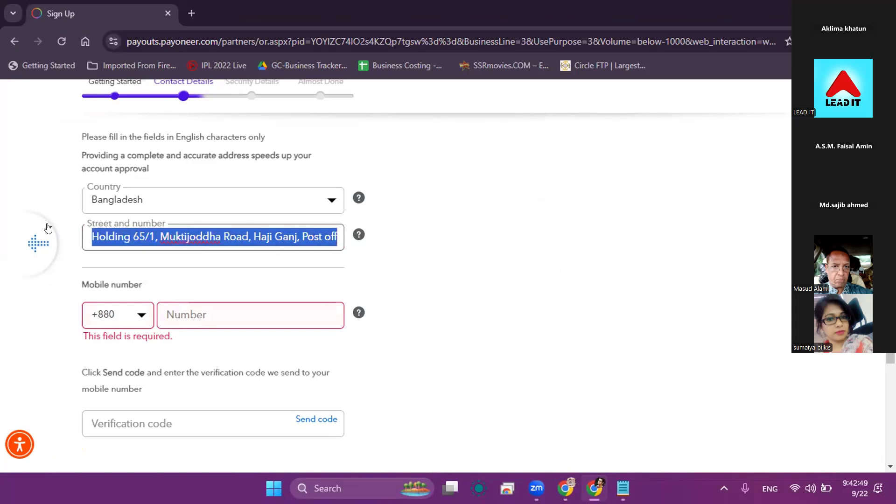
Step: Enter the mobile number and request a verification code by SMS
left_click(138, 236)
left_click(189, 313)
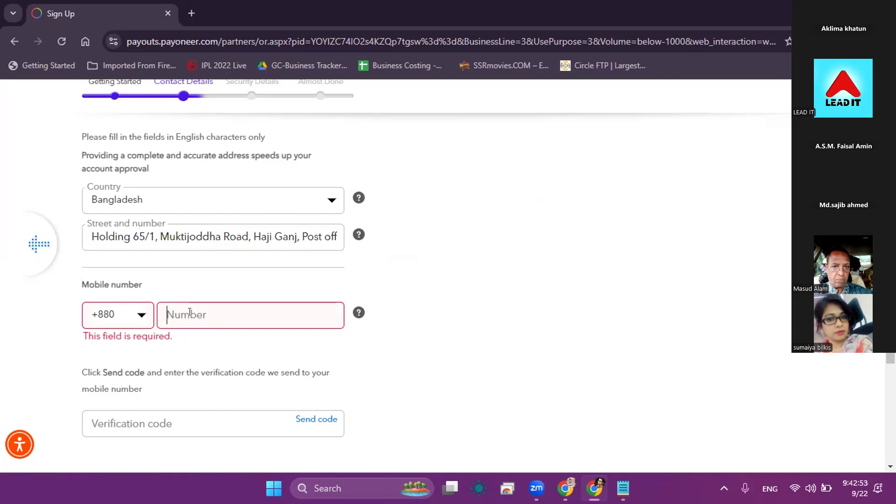
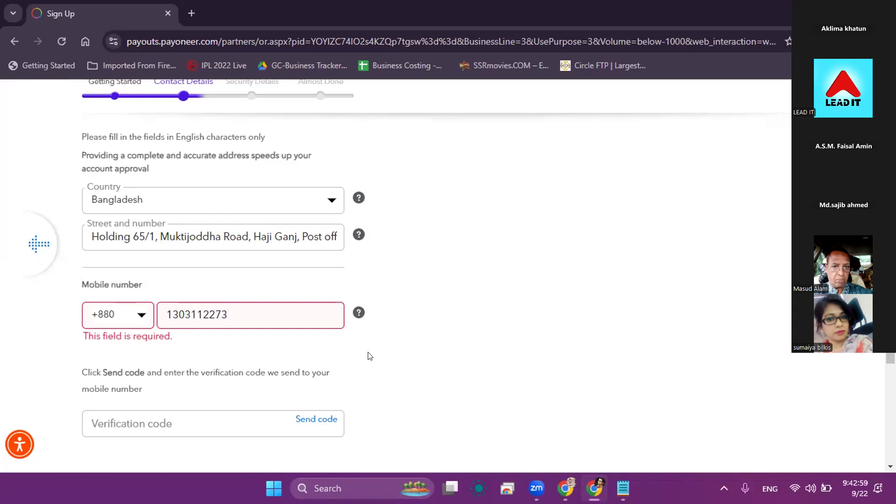
left_click(369, 356)
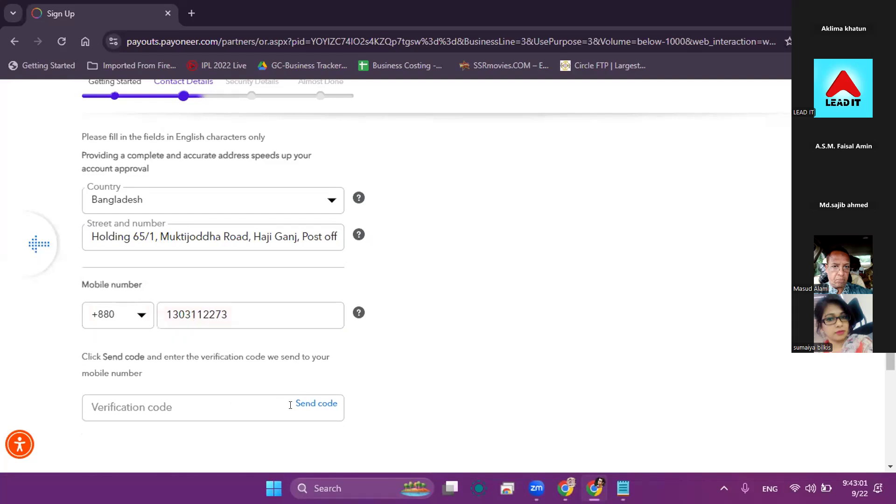
left_click(312, 404)
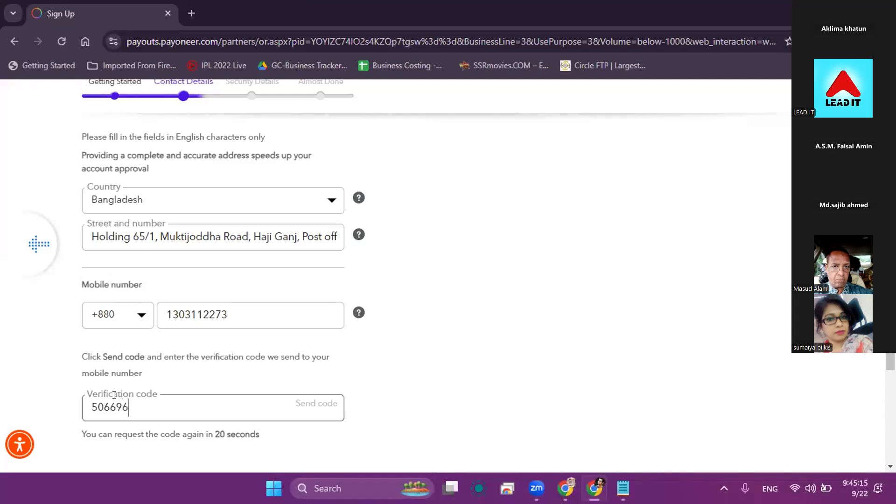
Step: Replace the verification code with the newly received six-digit code
scroll(320, 386, "down", 3)
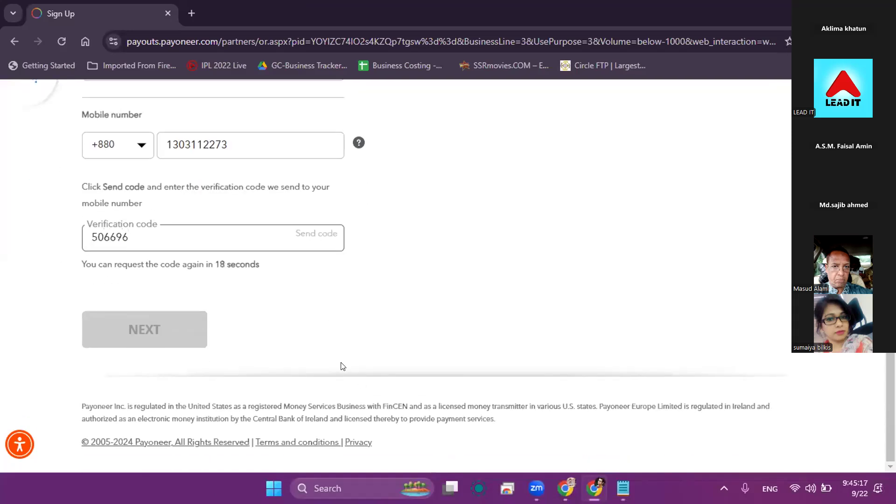
left_click(141, 333)
scroll(141, 333, "up", 1)
left_click(147, 248)
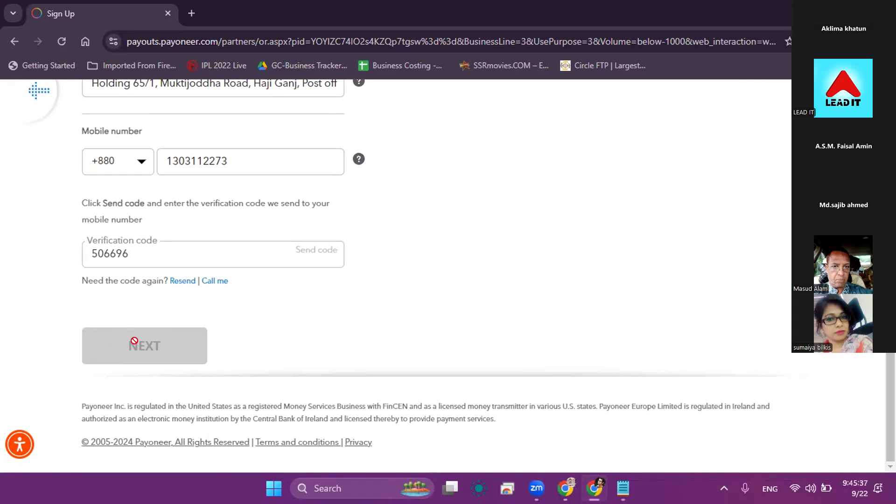
left_click(161, 241)
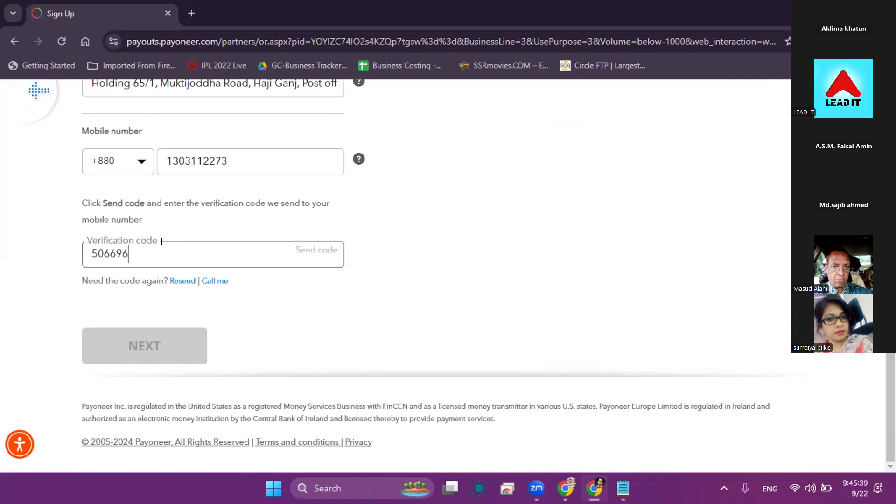
left_click(348, 278)
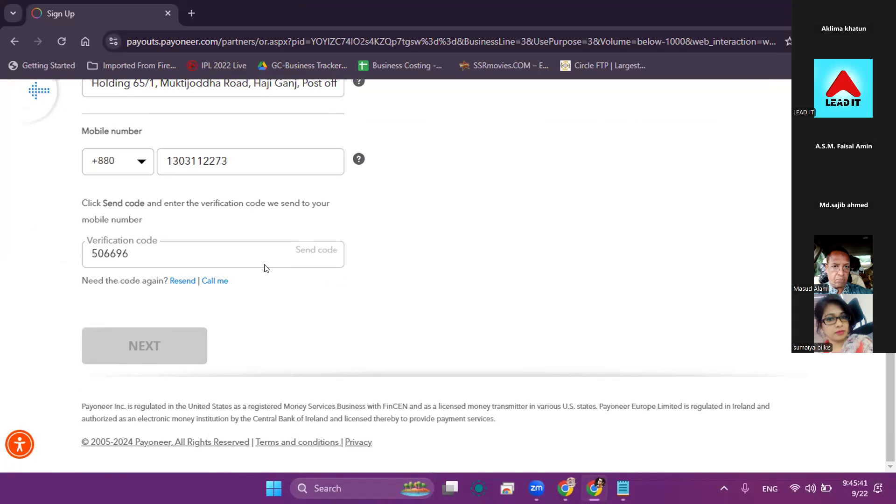
left_click(157, 248)
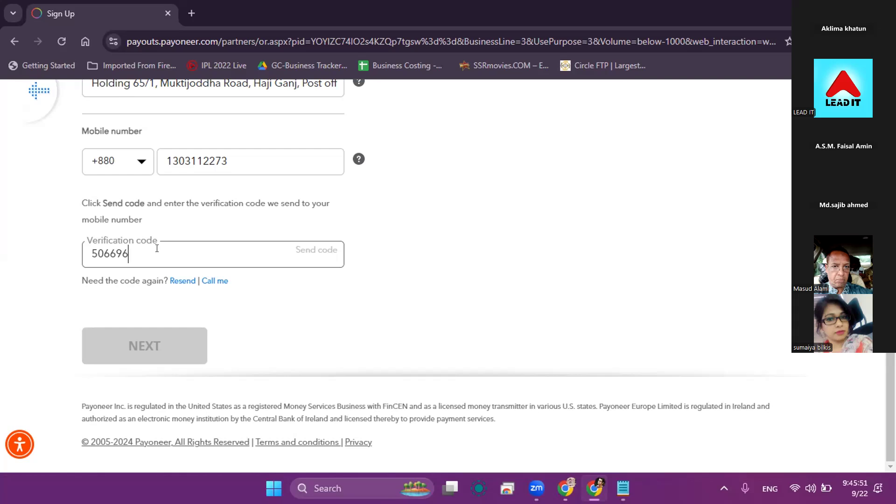
key("BackSpace")
key("BackSpace")
key("BackSpace")
key("BackSpace")
key("BackSpace")
key("BackSpace")
key("BackSpace")
Step: Resend the code and replace the code field with the earlier received code
left_click(176, 282)
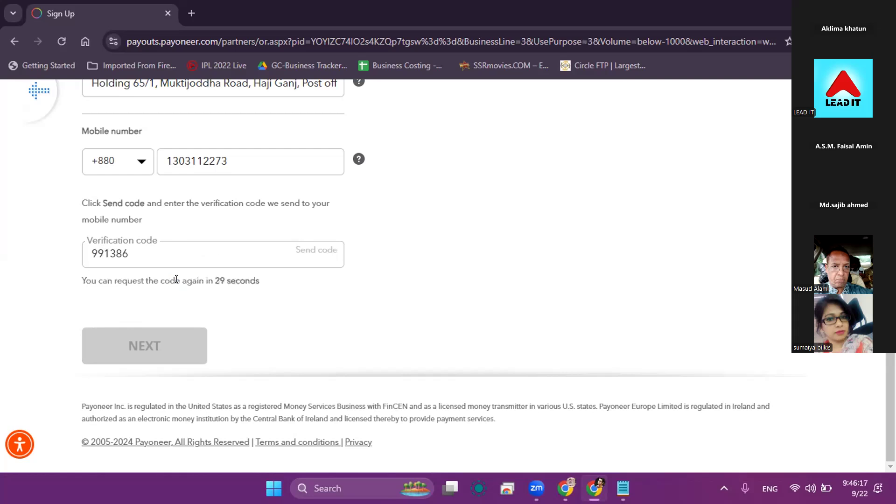
left_click_drag(165, 248, 32, 248)
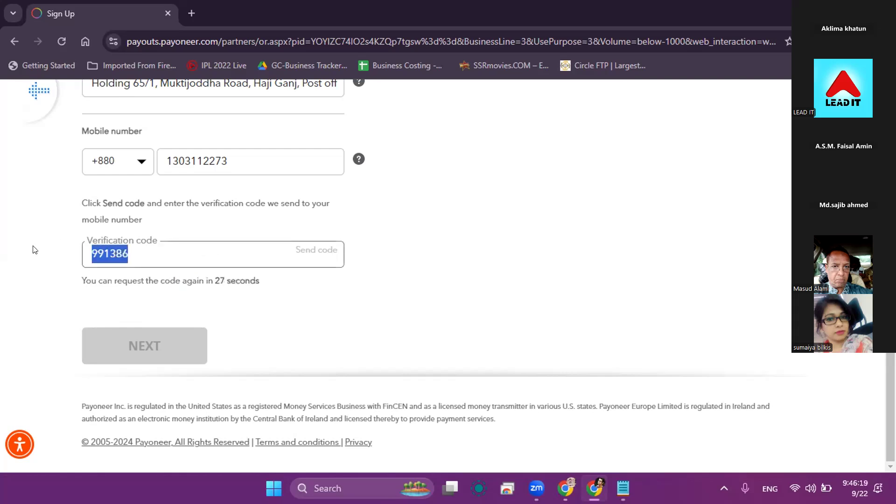
key("BackSpace")
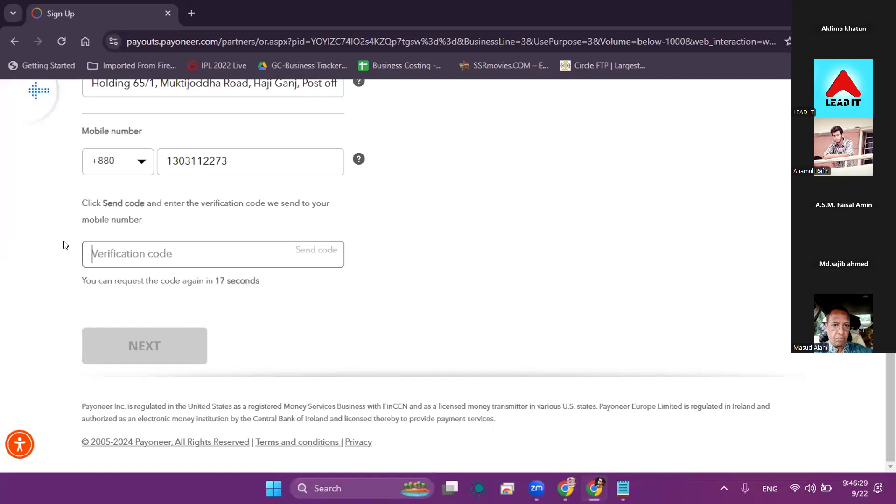
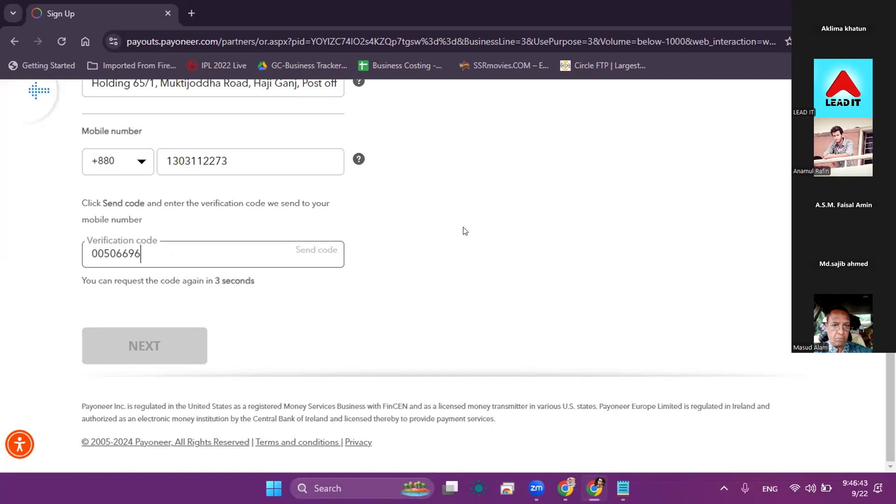
Step: Trim the extra leading zeros from the verification code and try to continue with NEXT
scroll(417, 267, "up", 5)
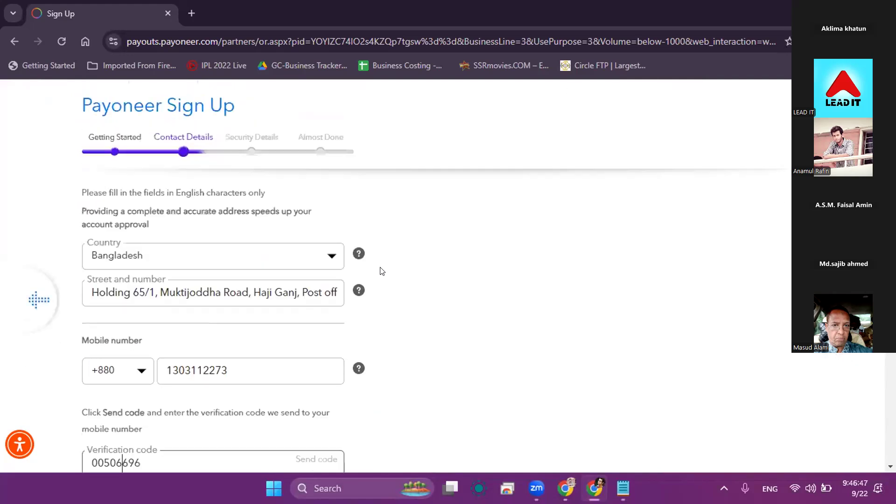
scroll(406, 320, "down", 4)
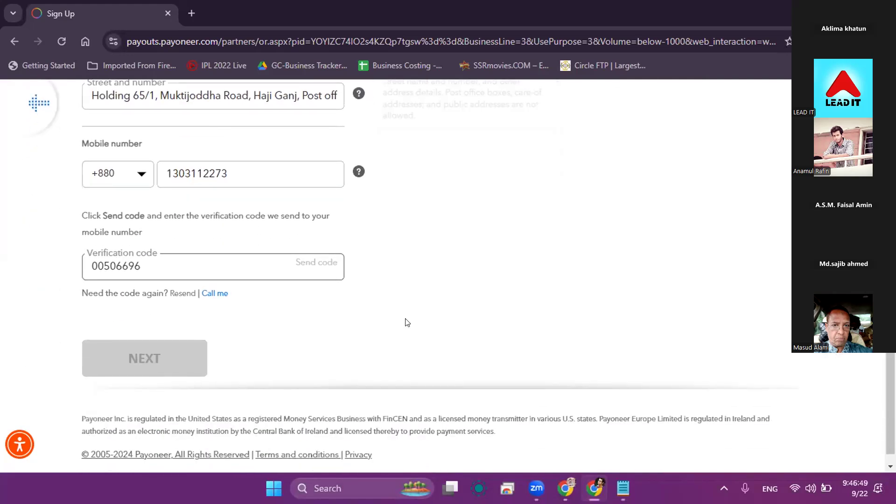
key("BackSpace")
key("BackSpace")
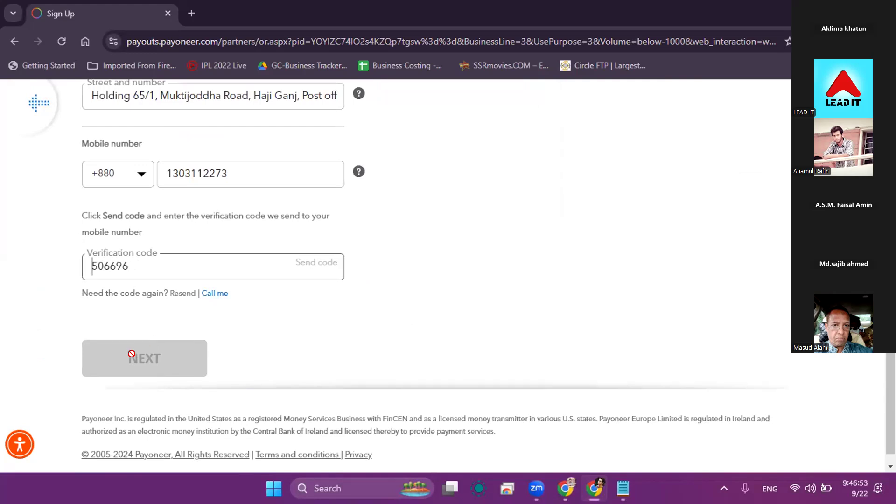
left_click(133, 263)
left_click(133, 362)
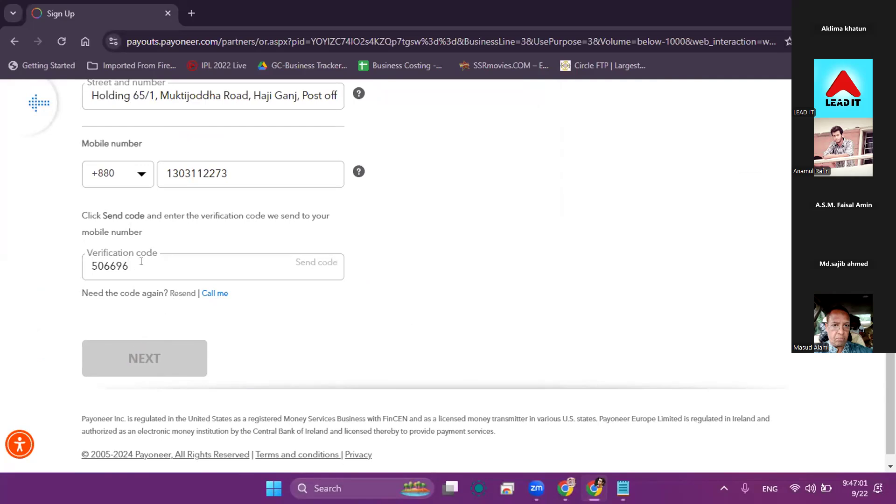
left_click_drag(141, 261, 37, 268)
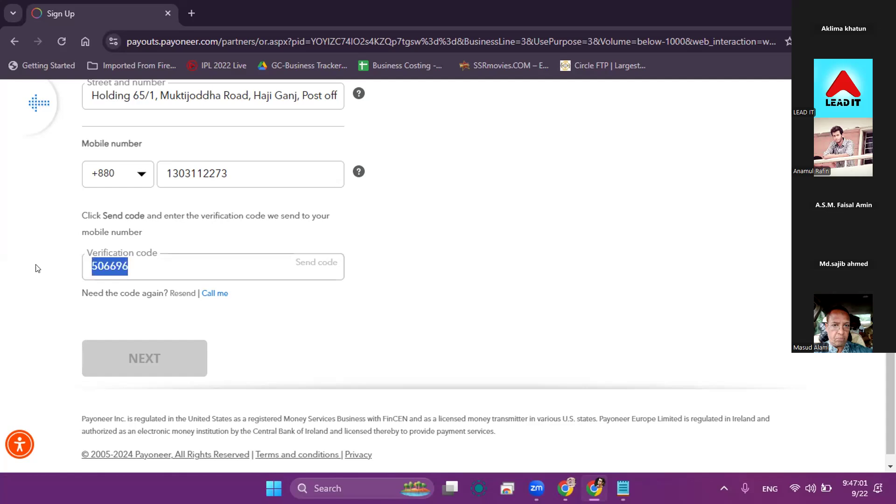
left_click(141, 268)
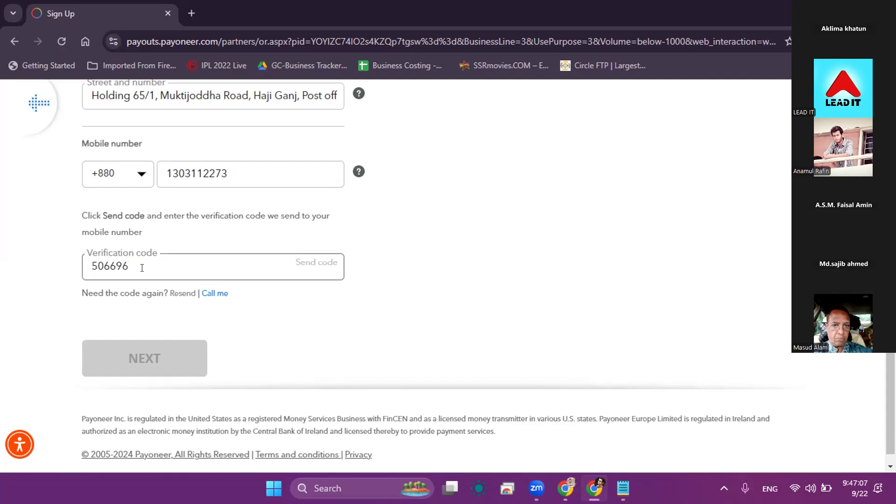
scroll(380, 342, "up", 5)
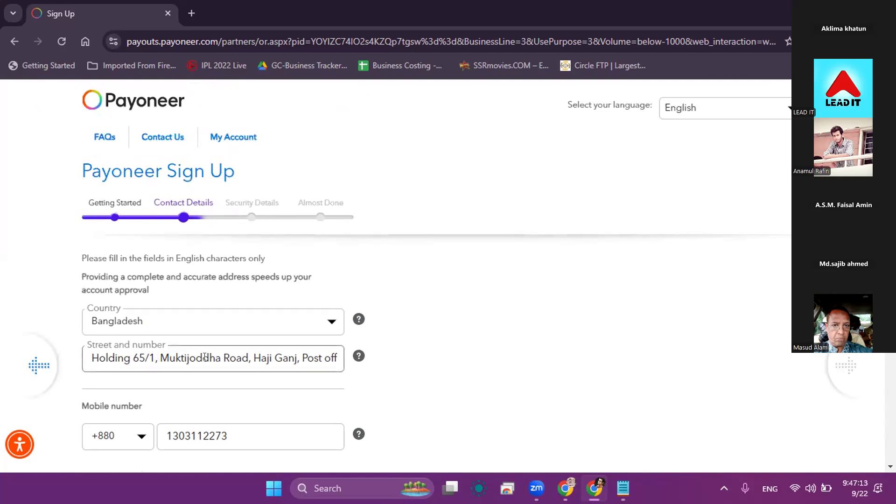
Step: Delete the old street address, type 'House', and choose 'Enter address manually'
double_click(241, 359)
left_click_drag(255, 361, 415, 372)
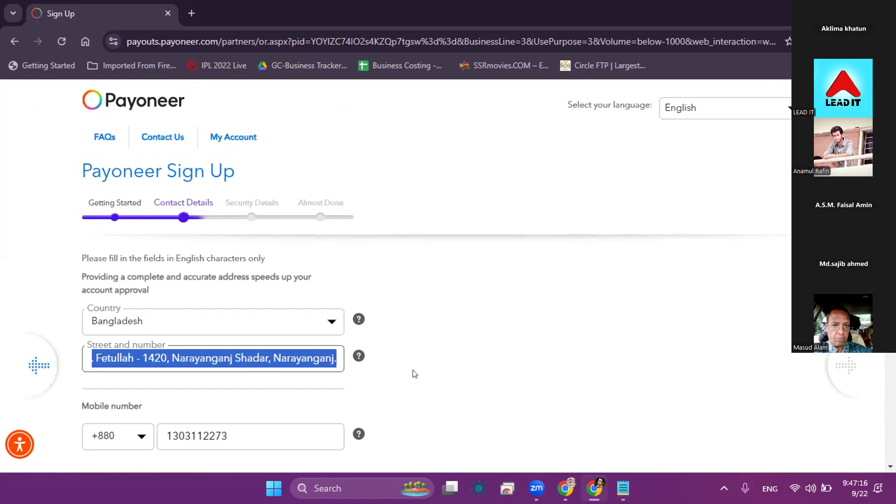
left_click(506, 382)
left_click(311, 358)
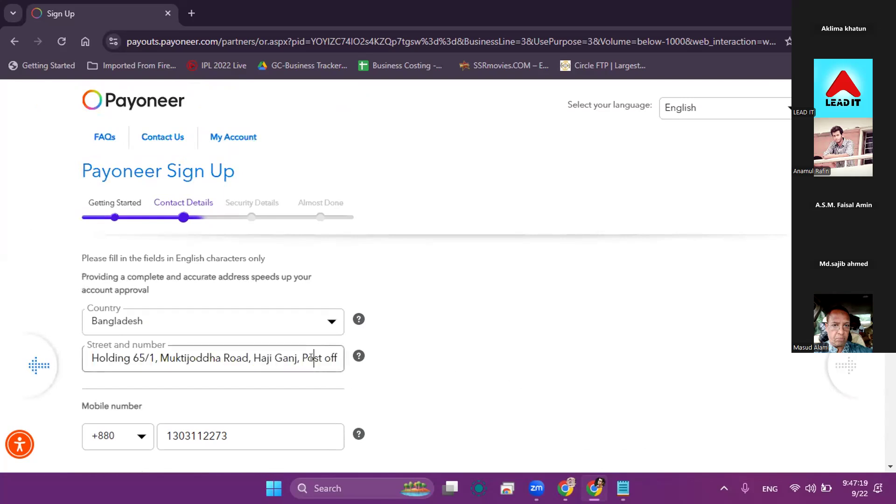
key("ctrl+a")
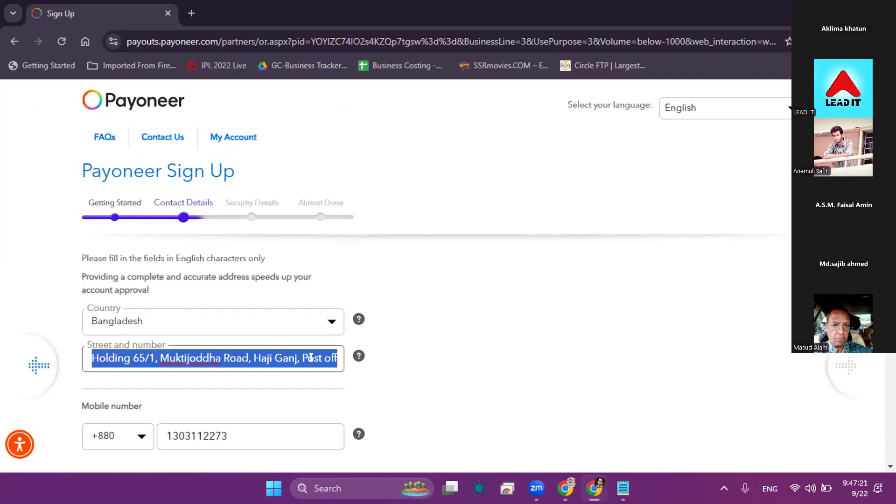
key("BackSpace")
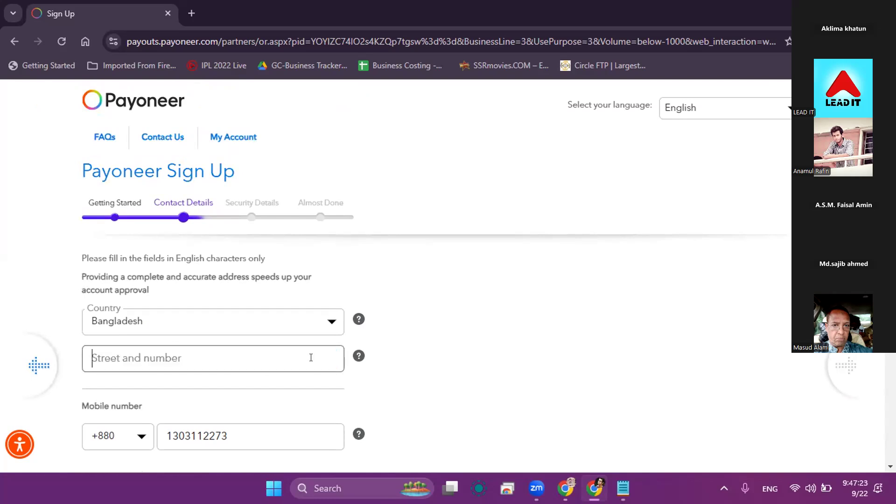
scroll(527, 290, "down", 3)
type("House")
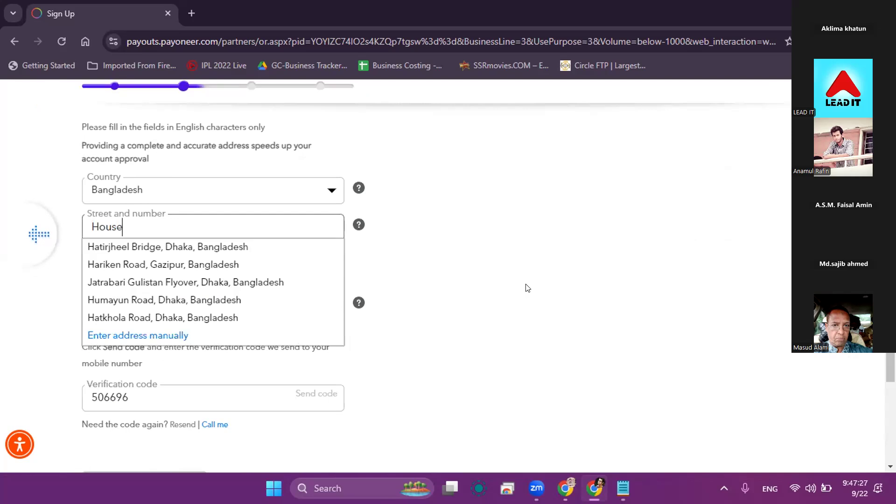
left_click(136, 335)
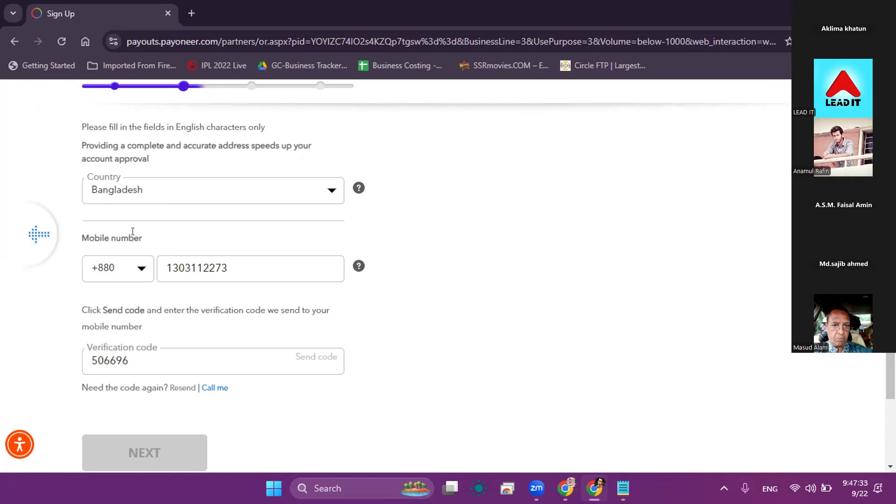
scroll(92, 392, "down", 2)
Step: Reload the sign-up page and fill in the City/Town and Postal/ZIP code fields
scroll(106, 359, "up", 4)
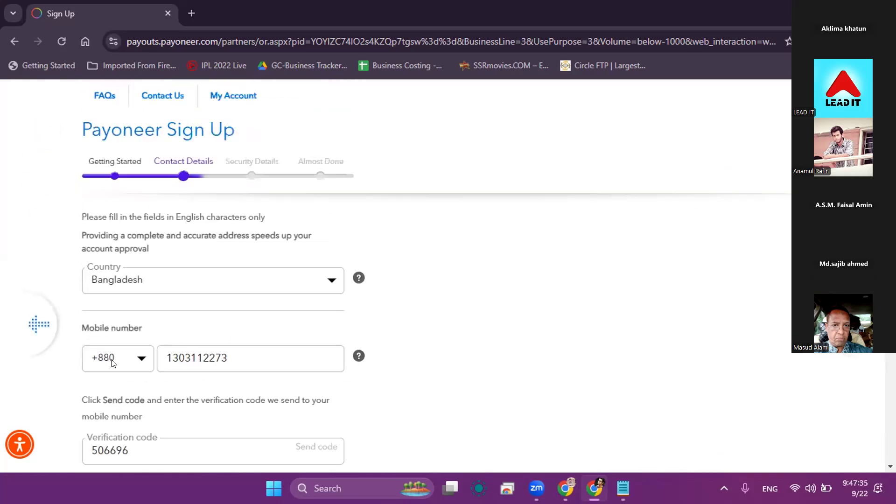
scroll(112, 360, "down", 4)
scroll(164, 350, "up", 4)
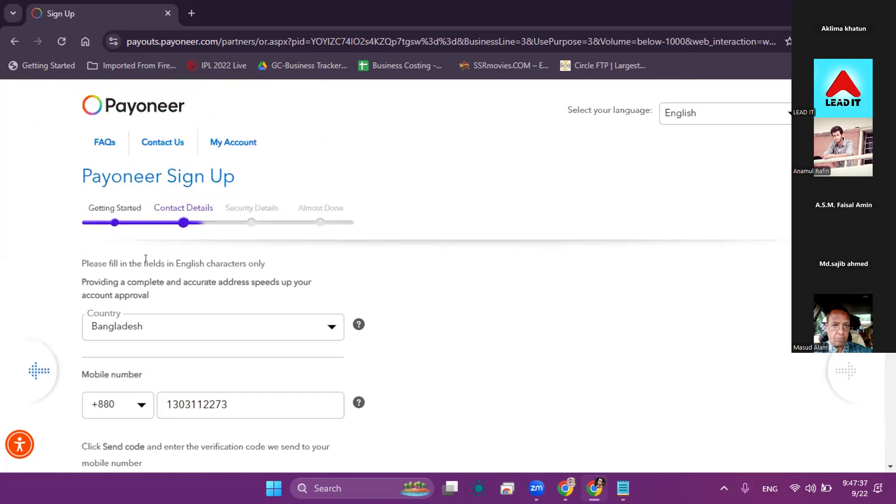
left_click(56, 37)
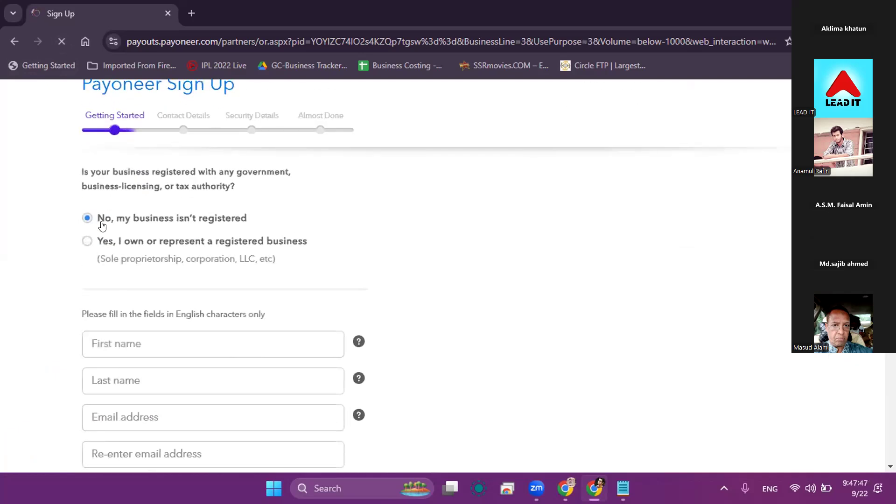
left_click(147, 336)
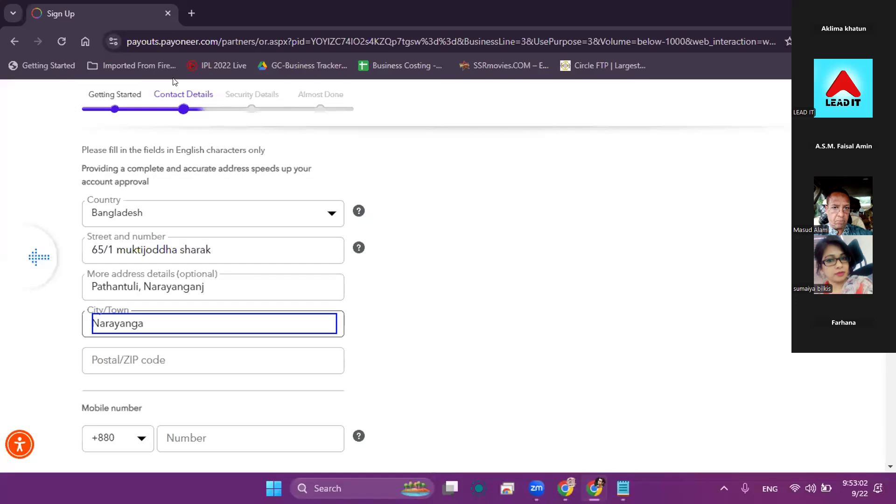
type("nj")
key("Tab")
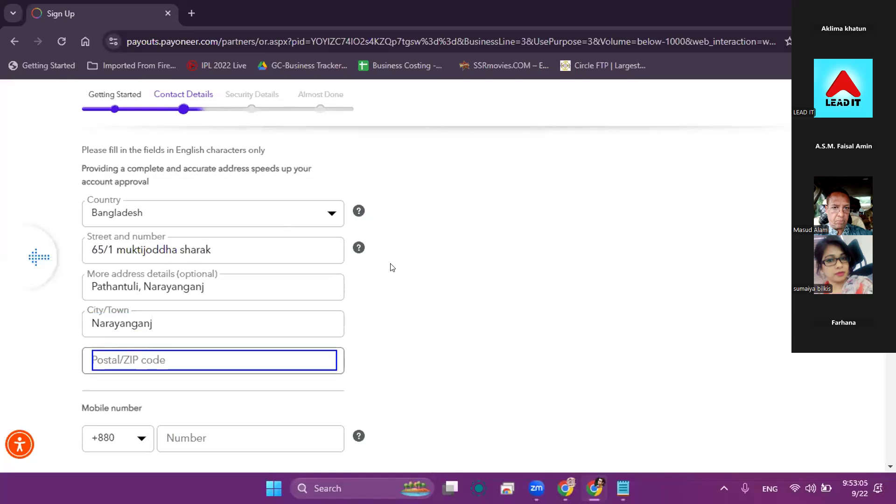
type("1420")
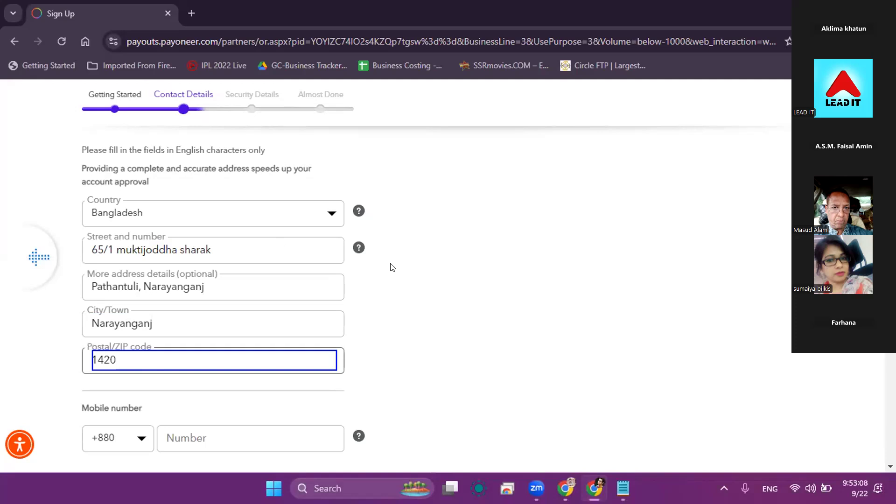
key("Tab")
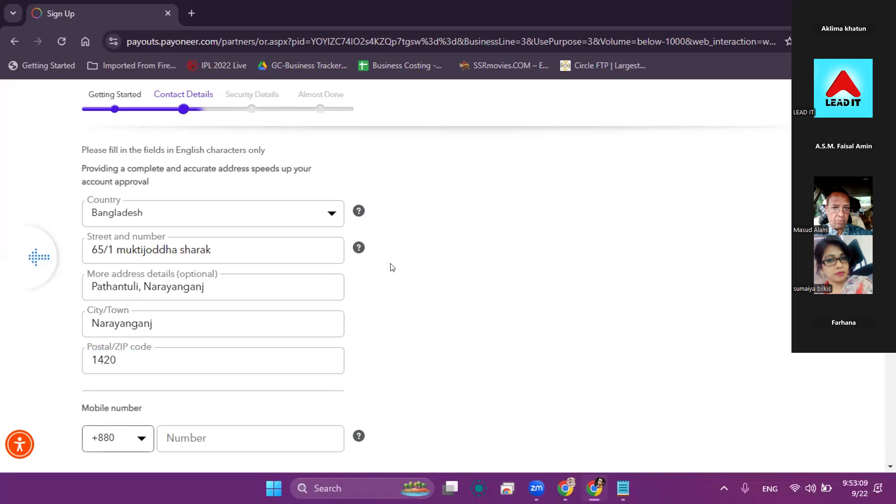
Step: Enter the mobile number and request the phone verification code
scroll(406, 241, "down", 3)
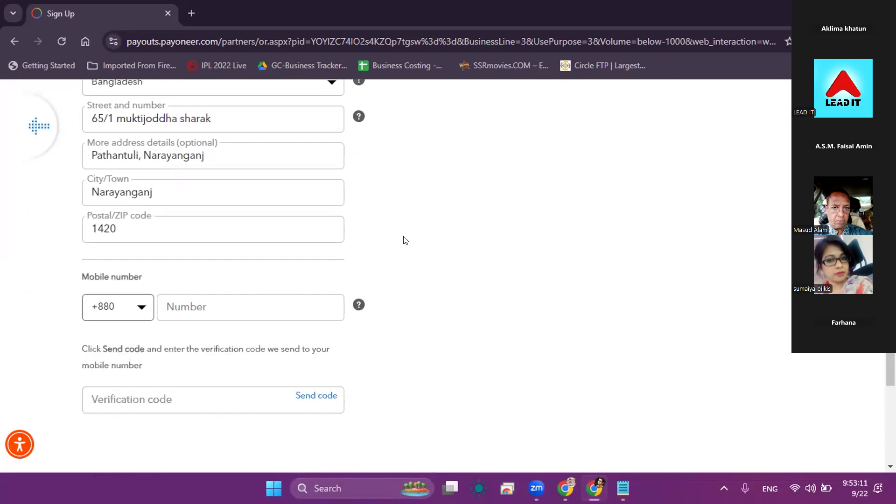
left_click(280, 302)
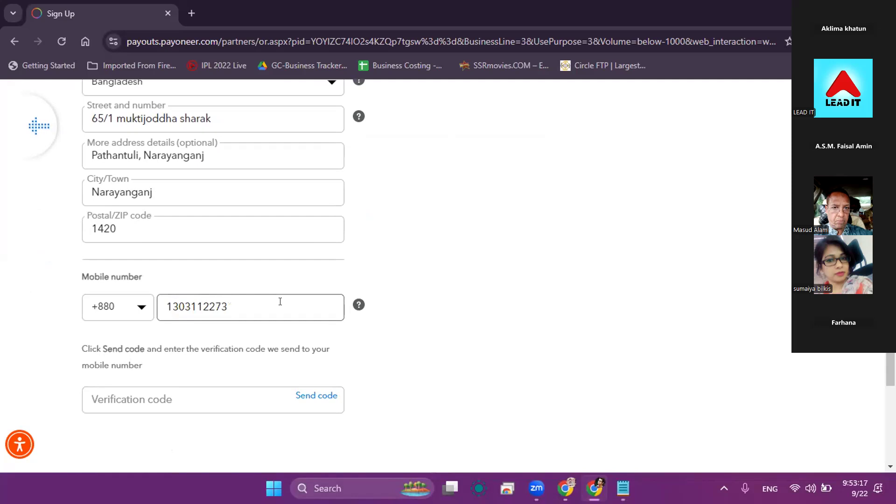
left_click(311, 398)
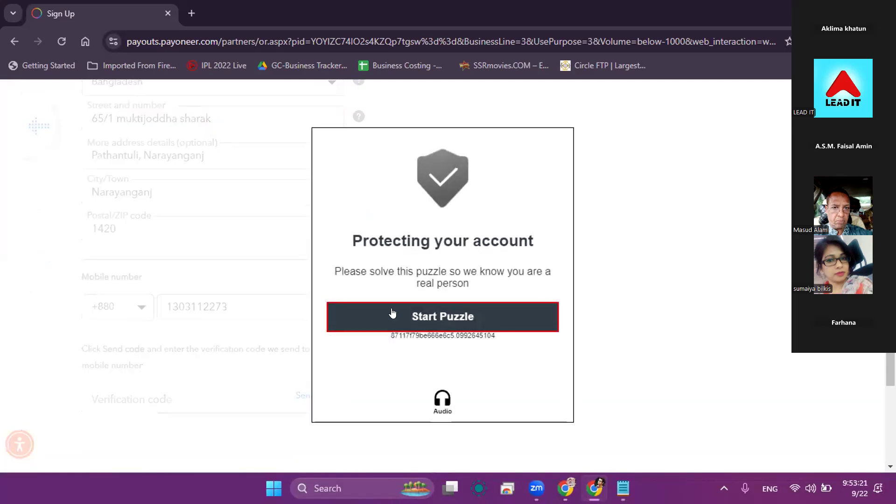
Step: Start the arrow puzzle in the 'Protecting your account' human-verification dialog
left_click(392, 315)
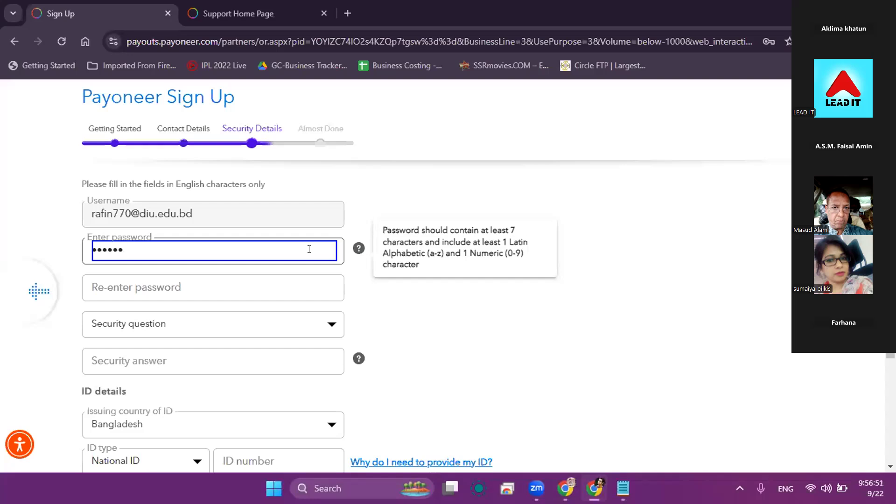
Step: Replace the old password with the new account password and retype it in Re-enter password
key("ctrl+a")
key("BackSpace")
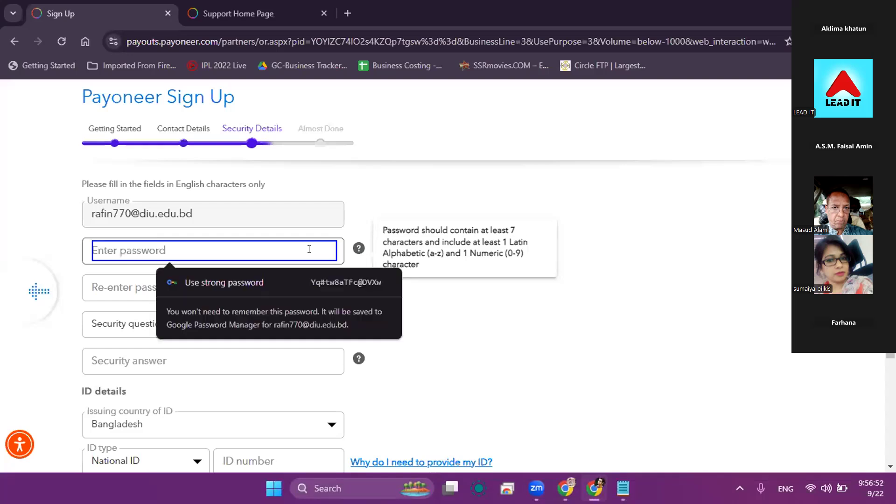
type("•••")
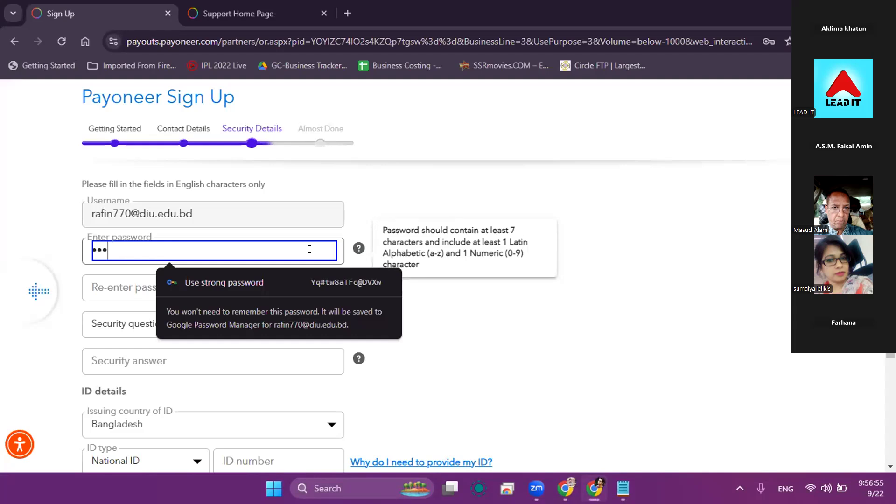
type("•••••••••")
key("Tab")
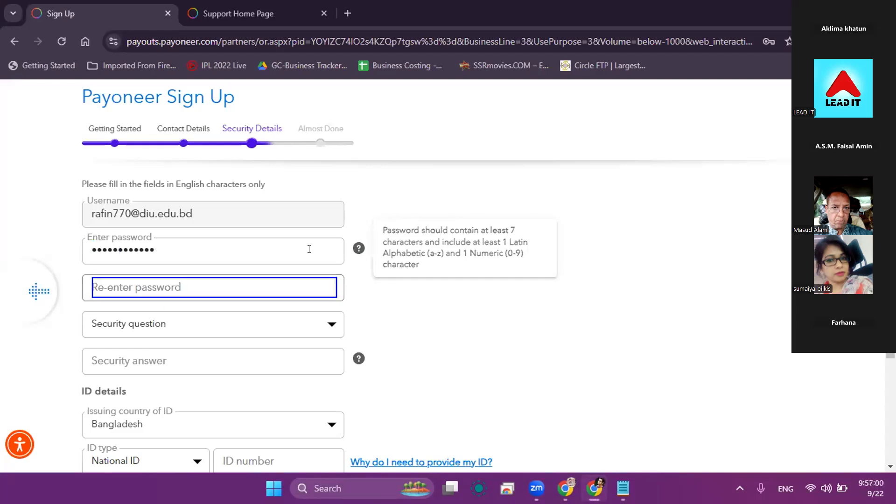
type("•••••••")
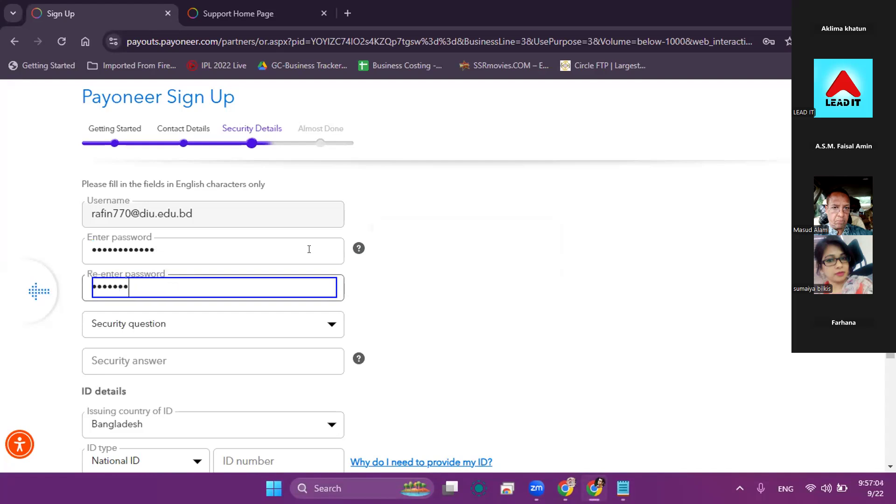
type("•••••")
key("Tab")
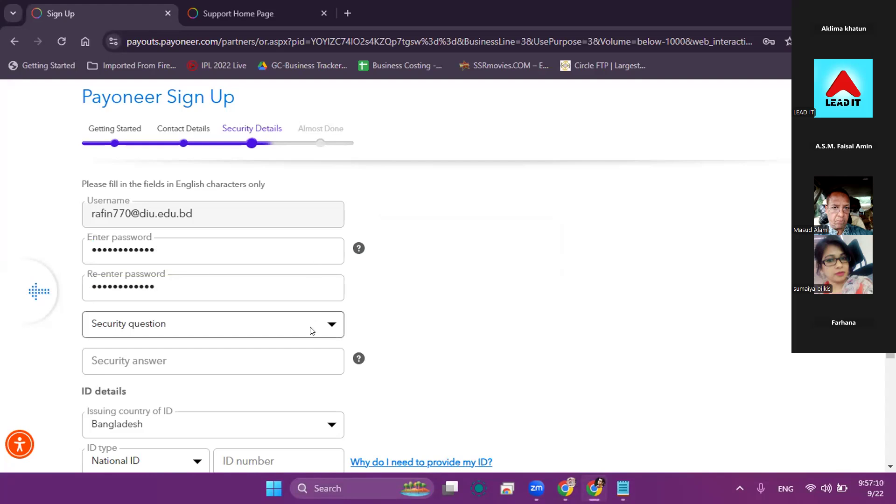
scroll(430, 304, "down", 3)
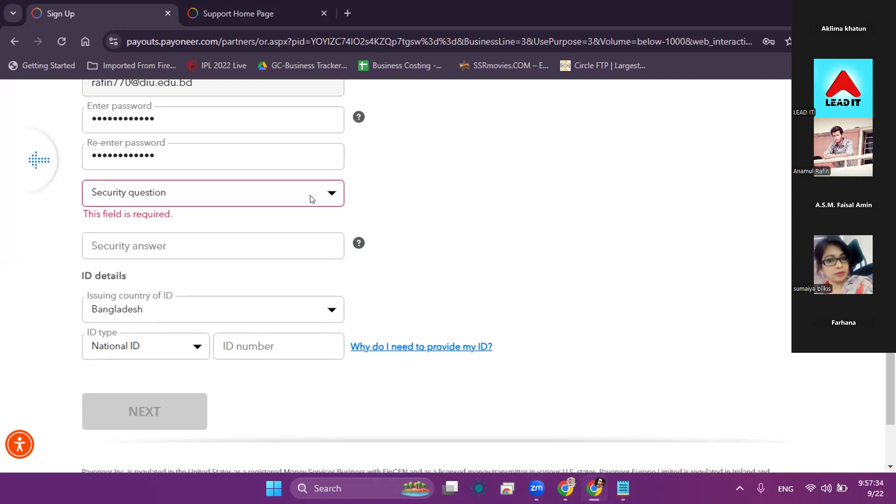
Step: Try the man/maid of honor question as the security question
left_click(333, 195)
left_click(331, 194)
left_click(329, 195)
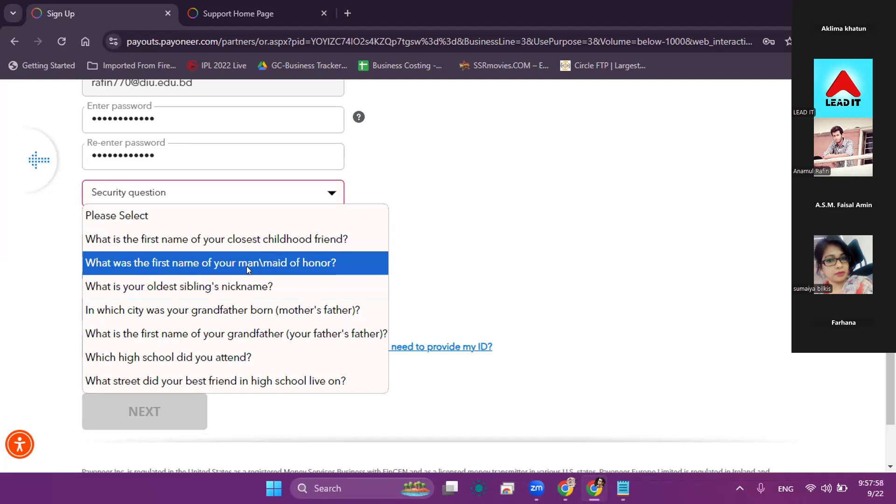
left_click(287, 263)
left_click(133, 225)
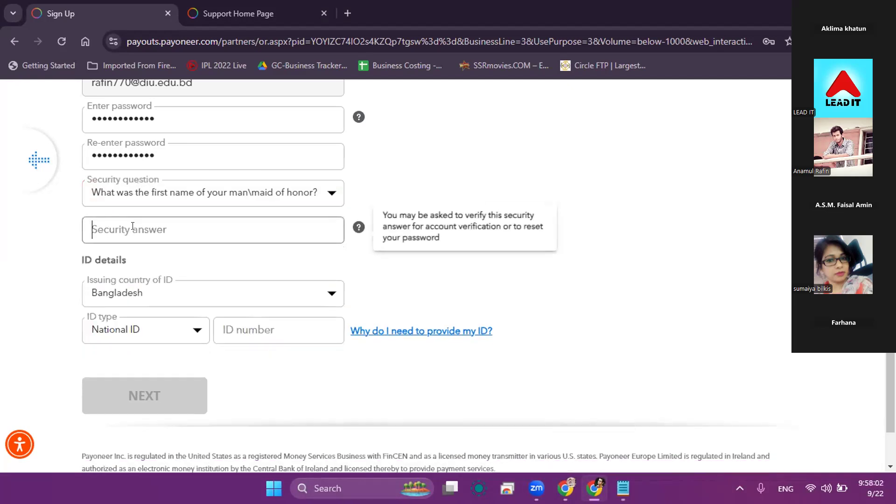
left_click(331, 194)
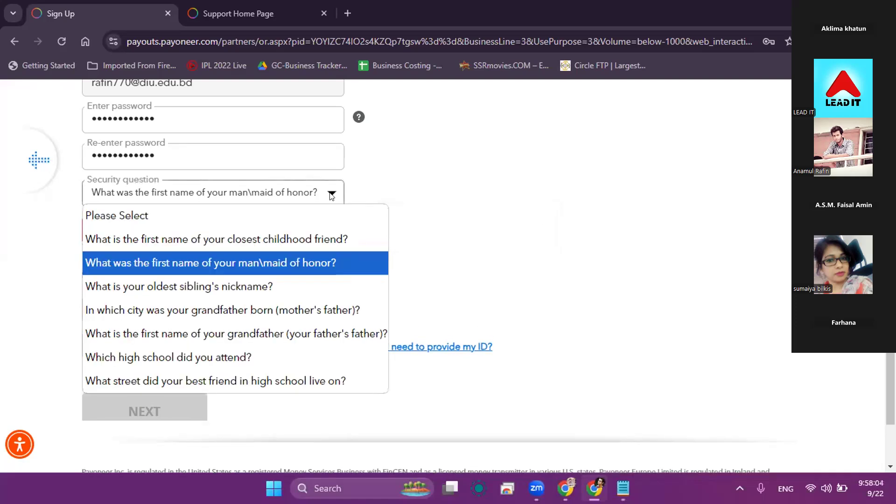
left_click(279, 265)
left_click(124, 226)
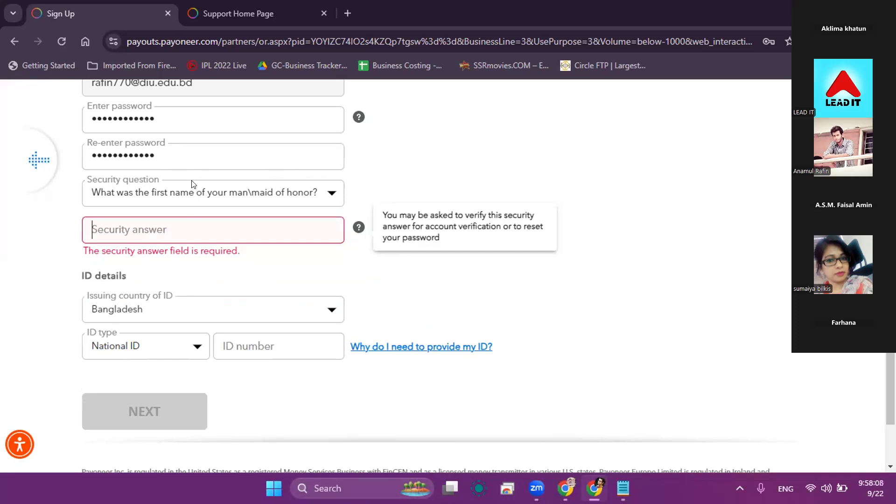
Step: Change the security question from closest childhood friend to 'What is your oldest sibling's nickname?'
left_click(192, 194)
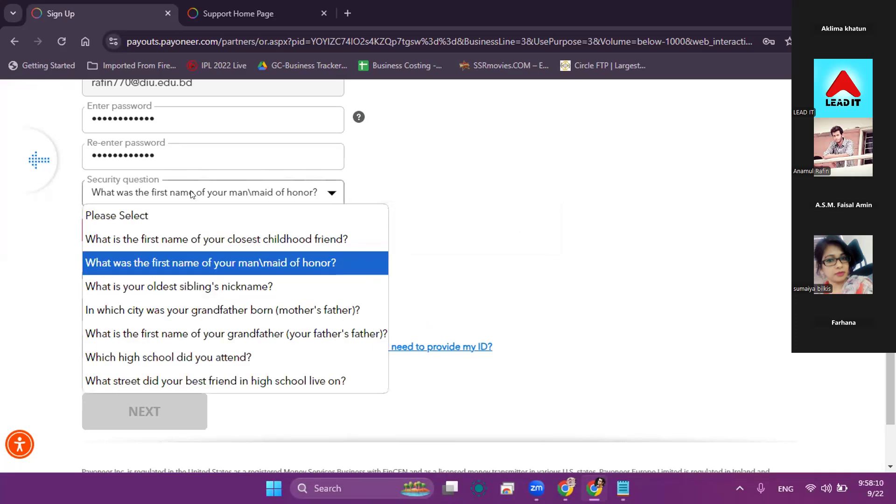
left_click(201, 239)
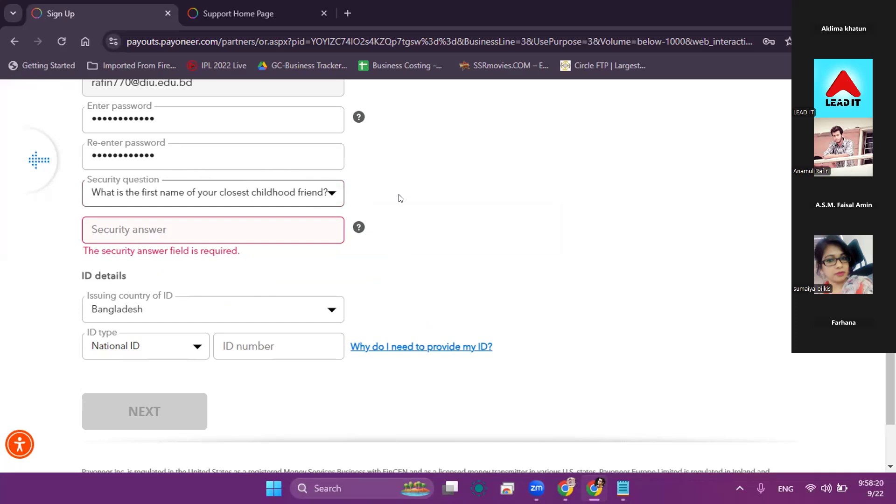
left_click(320, 200)
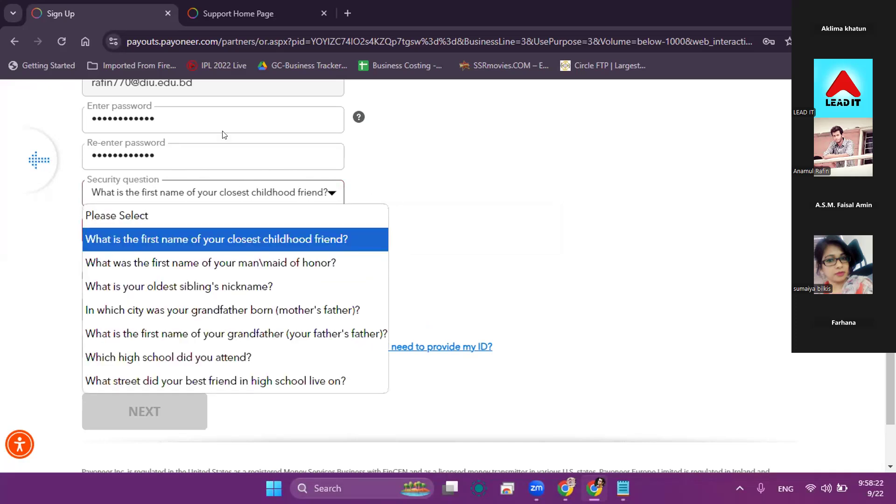
left_click(309, 231)
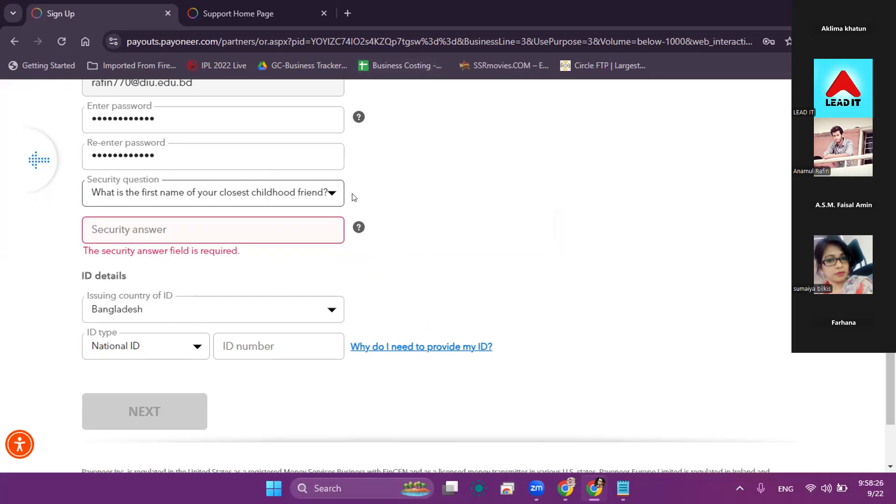
left_click(248, 197)
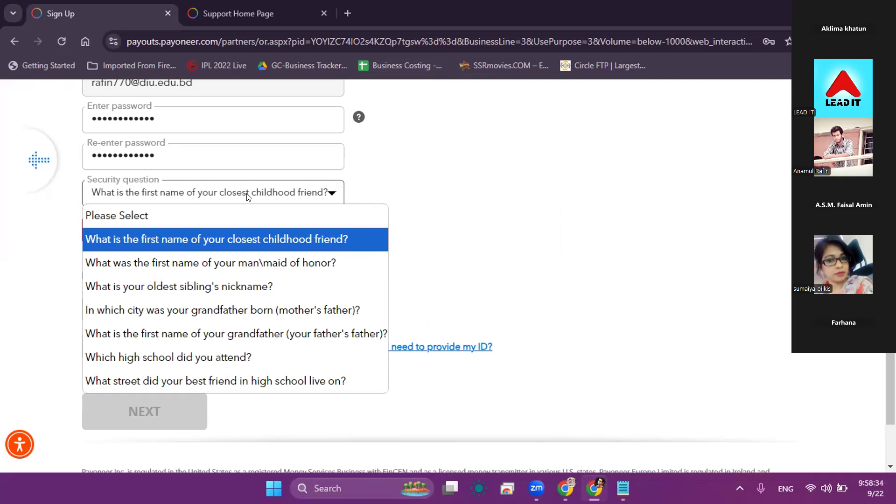
key("Down")
key("Down")
key("Return")
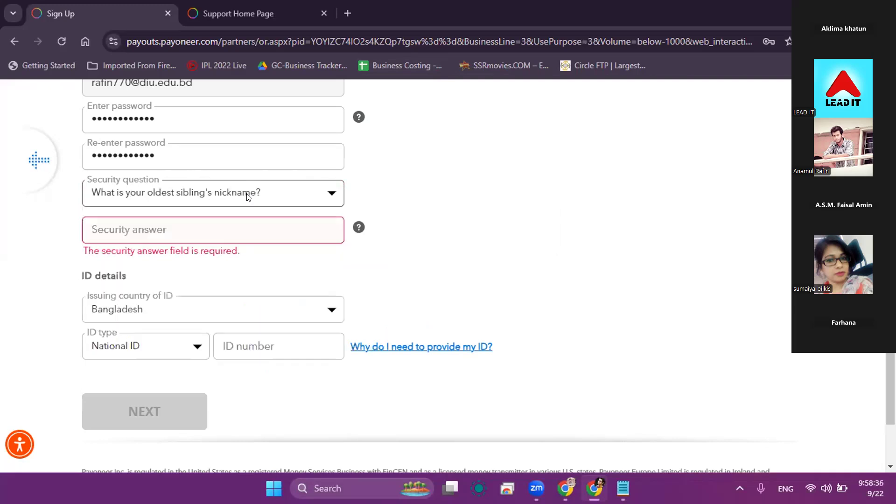
key("Tab")
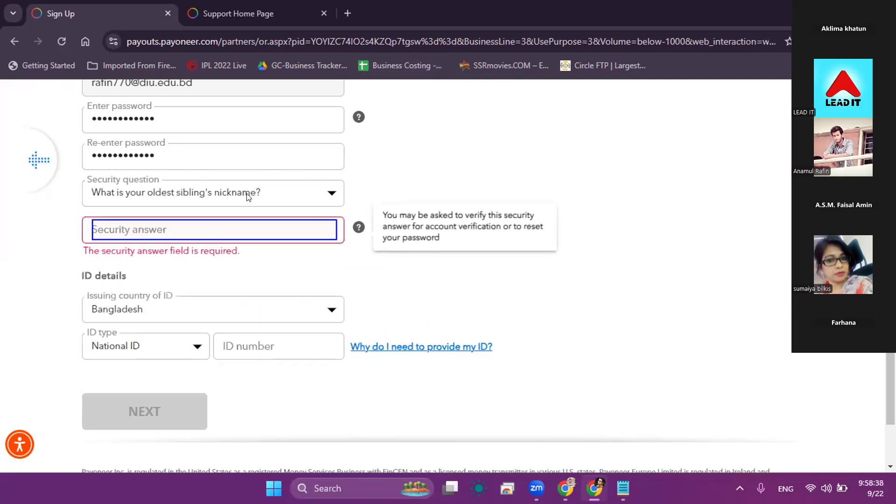
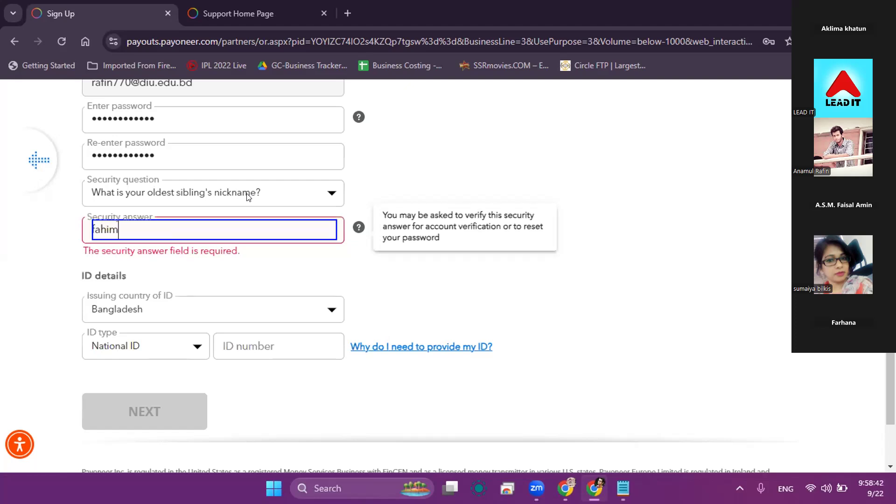
Step: Enter the sibling's nickname as the security answer
key("Tab")
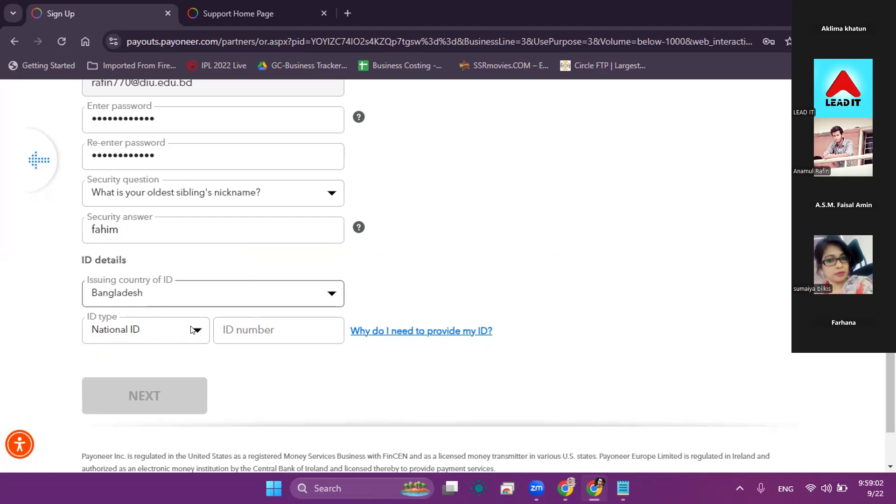
Step: Choose Smart National Identity Number as ID type and enter the national ID number
left_click(192, 330)
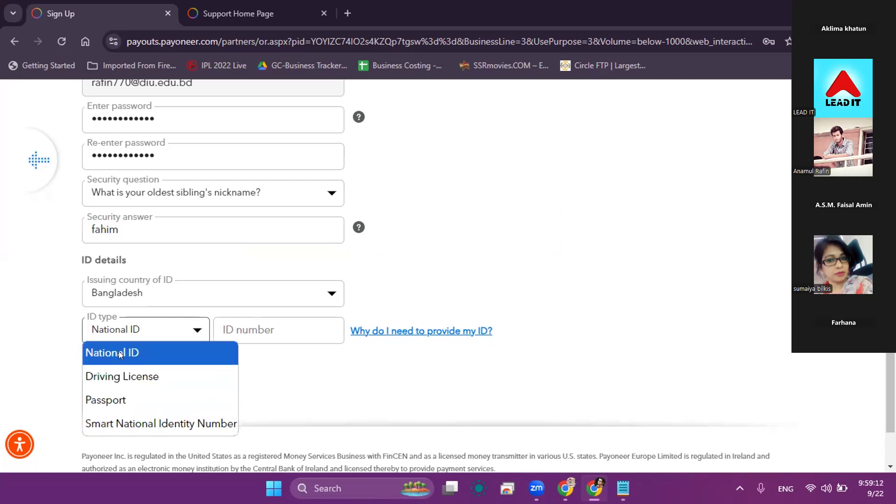
left_click(161, 423)
left_click(251, 320)
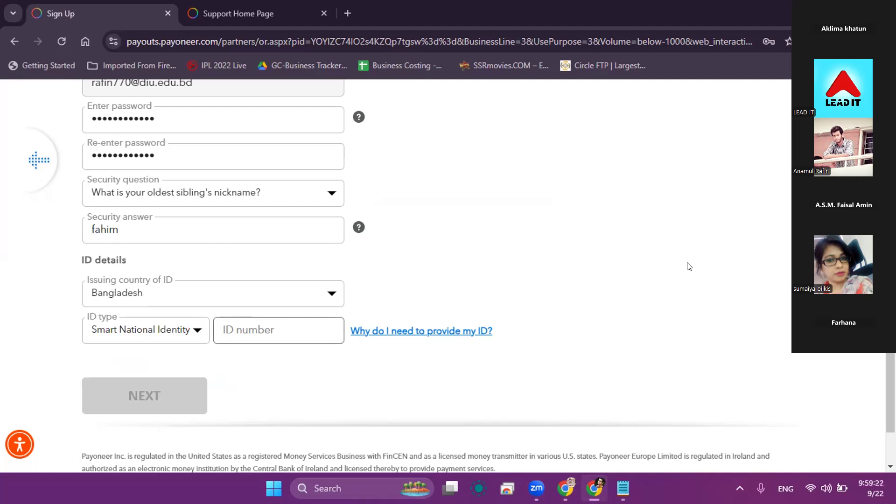
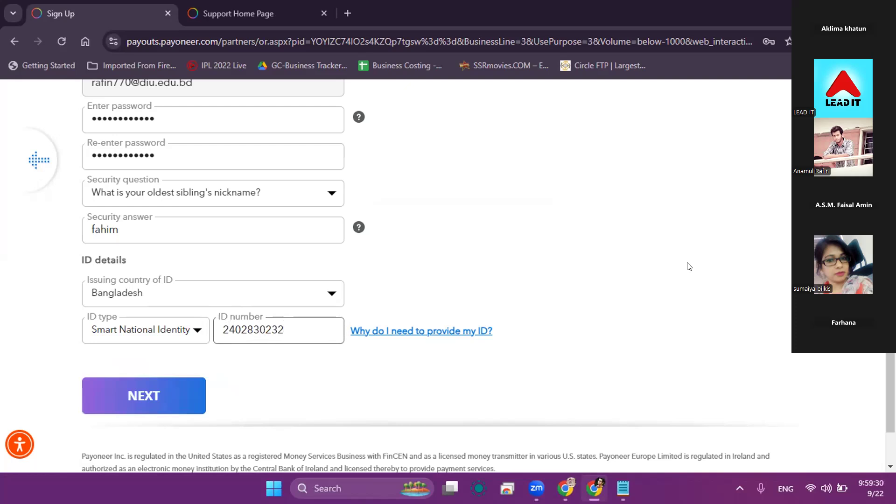
left_click(624, 487)
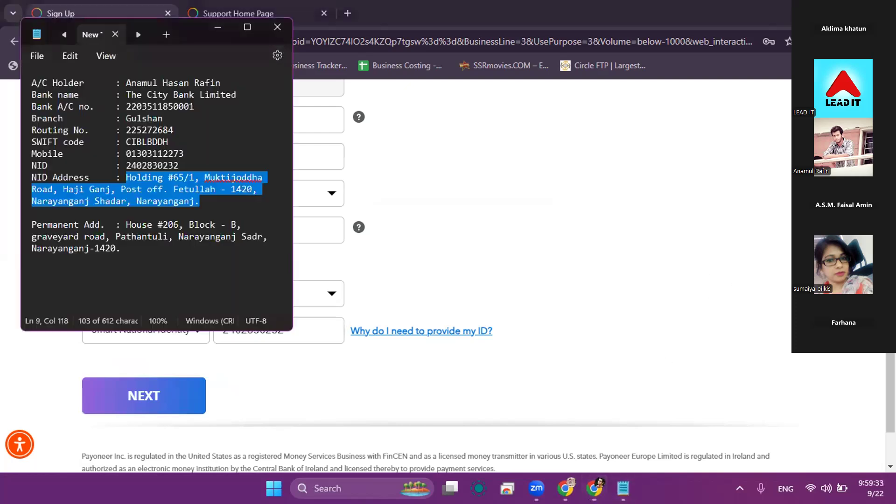
Step: Verify the NID number against the Notepad notes and go back to the sign-up form
left_click(227, 131)
left_click(183, 163)
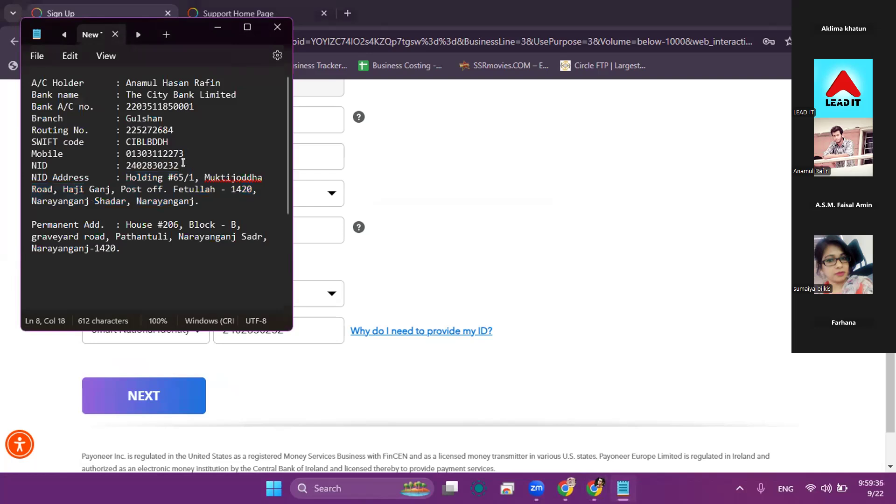
left_click(452, 276)
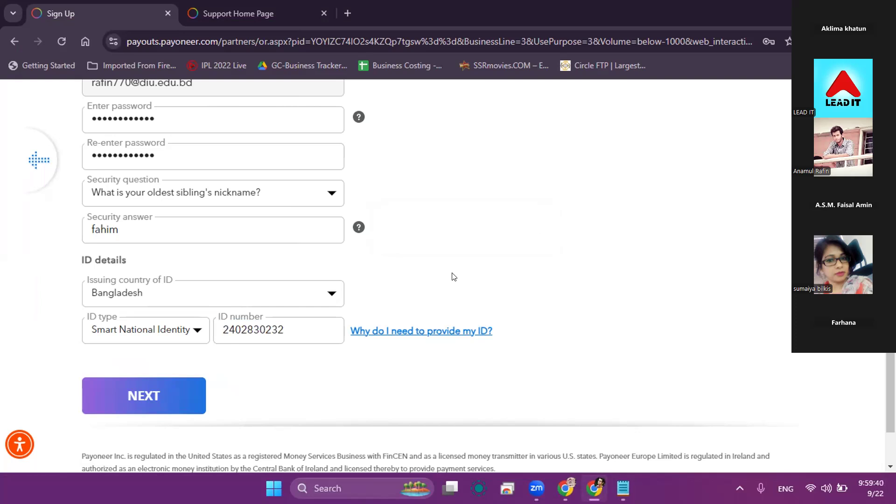
Step: Submit the ID details to reach the Almost Done bank account step
left_click(169, 396)
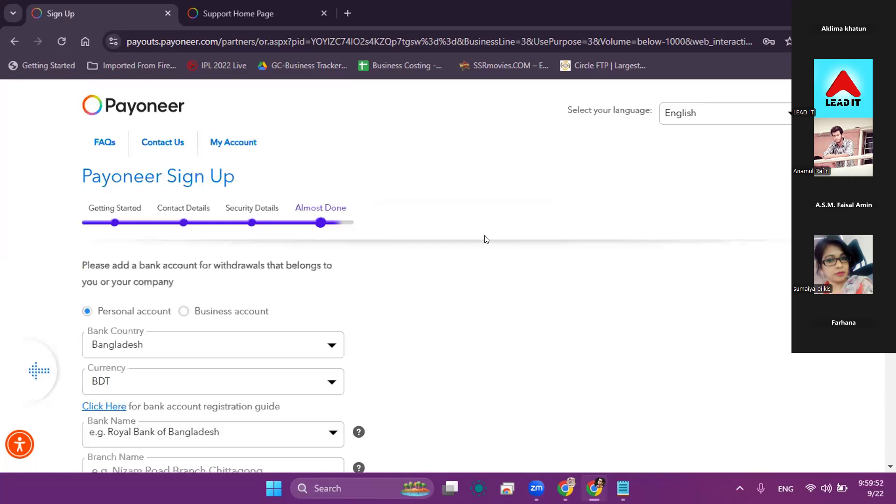
scroll(486, 240, "down", 4)
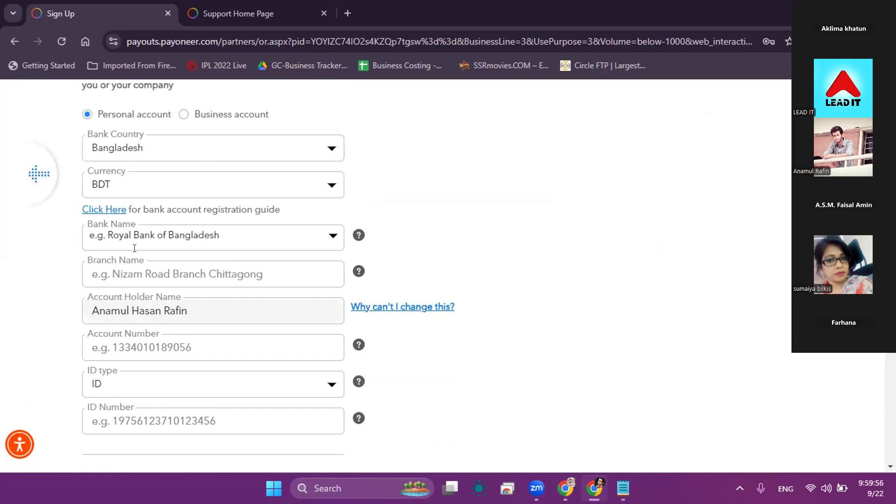
Step: Select THE CITY BANK LTD, enter Gulshan as branch, and type the bank account number
left_click(245, 235)
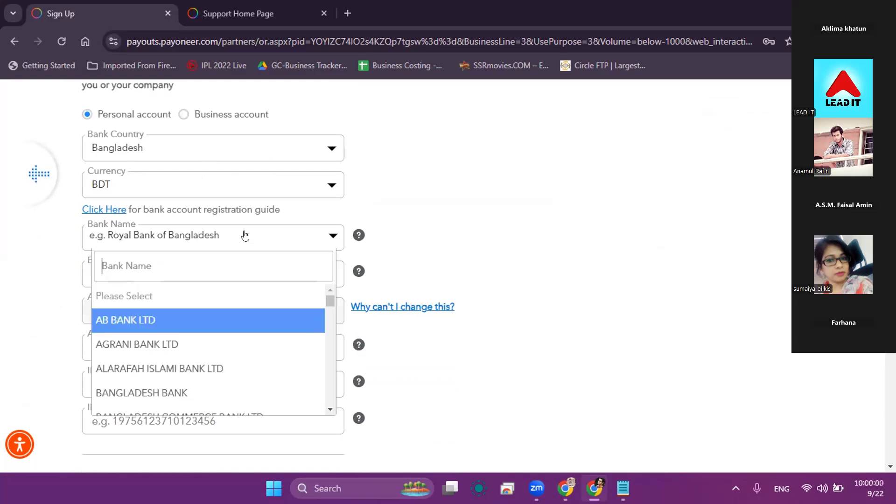
type("the")
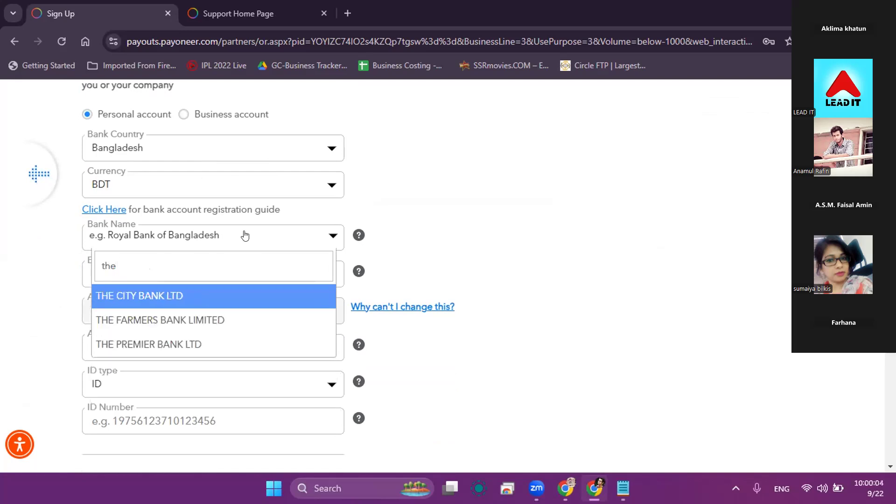
key("Return")
left_click(167, 267)
type("gulsh")
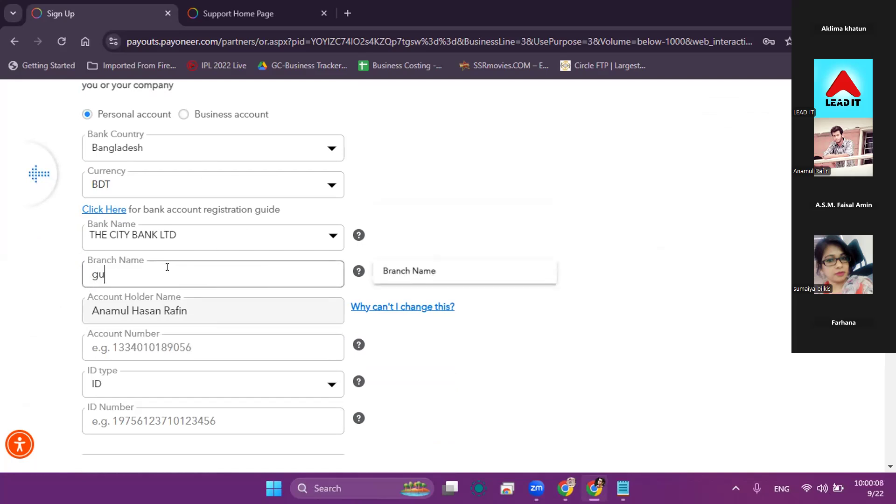
key("BackSpace")
key("BackSpace")
key("BackSpace")
key("BackSpace")
key("BackSpace")
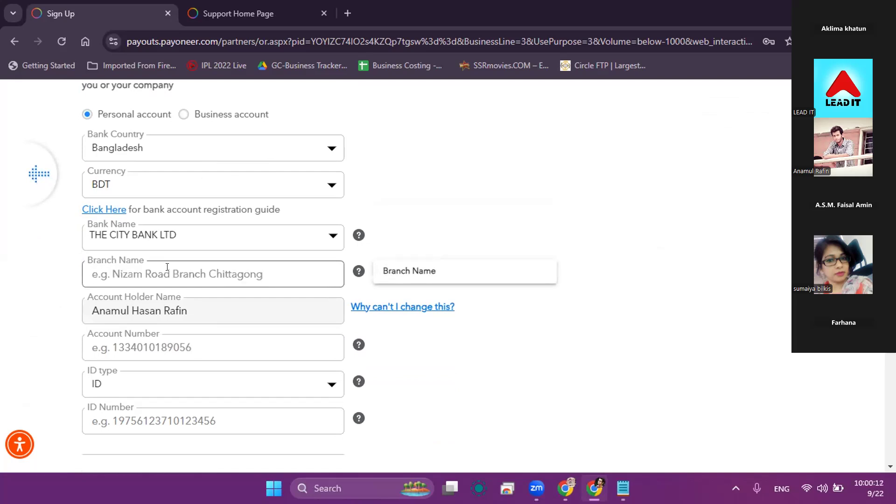
type("Gulshan")
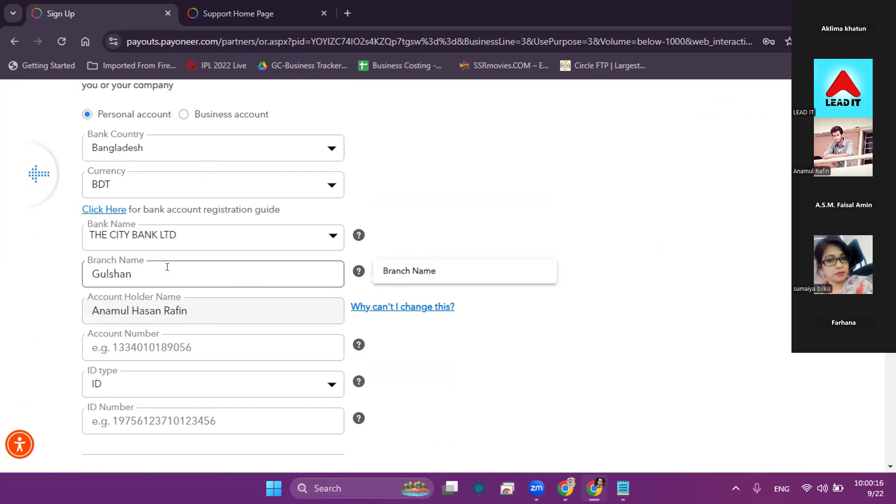
key("Tab")
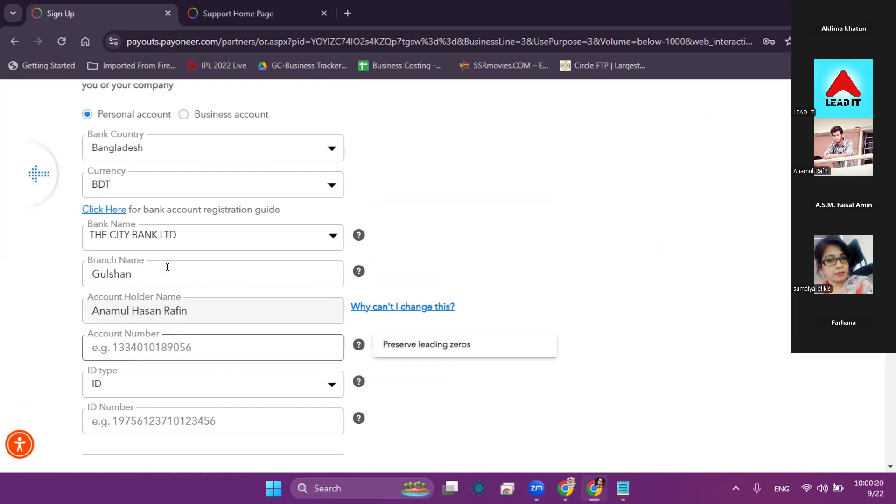
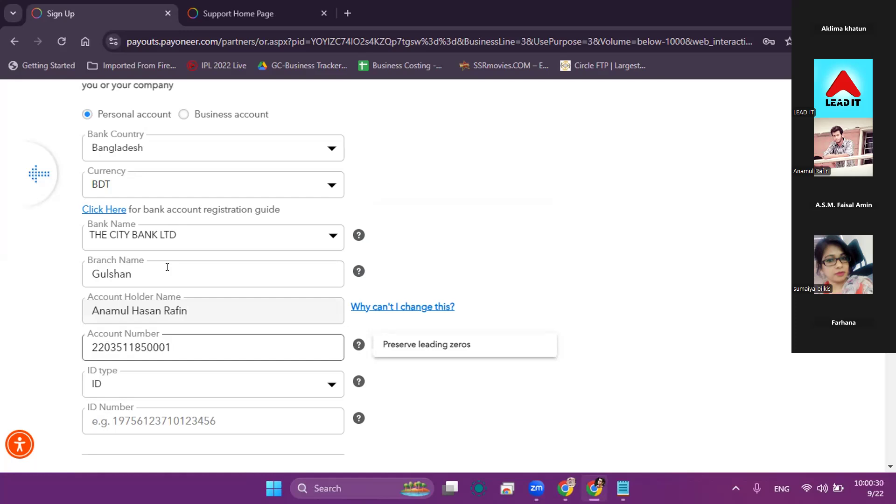
key("Tab")
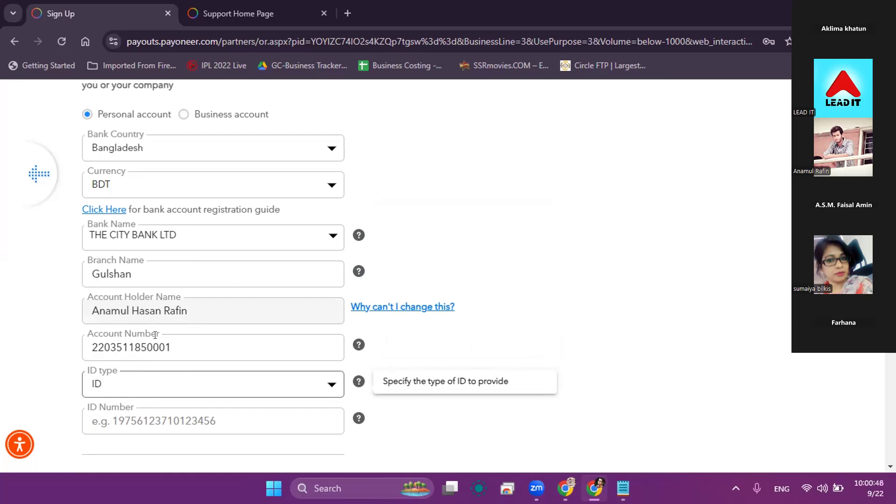
Step: Enter the national ID number and accept both Terms and Conditions and Pricing and Fees
scroll(66, 371, "down", 1)
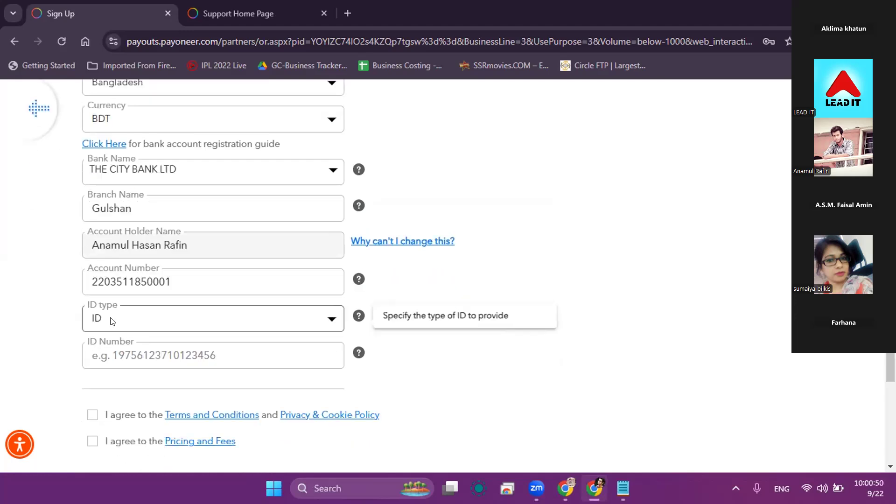
left_click(102, 354)
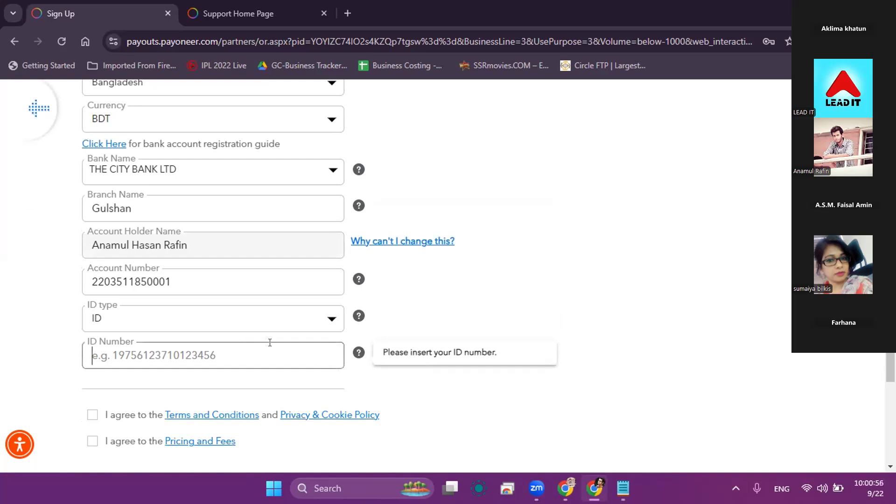
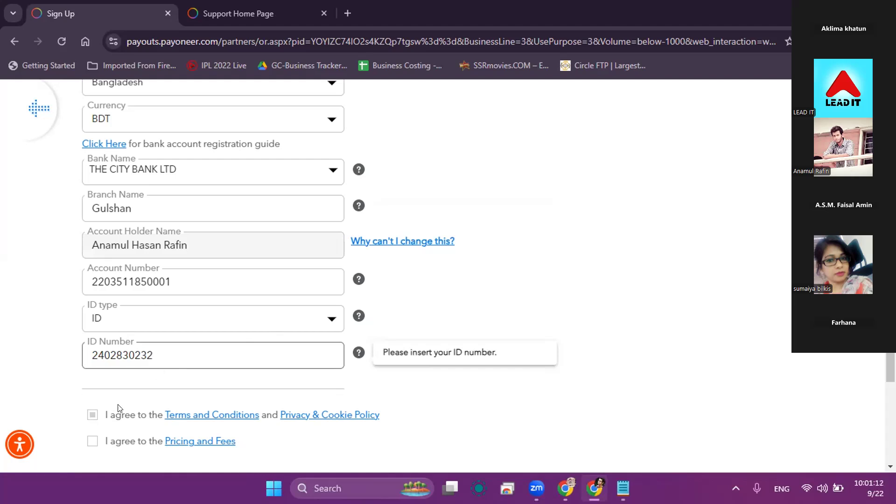
left_click(91, 414)
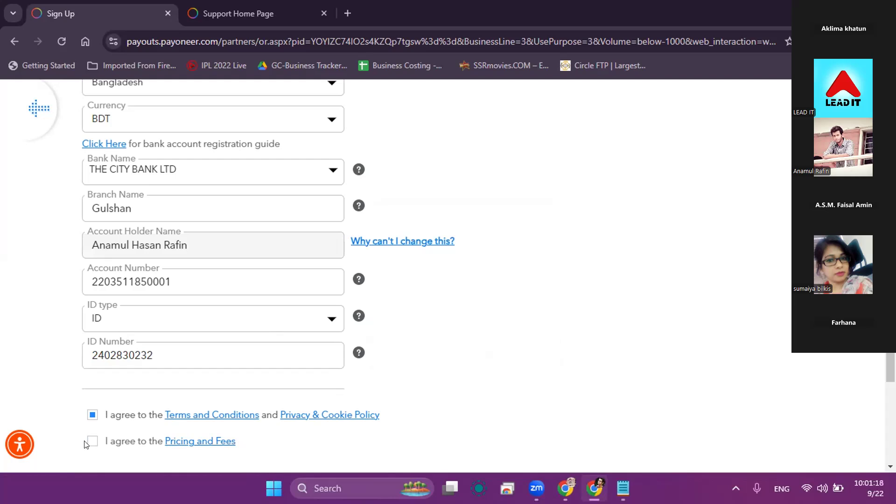
left_click(92, 441)
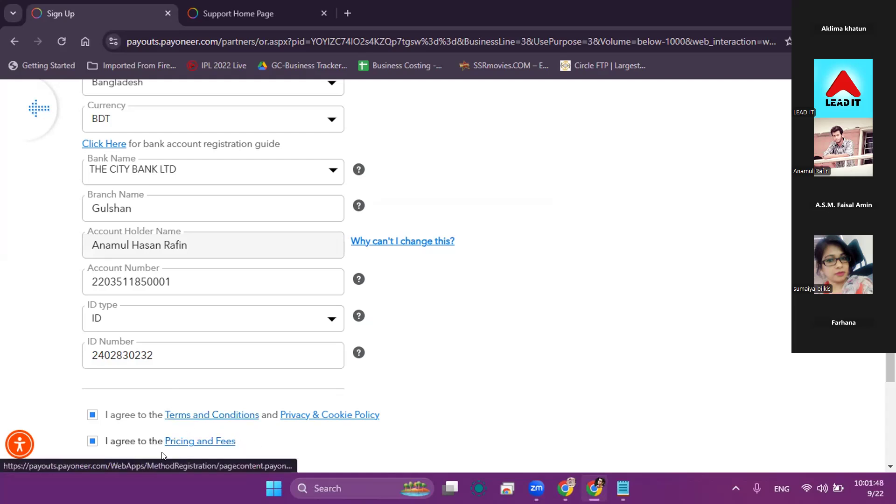
scroll(562, 406, "down", 4)
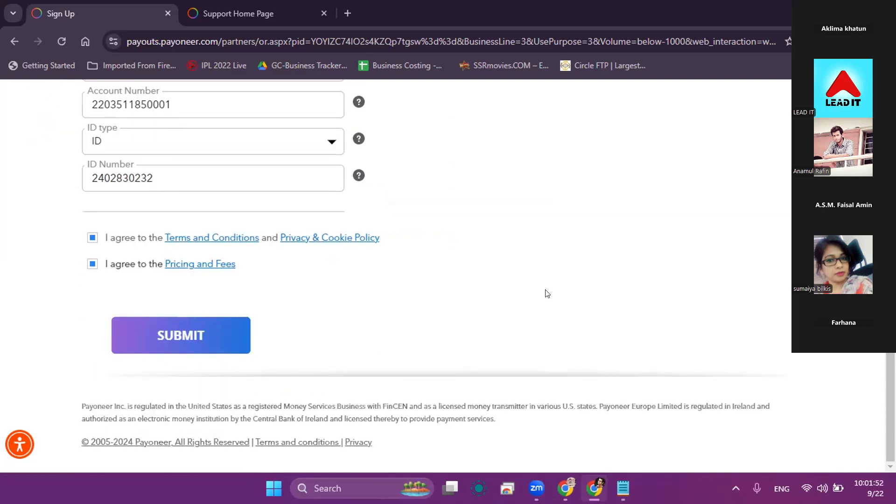
Step: Close the Support Home Page tab and submit the Payoneer application
left_click(319, 11)
left_click(175, 336)
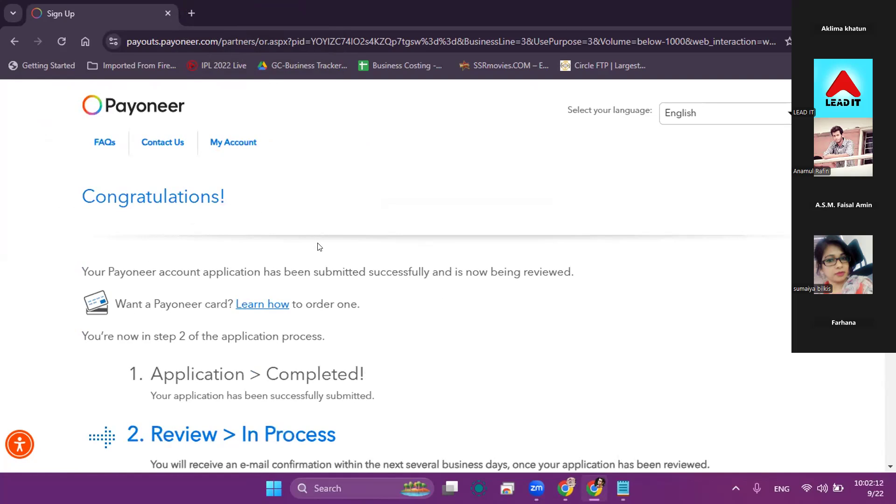
Step: Check the Gmail inbox in a new tab for Payoneer's review email, then return to the Congratulations page
left_click(192, 13)
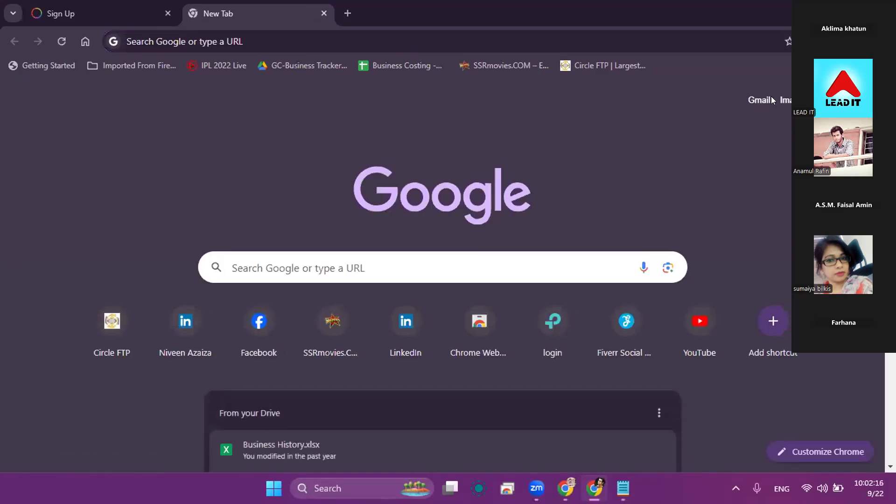
left_click(760, 100)
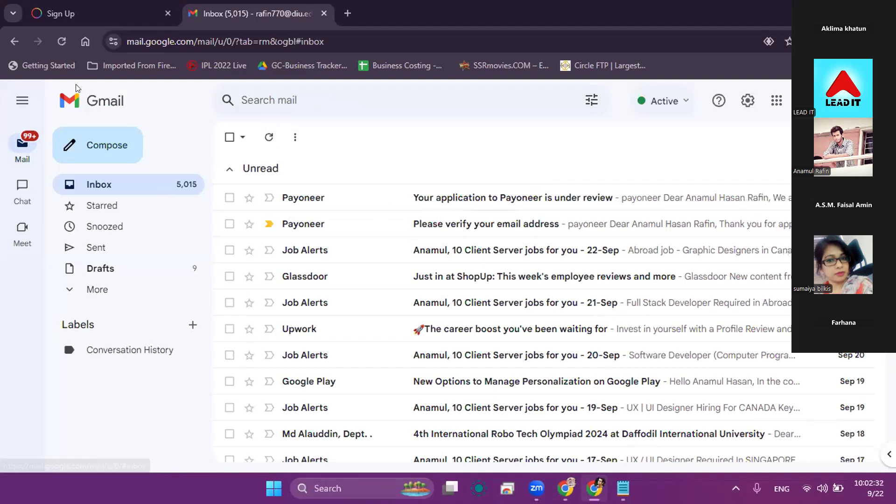
left_click(88, 14)
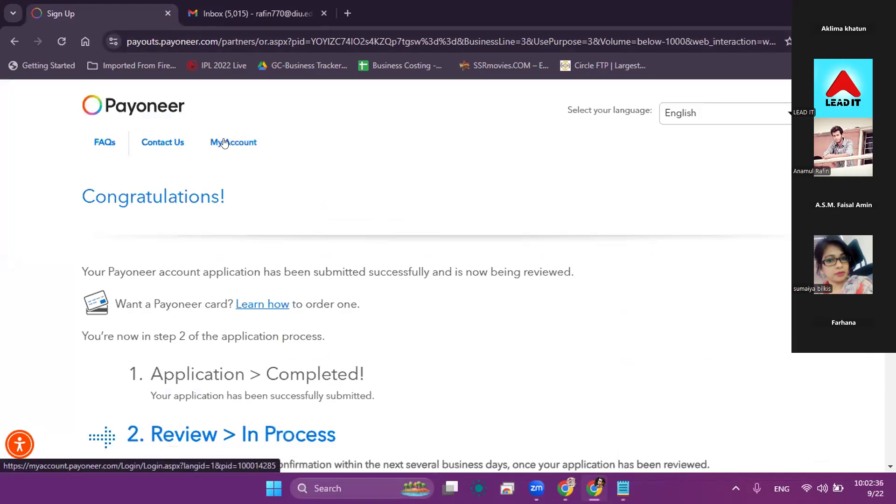
Step: Open the Payoneer sign-in page and enter the account e-mail address and password
left_click(224, 142)
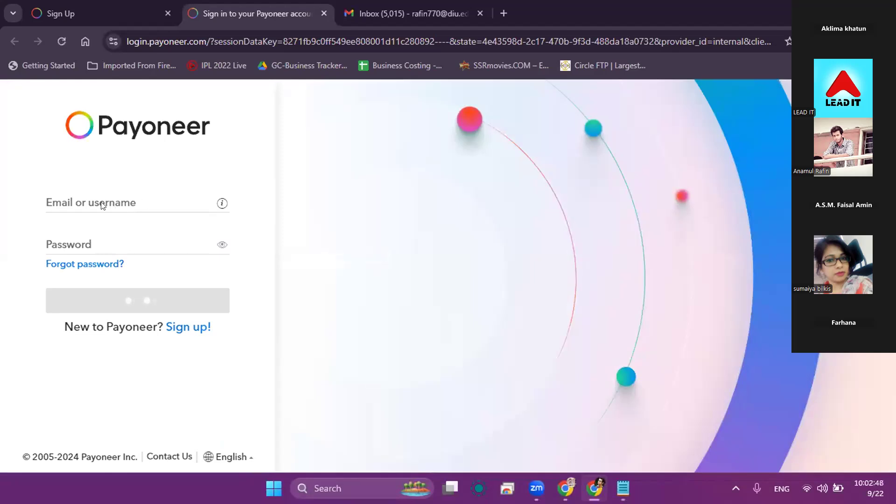
left_click(95, 199)
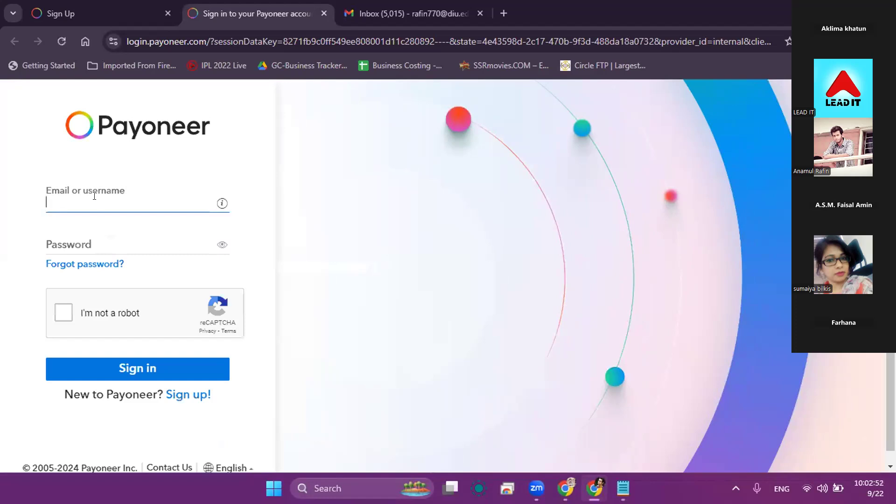
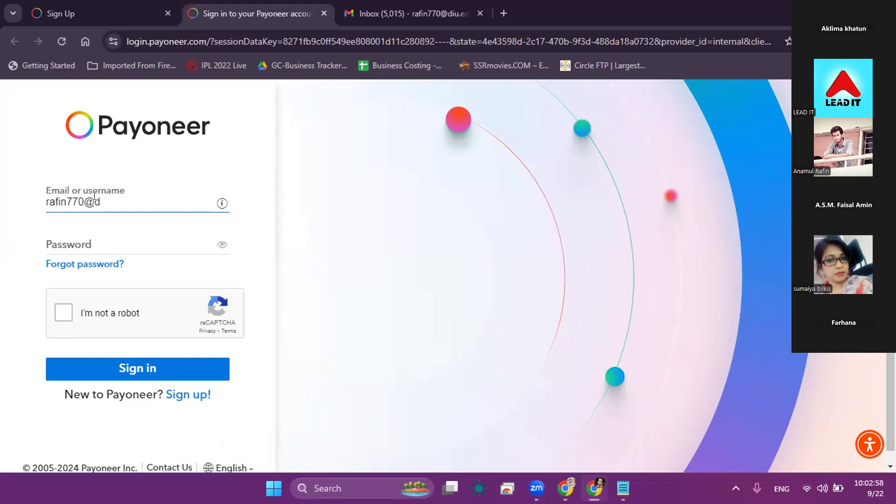
key("Tab")
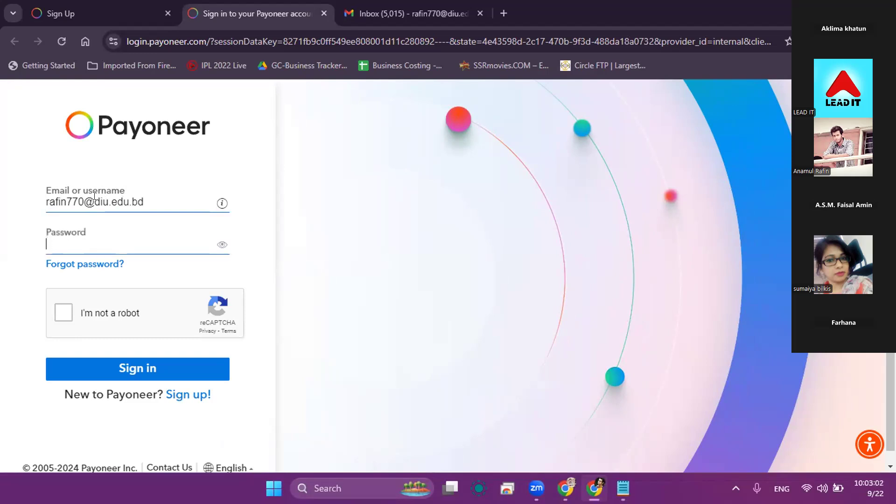
type("aaaaa")
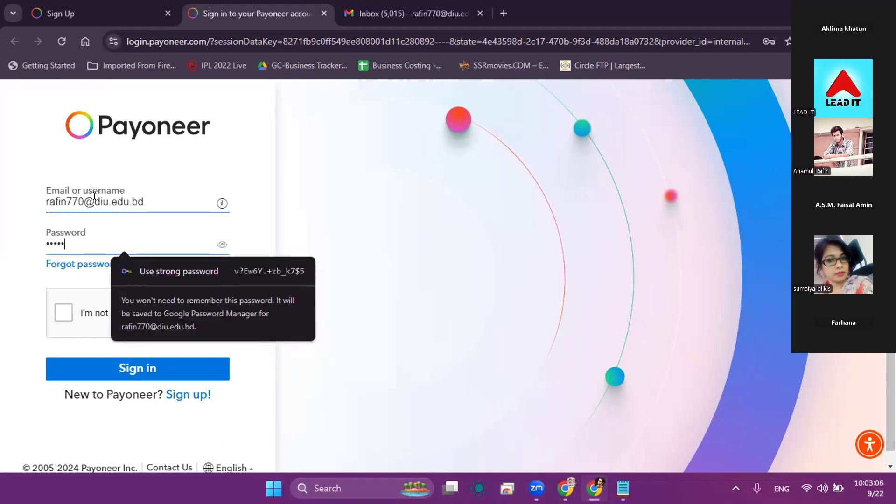
type("a")
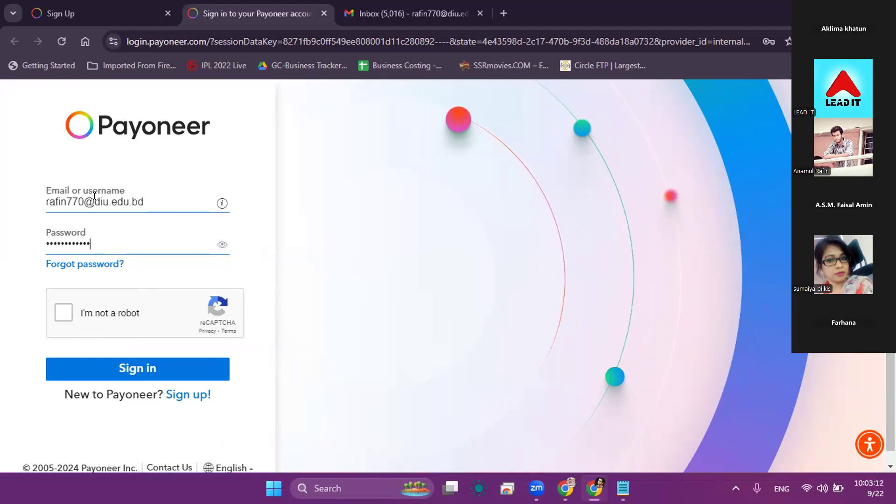
Step: Start the reCAPTCHA check, mark all nine bus tiles and verify
left_click(58, 310)
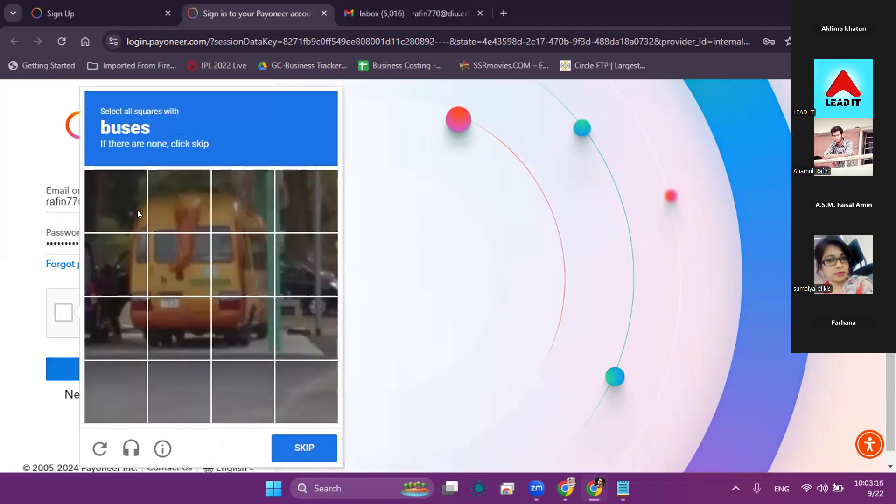
left_click(137, 210)
left_click(191, 213)
left_click(254, 201)
left_click(227, 254)
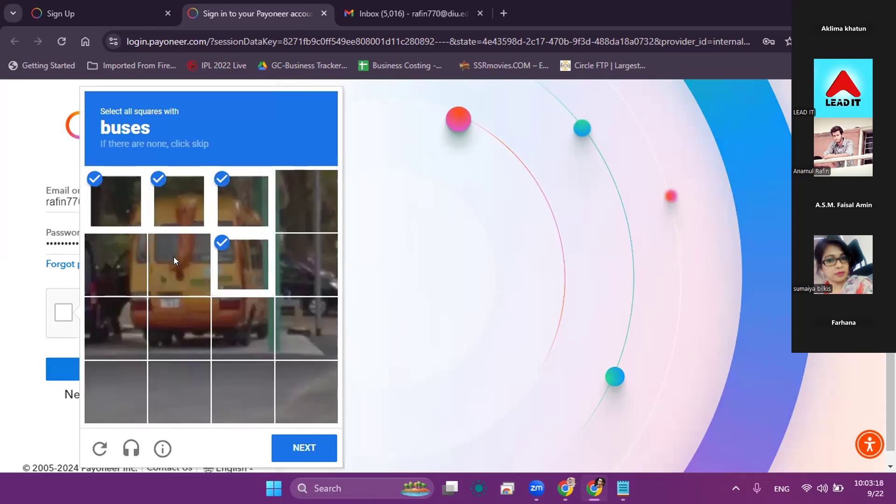
left_click(174, 257)
left_click(110, 254)
left_click(100, 309)
left_click(189, 319)
left_click(216, 322)
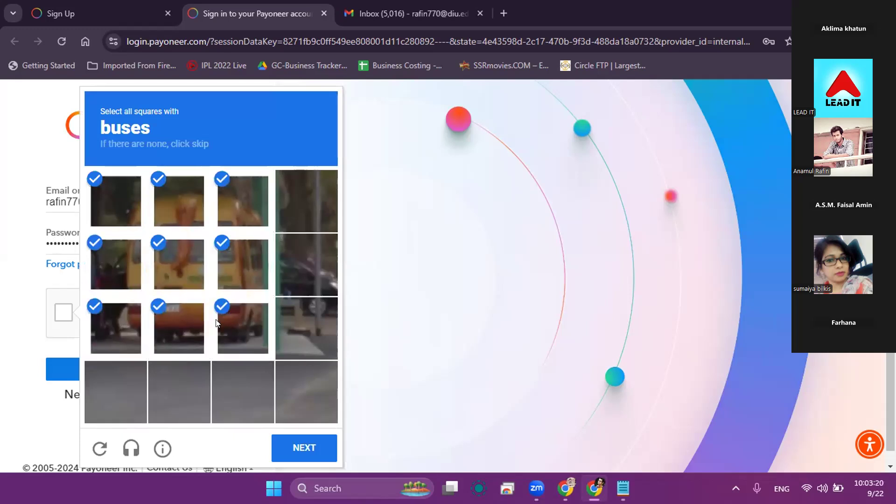
left_click(292, 446)
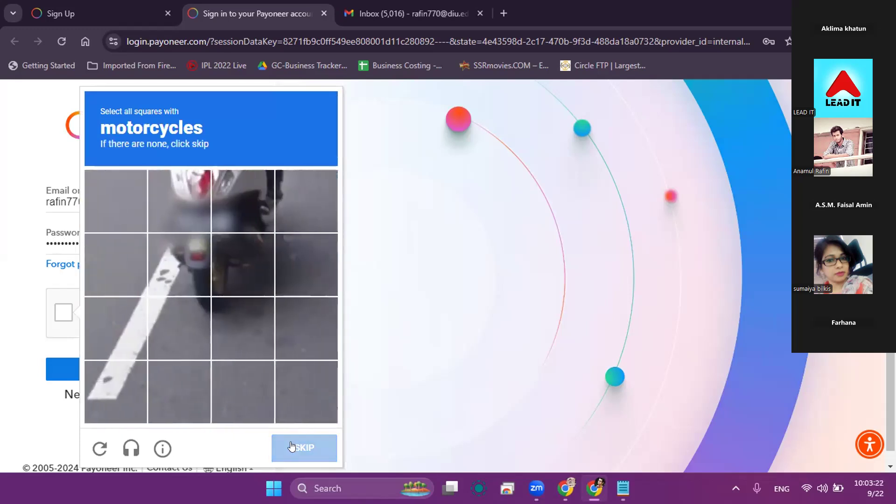
Step: Mark the six motorcycle tiles in the next challenge and verify
left_click(170, 195)
left_click(233, 200)
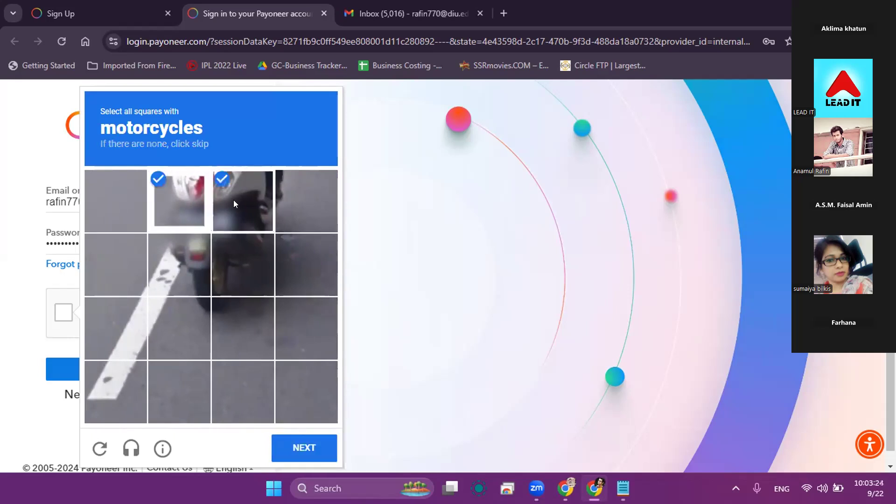
left_click(243, 257)
left_click(182, 271)
left_click(189, 318)
left_click(223, 313)
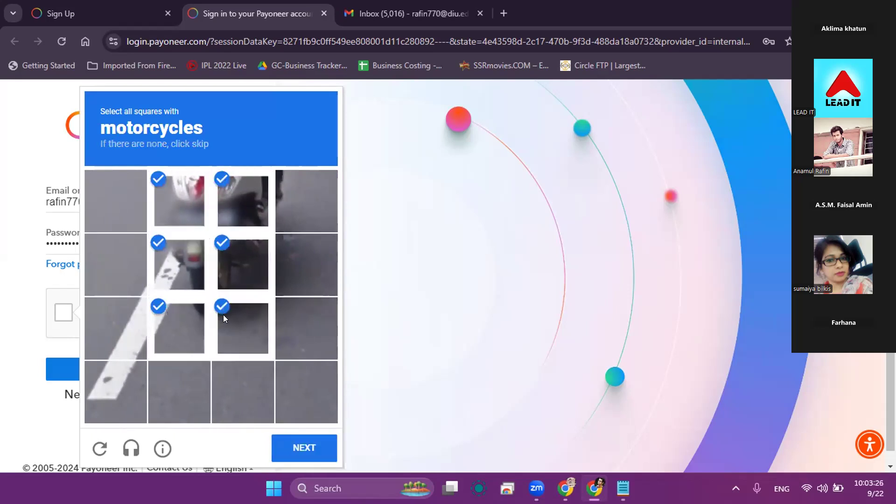
left_click(276, 436)
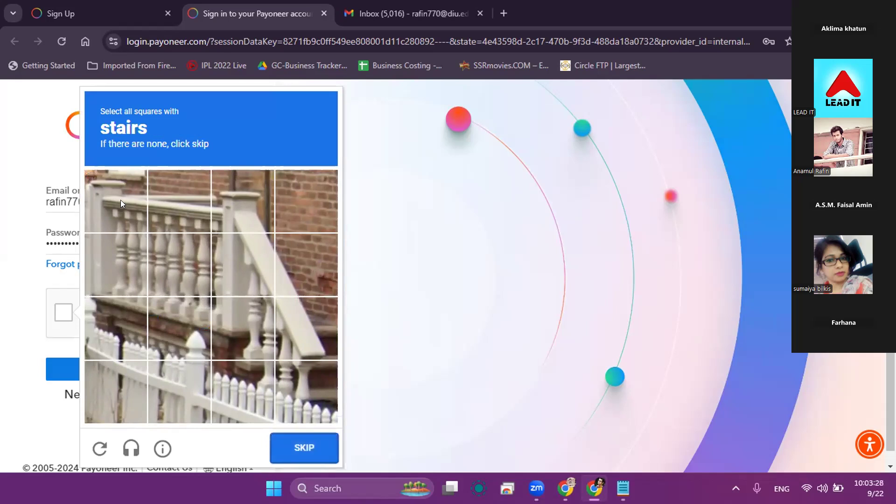
Step: Select the four stairs tiles and verify
left_click(265, 340)
left_click(306, 338)
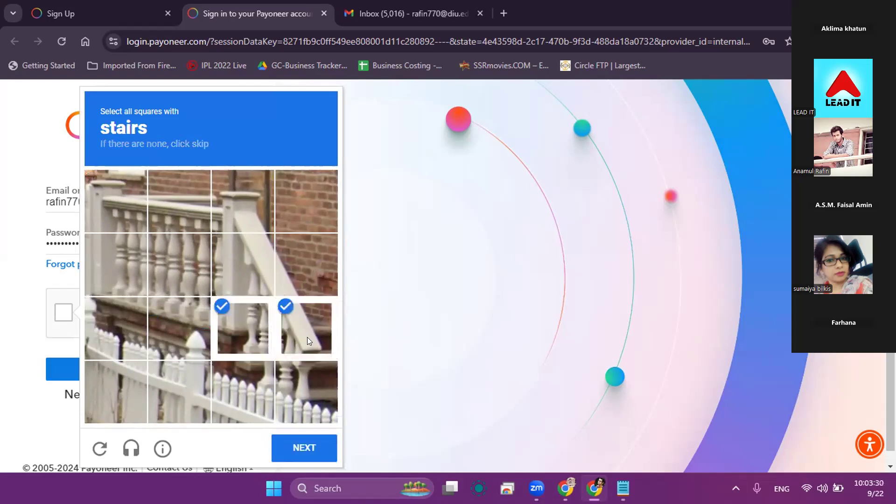
left_click(307, 369)
left_click(254, 371)
left_click(290, 443)
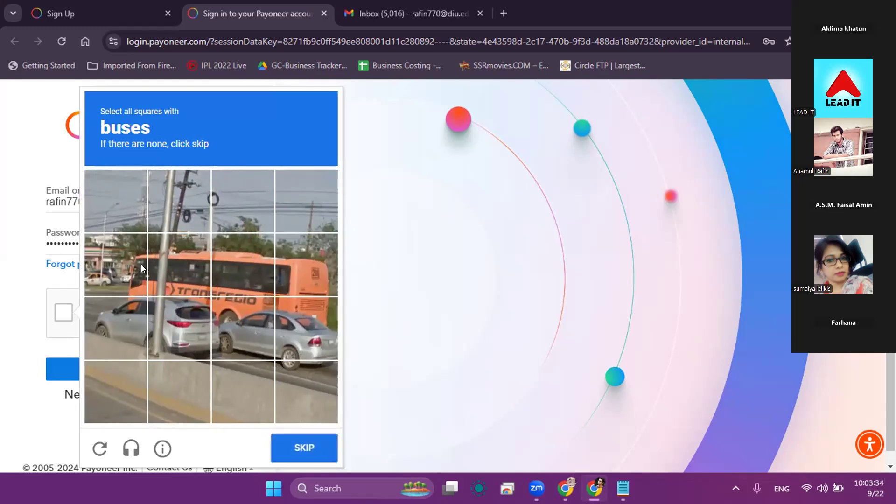
Step: Mark the eight tiles covering the orange bus and verify
left_click(141, 264)
left_click(180, 266)
left_click(227, 275)
left_click(286, 282)
left_click(297, 310)
left_click(255, 316)
left_click(185, 303)
left_click(130, 306)
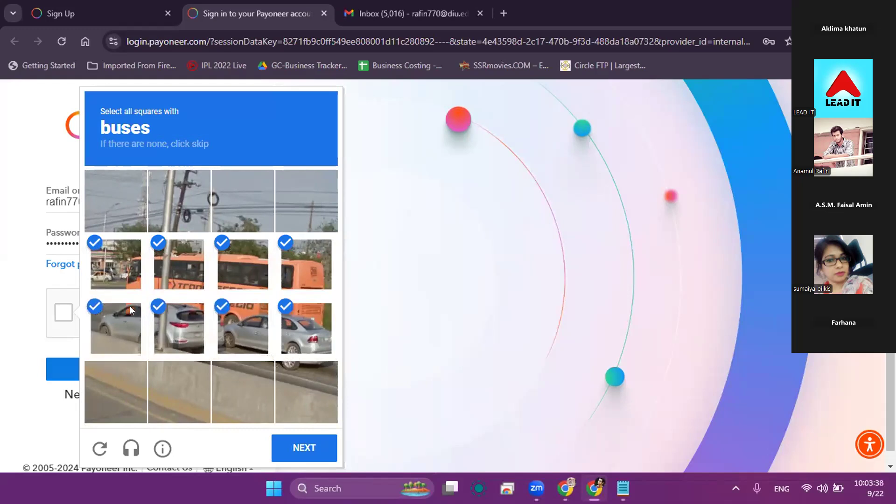
left_click(285, 449)
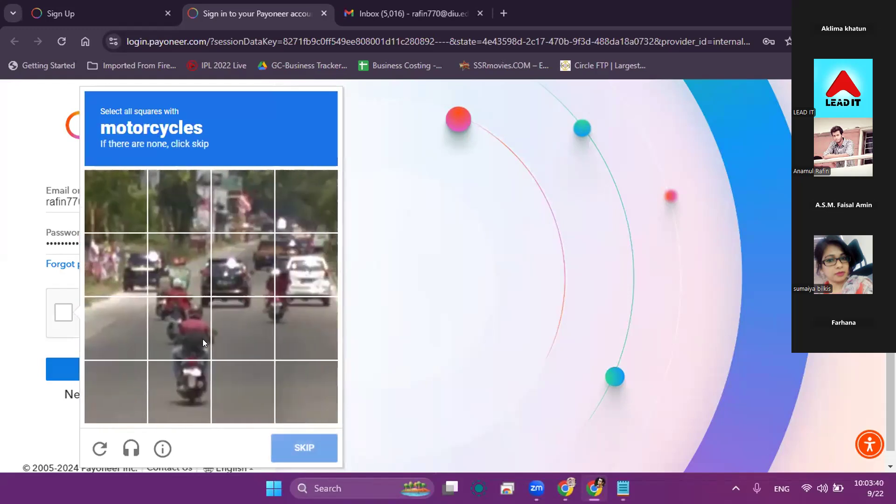
Step: Select the seven tiles containing motorcycles and submit them
left_click(168, 281)
left_click(185, 317)
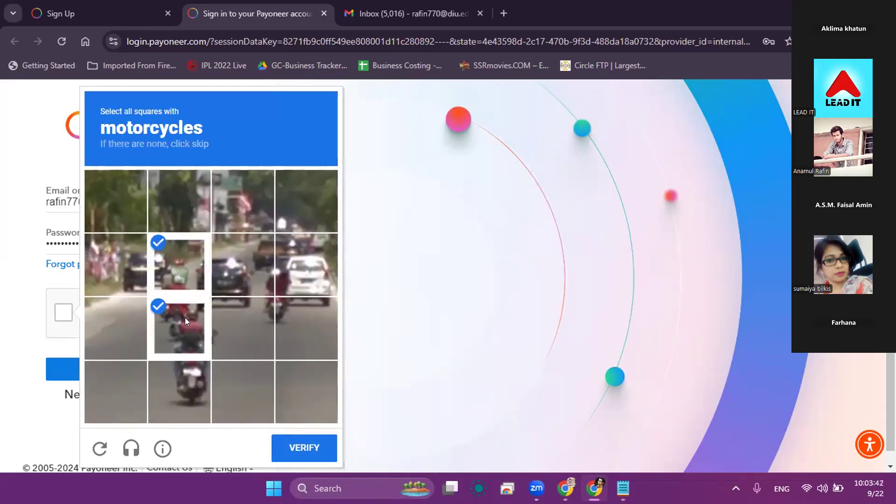
left_click(187, 378)
left_click(284, 275)
left_click(263, 275)
left_click(262, 322)
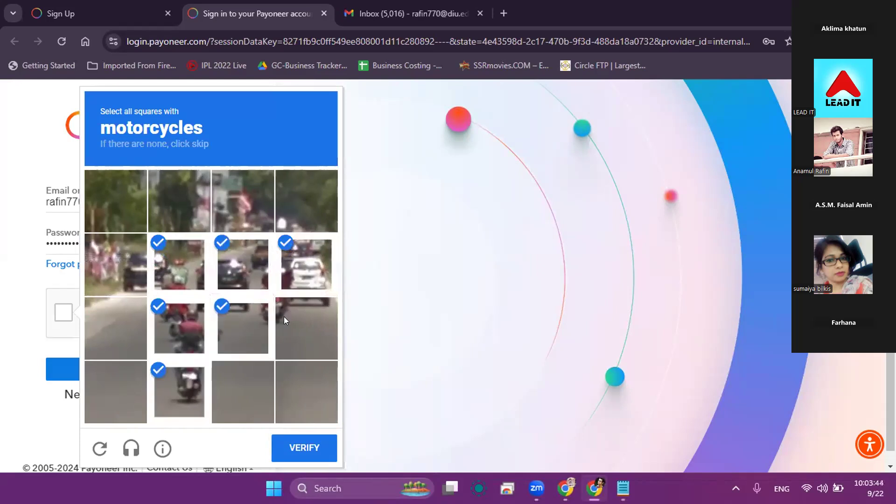
left_click(284, 317)
left_click(299, 443)
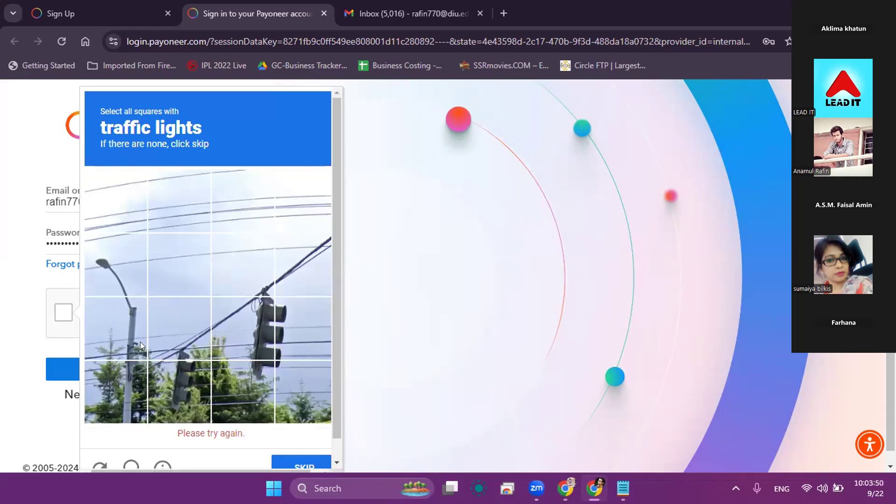
Step: Mark the traffic light tiles, correcting a few wrong picks, and verify
left_click(173, 366)
left_click(179, 380)
left_click(178, 380)
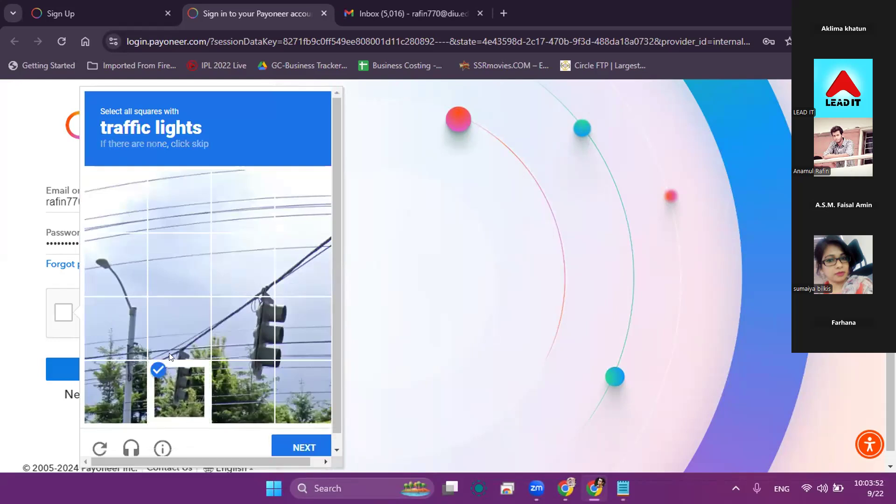
left_click(169, 353)
left_click(286, 327)
left_click(262, 318)
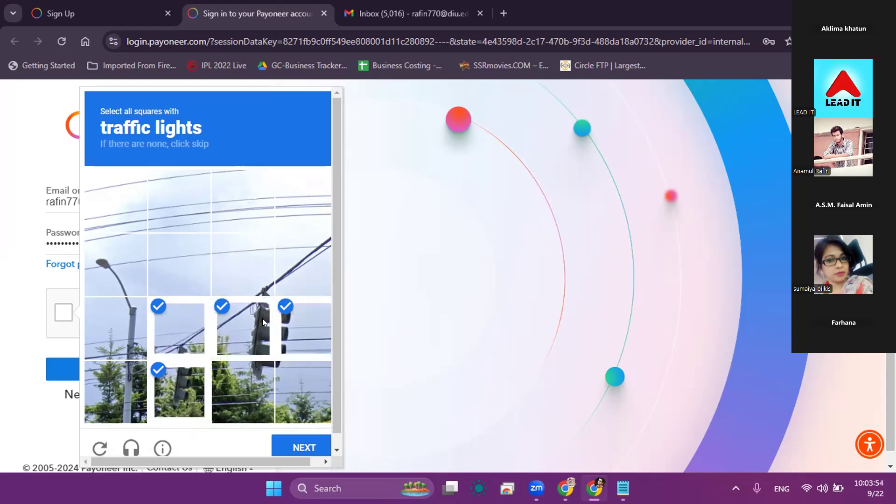
left_click(256, 349)
left_click(255, 364)
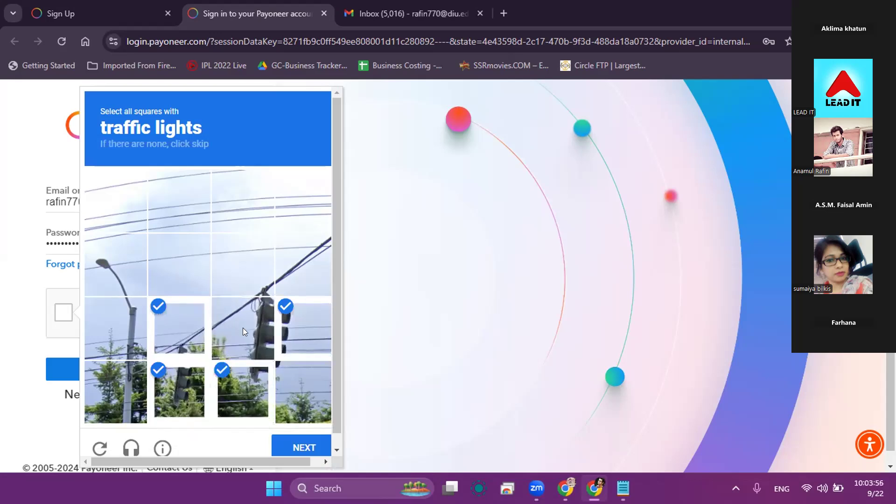
left_click(243, 328)
left_click(299, 388)
left_click(105, 284)
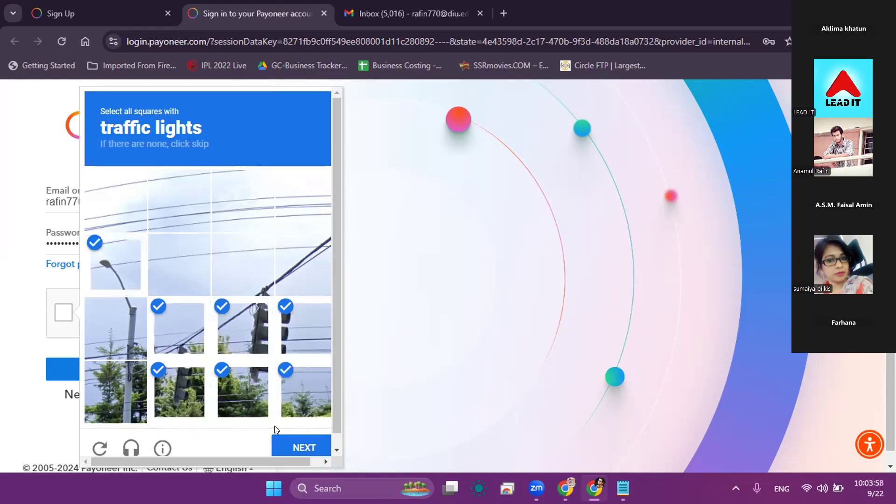
left_click(297, 448)
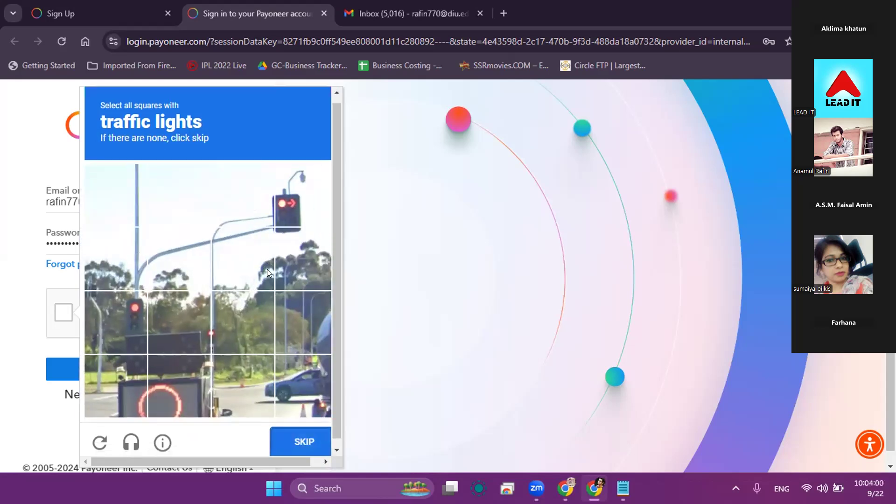
Step: In the next traffic light grid, select the five matching tiles and submit
left_click(278, 194)
left_click(137, 311)
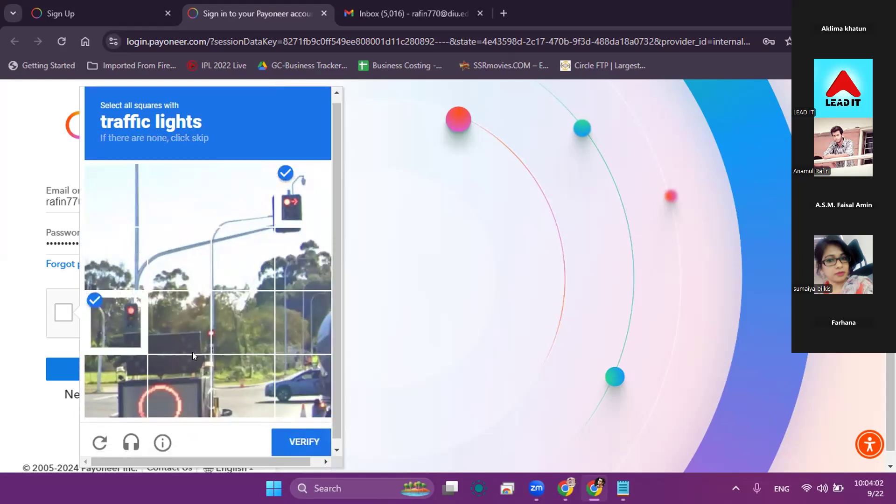
left_click(172, 347)
left_click(161, 382)
left_click(115, 386)
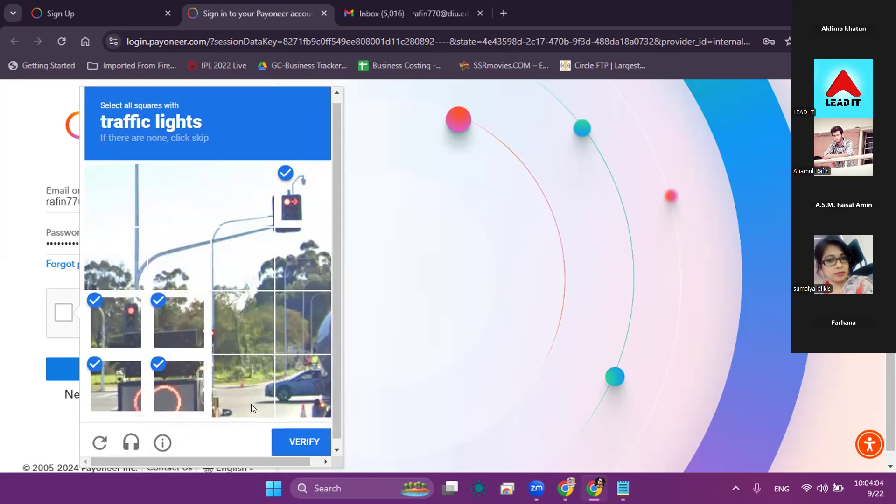
left_click(286, 442)
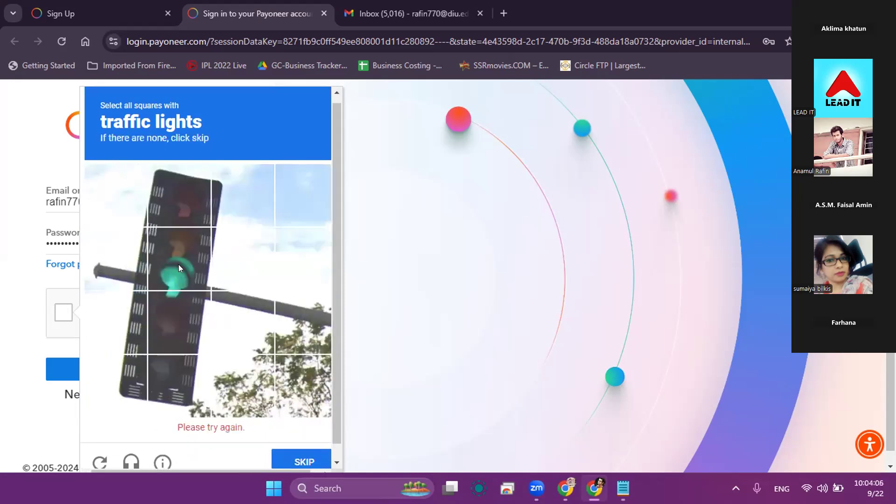
Step: Mark the six tiles covering the tall traffic light and verify
left_click(177, 196)
left_click(172, 258)
left_click(163, 319)
left_click(164, 363)
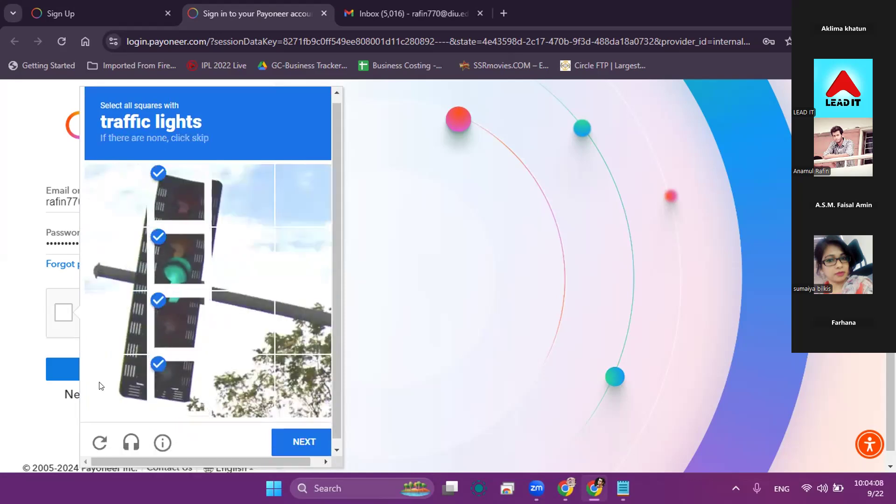
left_click(101, 385)
left_click(127, 330)
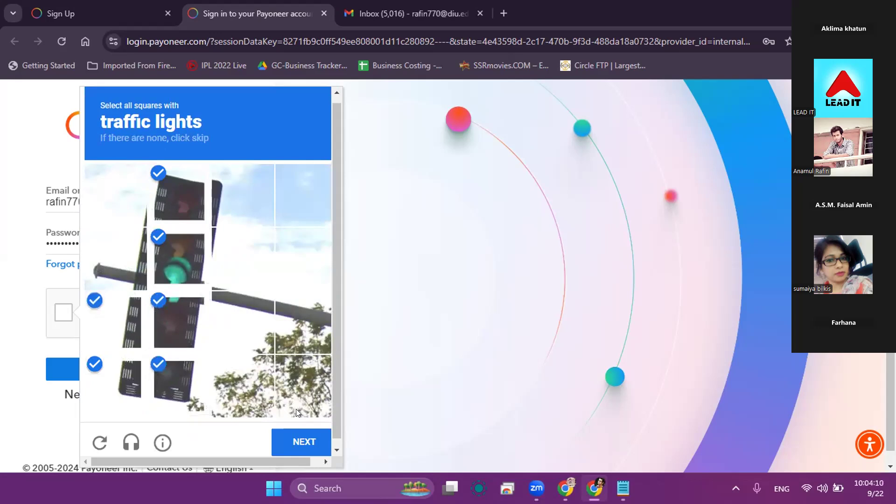
left_click(309, 442)
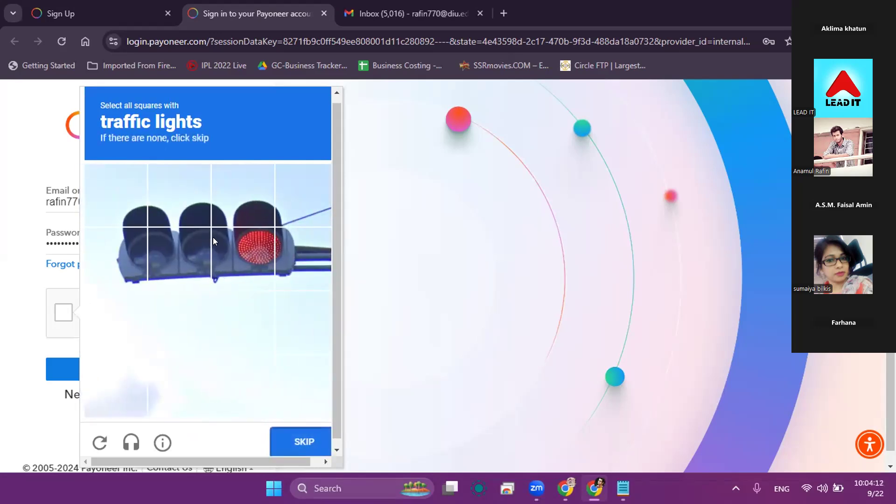
Step: Select the six tiles spanning the horizontal traffic light and verify
left_click(223, 223)
left_click(264, 244)
left_click(187, 245)
left_click(179, 189)
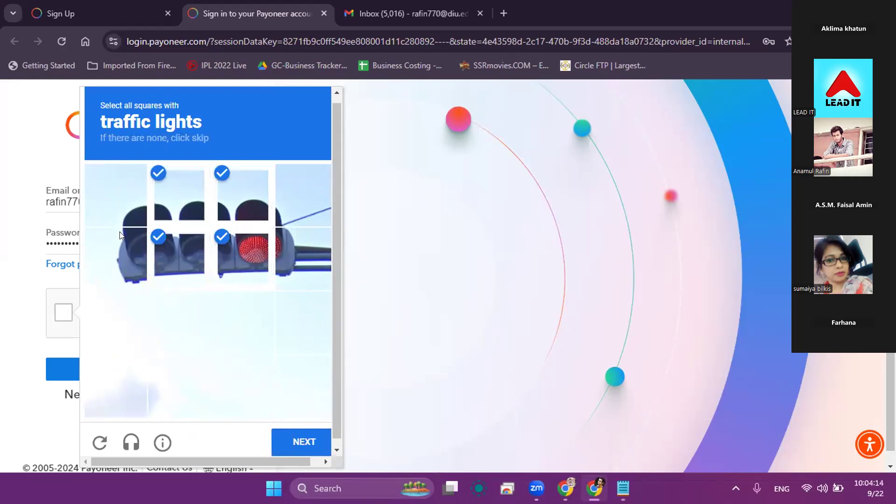
left_click(117, 205)
left_click(121, 252)
left_click(304, 442)
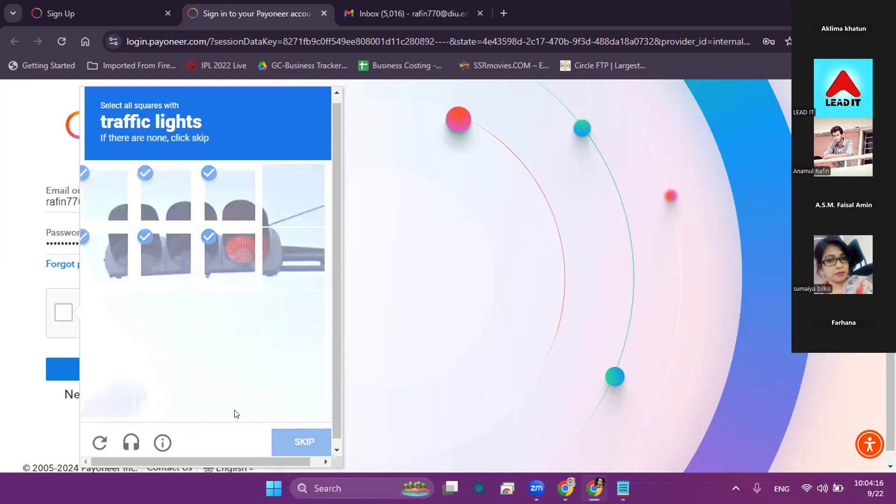
Step: Mark the six top-row traffic light tiles in another round and verify
left_click(108, 205)
left_click(119, 250)
left_click(180, 196)
left_click(175, 254)
left_click(242, 196)
left_click(216, 246)
left_click(286, 436)
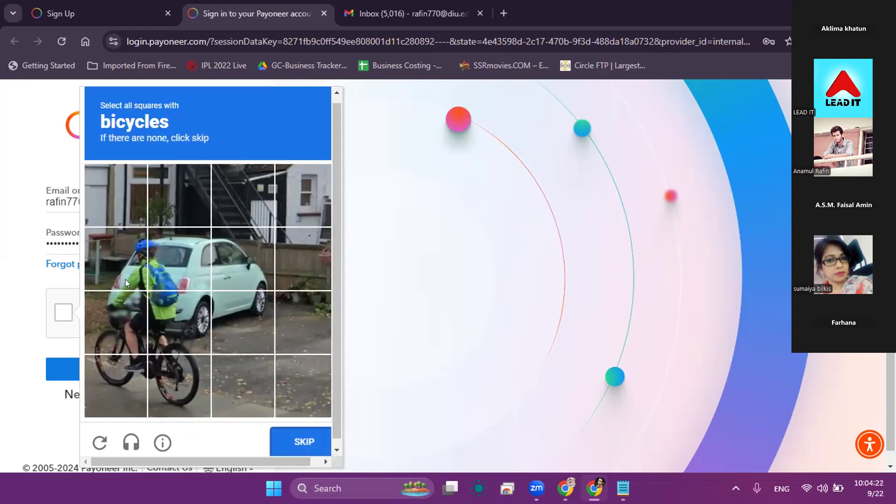
Step: Select the four bicycle tiles, undoing one cyclist pick, and verify
left_click(121, 254)
left_click(126, 256)
left_click(120, 341)
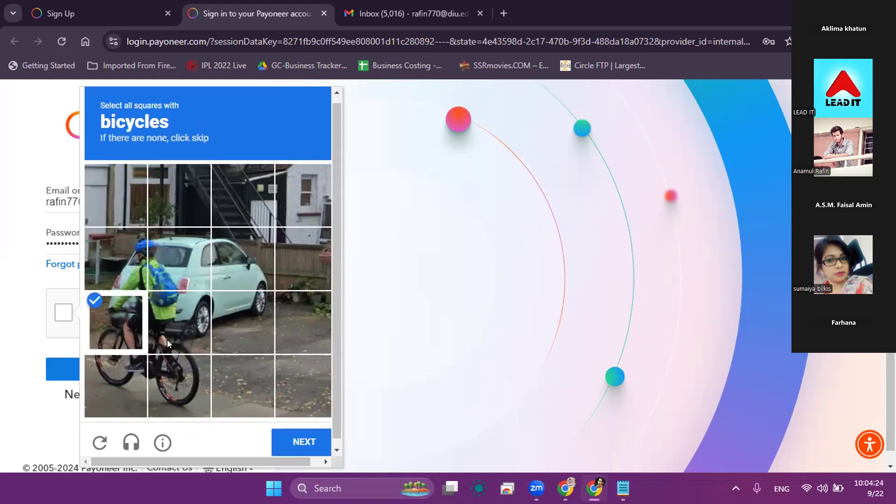
left_click(168, 341)
left_click(173, 379)
left_click(117, 386)
left_click(301, 440)
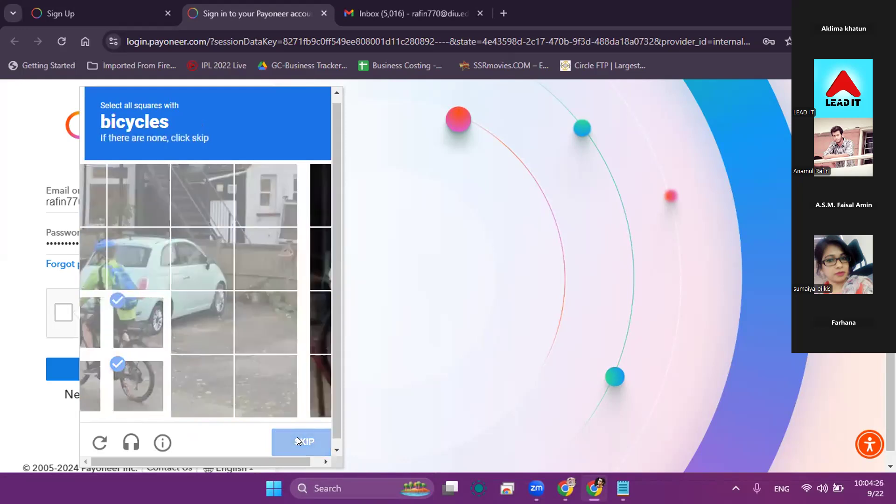
Step: Mark the seven squares containing the bicycle in the next grid and submit
left_click(255, 248)
left_click(278, 315)
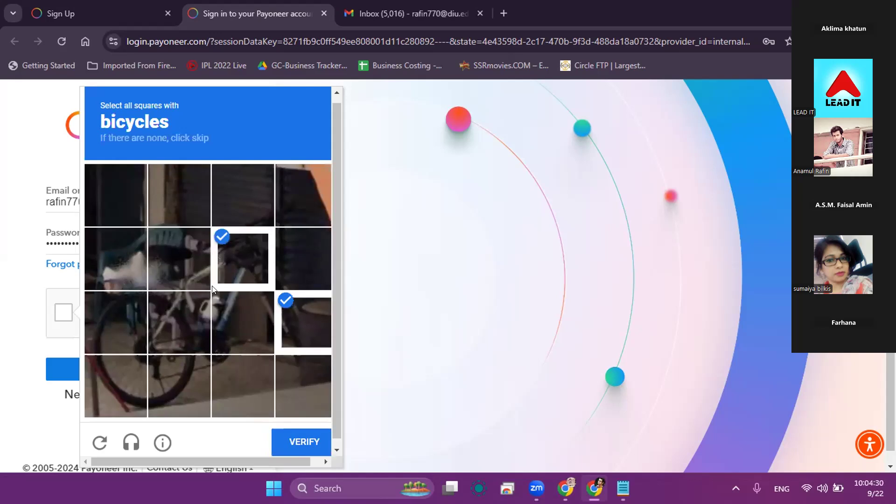
left_click(205, 324)
left_click(227, 320)
left_click(157, 368)
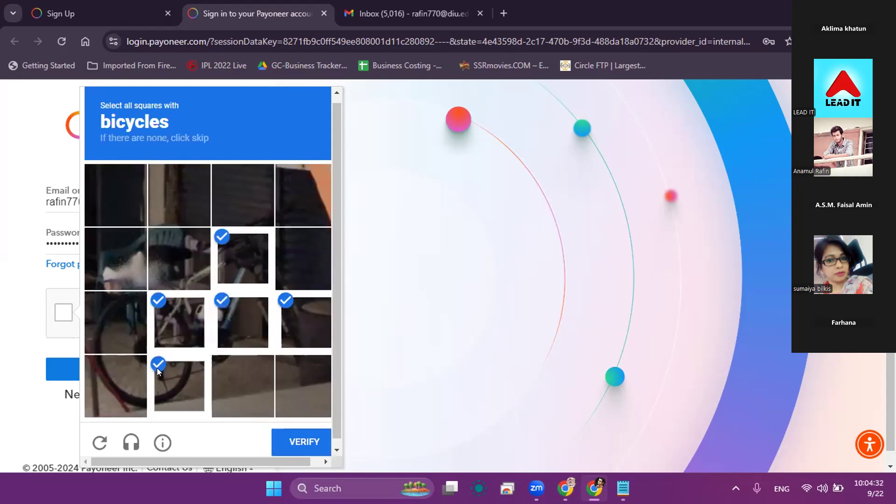
left_click(116, 376)
left_click(112, 330)
left_click(299, 442)
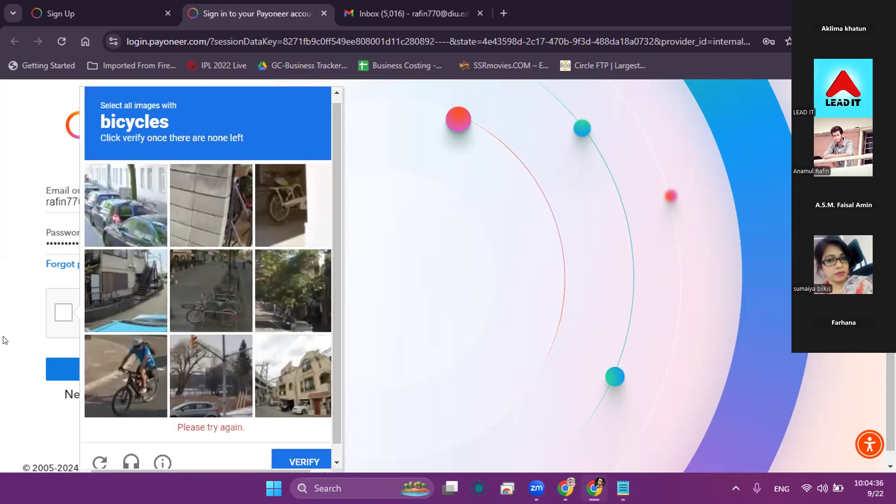
Step: Pick each cyclist and bicycle image as new ones load until none remain, then verify
left_click(112, 360)
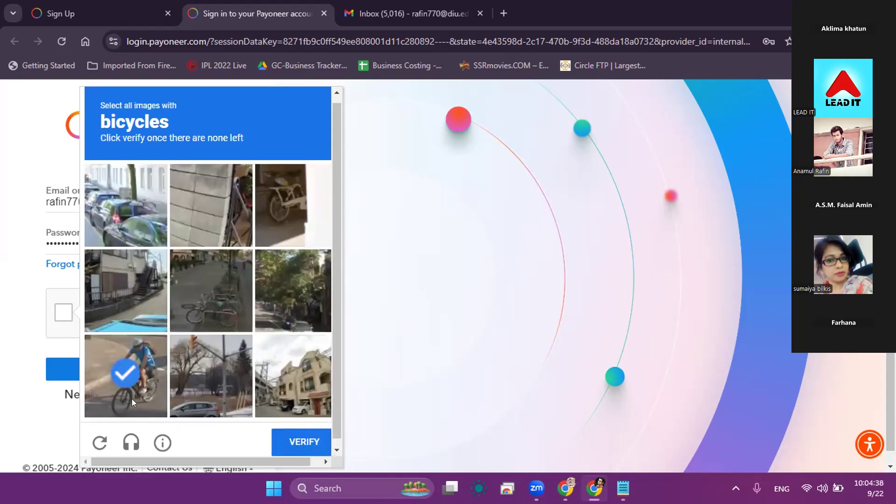
left_click(284, 202)
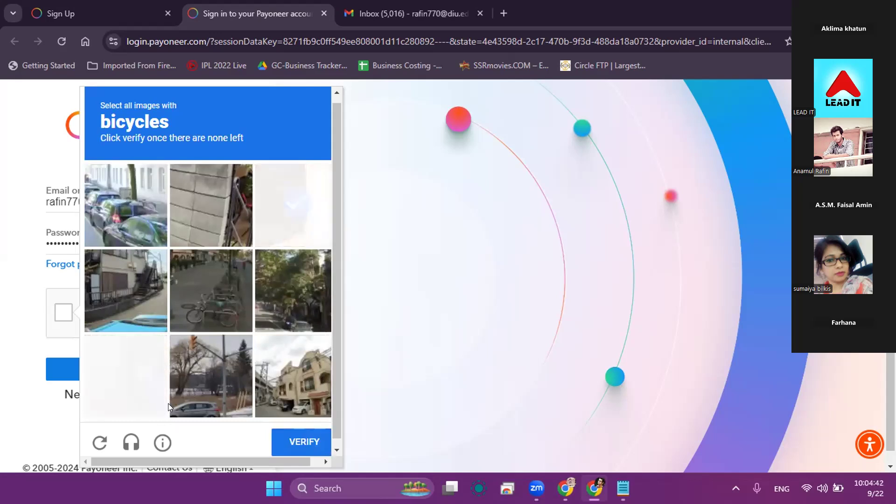
left_click(211, 297)
left_click(119, 378)
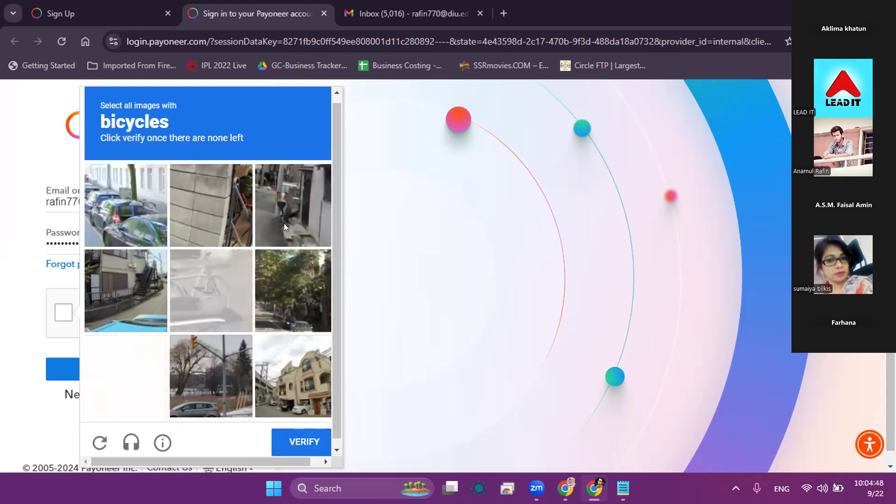
left_click(203, 292)
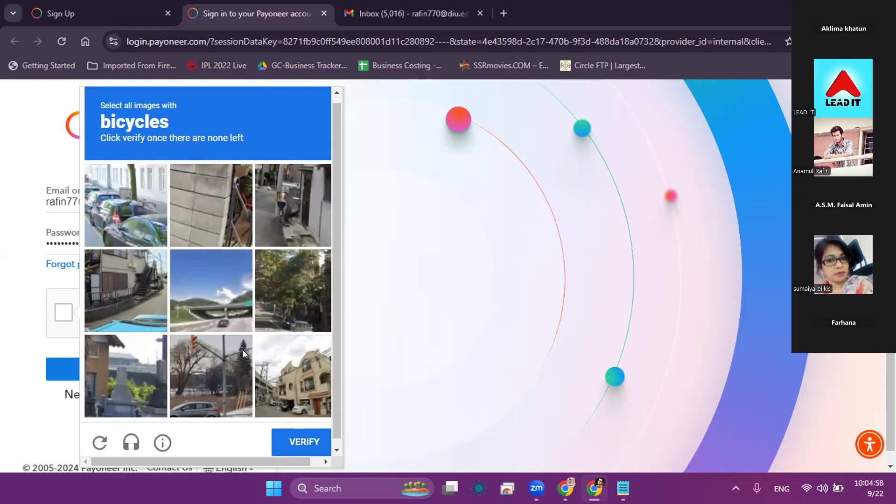
left_click(301, 446)
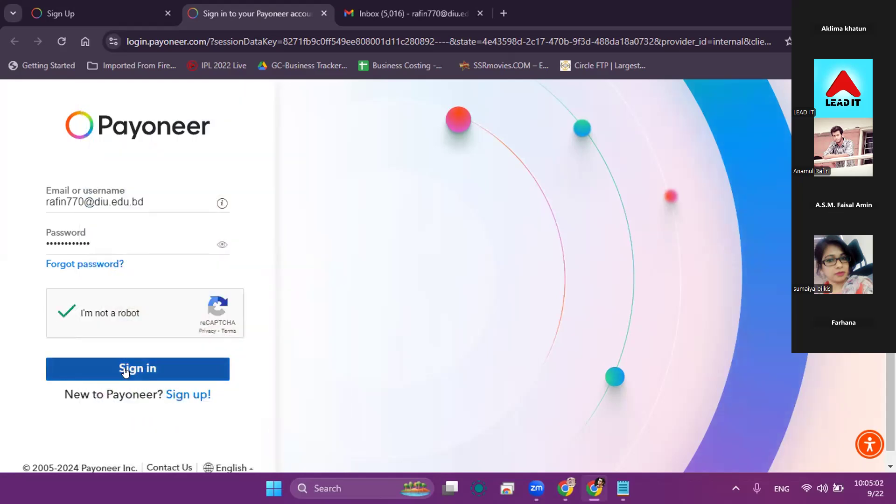
Step: Sign in, get the 'Account blocked. Contact us.' error, and switch to the Gmail inbox
left_click(121, 366)
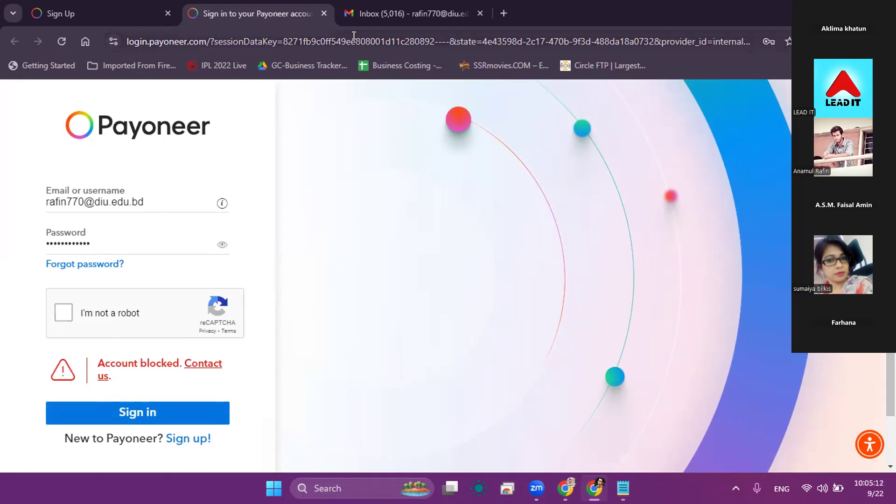
left_click(359, 13)
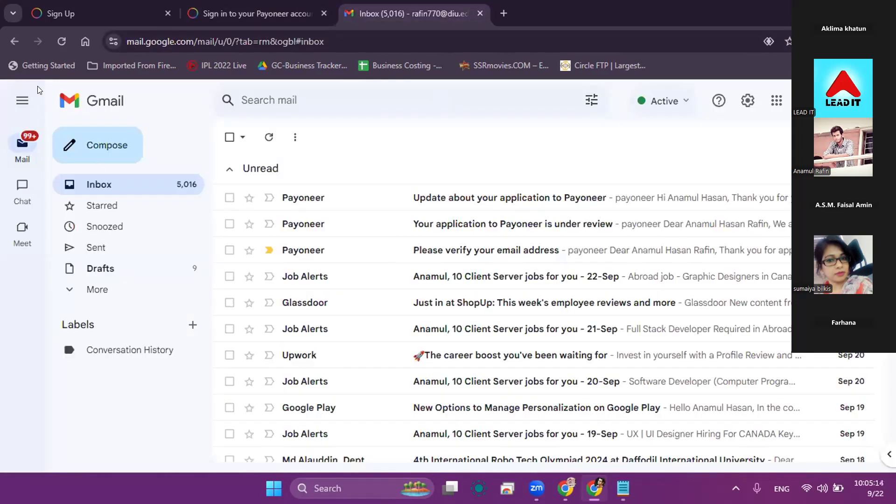
Step: Refresh Gmail and read the 'Update about your application to Payoneer' email explaining the one-account-per-customer decline
left_click(65, 38)
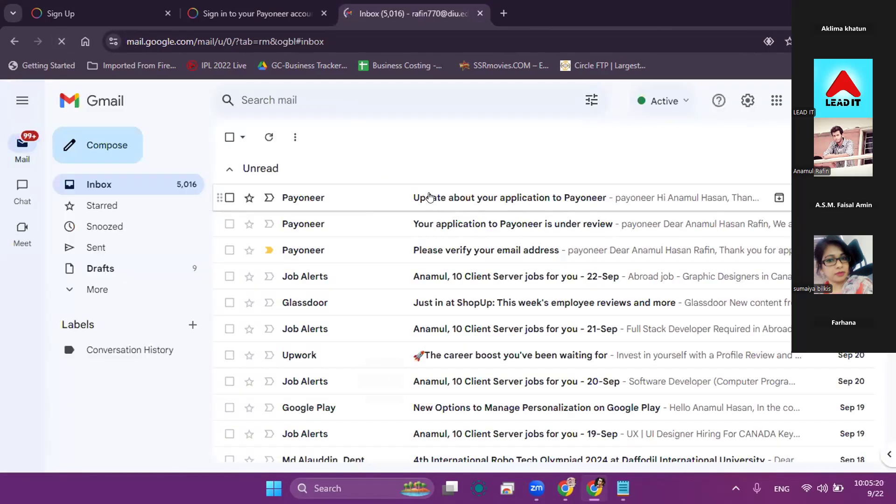
left_click(430, 198)
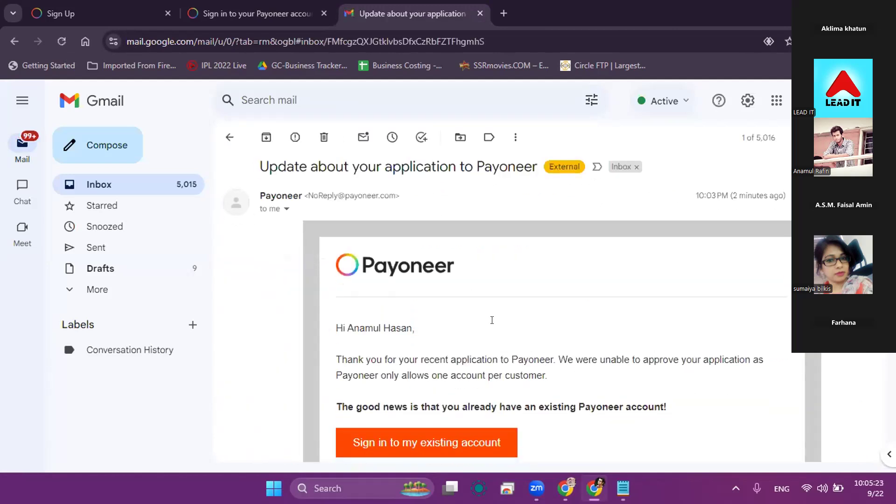
scroll(518, 332, "down", 3)
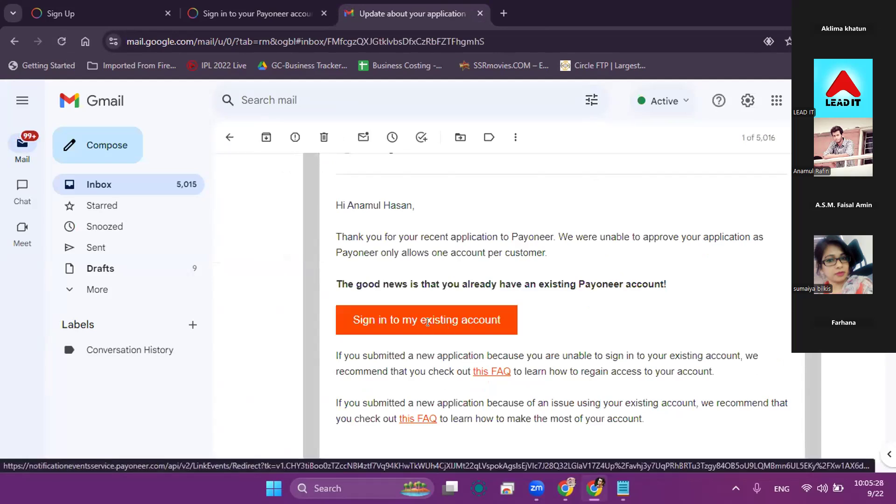
scroll(372, 384, "down", 1)
scroll(372, 384, "down", 2)
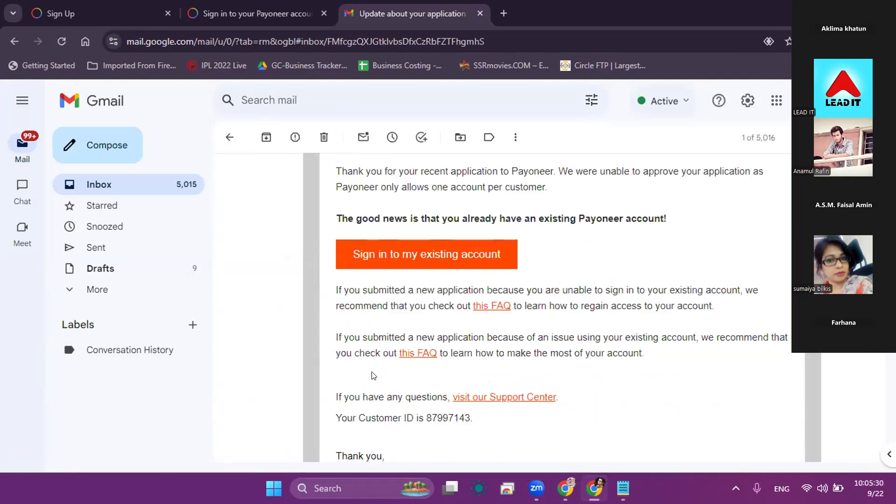
Step: Reload the Payoneer sign-in tab to a blank form and return to the update email
left_click(270, 15)
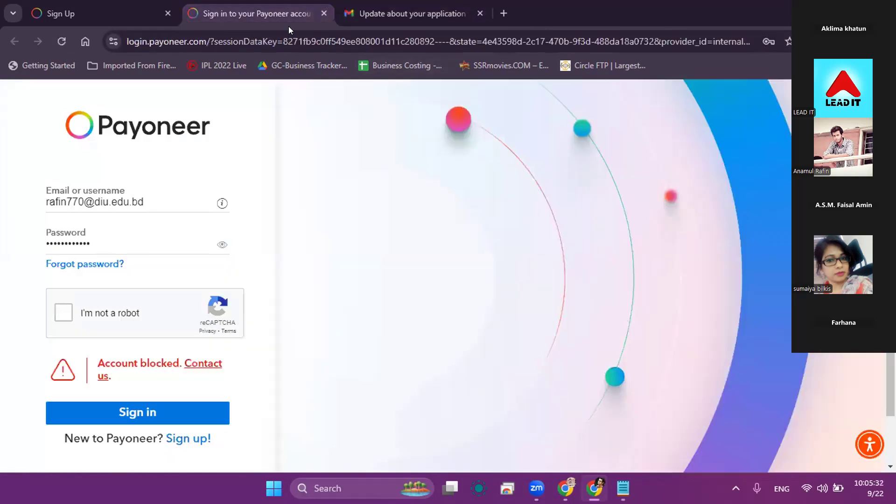
left_click(60, 43)
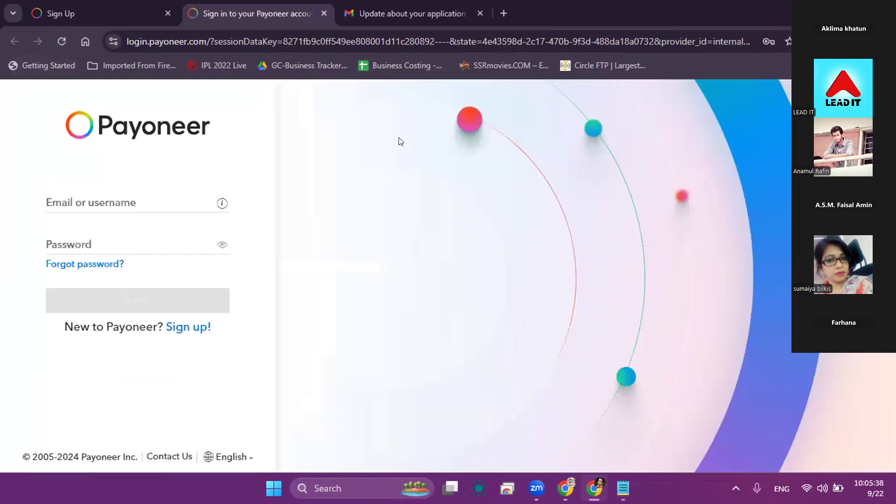
left_click(391, 13)
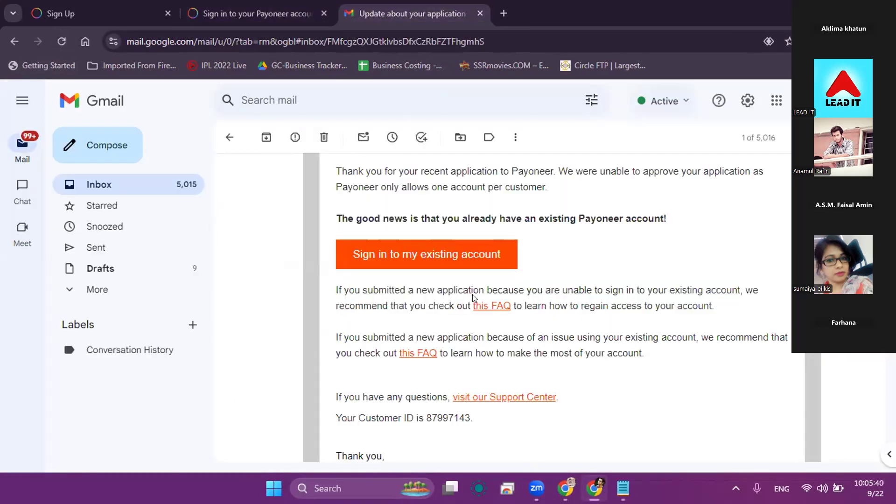
left_click_drag(361, 290, 688, 303)
left_click(607, 301)
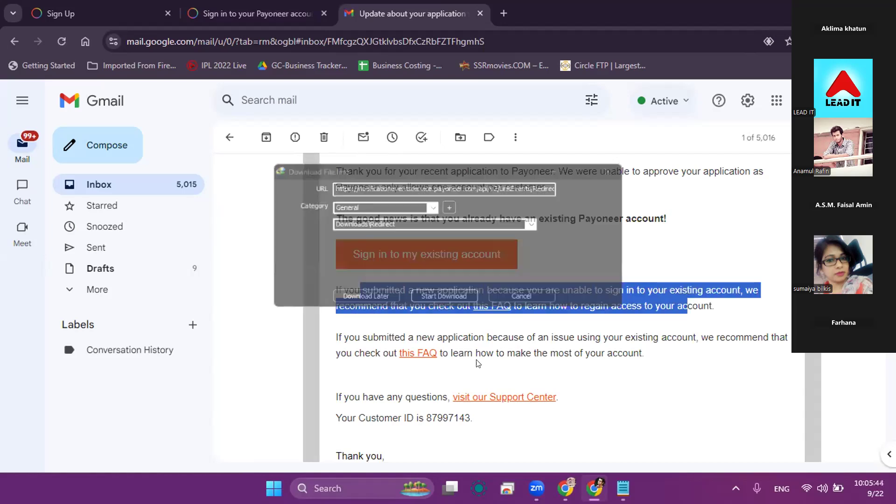
left_click(619, 167)
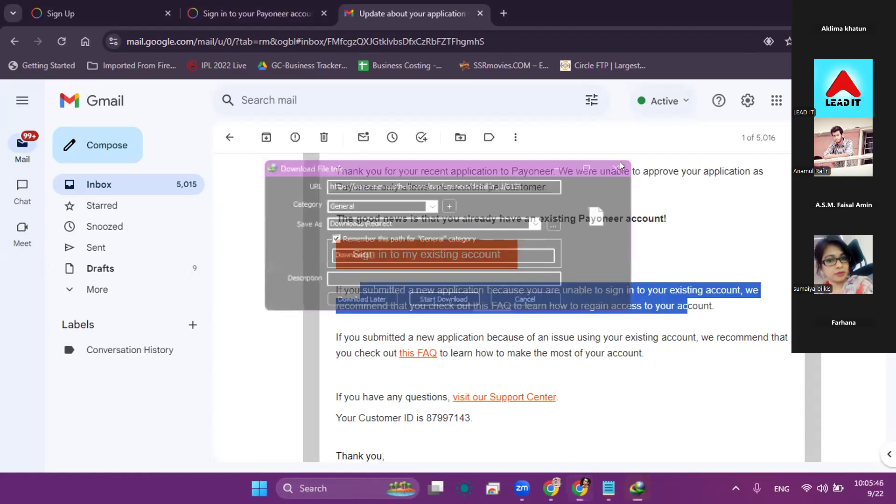
left_click(513, 341)
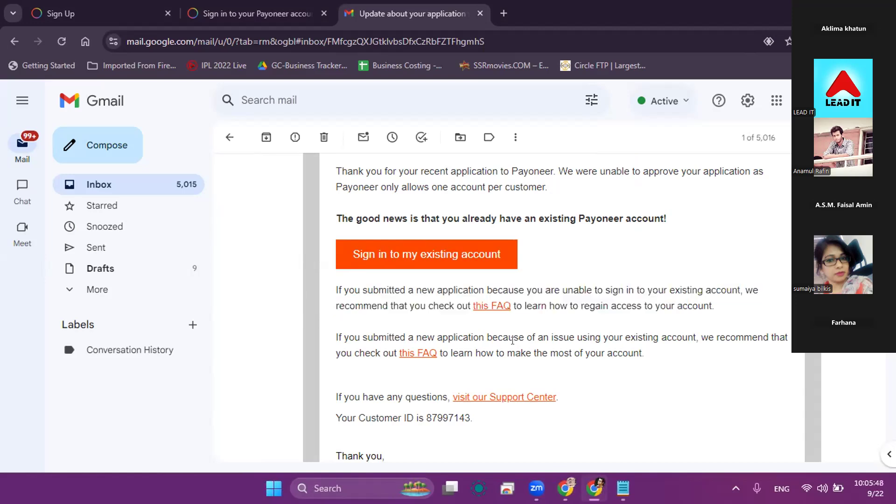
scroll(488, 333, "down", 1)
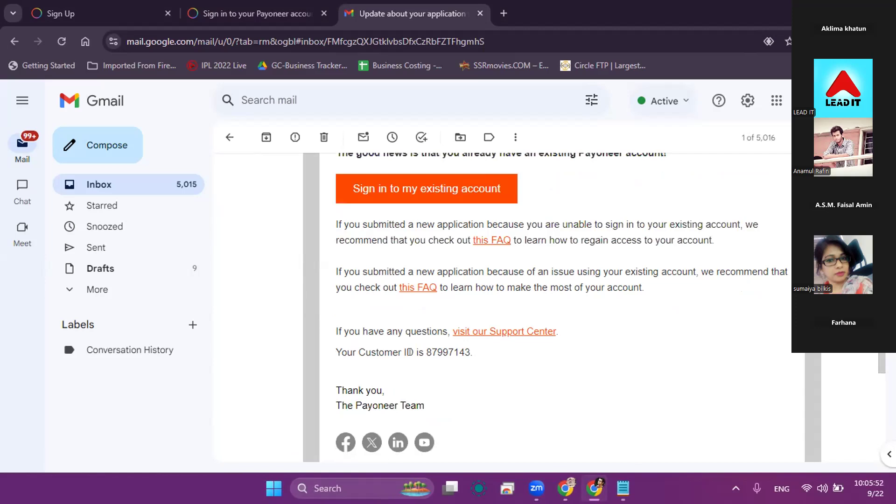
scroll(410, 352, "up", 2)
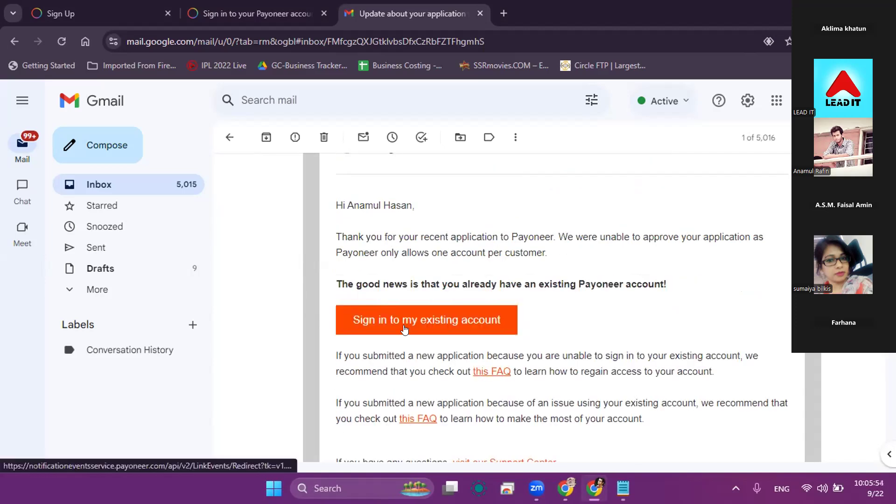
left_click_drag(340, 275, 412, 277)
left_click(412, 278)
scroll(369, 309, "up", 1)
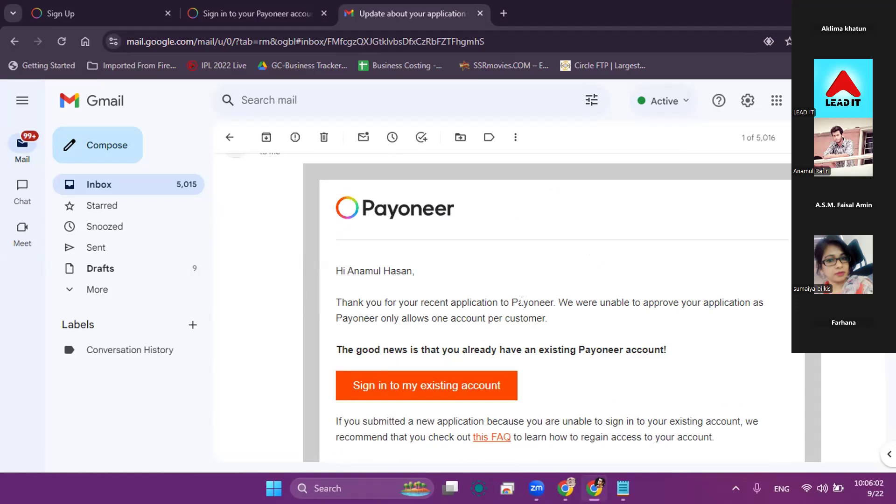
scroll(710, 304, "down", 1)
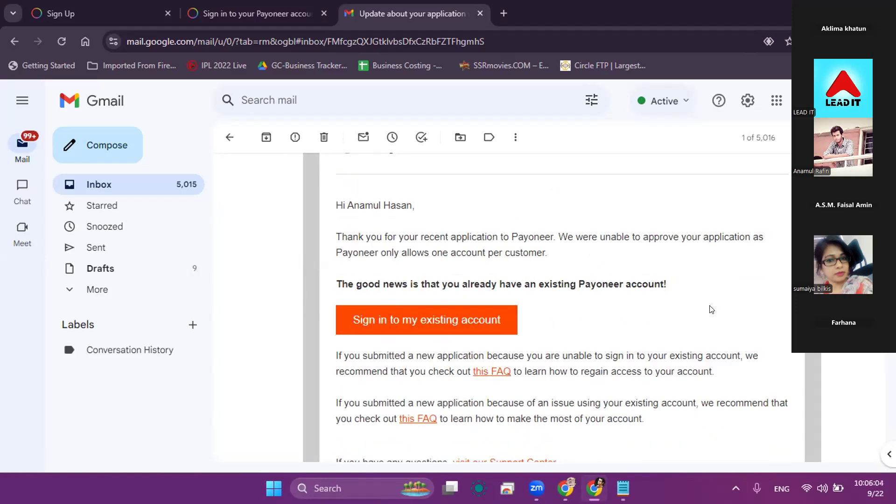
left_click_drag(429, 251, 502, 249)
left_click(502, 249)
Step: Follow 'Sign in to my existing account', enter the account e-mail and password, and submit
left_click(372, 321)
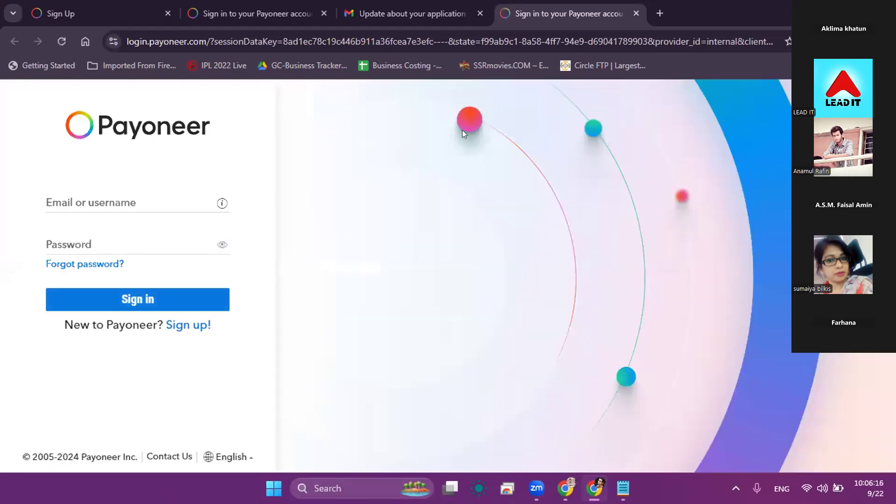
left_click(98, 196)
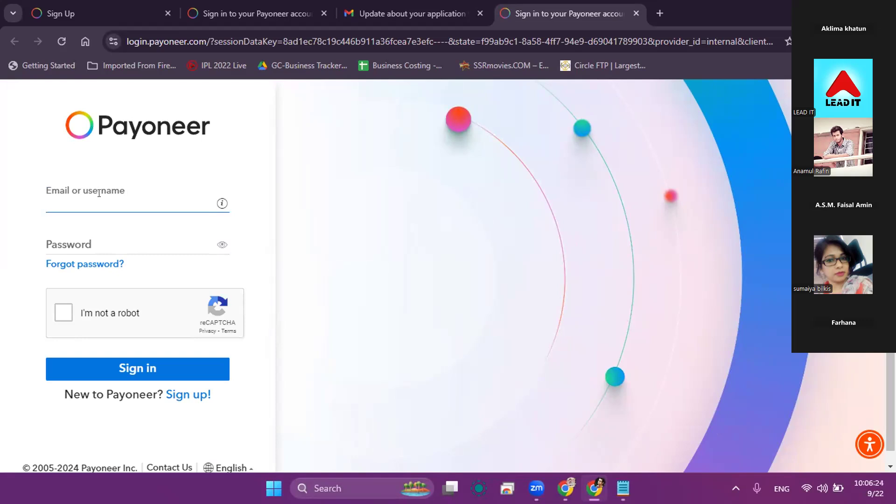
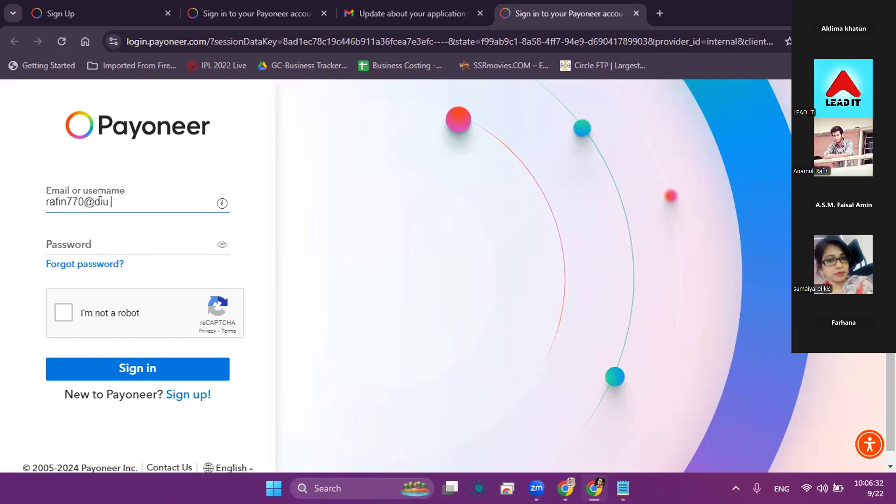
key("Tab")
type("•••")
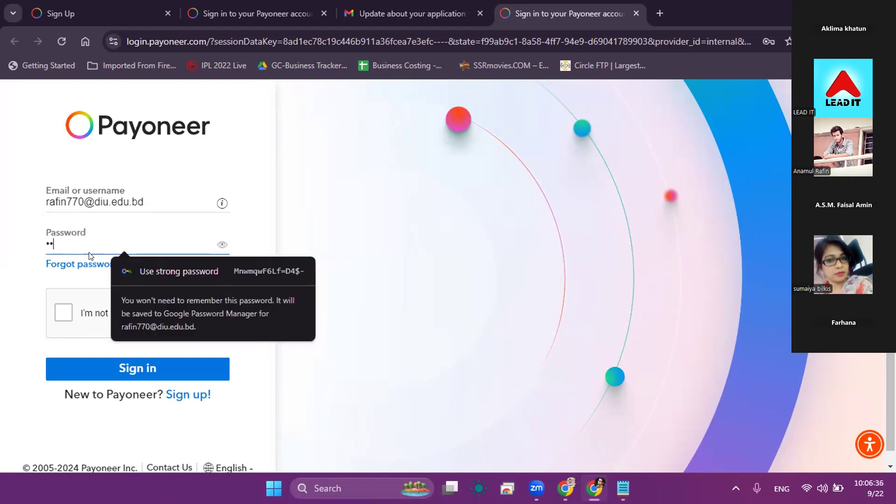
type("•••")
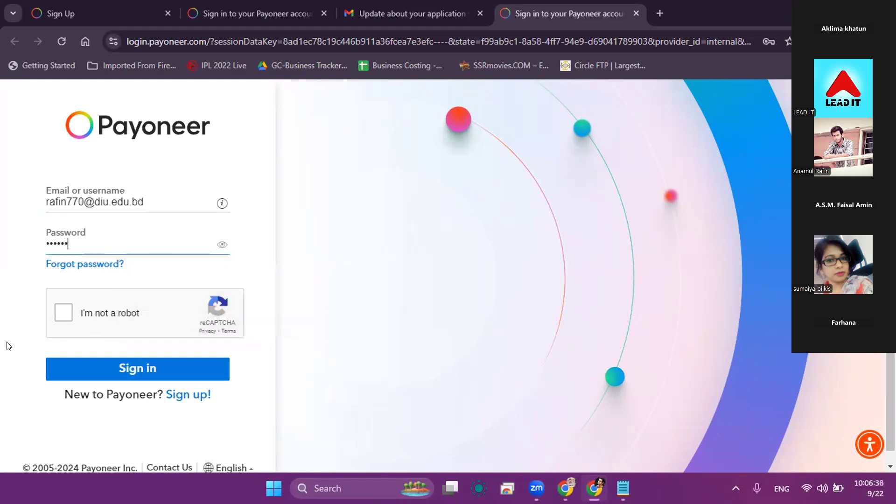
type("••••••")
key("Return")
Step: Pass the car-image check with four tiles and sign in, getting 'Account blocked' again
left_click(59, 313)
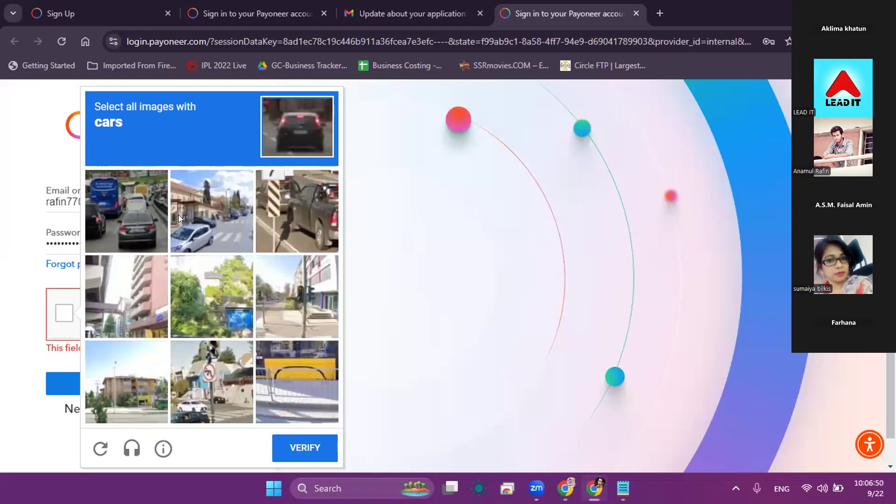
left_click(139, 213)
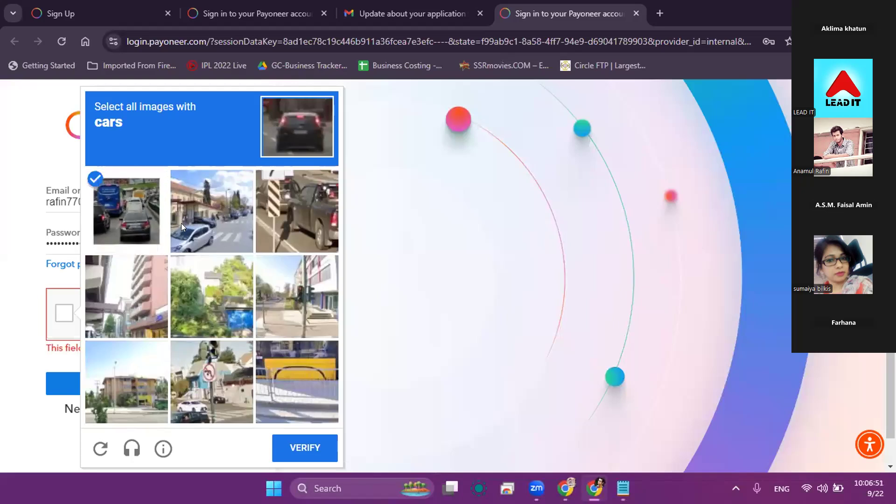
left_click(214, 216)
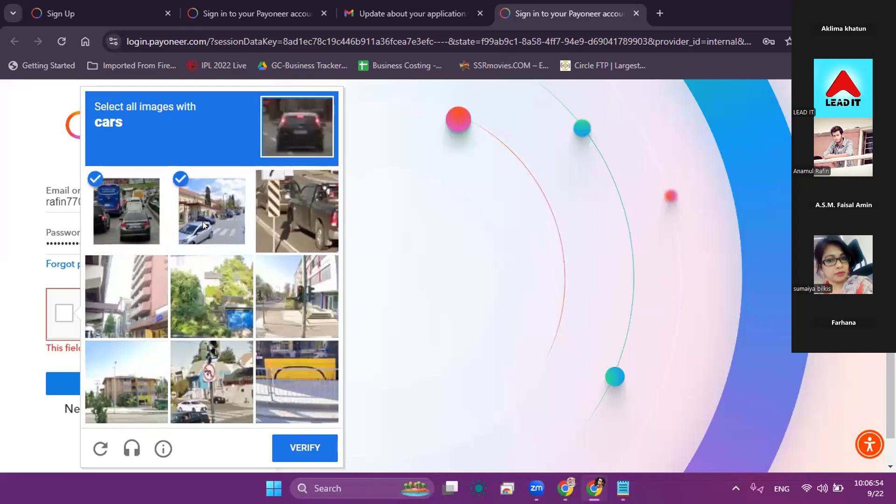
left_click(286, 207)
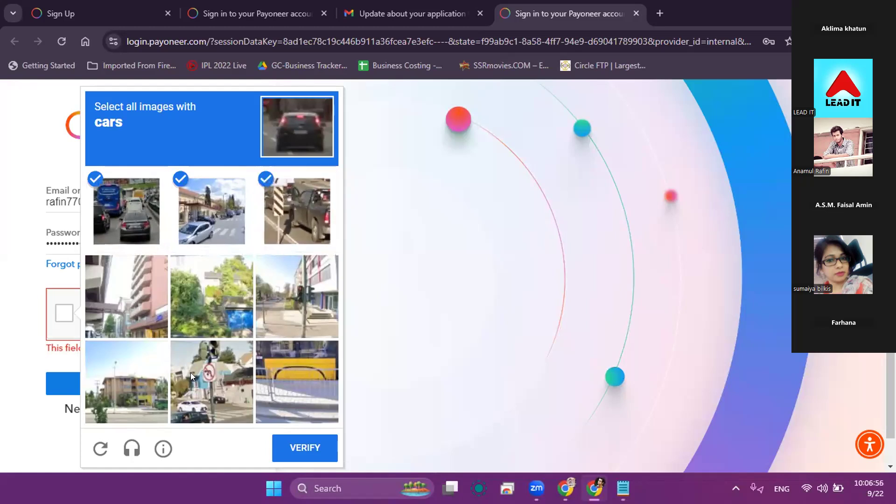
left_click(210, 409)
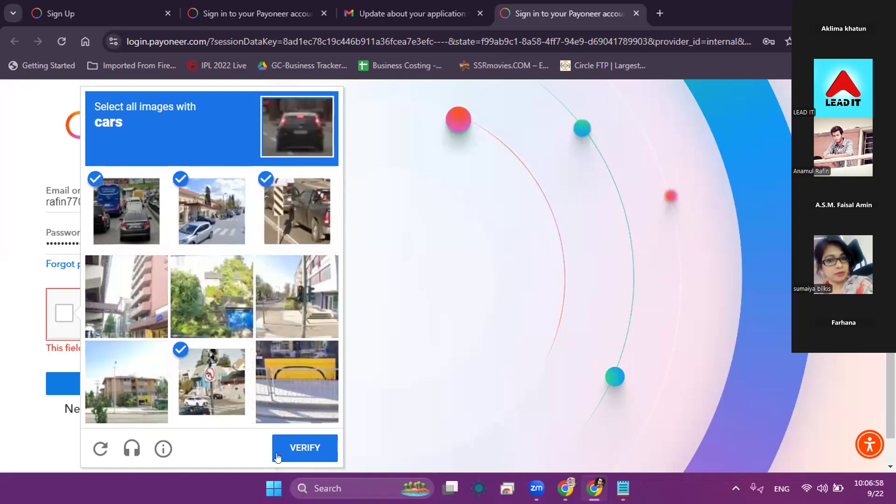
left_click(294, 450)
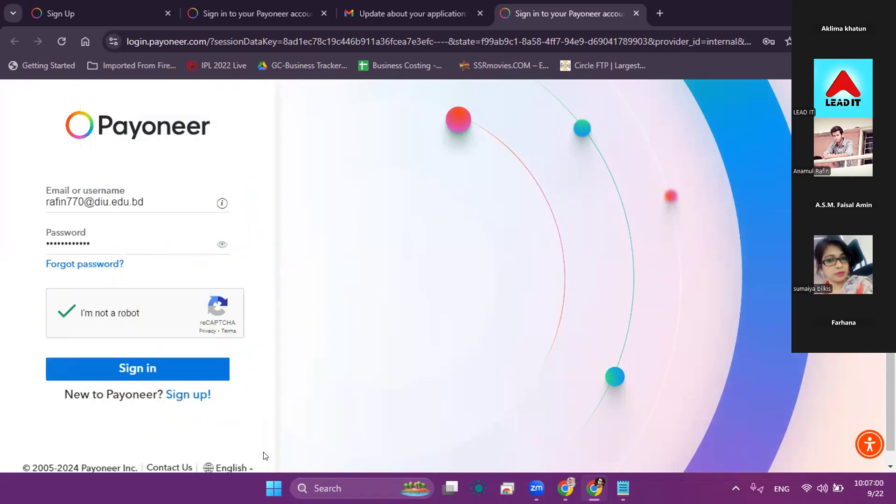
left_click(143, 367)
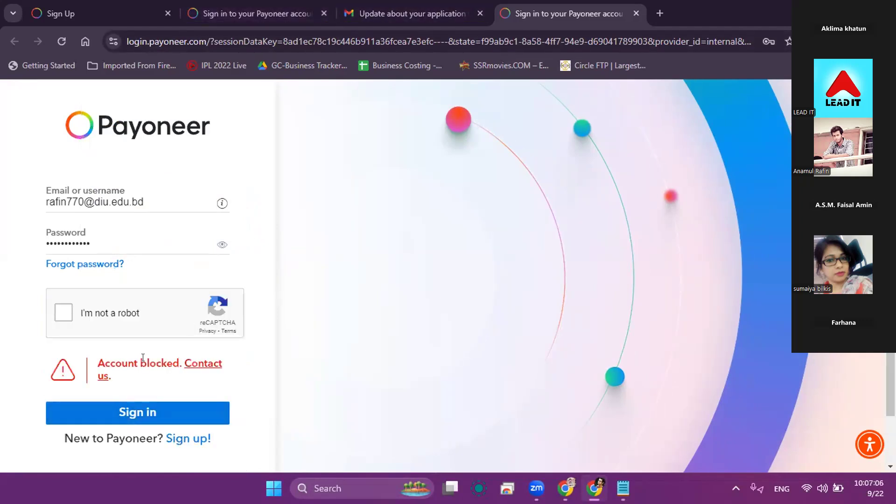
Step: Open the blocked-account help article from 'Contact us' and close the old Payoneer sign-in tab
left_click(194, 358)
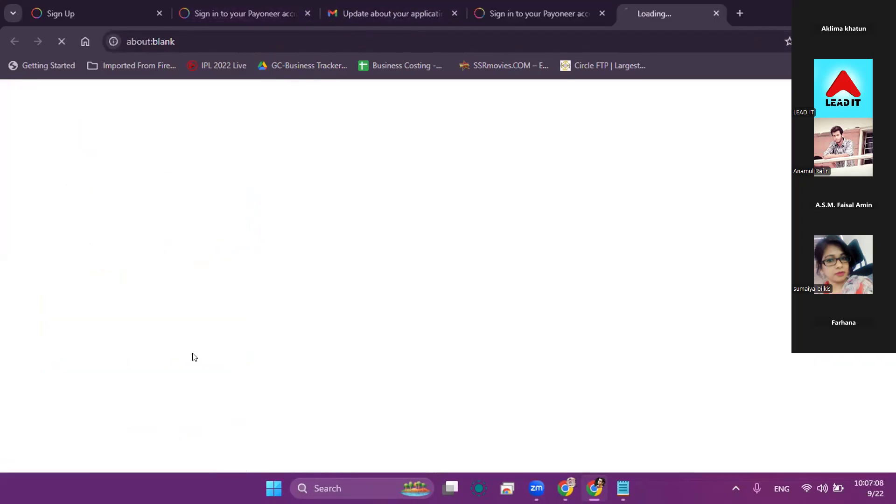
left_click(593, 14)
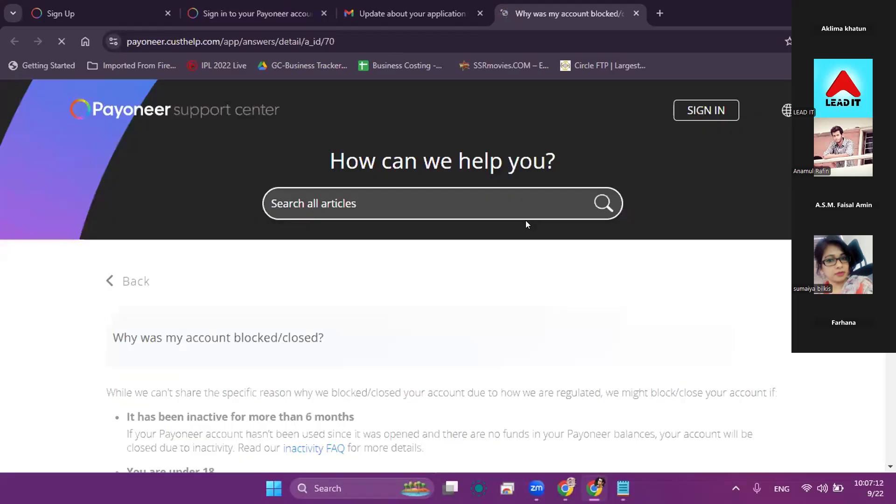
scroll(338, 332, "down", 3)
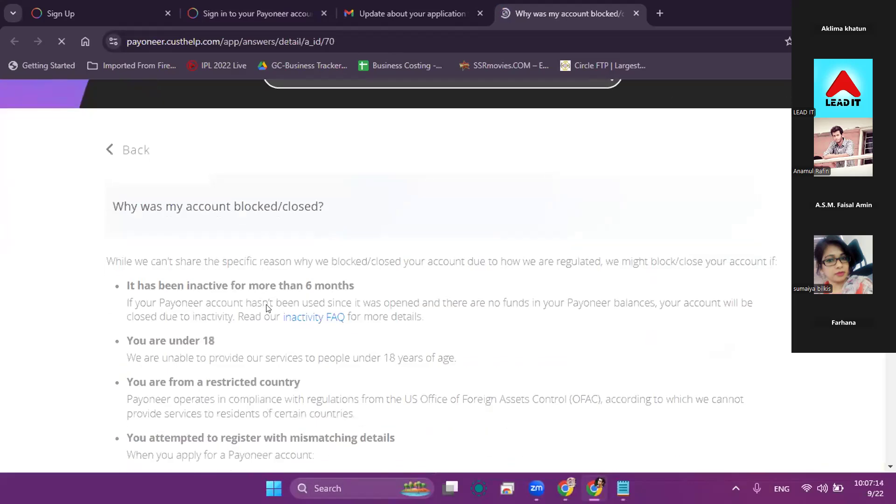
Step: Highlight the inactivity, under-18, restricted-country and mismatching-details reasons in the article
left_click_drag(177, 285, 325, 293)
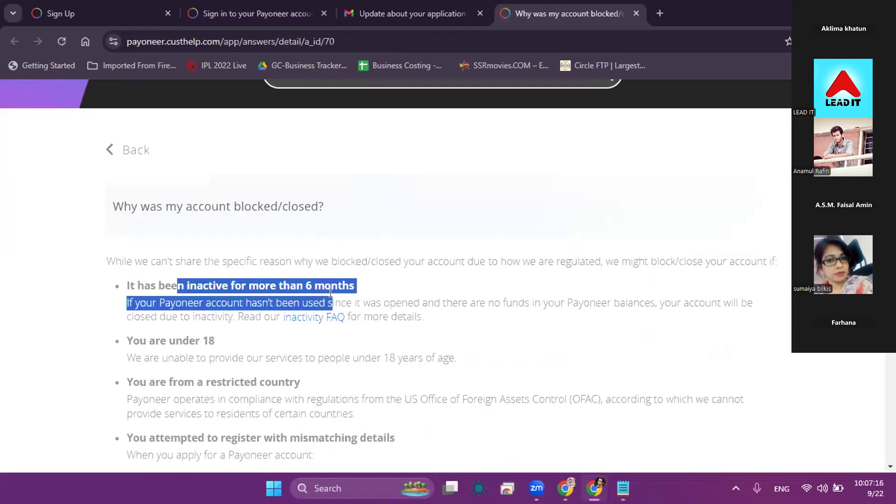
left_click_drag(177, 341, 215, 344)
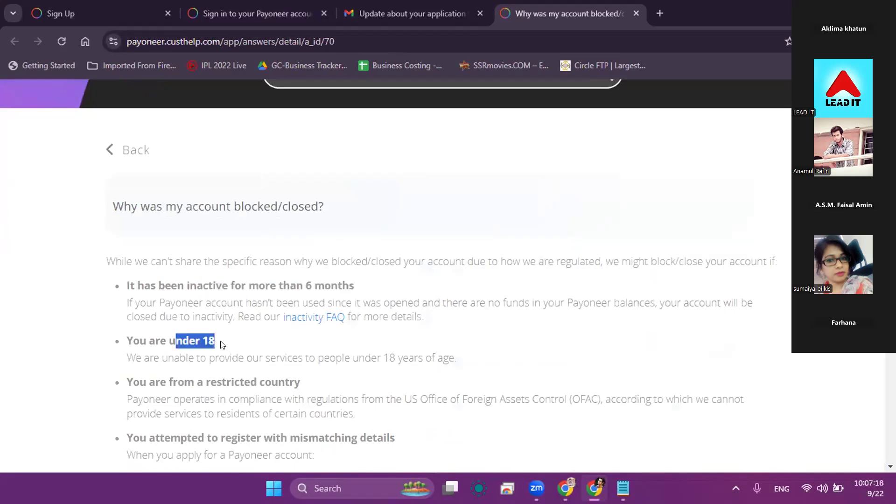
scroll(200, 370, "down", 4)
left_click_drag(166, 187, 270, 185)
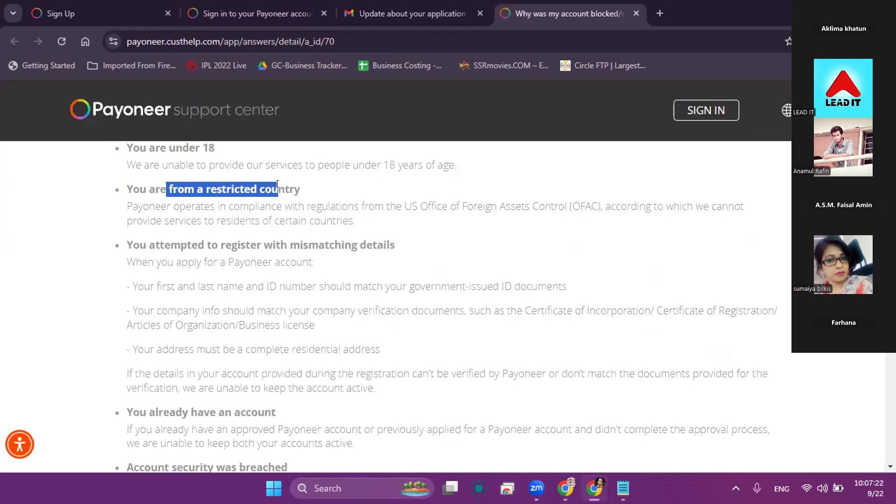
left_click(278, 184)
left_click_drag(198, 244, 413, 247)
Step: Highlight the remaining reasons further down, including security concerns and Terms and Conditions violations
scroll(288, 321, "down", 1)
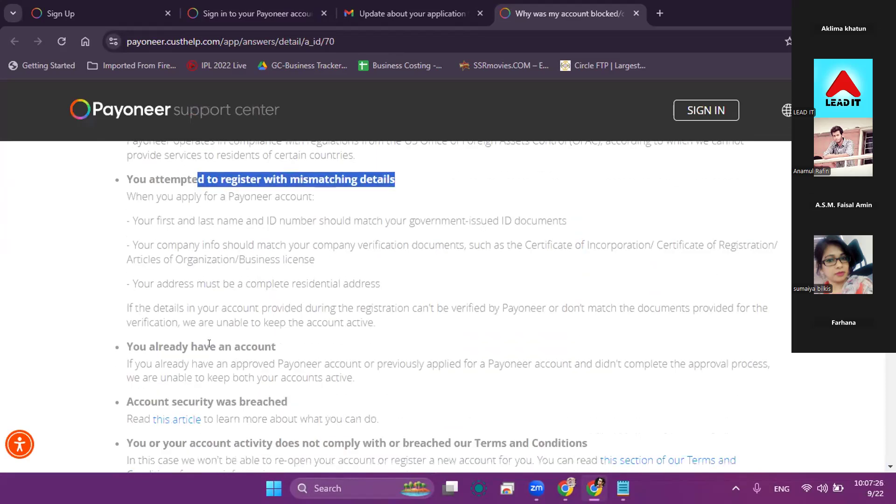
left_click_drag(176, 347, 265, 347)
scroll(202, 391, "down", 1)
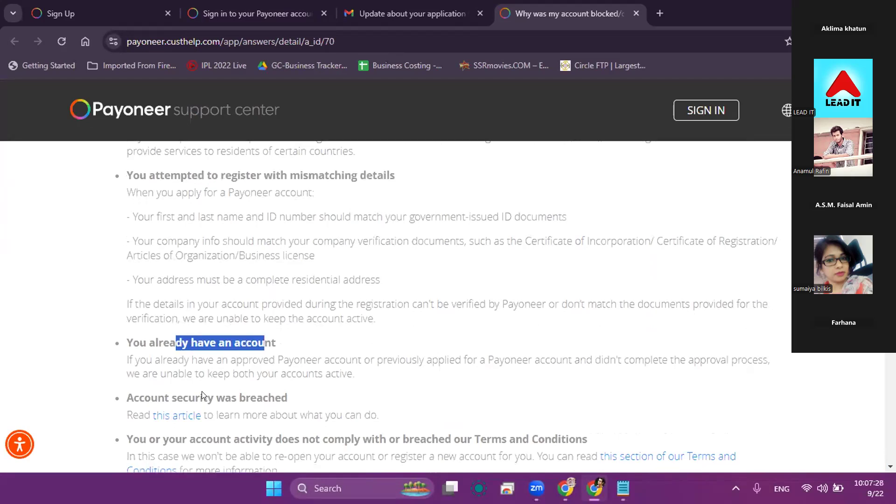
scroll(201, 392, "down", 1)
left_click_drag(194, 336, 290, 336)
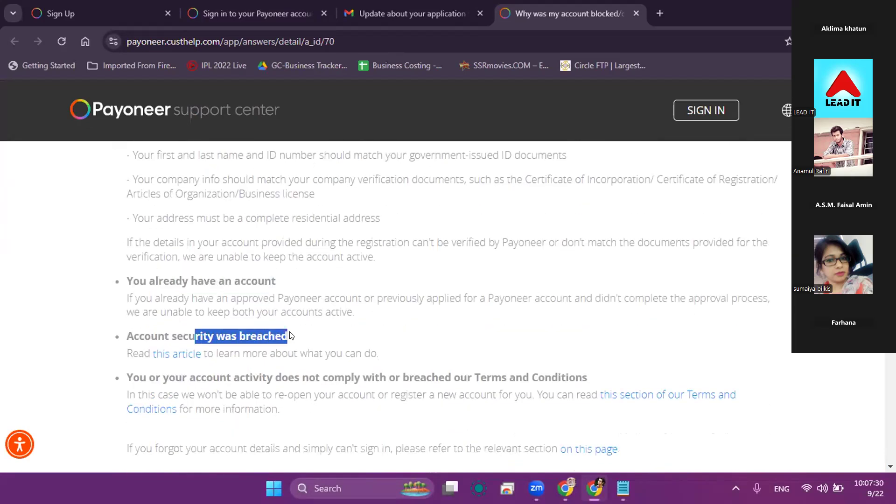
left_click(317, 364)
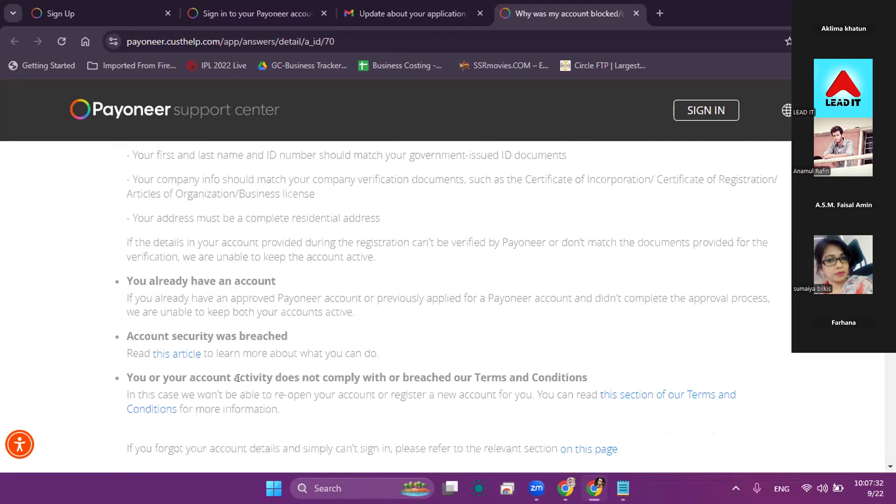
left_click_drag(175, 378, 490, 388)
left_click(498, 387)
scroll(294, 392, "down", 3)
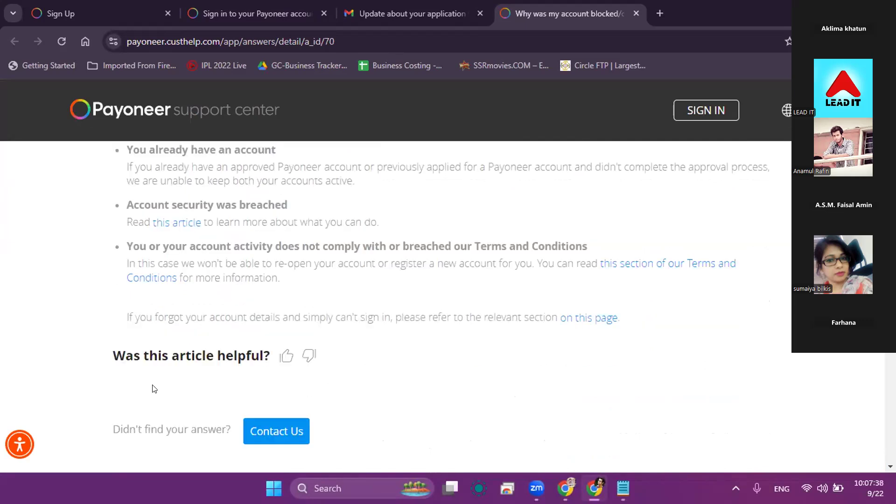
scroll(154, 388, "up", 10)
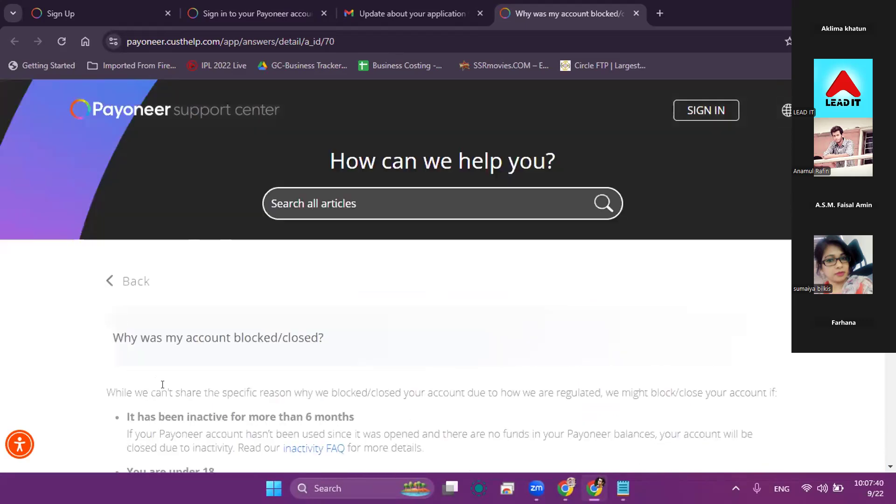
Step: Compare the Payoneer application email in Gmail with the Payoneer sign-in page
left_click(433, 14)
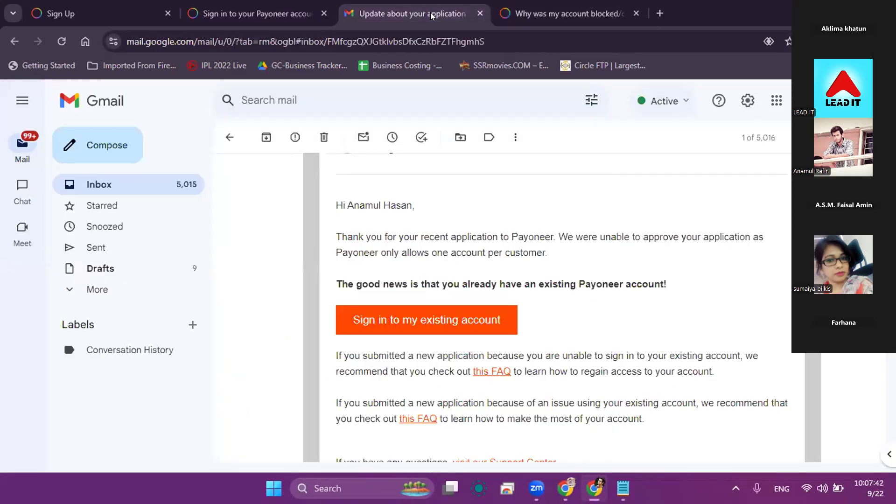
left_click(222, 24)
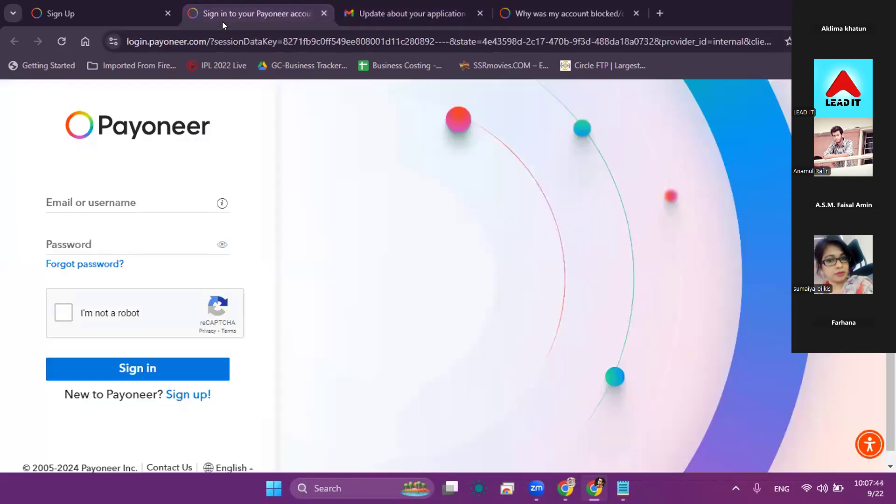
left_click(392, 23)
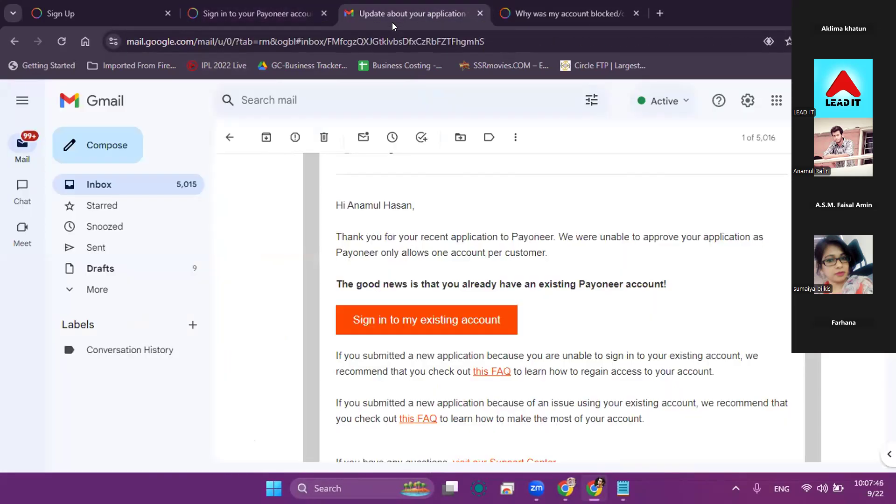
scroll(326, 334, "down", 4)
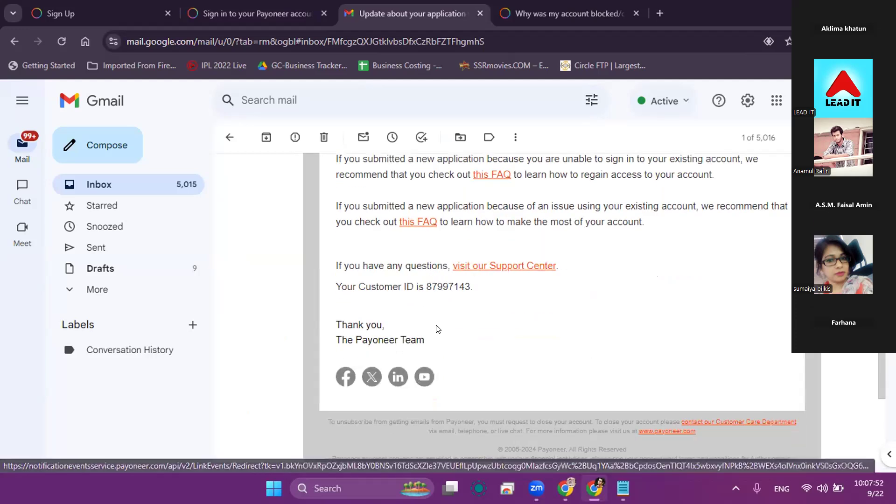
scroll(436, 326, "up", 5)
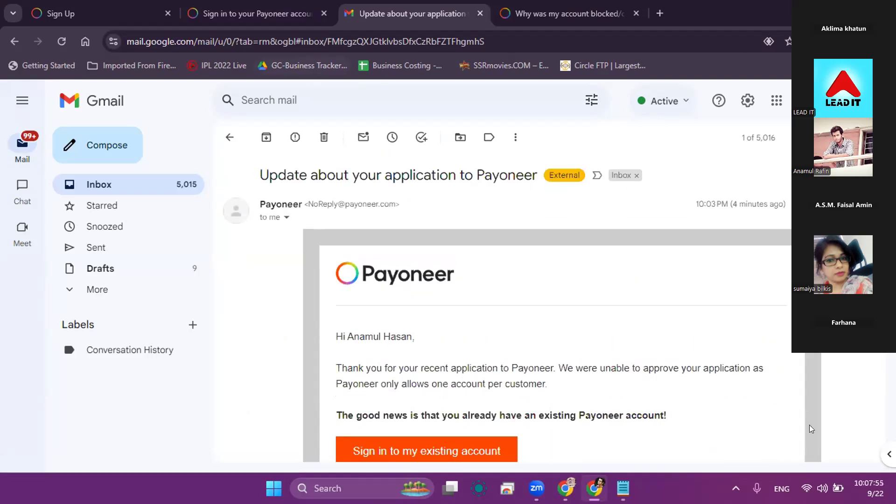
Step: Close the leftover sign-up confirmation tab and scroll the application email to its Support Center link
left_click(257, 13)
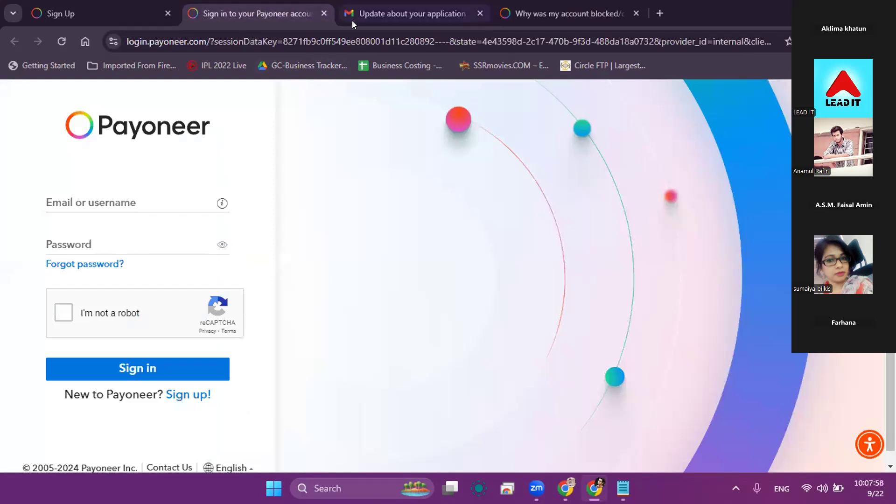
left_click(372, 19)
left_click(100, 12)
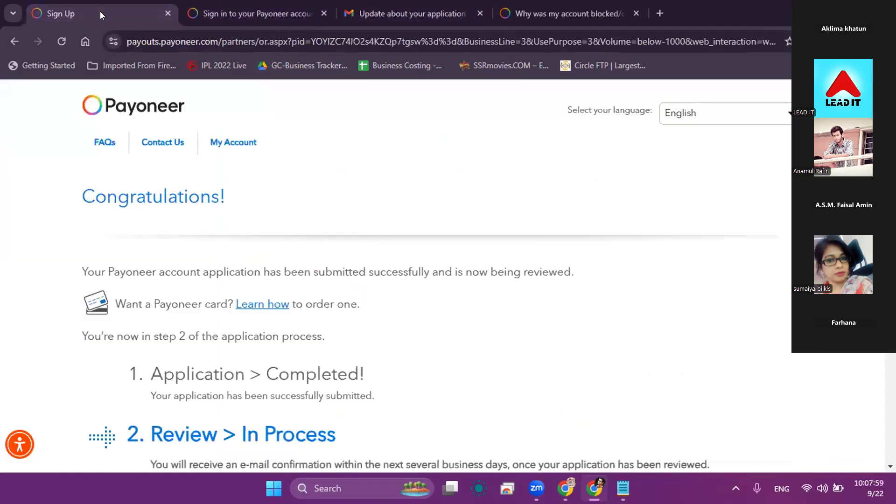
left_click(168, 13)
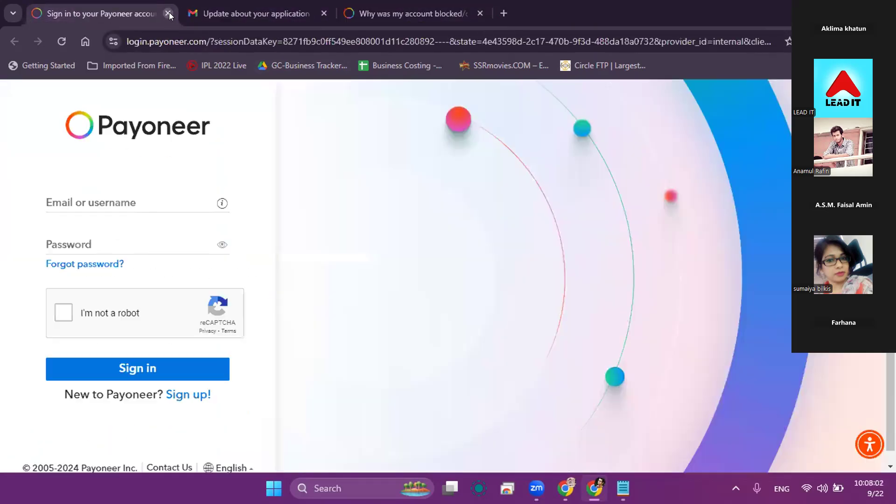
left_click(231, 12)
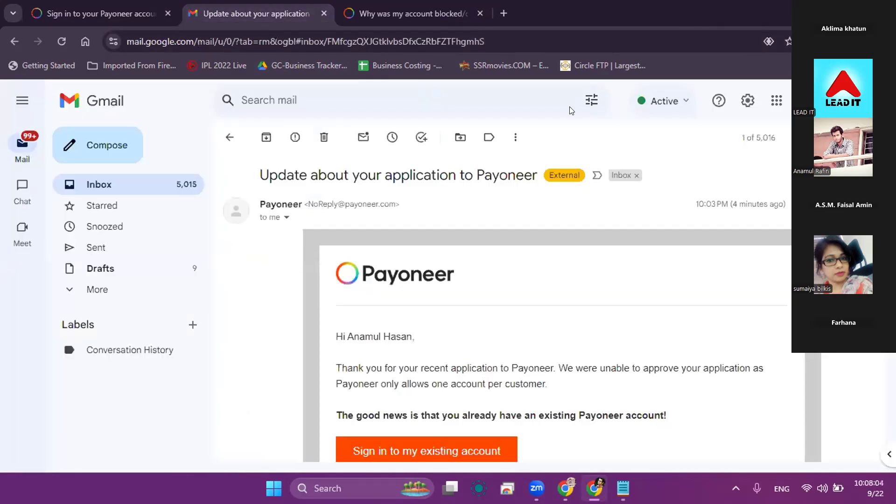
scroll(521, 263, "down", 1)
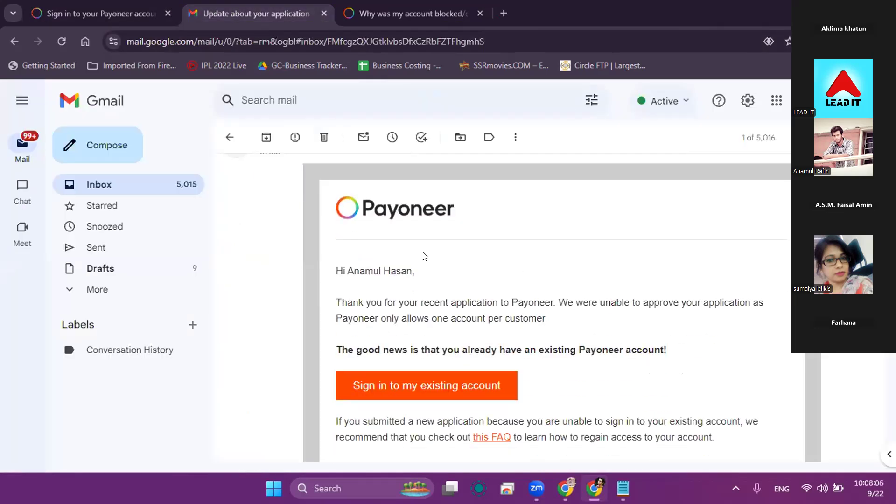
scroll(319, 304, "up", 1)
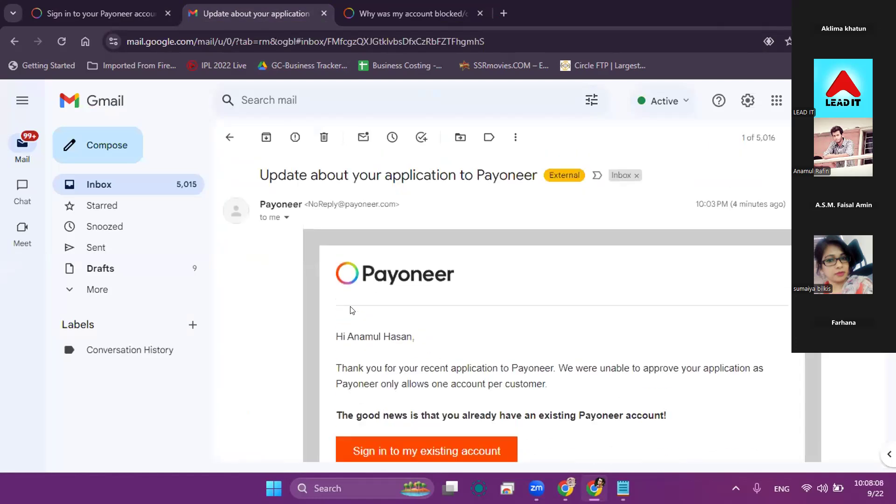
scroll(481, 390, "down", 6)
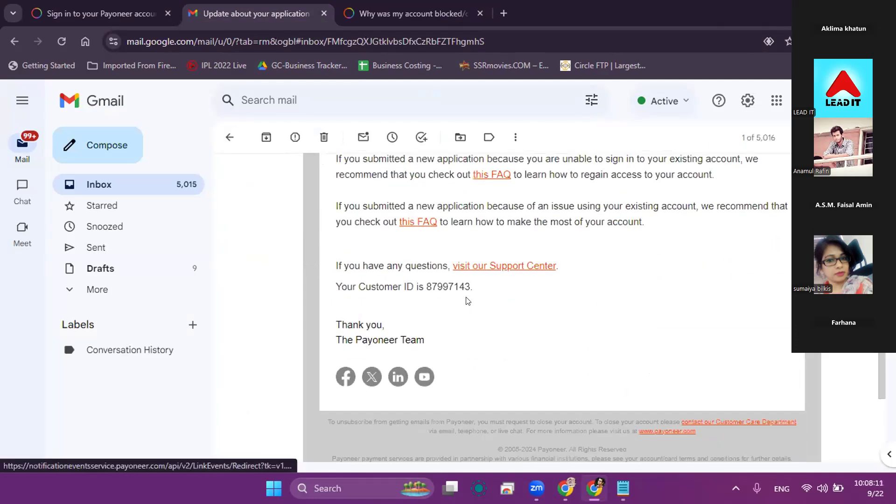
Step: Open 'visit our Support Center' from the email and dismiss the 'Already have a Payoneer Account?' popup
left_click(481, 267)
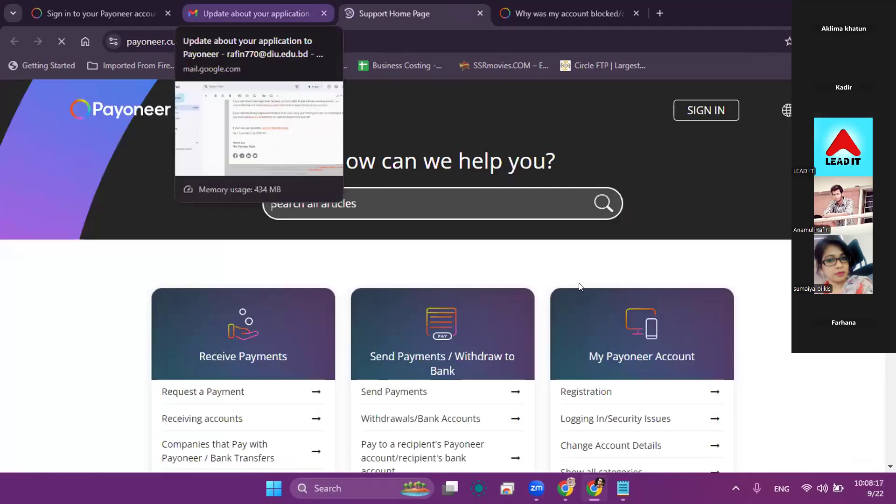
scroll(567, 321, "down", 1)
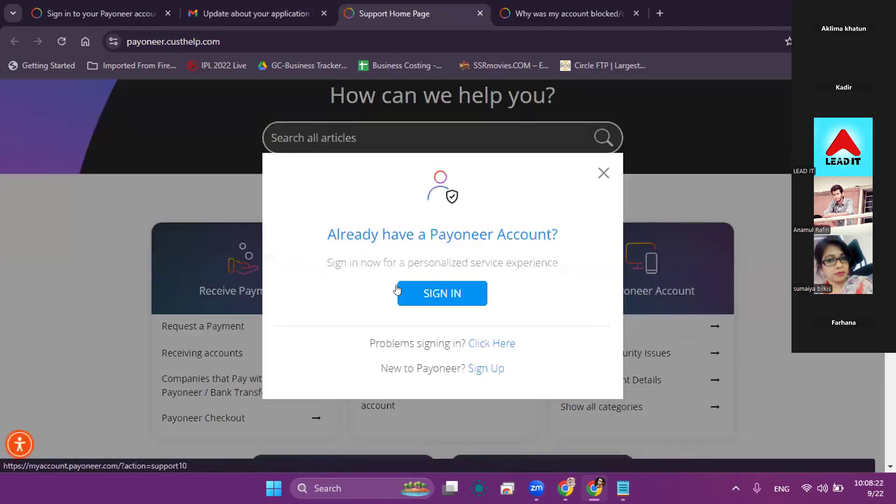
left_click(601, 175)
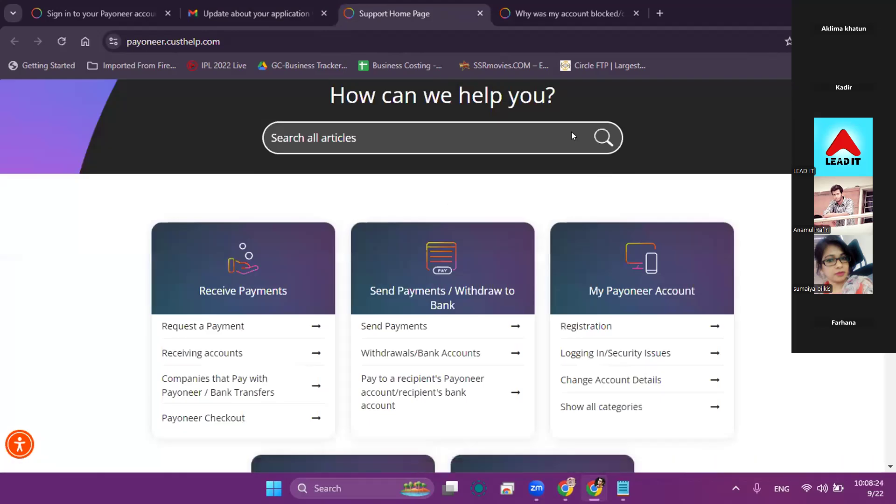
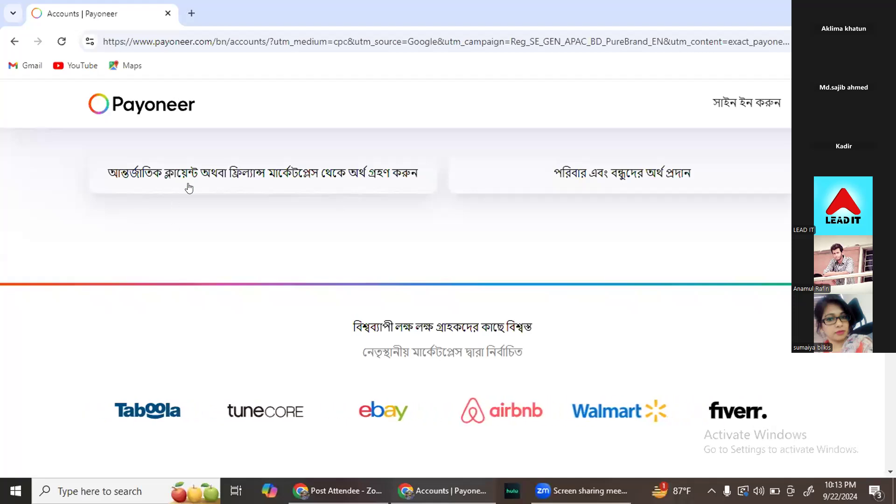
Step: Pick receiving payments from international clients with under 1,000 USD income, and start Payoneer registration
left_click(188, 176)
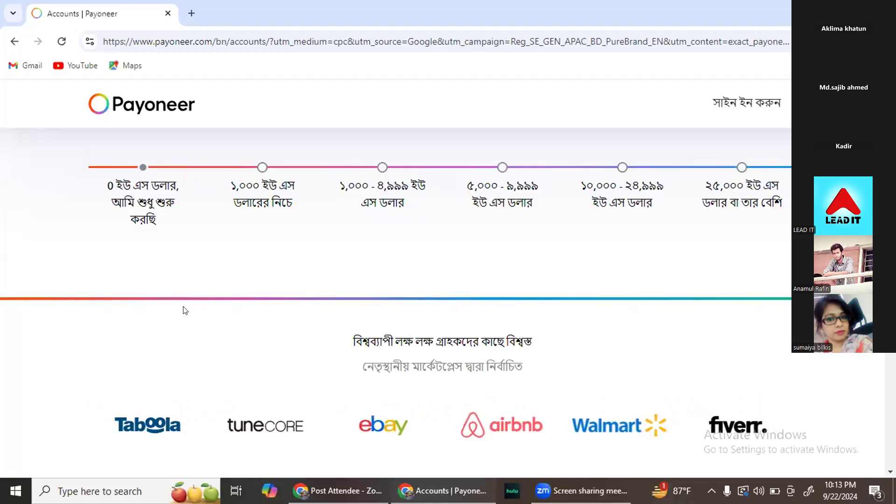
left_click(264, 169)
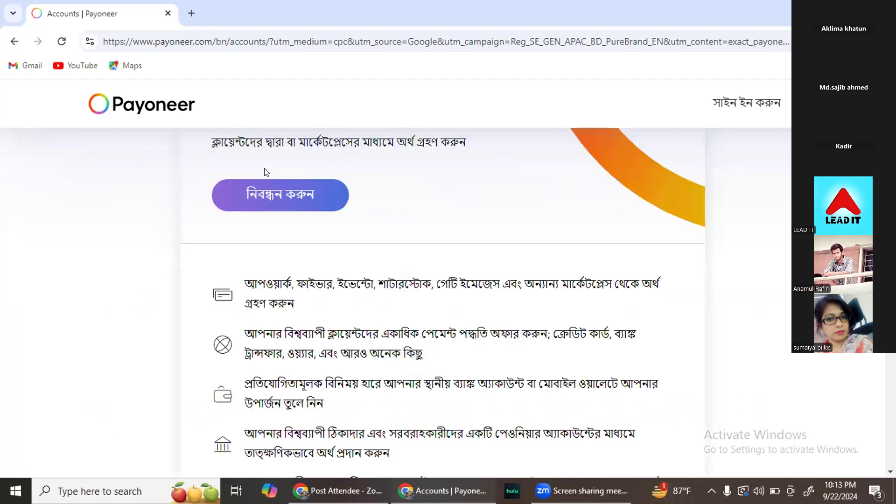
left_click(256, 205)
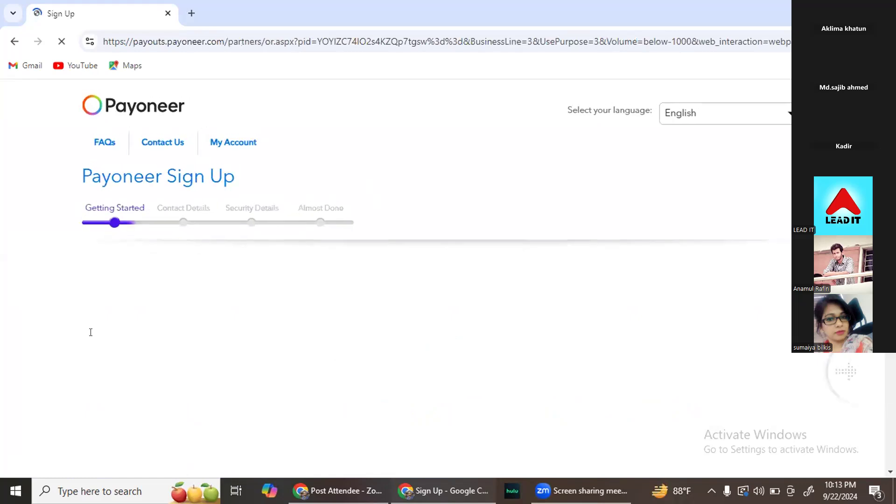
Step: Autofill the sign-up form's name and e-mail fields from Chrome's saved details
scroll(91, 332, "down", 1)
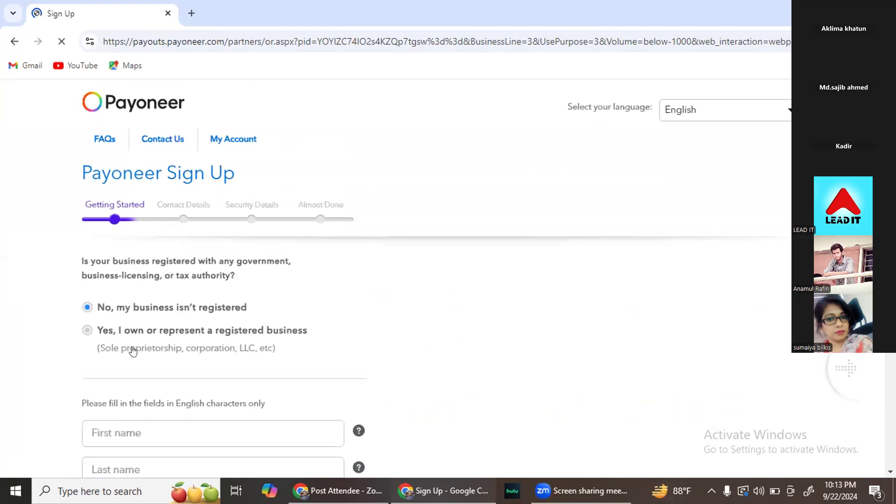
scroll(140, 402, "down", 3)
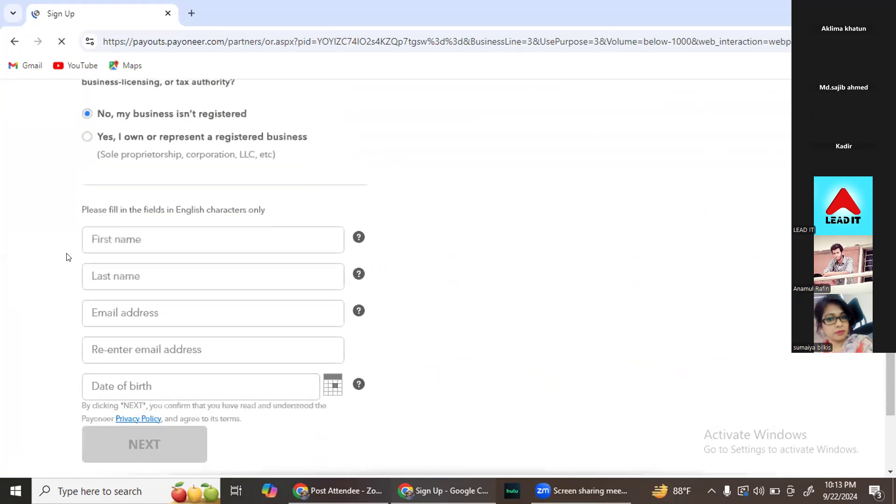
left_click(112, 238)
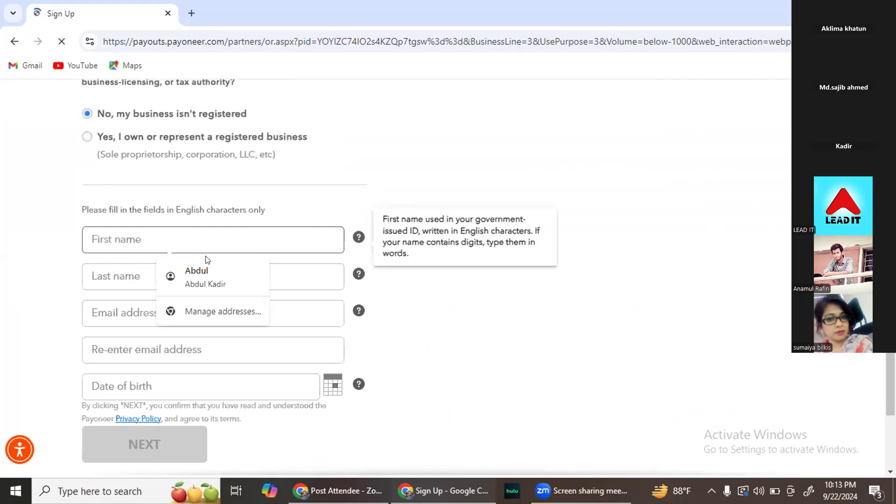
left_click(205, 271)
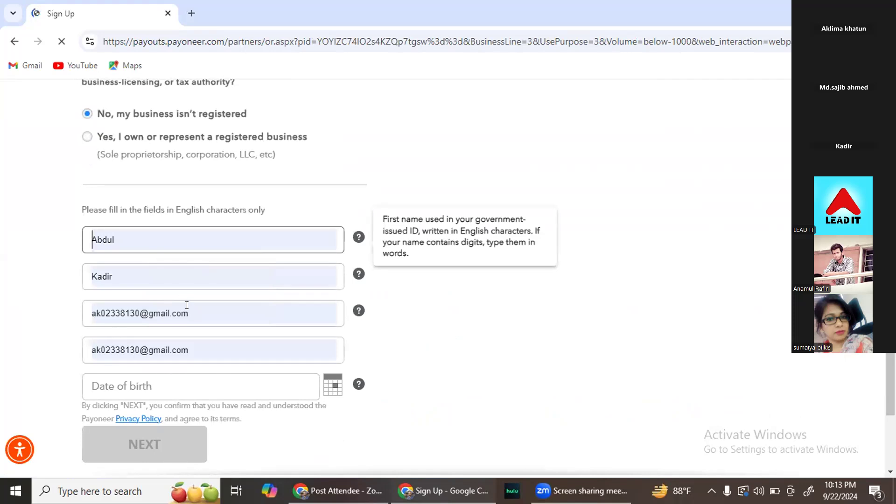
Step: Clear the autofilled e-mail address and open a new browser tab
left_click(205, 312)
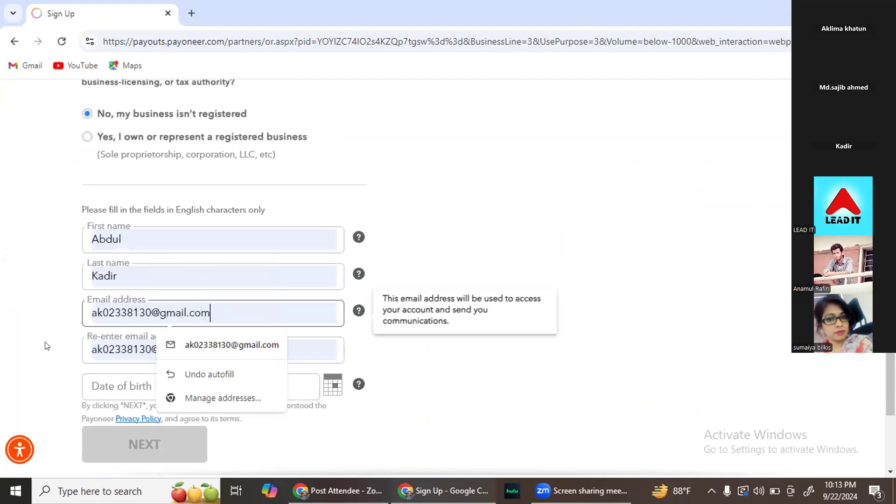
left_click_drag(208, 312, 44, 316)
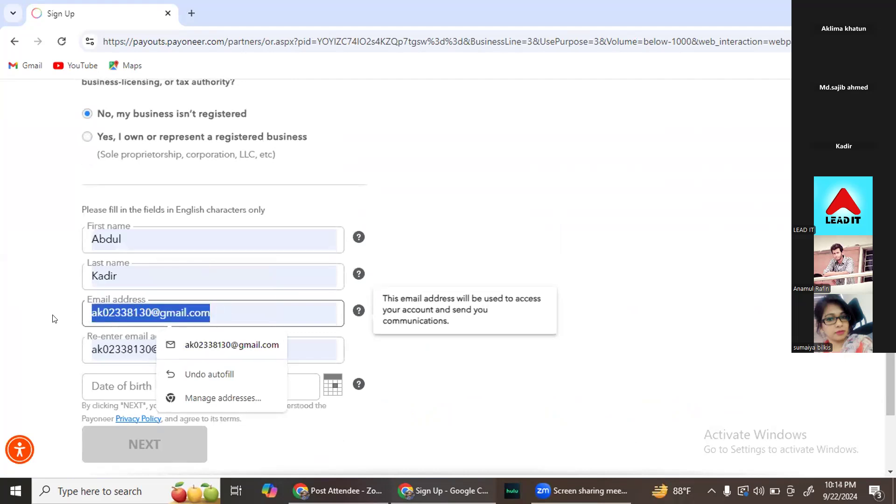
key("BackSpace")
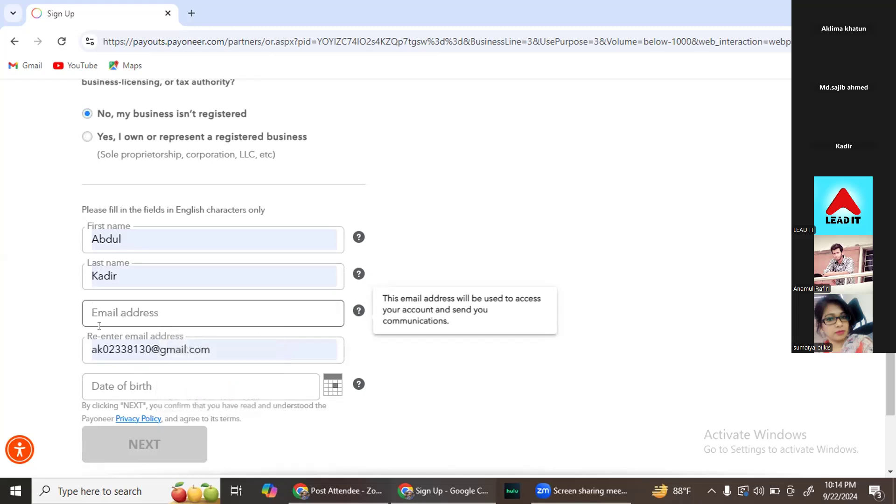
left_click(201, 350)
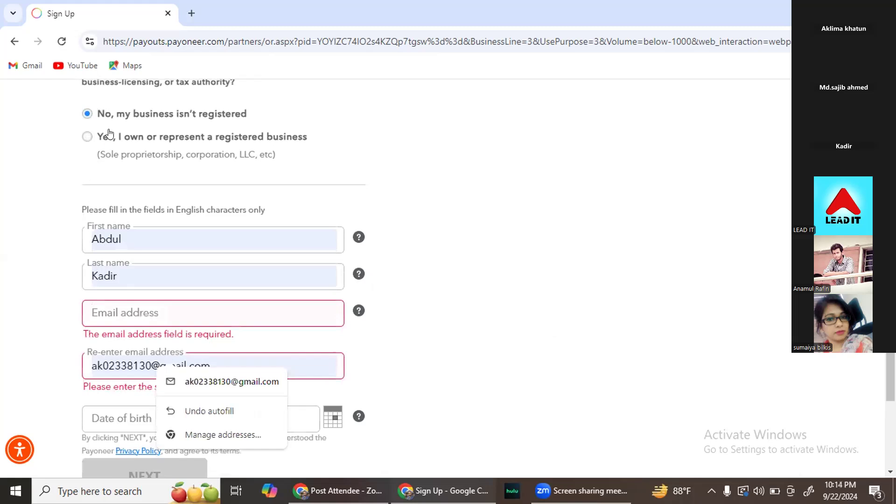
left_click(192, 14)
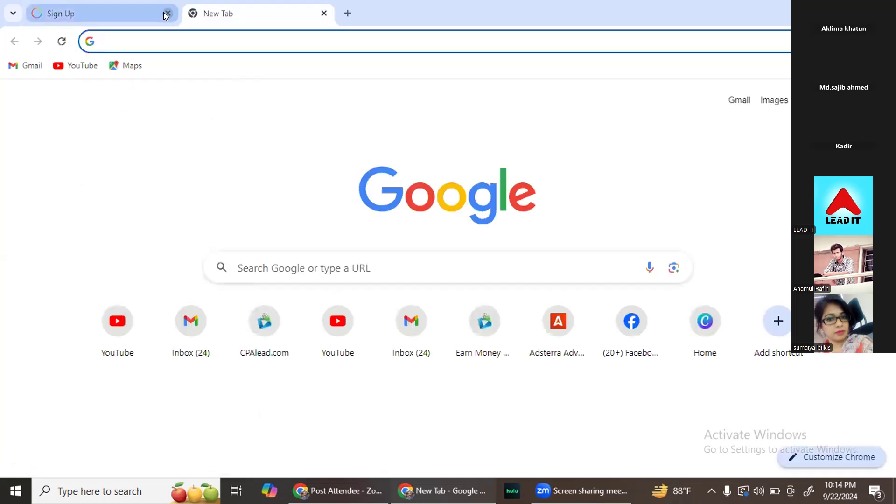
Step: Close the Payoneer sign-up tab and run a Google search for 'payoneer'
left_click(167, 14)
left_click(185, 38)
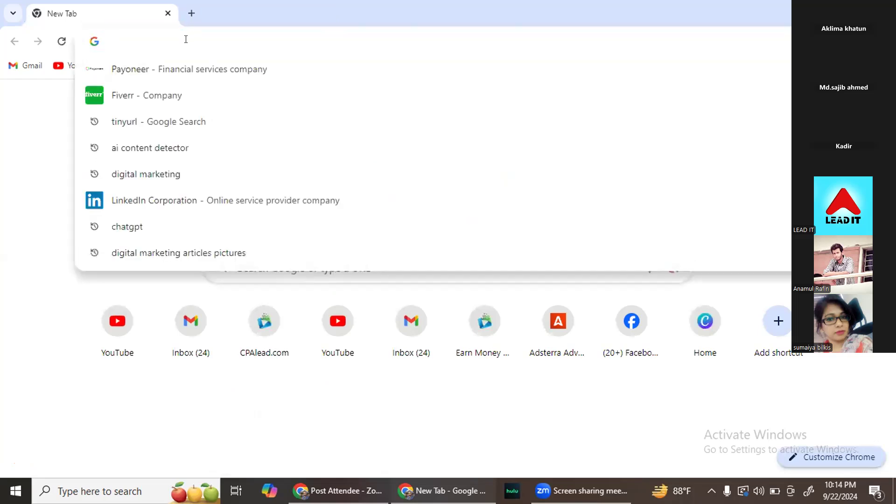
type("payoneer")
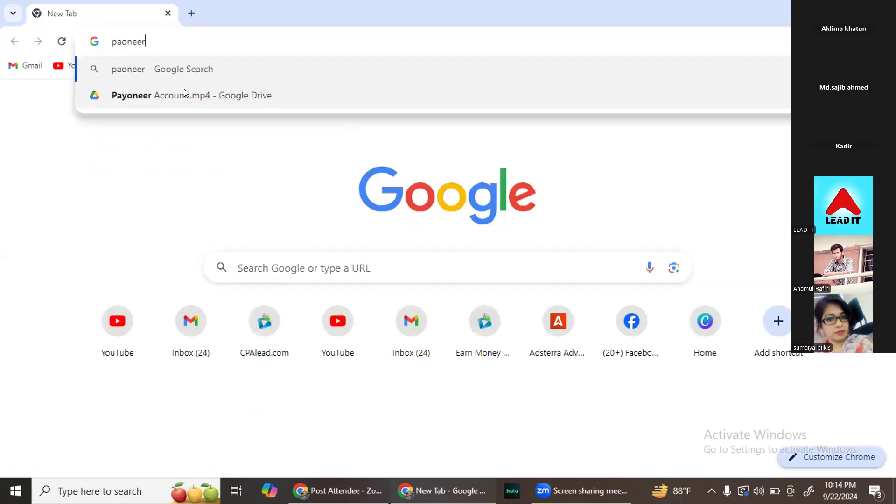
key("Down")
key("Down")
key("Return")
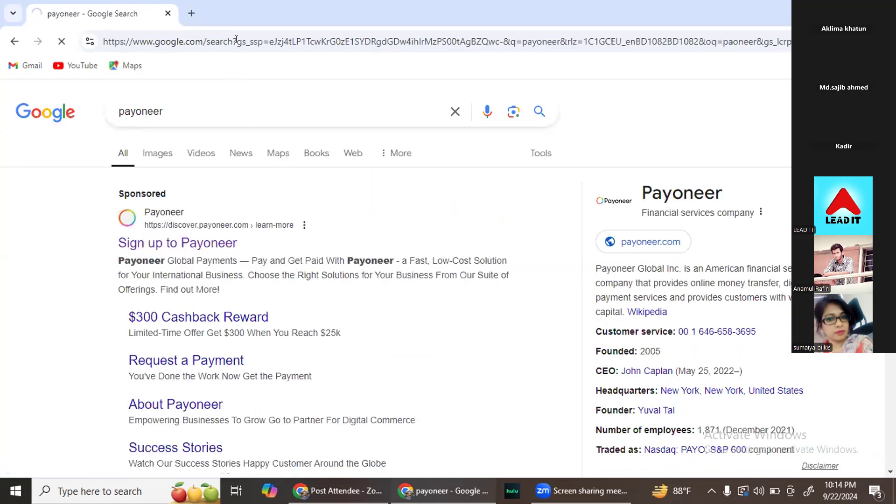
Step: Open Gmail in another new tab, then go back to the first tab
left_click(191, 14)
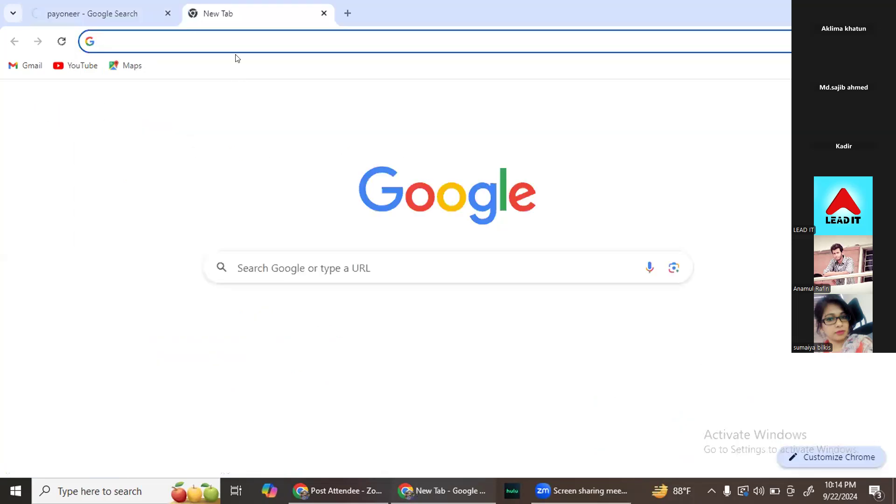
left_click(740, 99)
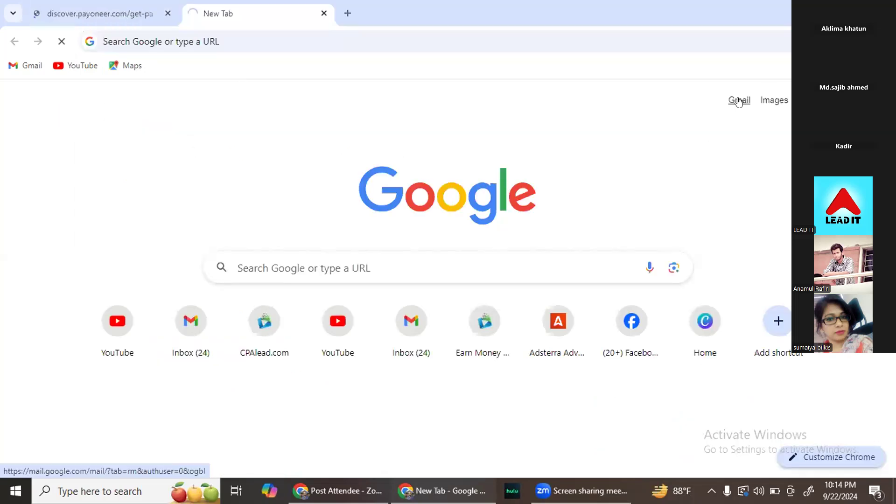
left_click(129, 14)
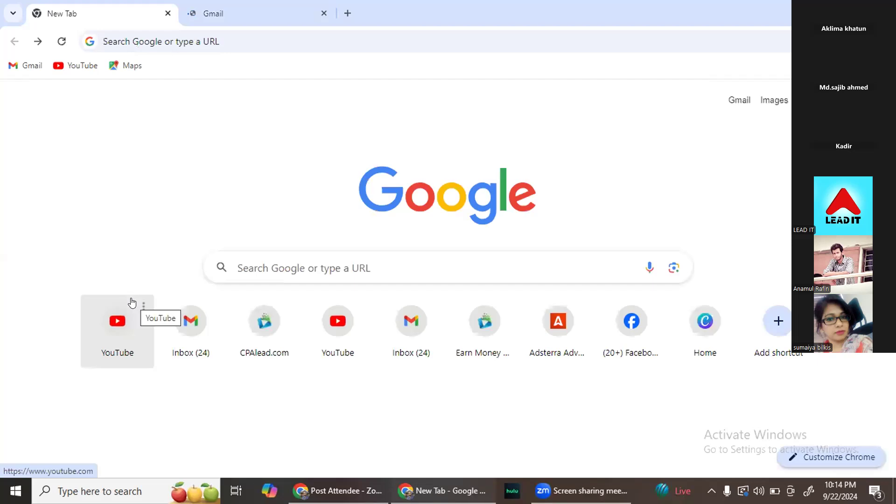
Step: Run a Google search for 'pao' in the first tab, then return to the Gmail tab
left_click(269, 265)
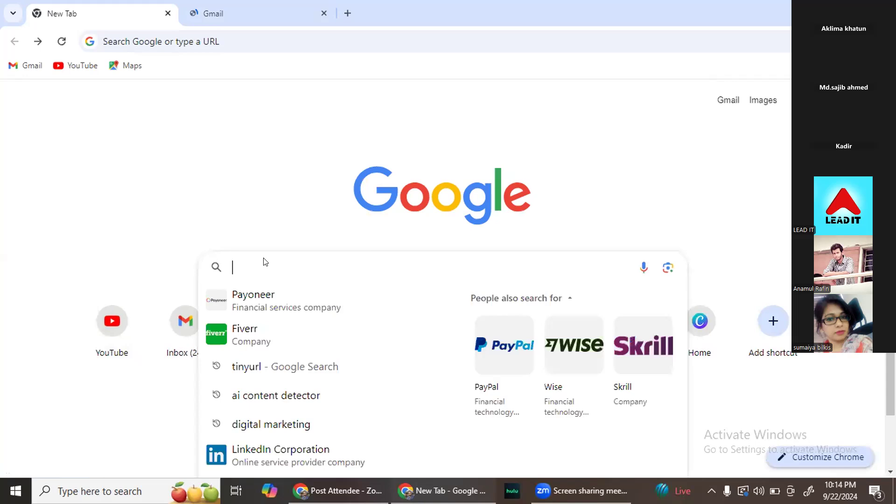
type("p")
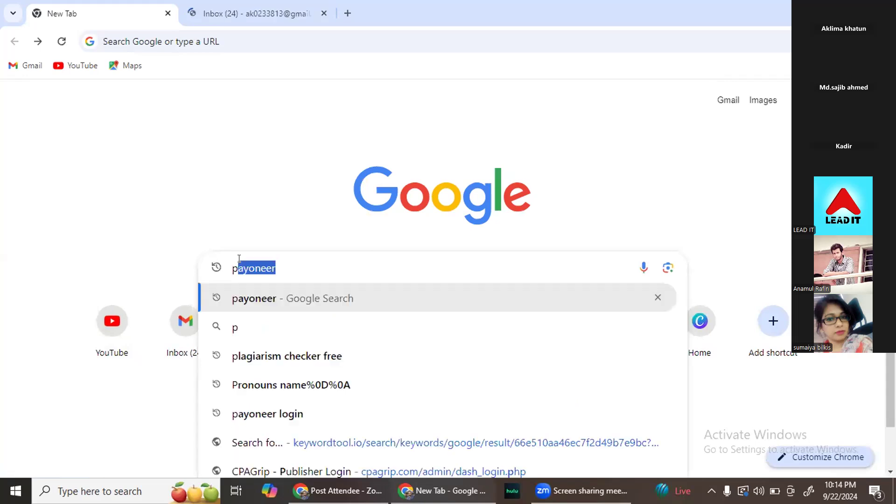
type("ao")
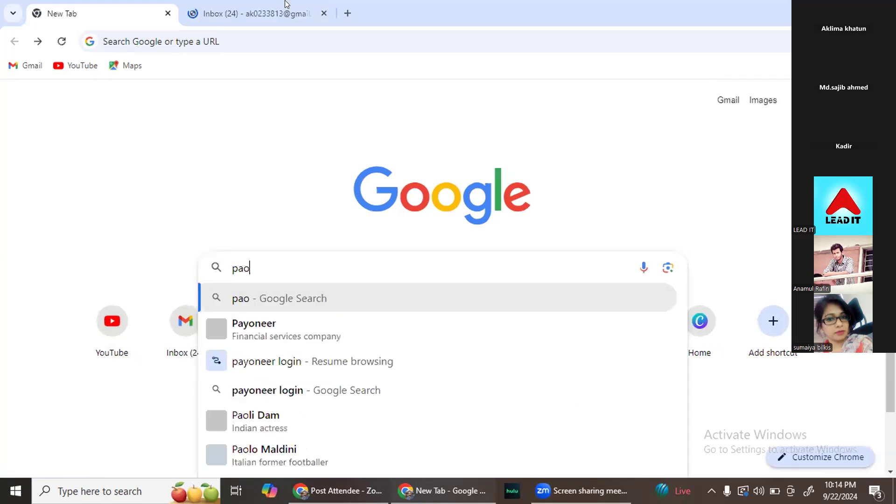
key("Return")
left_click(264, 15)
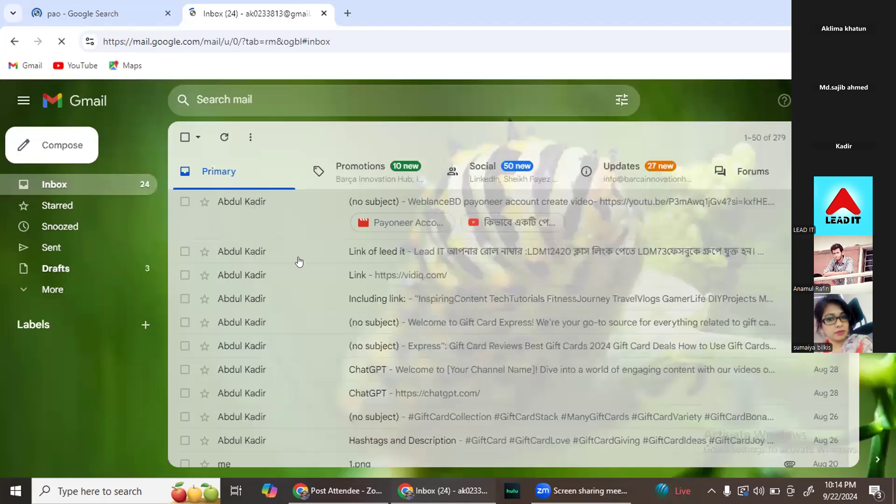
Step: Enter 'pao' in Gmail's mail search, then open the other signed-in account's inbox in a new tab
left_click(248, 93)
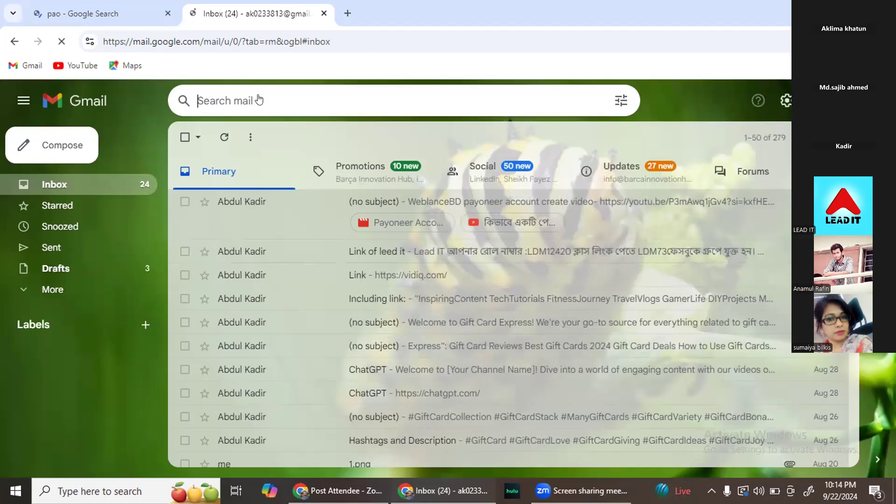
type("pao")
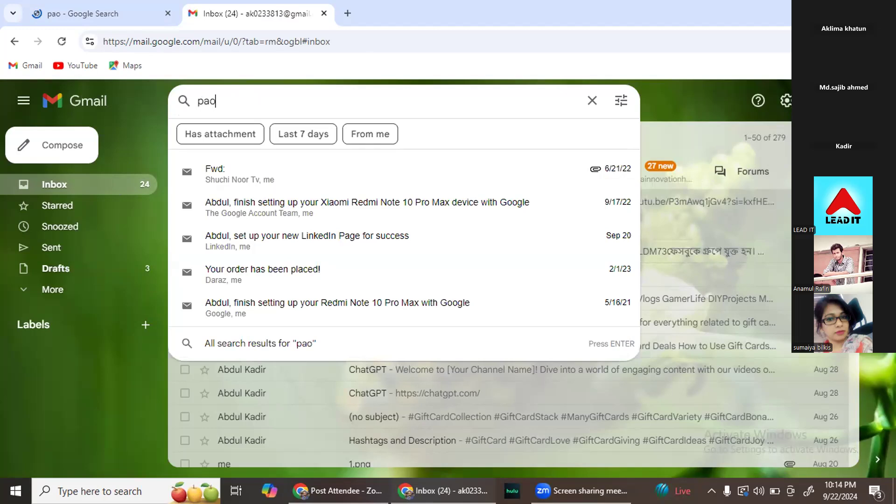
key("Escape")
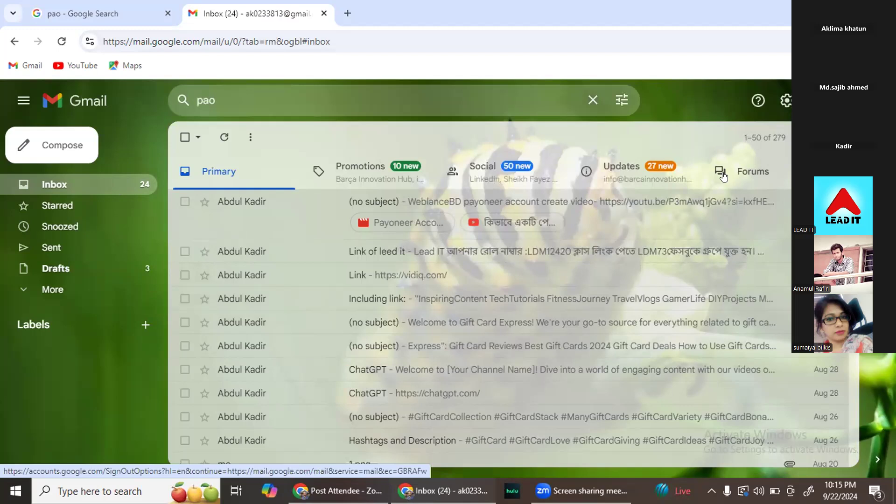
left_click(686, 346)
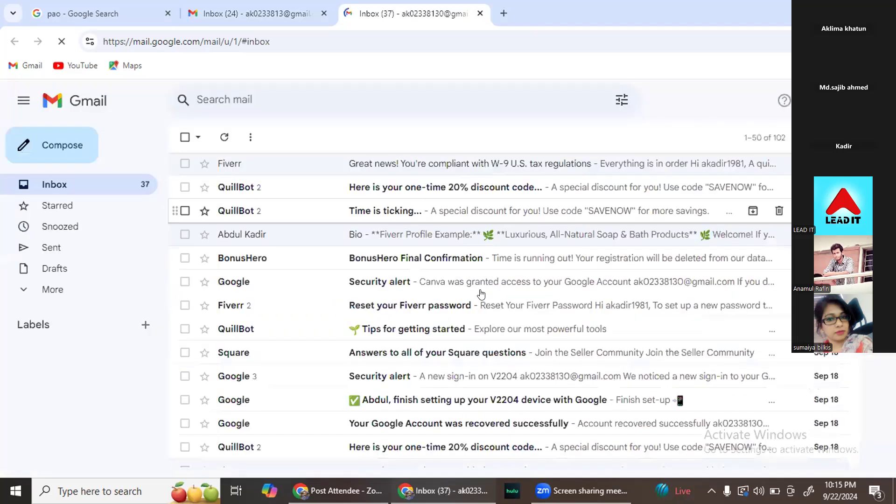
Step: Scroll through the inbox and check which Google accounts are signed in
scroll(481, 293, "down", 2)
scroll(480, 301, "down", 3)
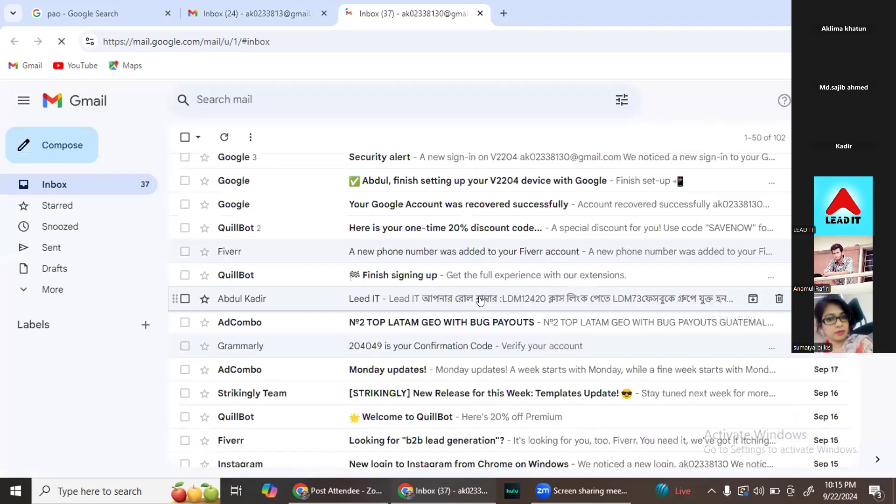
scroll(480, 302, "down", 3)
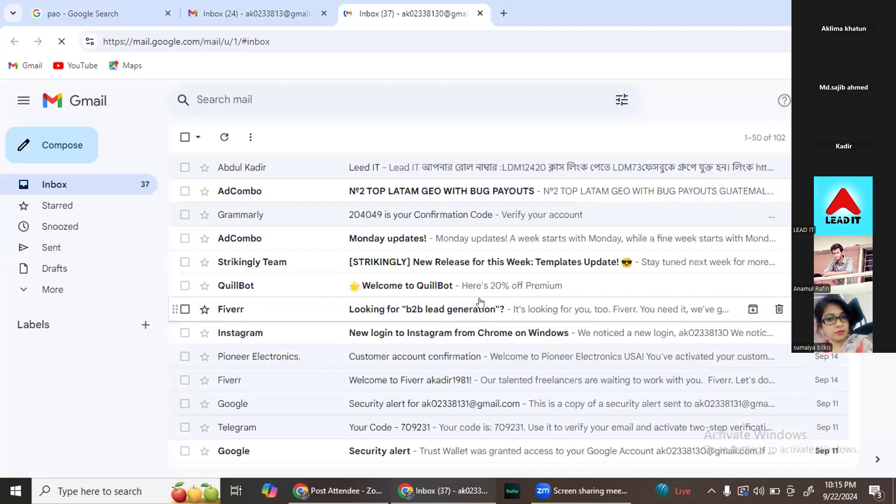
scroll(480, 303, "down", 3)
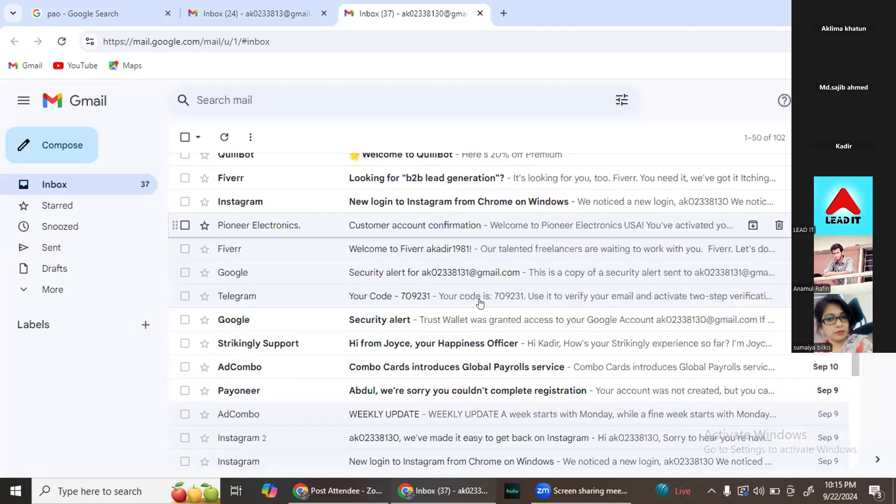
scroll(480, 304, "down", 3)
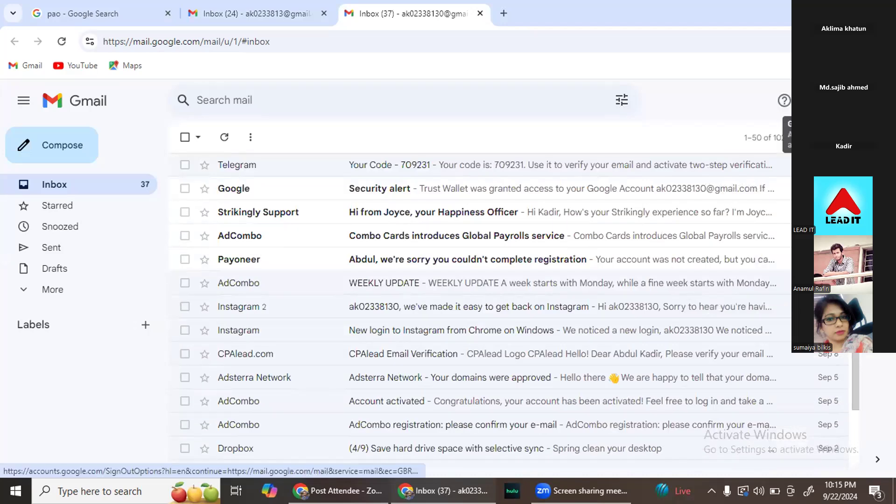
left_click(873, 100)
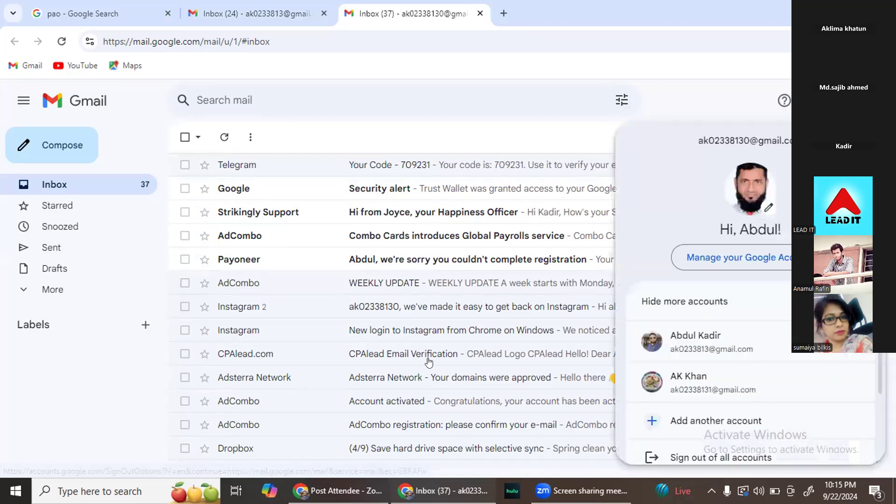
scroll(717, 129, "up", 3)
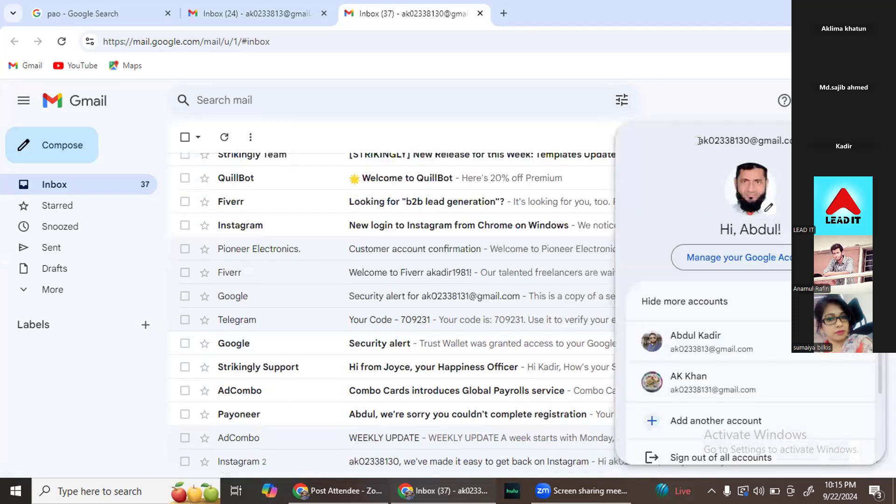
scroll(699, 141, "up", 3)
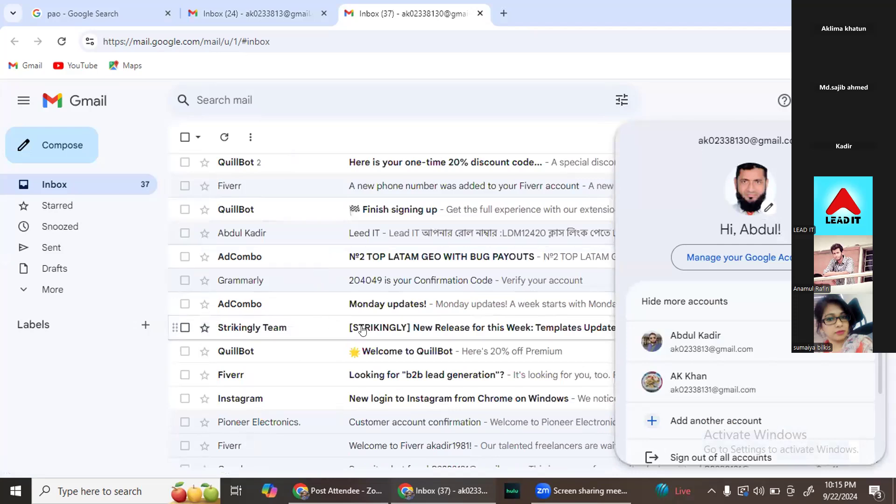
Step: Open the Pioneer Electronics 'Customer account confirmation' email and view its sender details
left_click(378, 416)
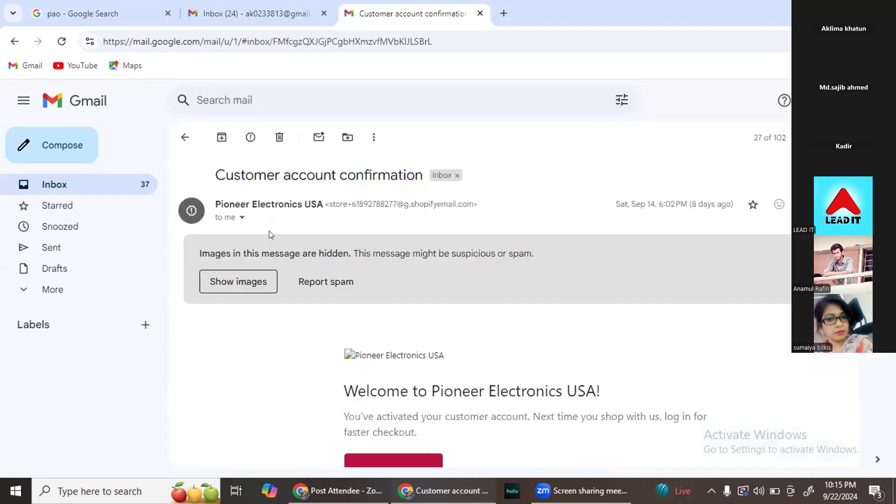
scroll(434, 395, "down", 3)
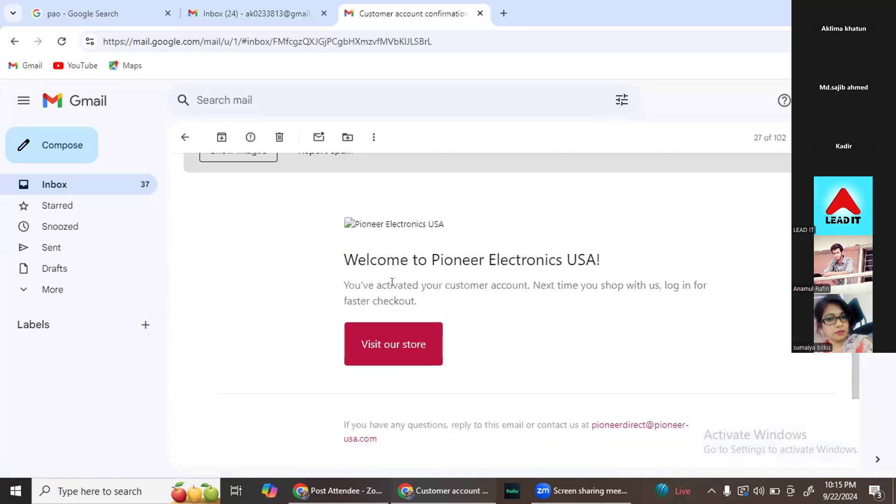
left_click_drag(400, 260, 469, 253)
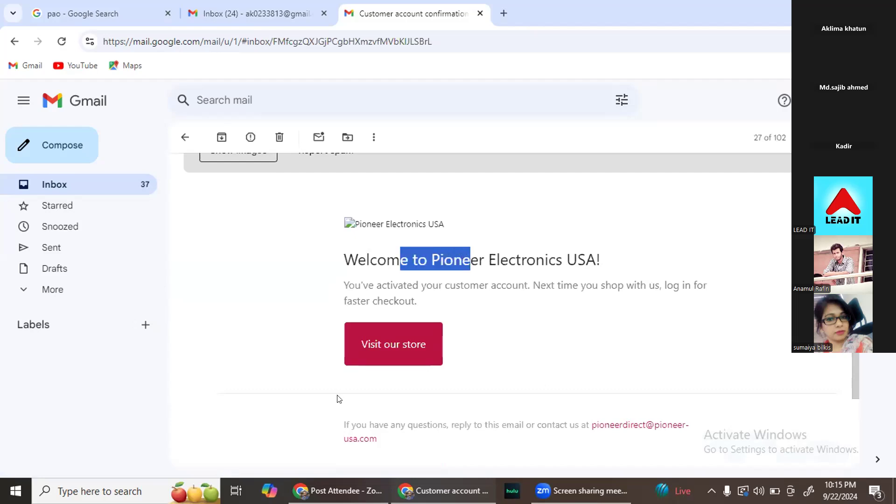
scroll(335, 233, "up", 3)
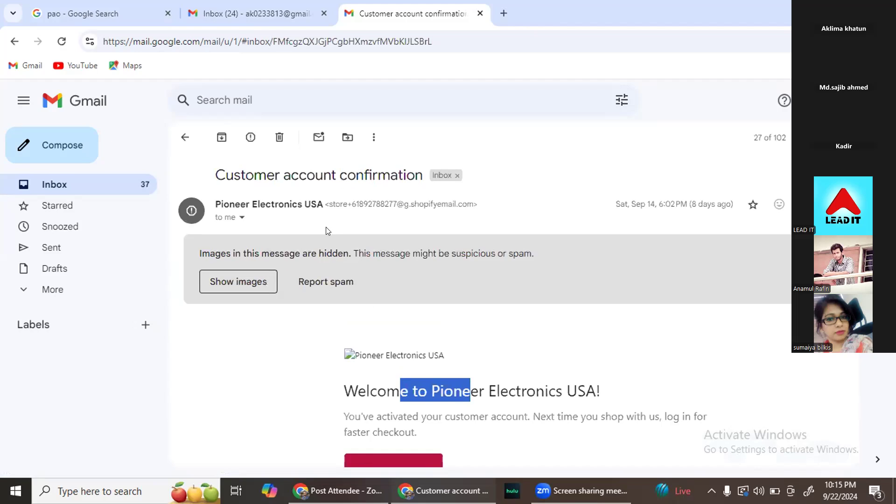
left_click(239, 218)
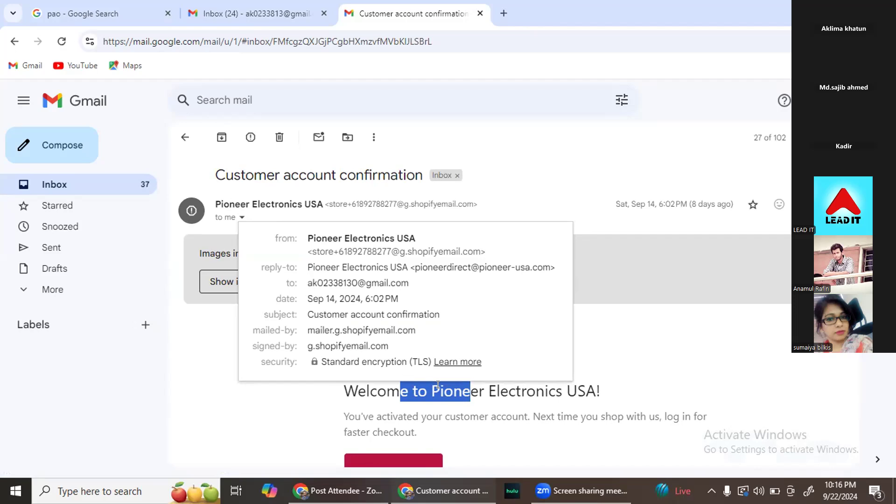
left_click(471, 417)
scroll(414, 407, "down", 3)
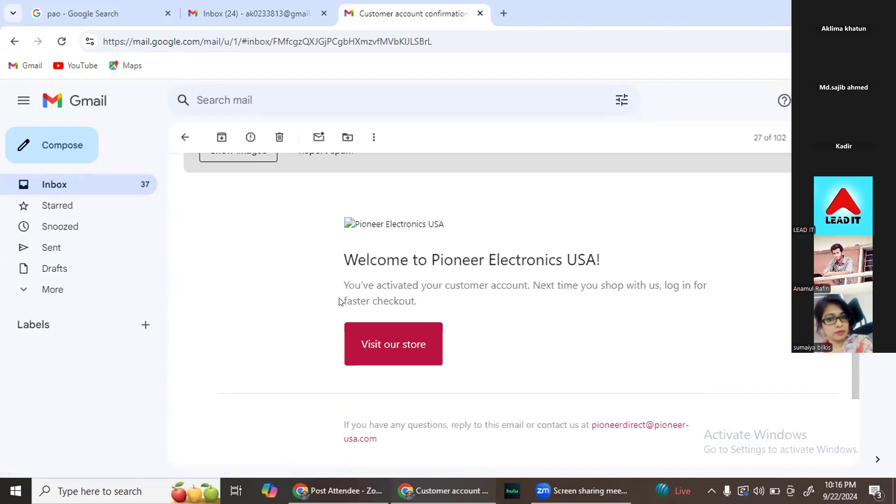
scroll(332, 302, "up", 3)
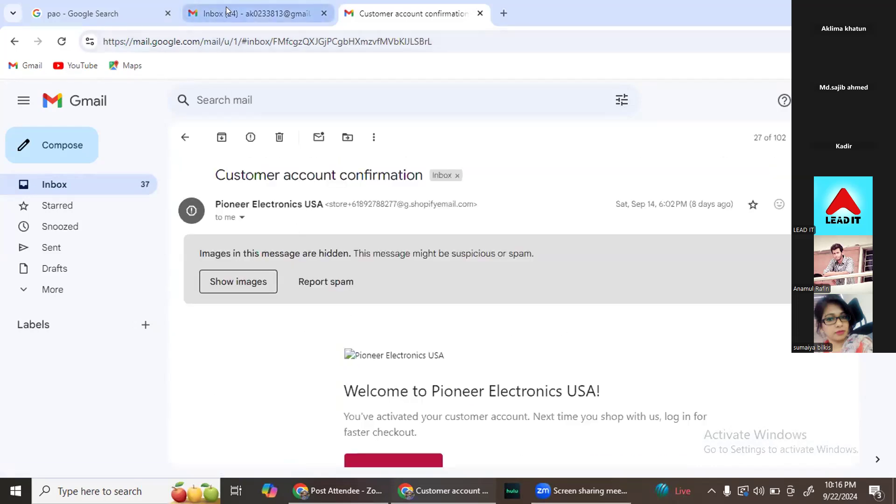
Step: On the 'pao' results tab, change the Google query to 'payoneer' and run the search
left_click(226, 6)
left_click(120, 15)
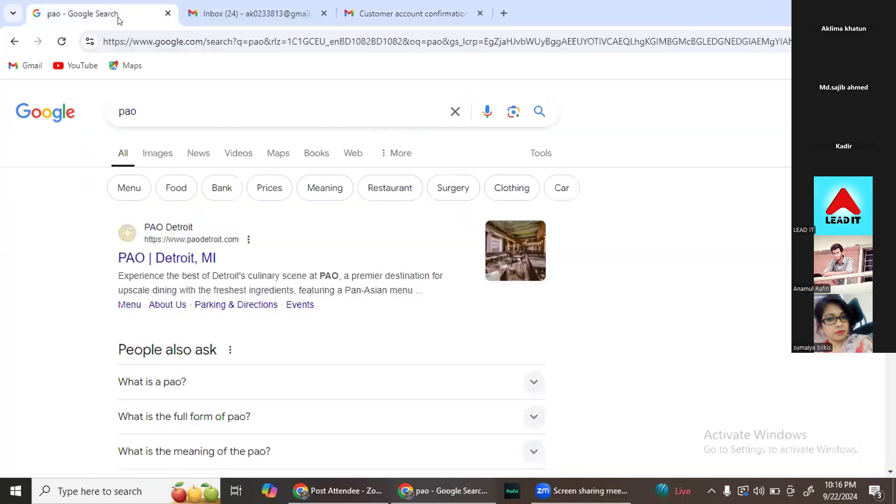
left_click(144, 113)
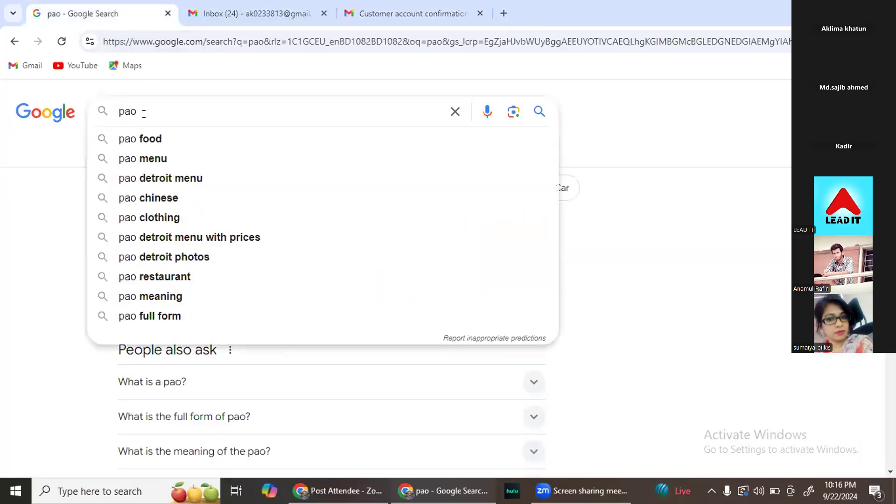
type("ne")
key("BackSpace")
key("BackSpace")
type("onner")
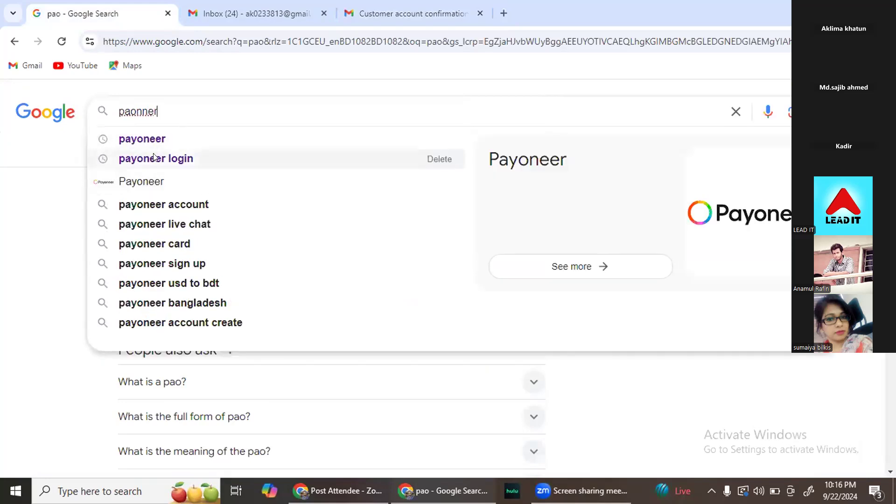
left_click(152, 137)
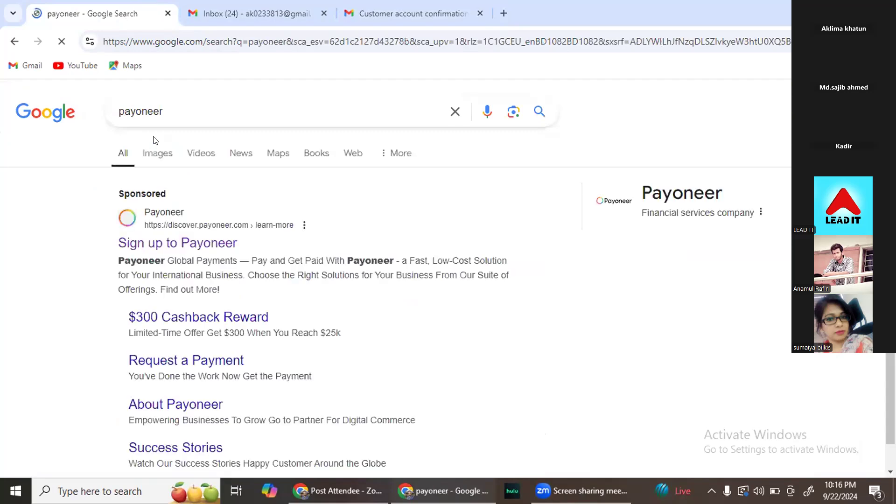
scroll(108, 311, "down", 5)
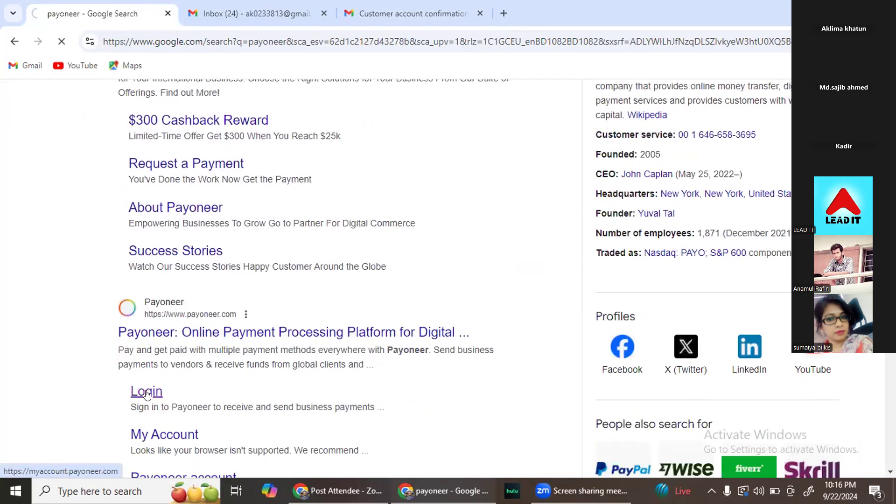
Step: Open Payoneer's Login page, then its Forgot password page, then switch to the other Gmail inbox
left_click(146, 394)
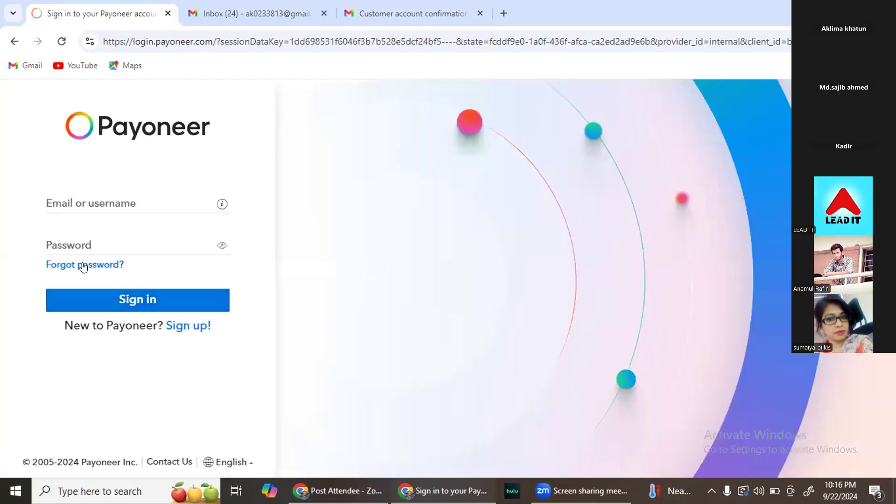
left_click(83, 266)
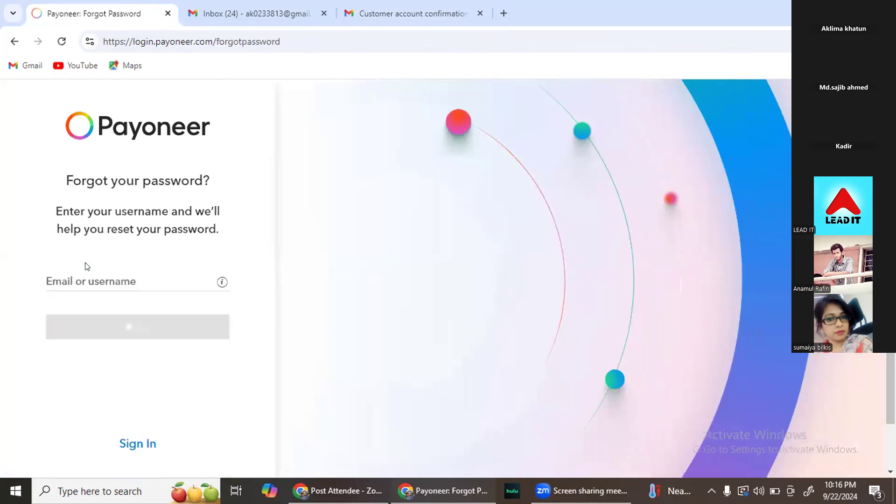
left_click(263, 8)
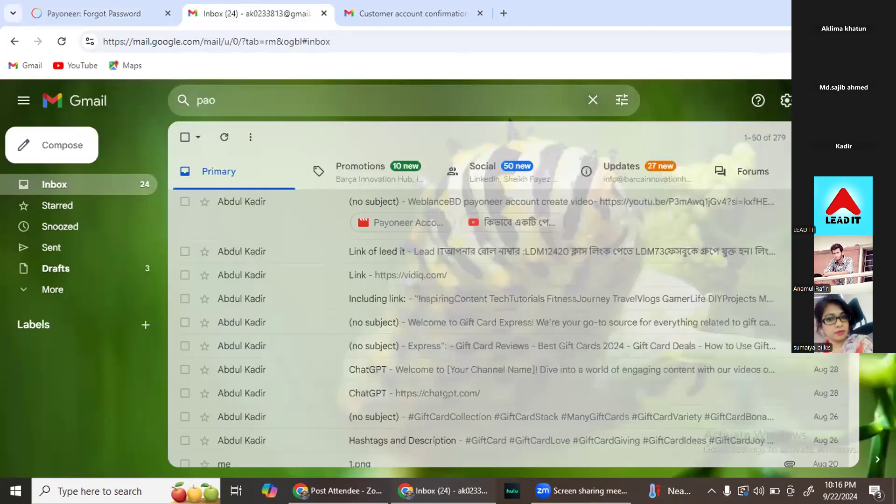
Step: Close the extra Gmail inbox tab and copy the current account's e-mail address
left_click(866, 41)
key("Escape")
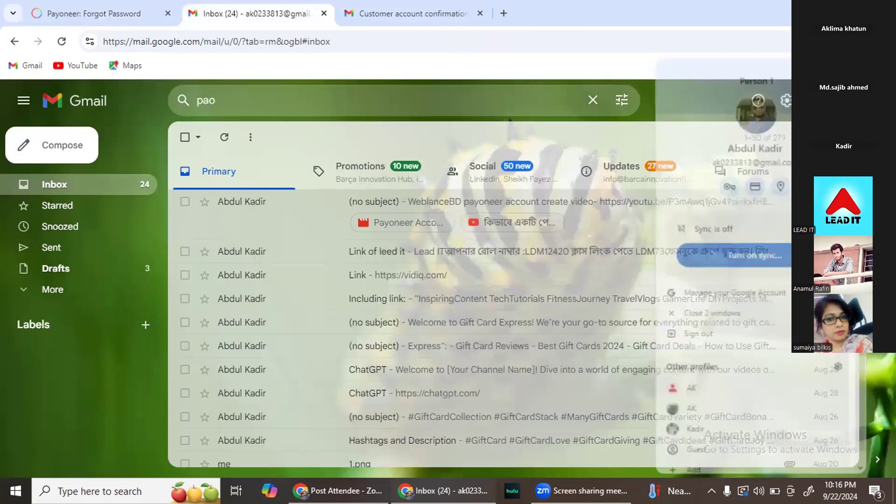
left_click(324, 13)
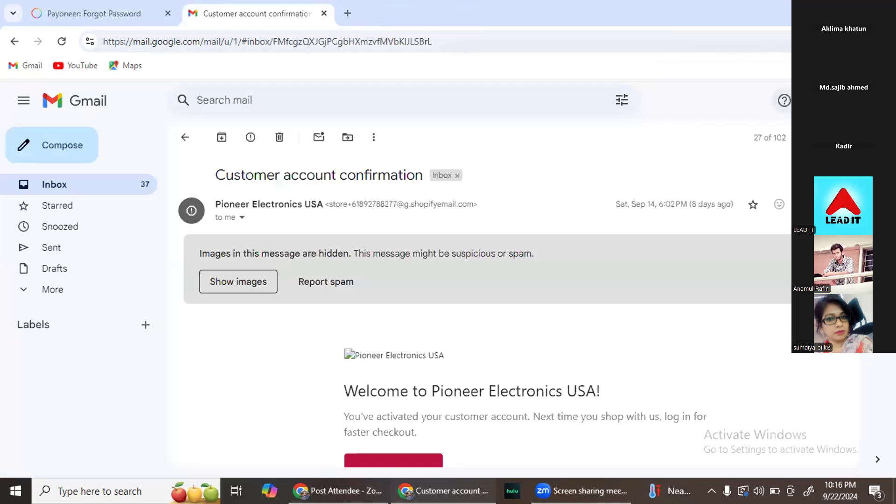
left_click(874, 100)
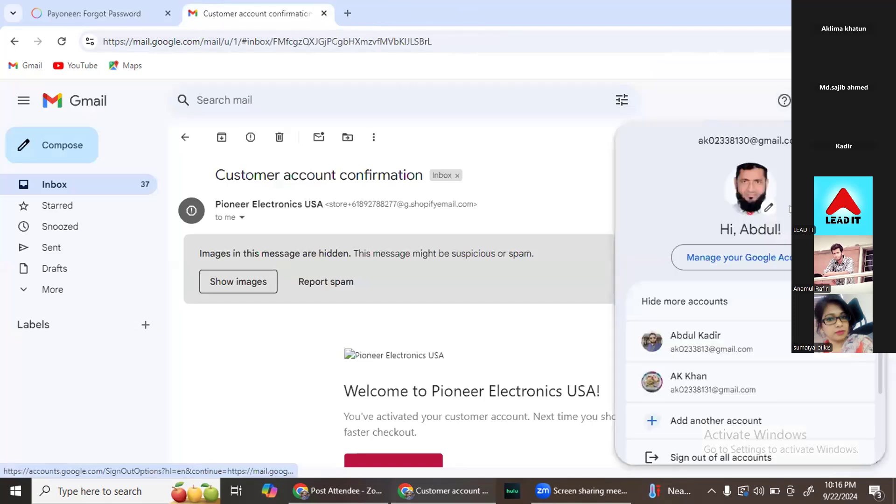
left_click_drag(793, 141, 700, 143)
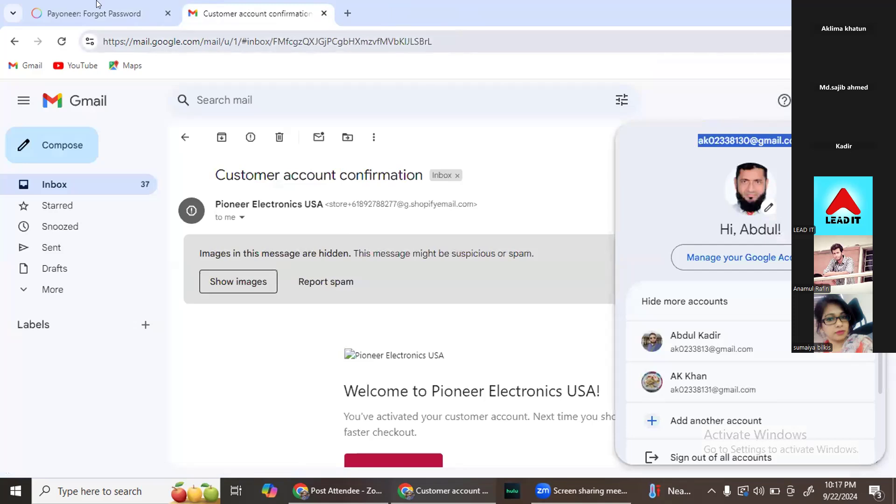
left_click(99, 21)
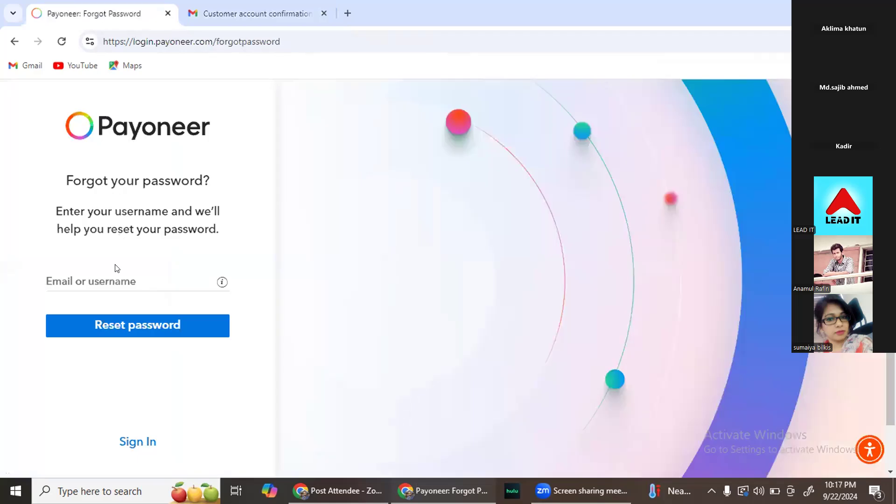
Step: Paste the account e-mail into Payoneer's Email or username field and request a password reset
left_click(101, 290)
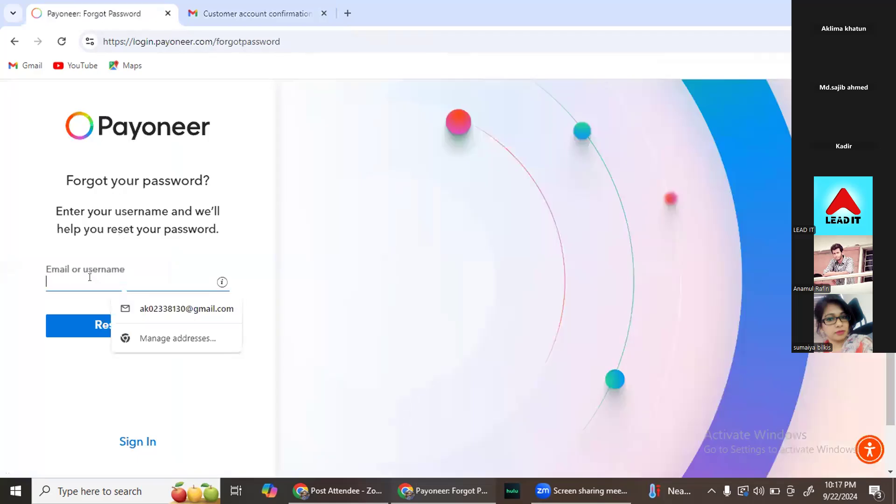
key("ctrl+v")
left_click(89, 320)
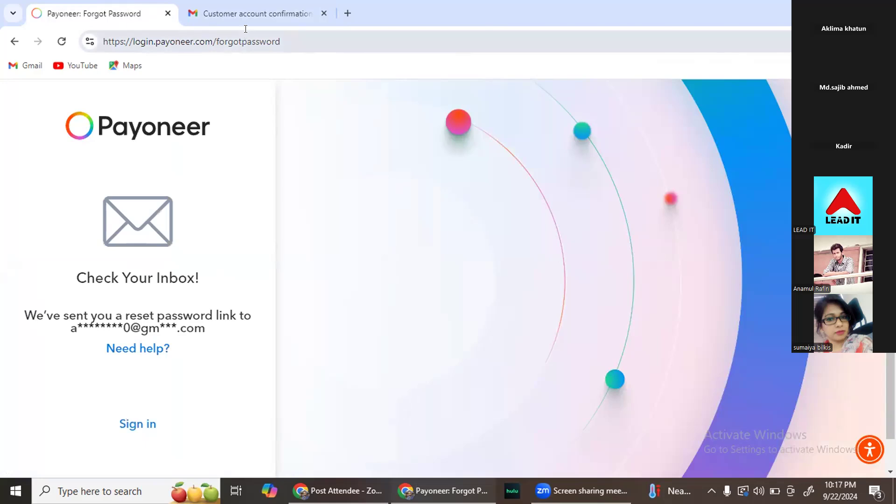
Step: Reload the Gmail inbox twice looking for the reset email, checking the Payoneer confirmation page between
left_click(246, 13)
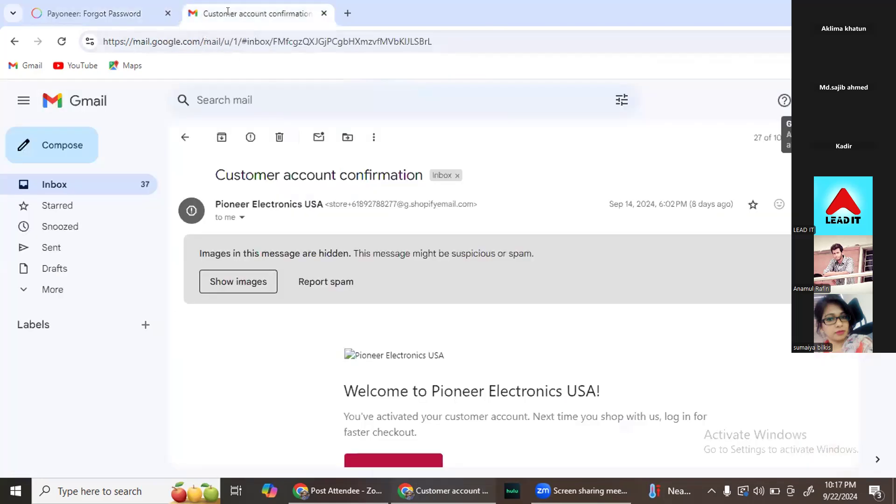
left_click(185, 137)
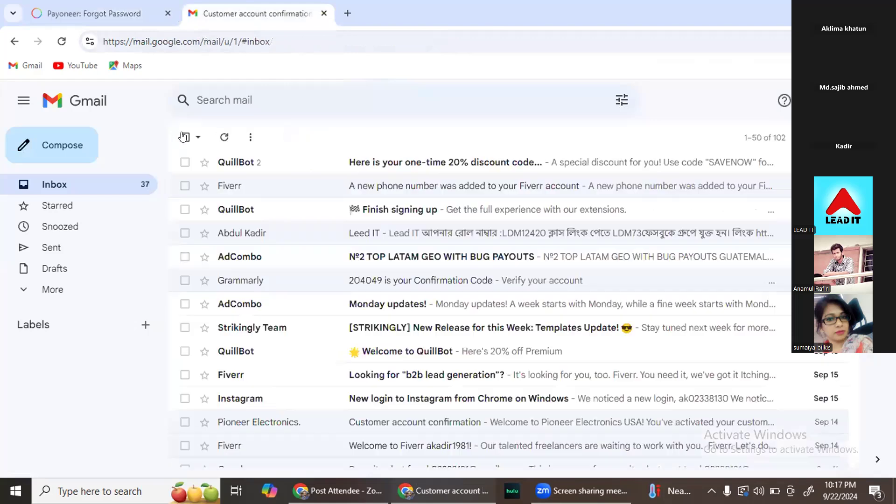
scroll(258, 281, "up", 3)
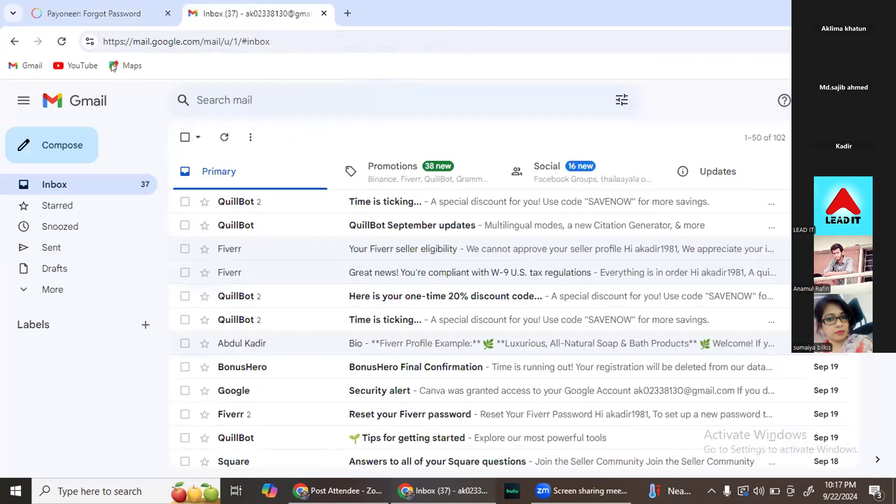
left_click(62, 42)
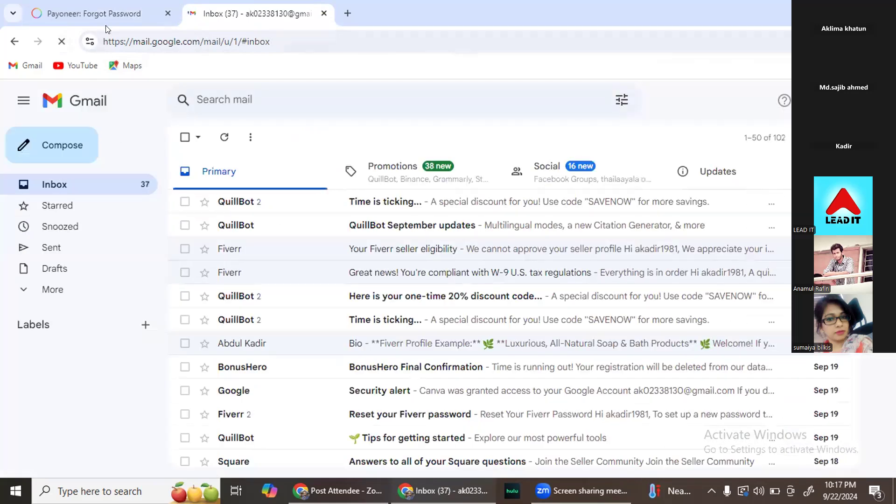
left_click(127, 19)
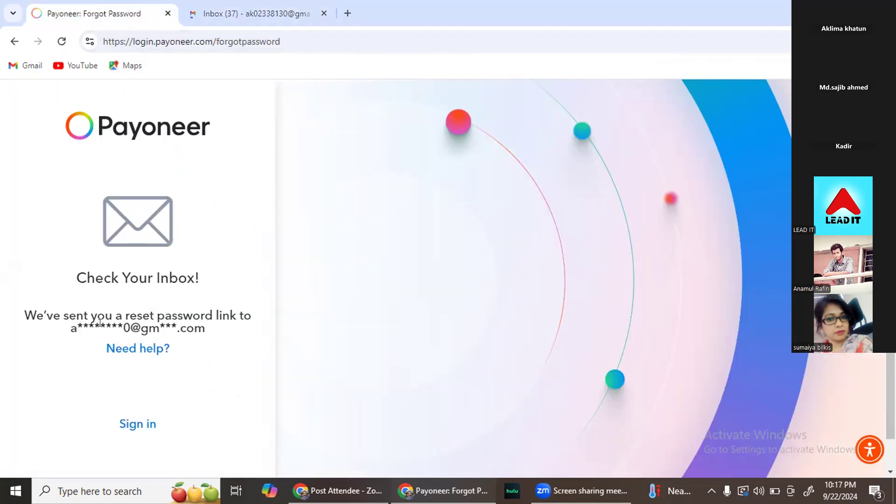
left_click(241, 22)
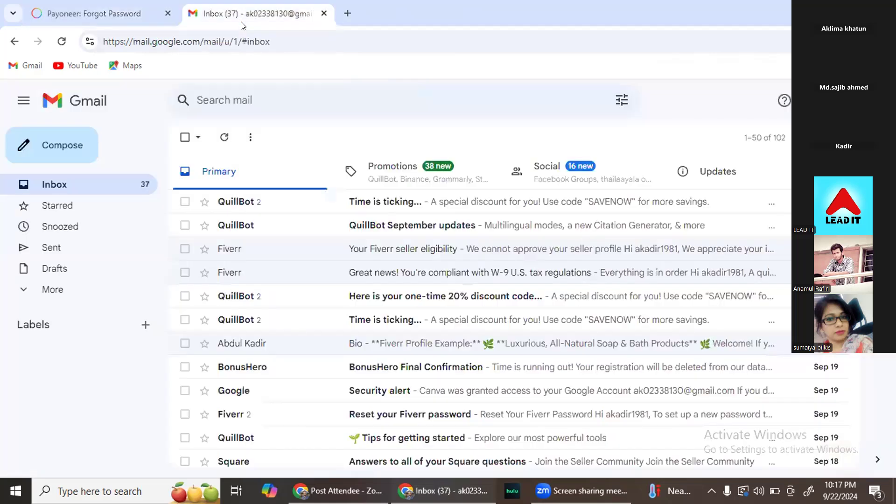
left_click(63, 41)
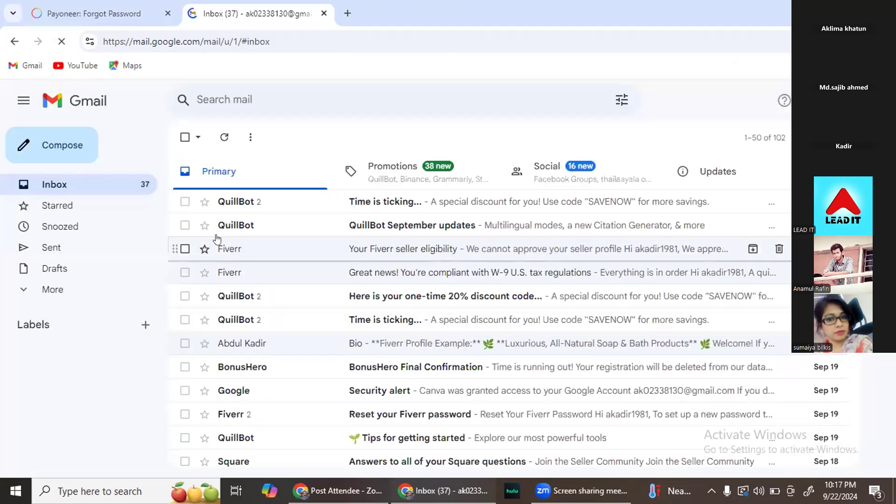
Step: Check the Spam folder for the reset email, then go back to the Inbox
left_click(47, 294)
left_click(48, 293)
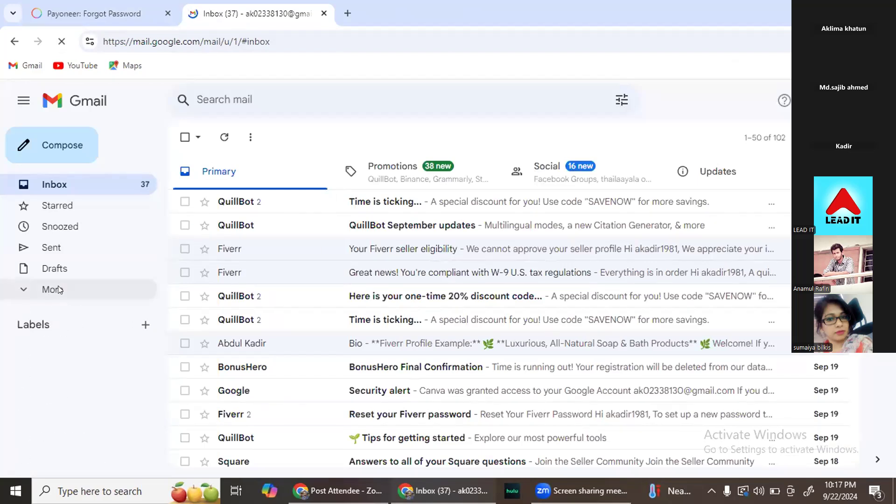
left_click(56, 291)
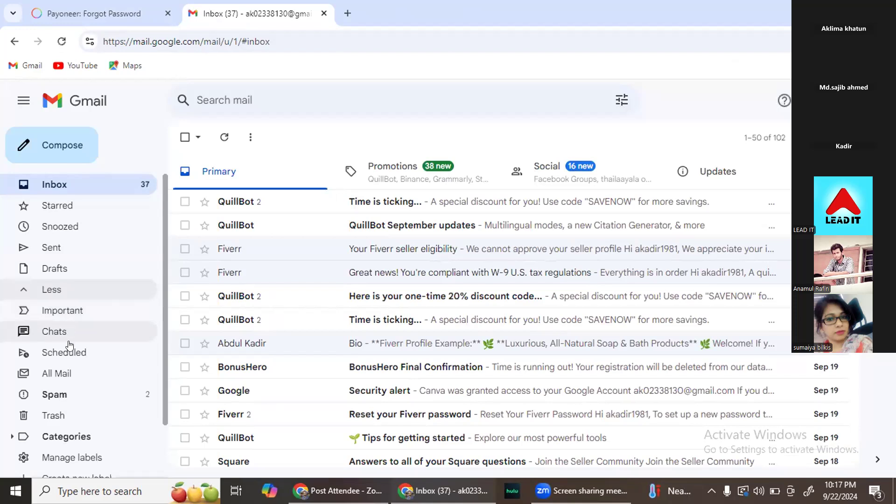
left_click(61, 399)
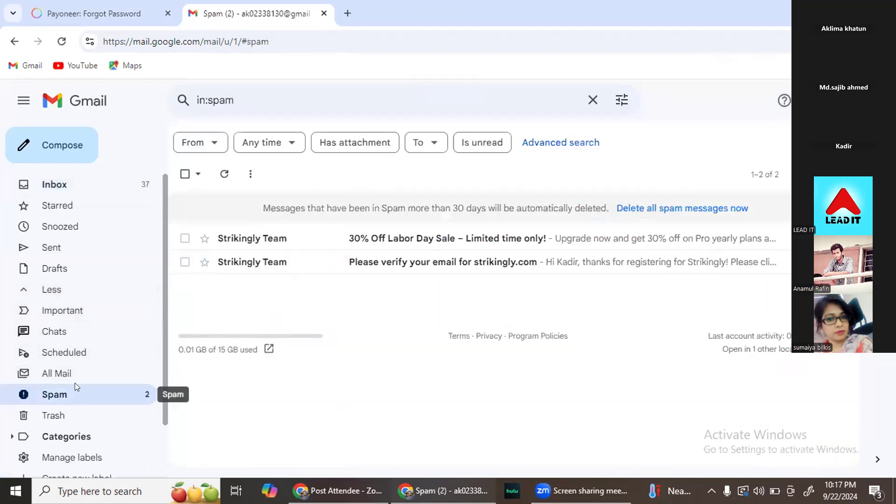
left_click(61, 185)
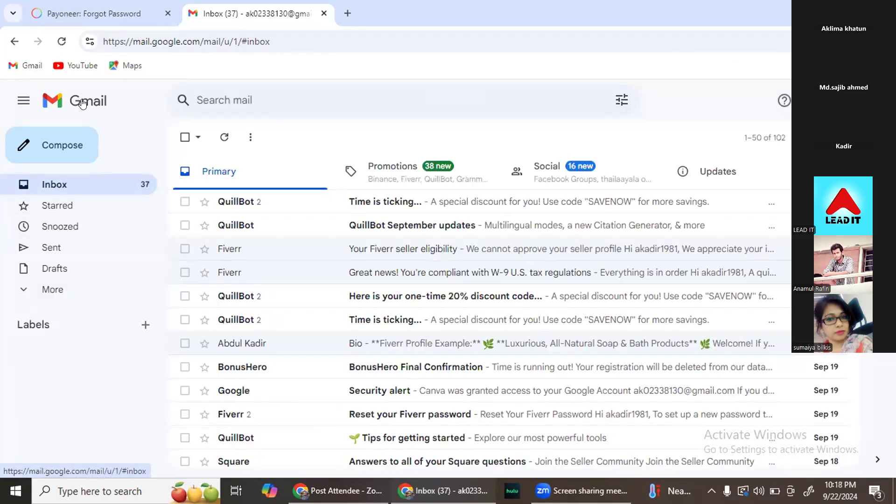
Step: Expand Gmail's full folder list and reload the inbox to look for the reset email
left_click(89, 294)
scroll(70, 395, "down", 2)
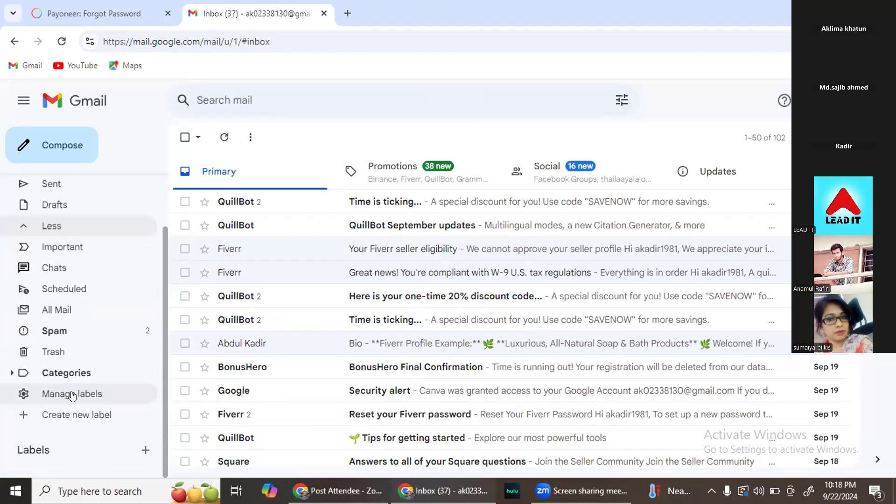
scroll(70, 395, "up", 3)
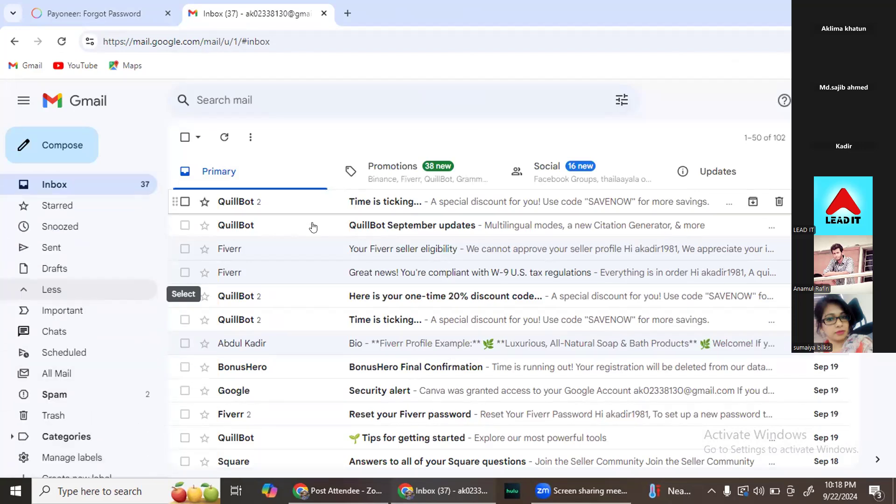
scroll(79, 233, "down", 2)
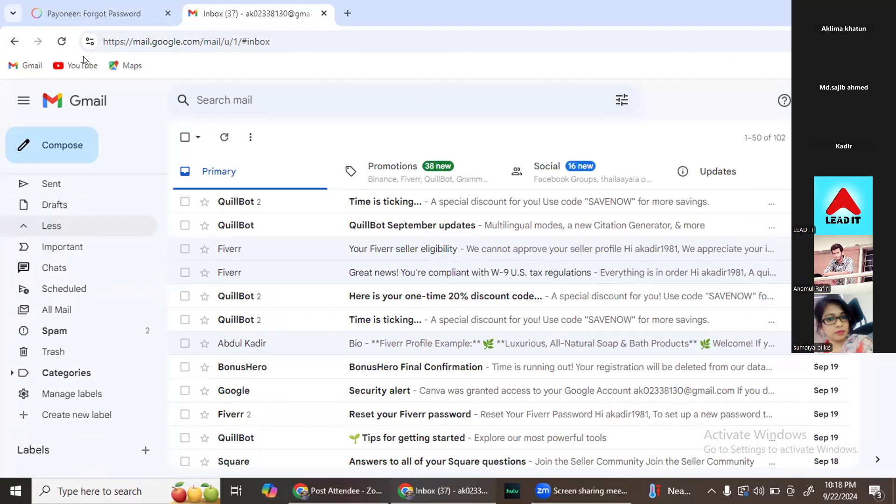
key("F5")
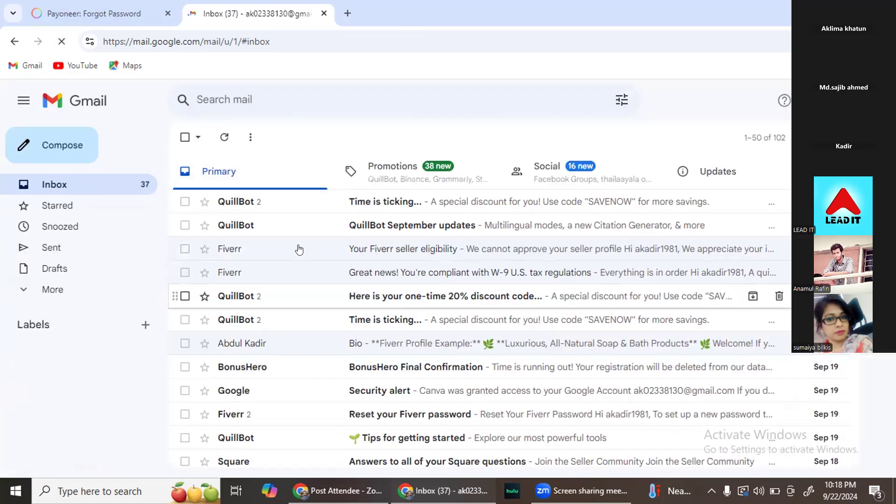
Step: Check Promotions and Social, cancel a Facebook unsubscribe prompt, then return to Primary and the Payoneer page
left_click(498, 175)
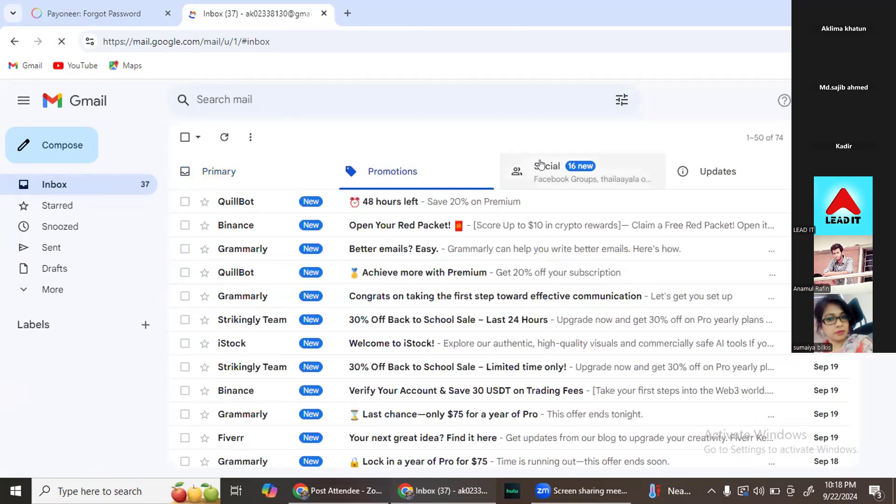
left_click(555, 165)
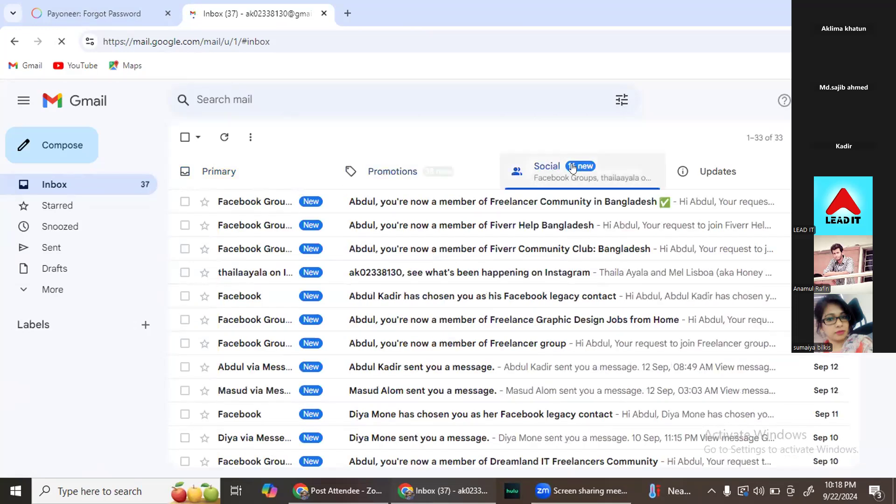
scroll(663, 161, "down", 3)
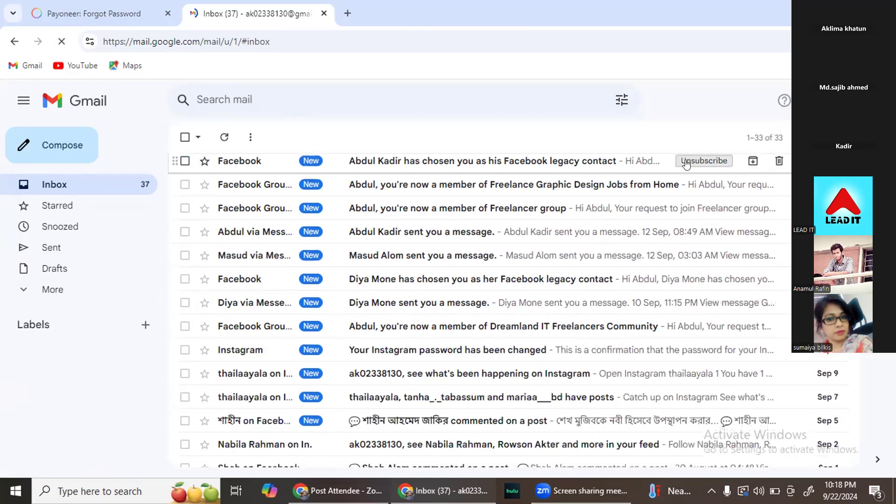
scroll(229, 136, "down", 9)
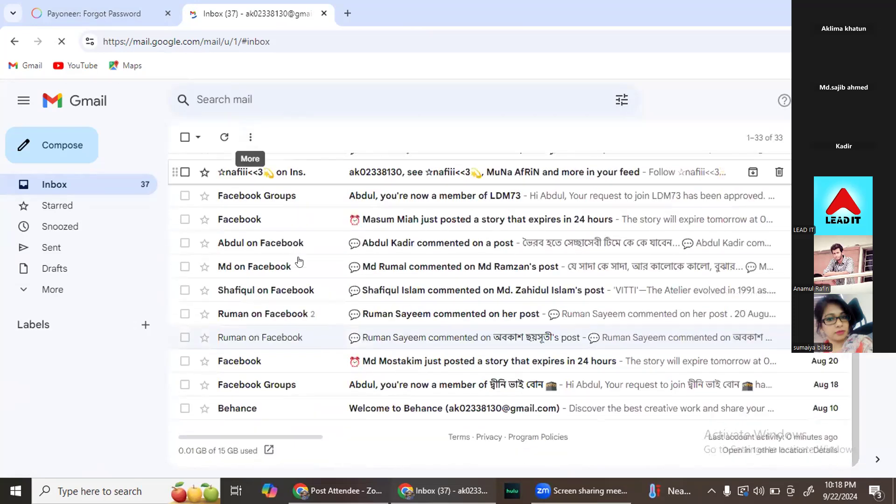
left_click(705, 243)
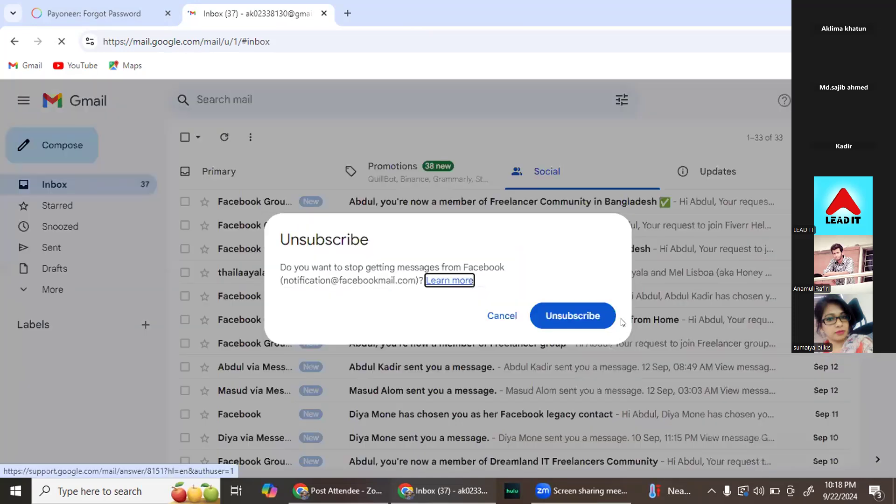
left_click(502, 314)
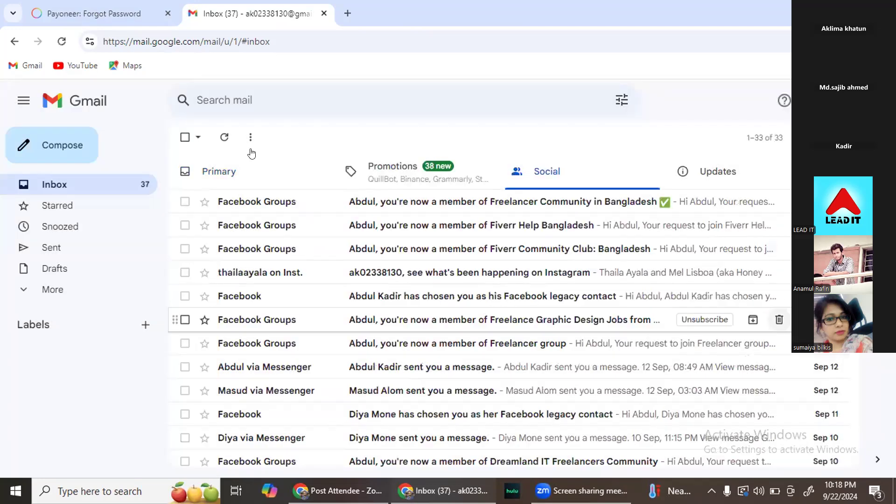
left_click(226, 168)
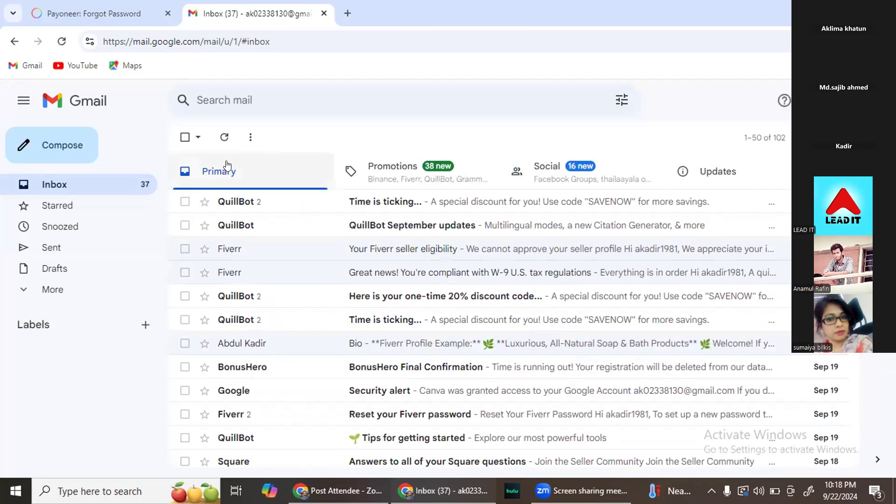
left_click(77, 10)
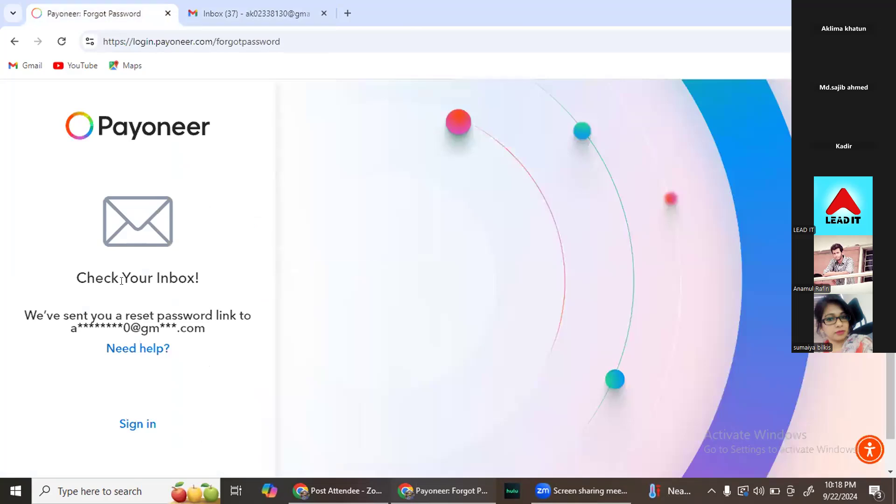
Step: Request a new Payoneer password-reset link with the saved account e-mail, then return to Gmail
left_click(132, 429)
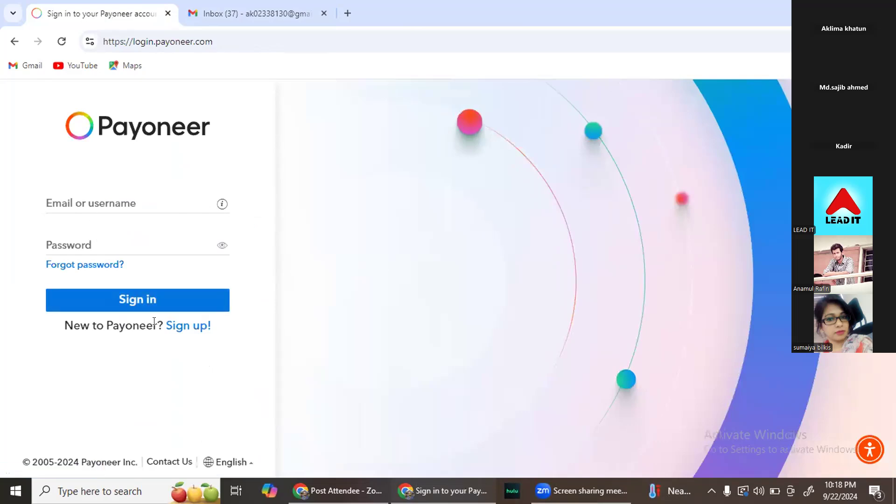
left_click(88, 267)
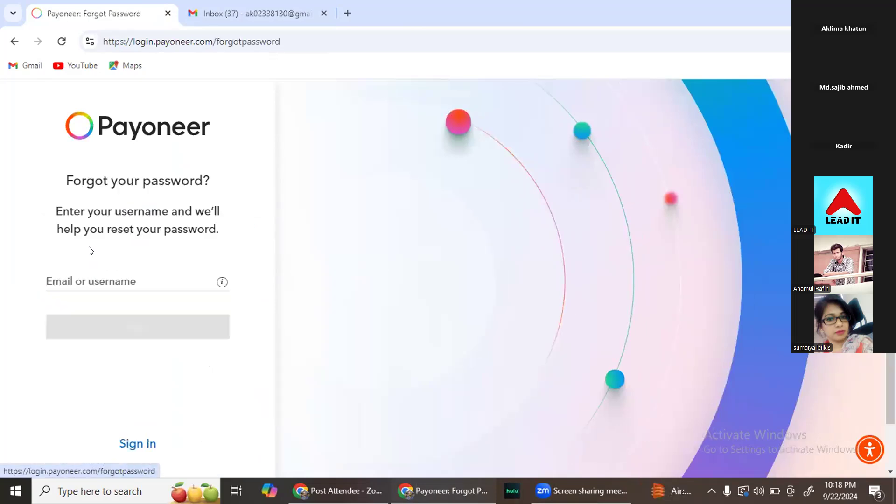
left_click(99, 272)
key("ctrl+v")
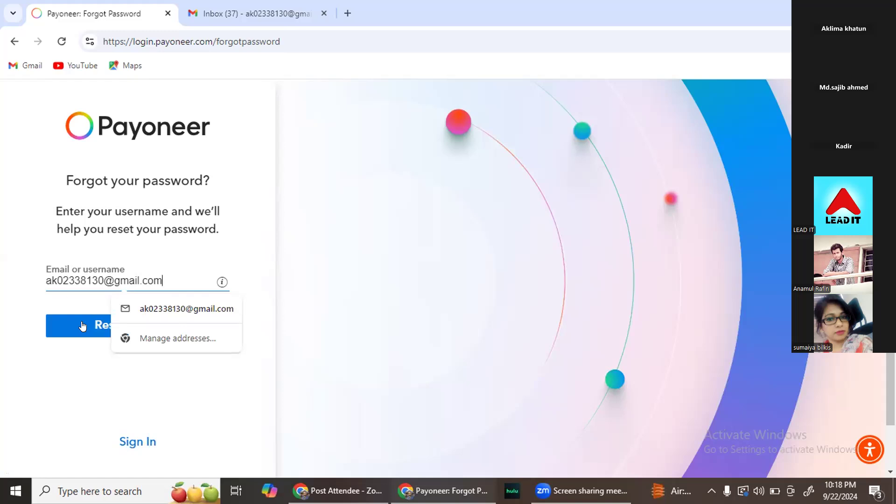
left_click(81, 322)
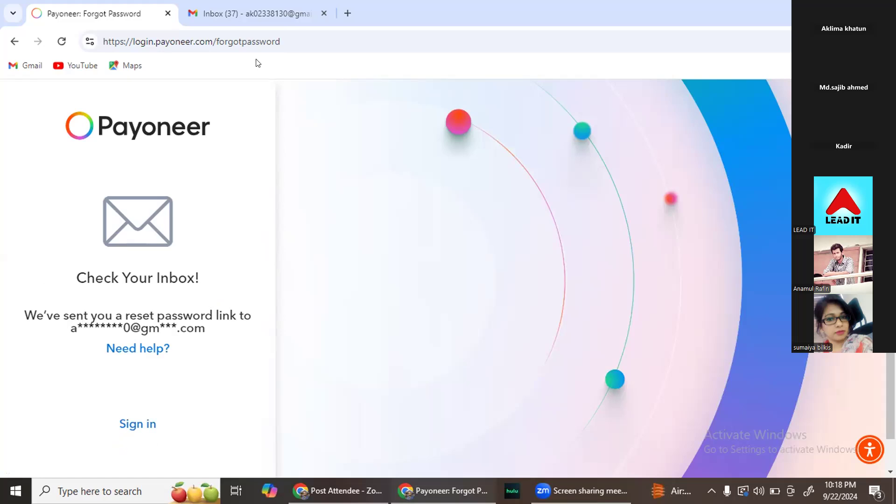
left_click(237, 25)
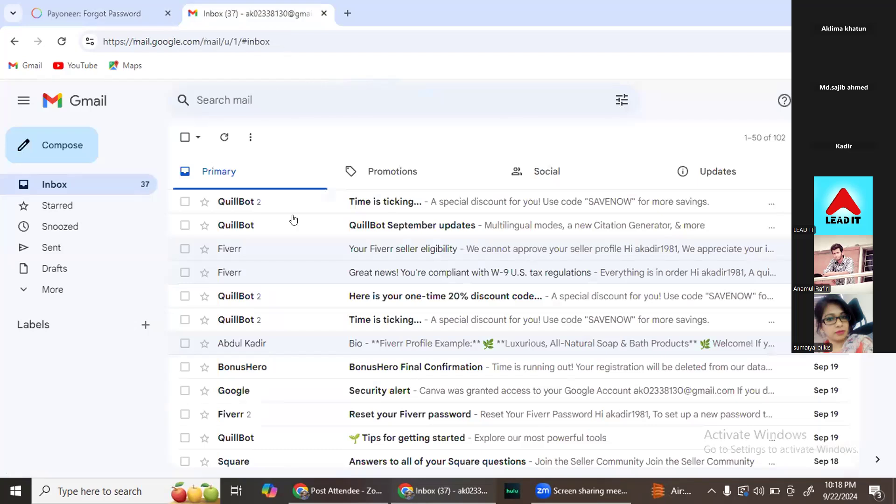
Step: Move Gmail into its own maximized window, reload it, and scroll the 102-conversation inbox
left_click_drag(252, 13, 117, 14)
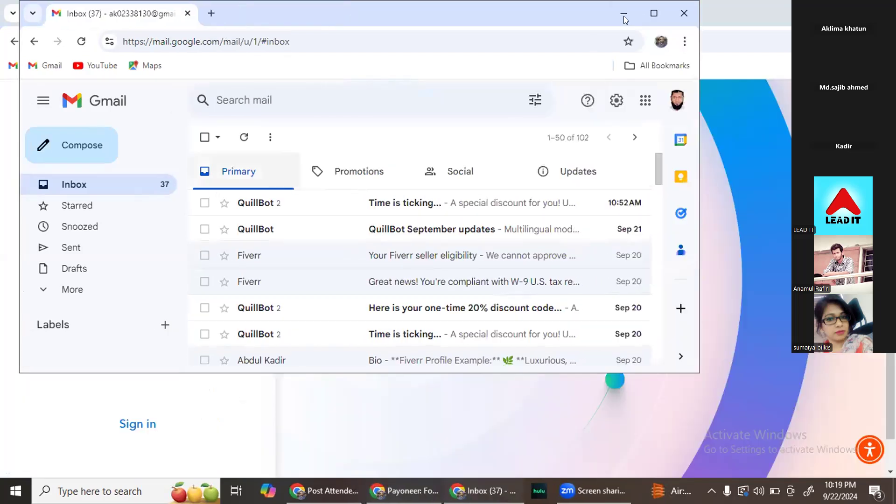
left_click(645, 15)
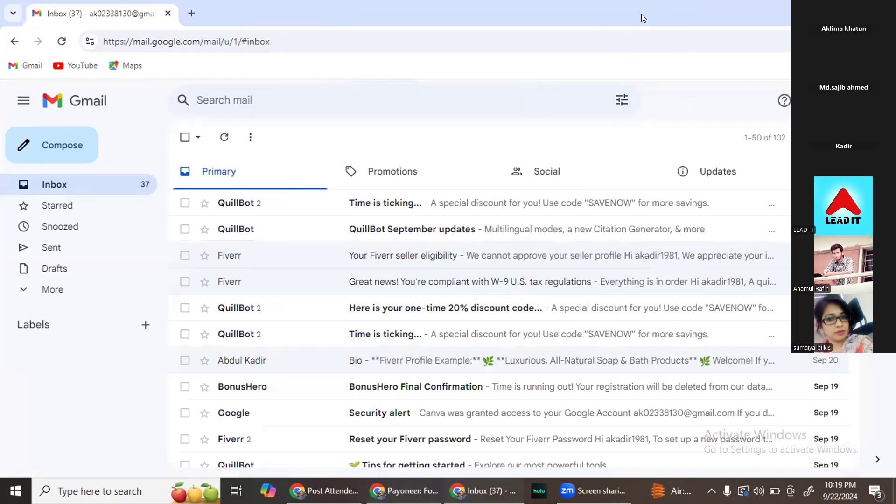
left_click(63, 40)
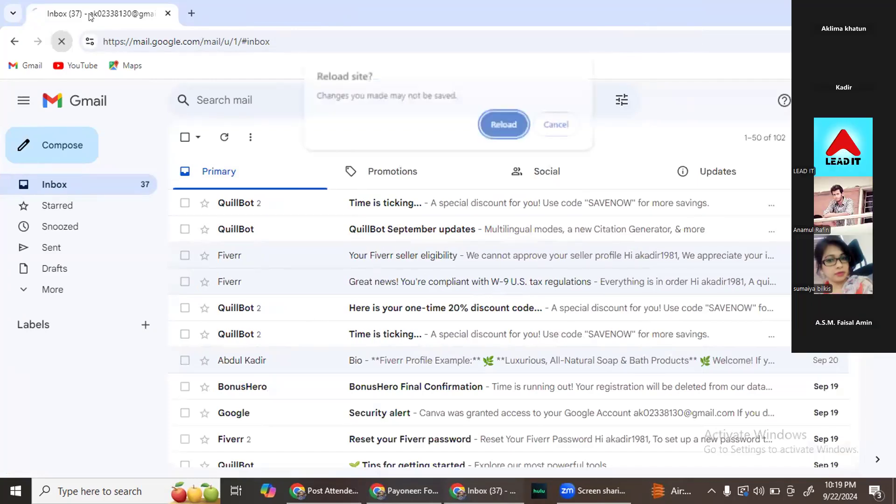
left_click(481, 132)
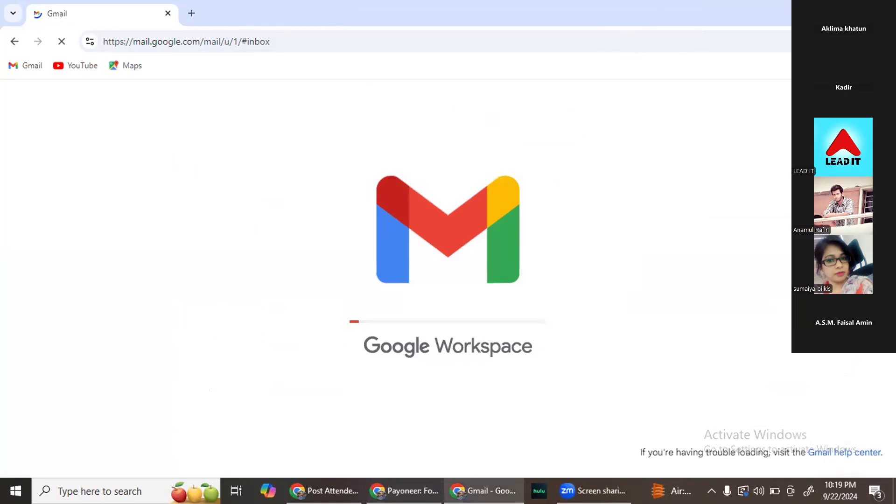
mouse_move(404, 491)
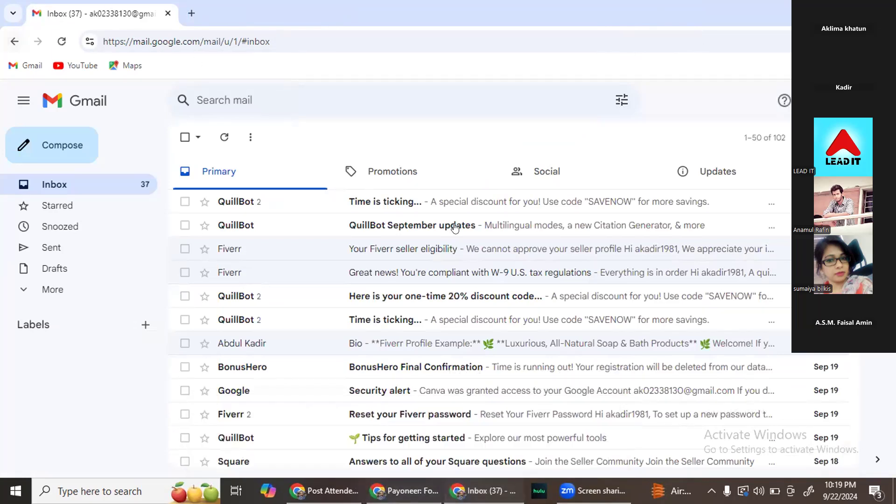
scroll(455, 228, "down", 10)
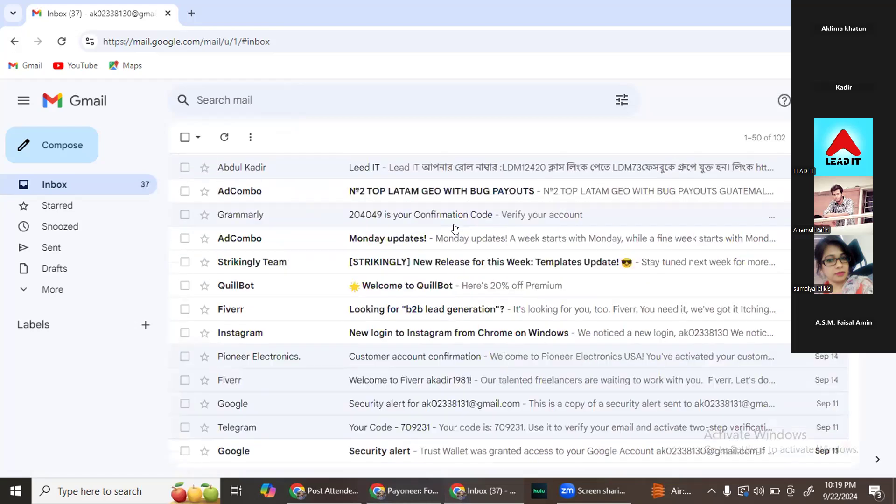
scroll(455, 229, "down", 1)
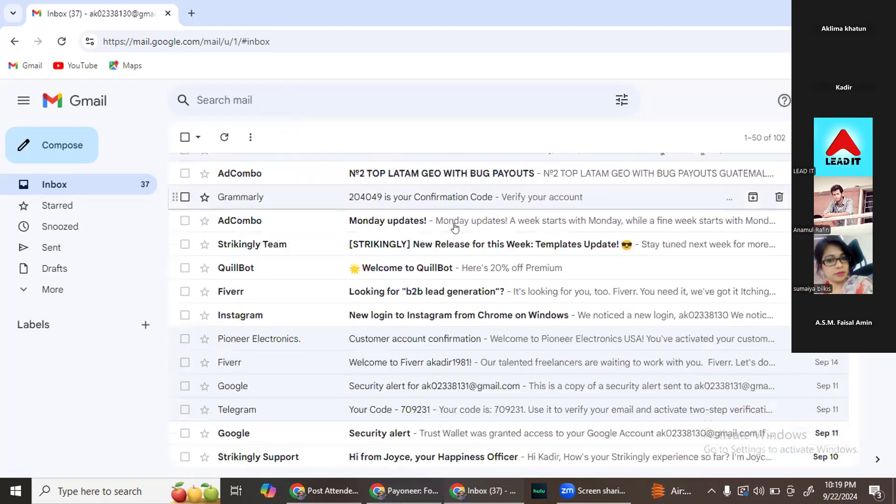
scroll(755, 271, "down", 5)
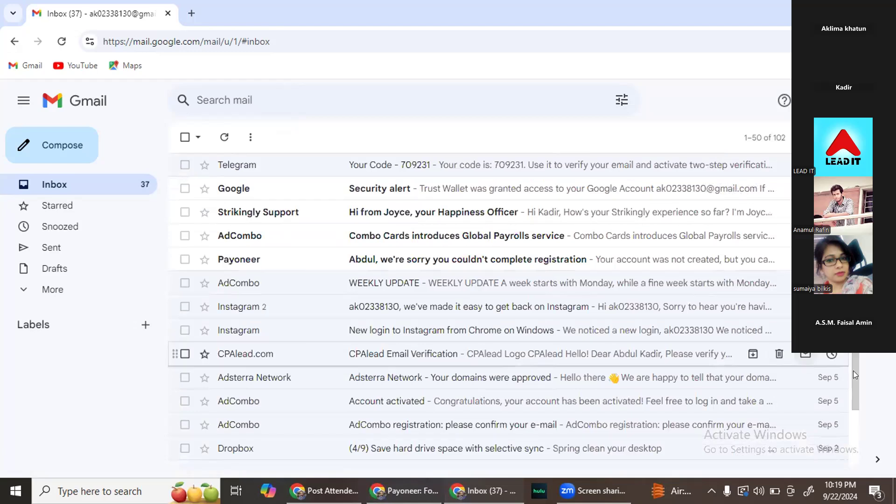
left_click_drag(854, 370, 854, 187)
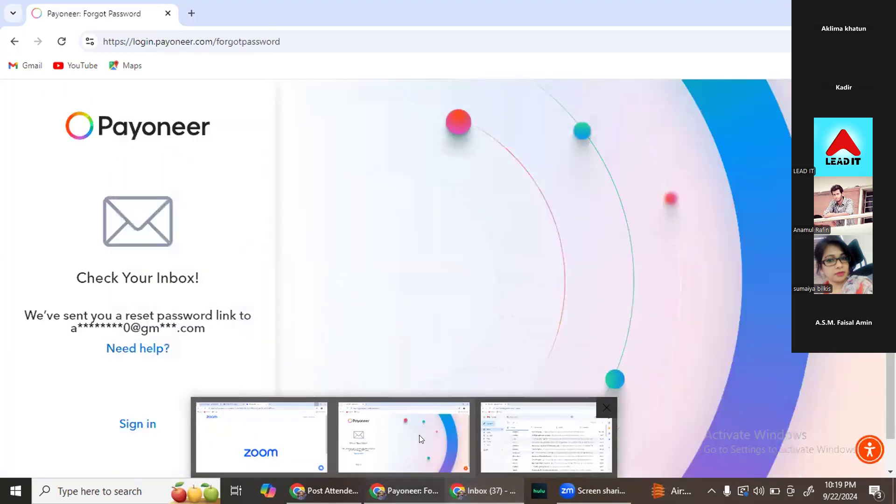
Step: Go back from Payoneer's reset confirmation to the sign-in form, then switch to the Gmail window
left_click(418, 438)
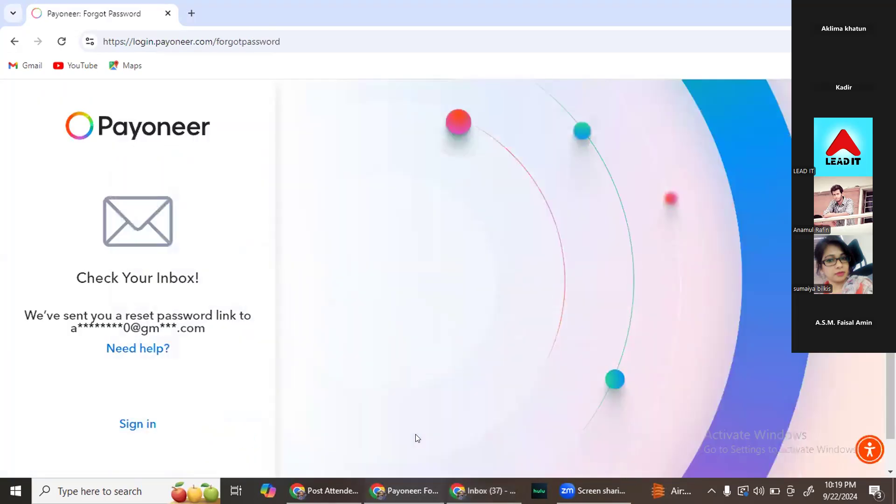
left_click(14, 40)
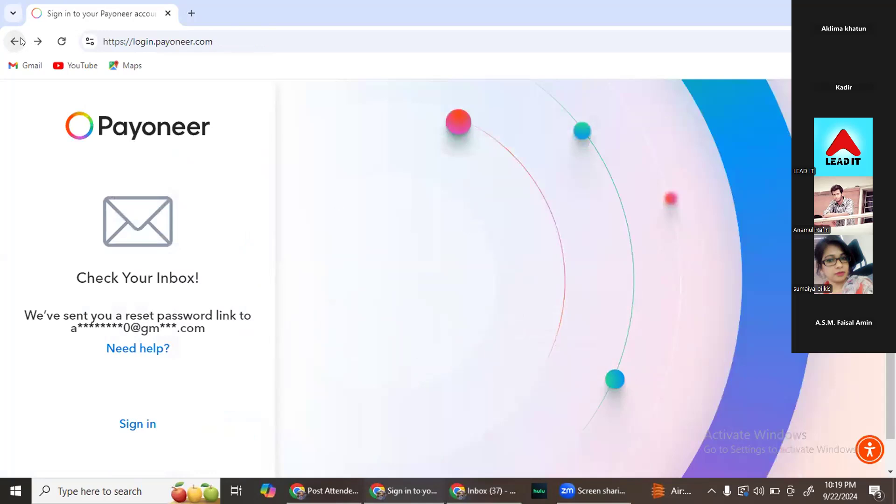
left_click(94, 237)
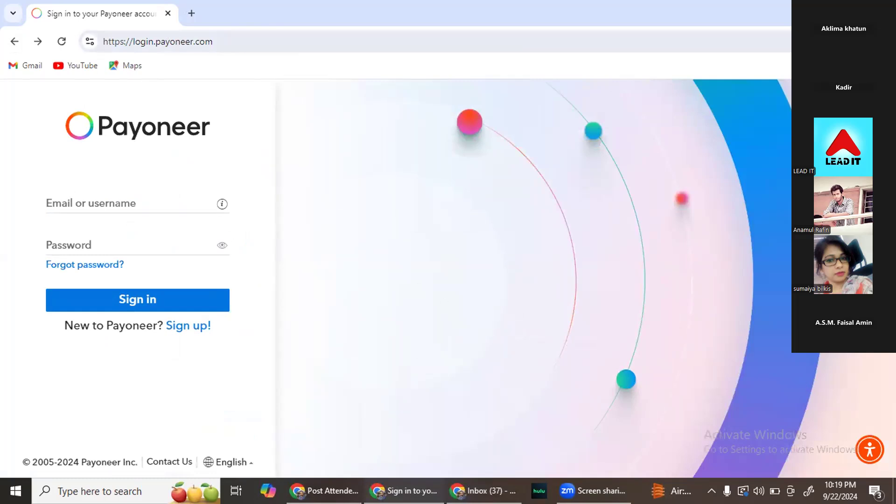
left_click(483, 491)
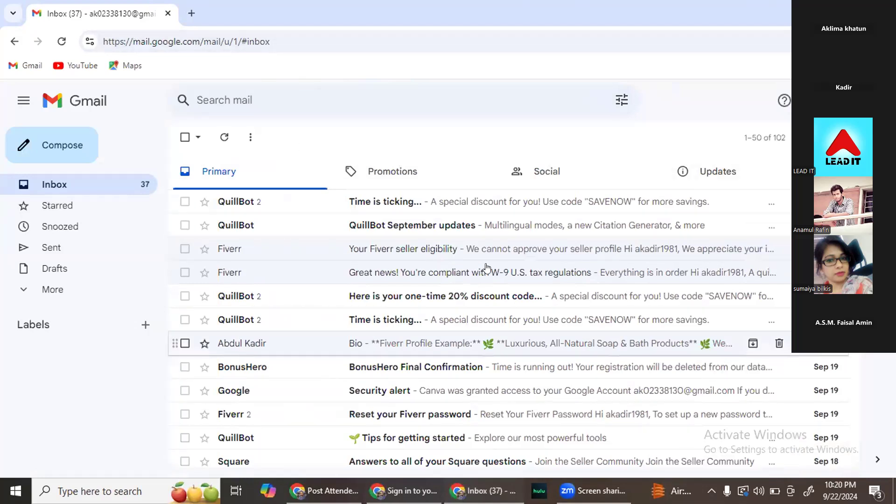
Step: Scroll the inbox and open Payoneer's September 9 'couldn't complete registration' email
scroll(444, 224, "down", 4)
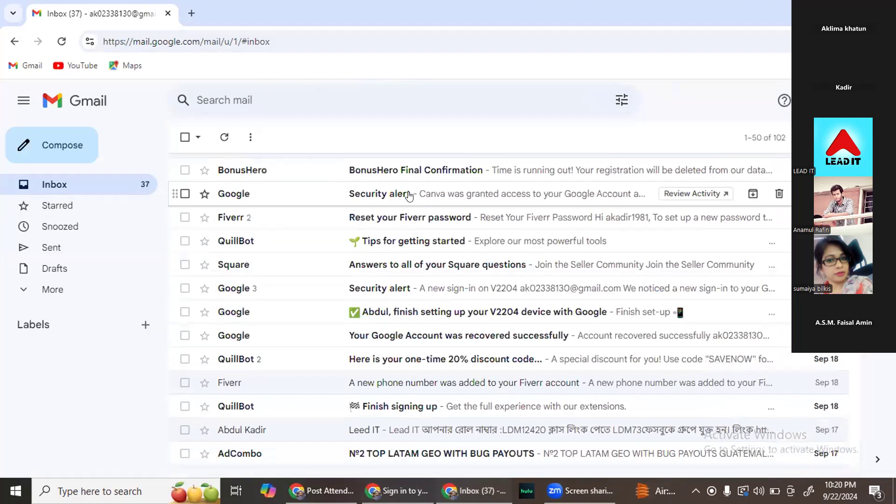
scroll(409, 196, "down", 4)
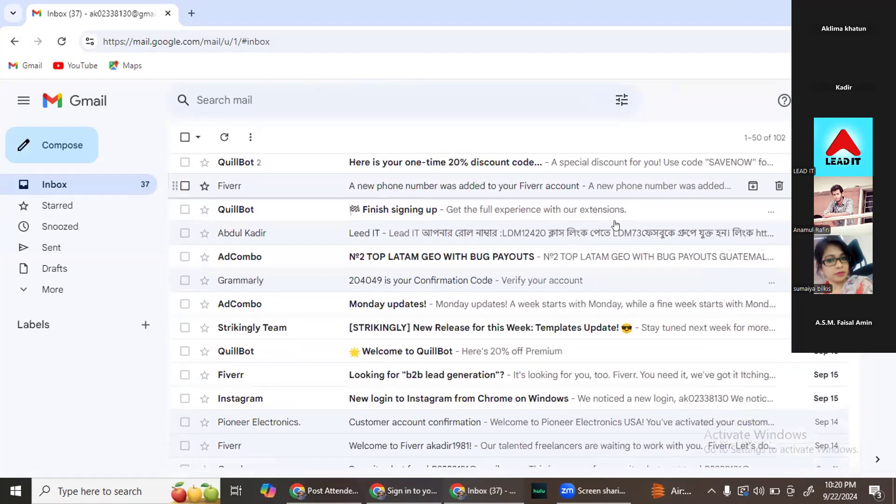
scroll(480, 311, "down", 2)
scroll(480, 310, "up", 10)
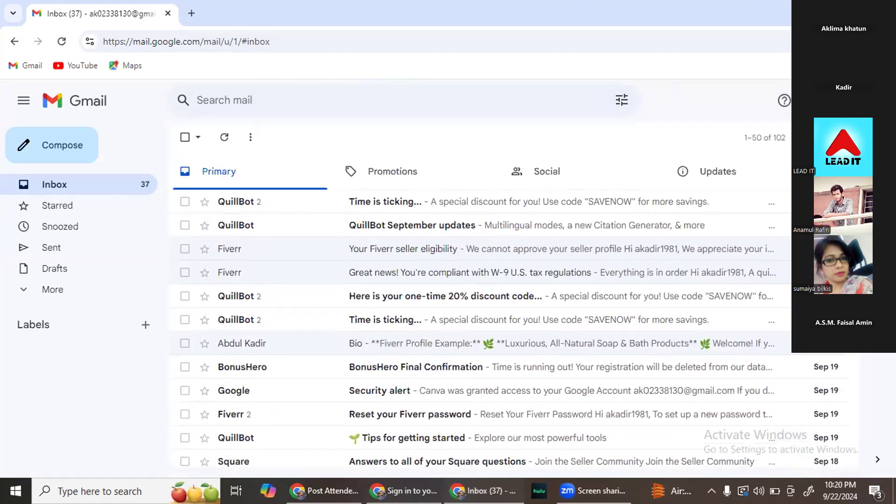
left_click(769, 148)
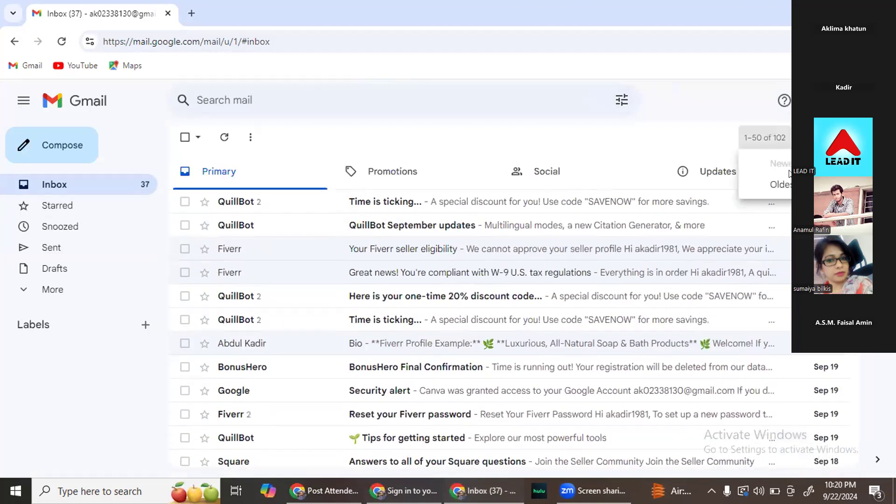
left_click(311, 204)
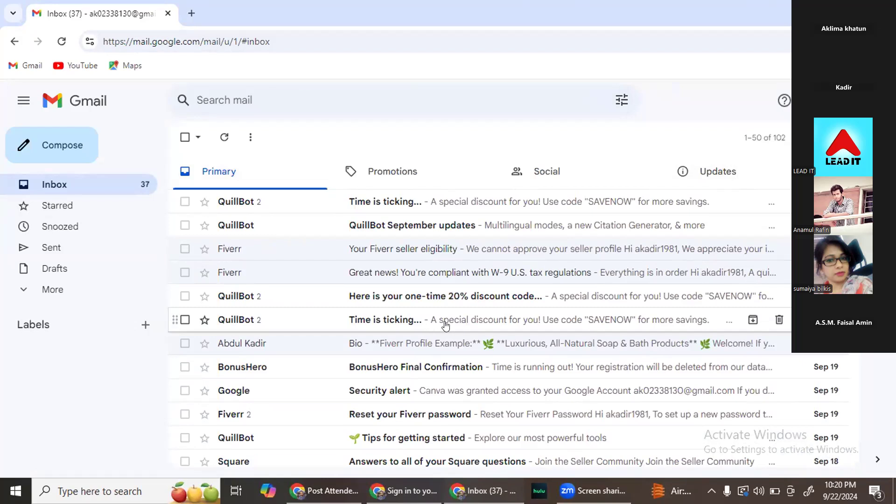
scroll(433, 325, "down", 5)
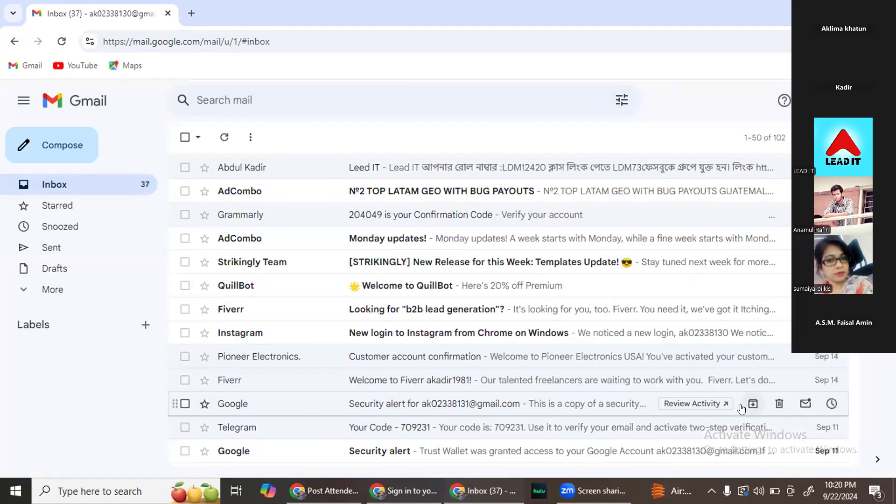
scroll(725, 396, "down", 10)
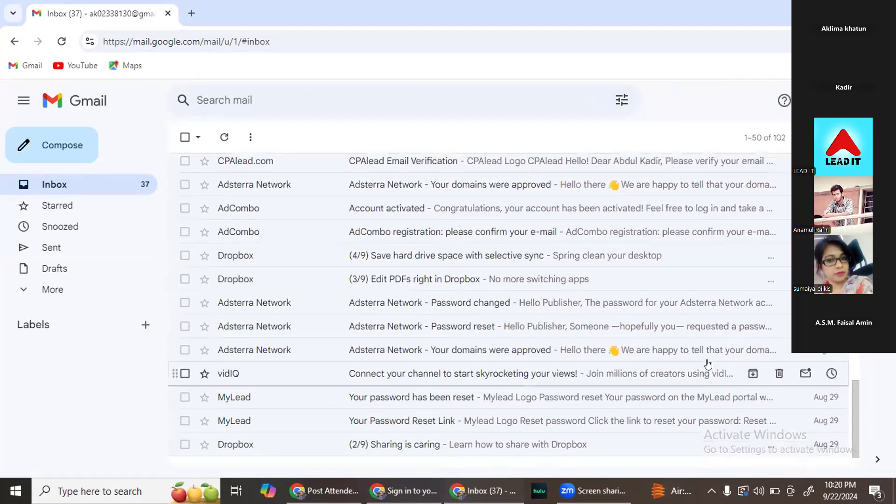
scroll(624, 316, "up", 5)
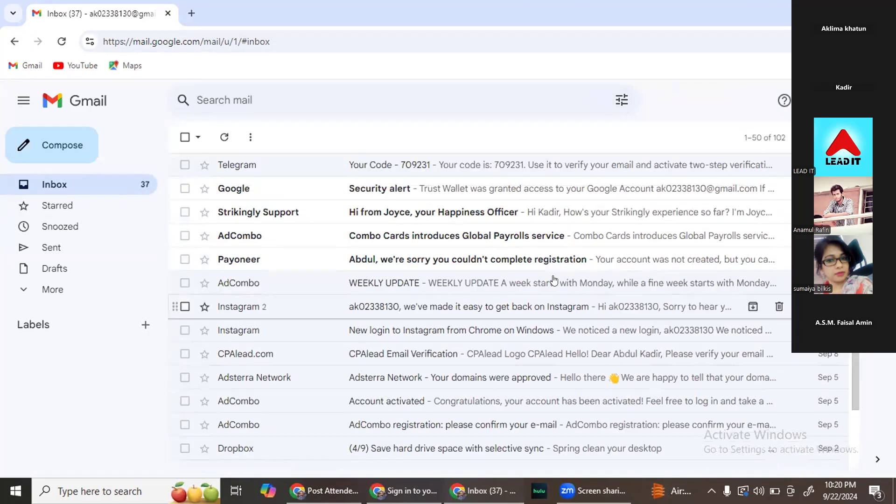
left_click(460, 259)
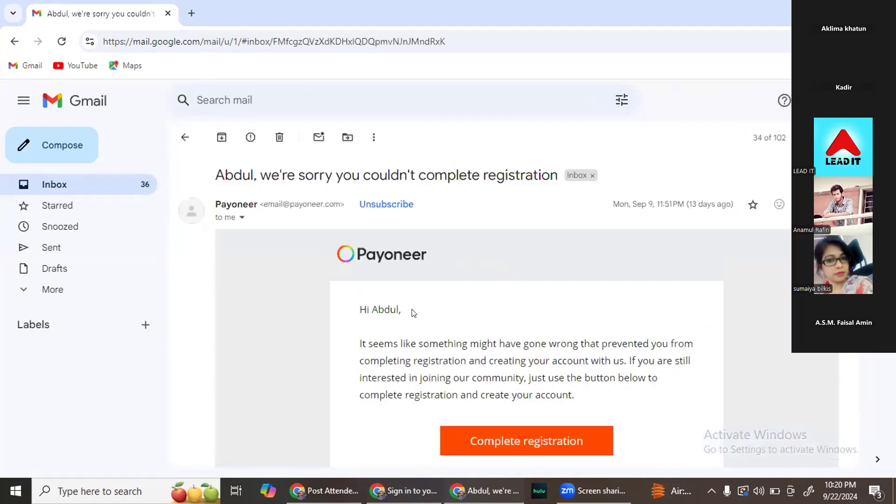
Step: Use the email's Complete registration link to open Payoneer's Sign Up form in a new tab
scroll(366, 346, "down", 3)
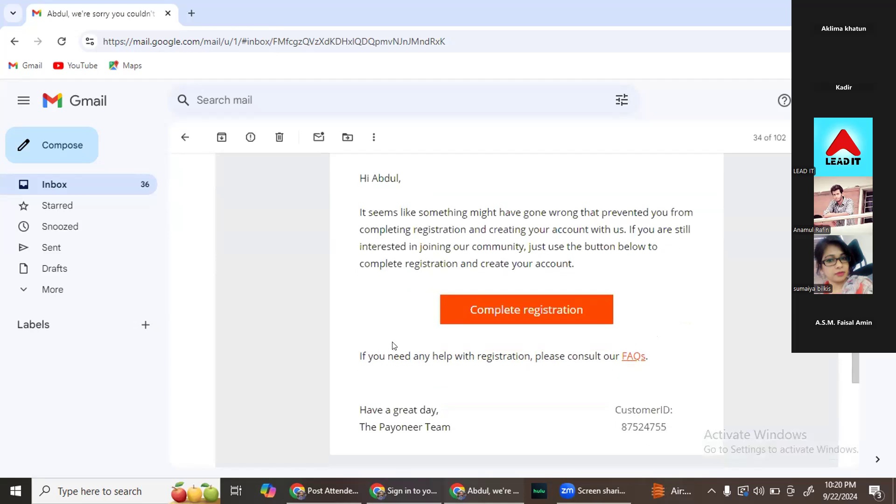
left_click(497, 309)
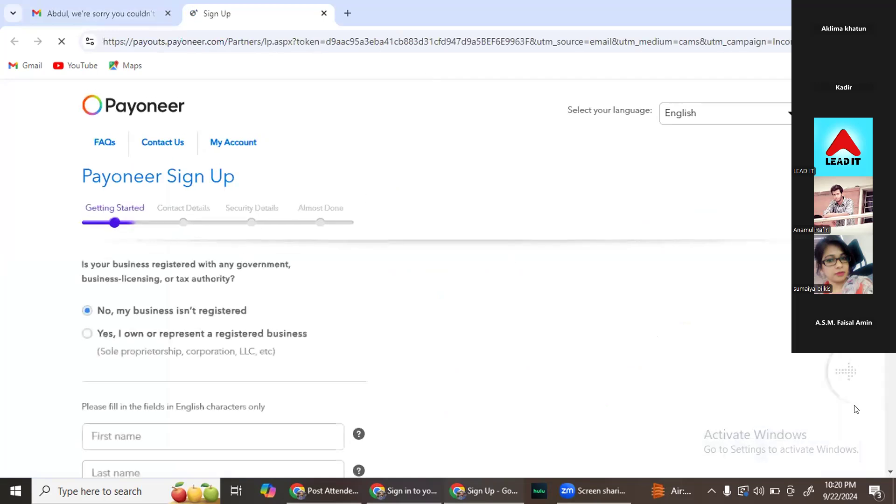
scroll(329, 227, "down", 3)
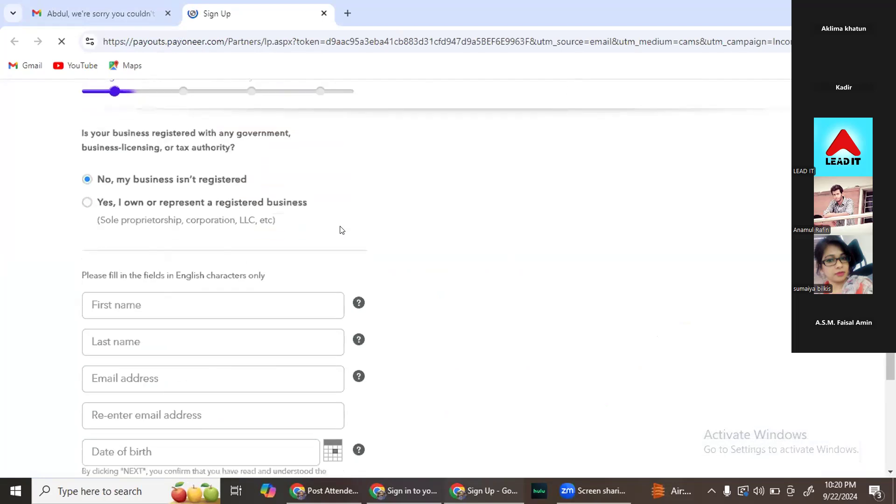
scroll(288, 275, "down", 1)
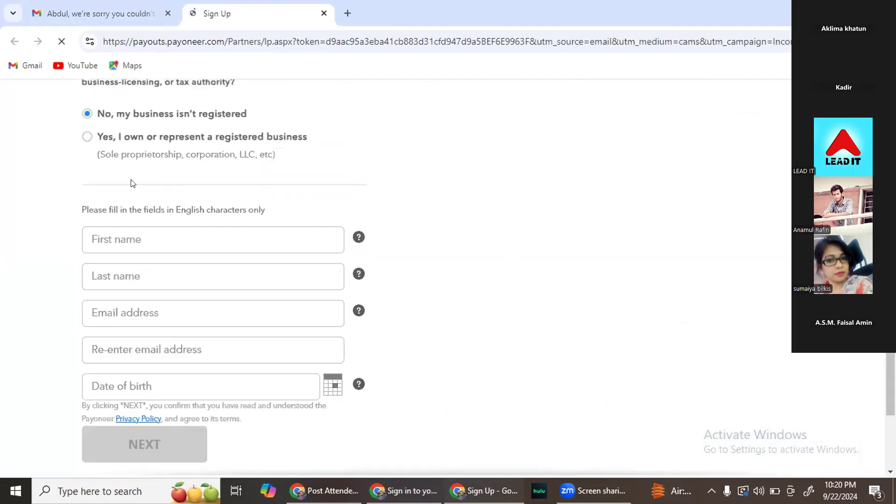
left_click(141, 14)
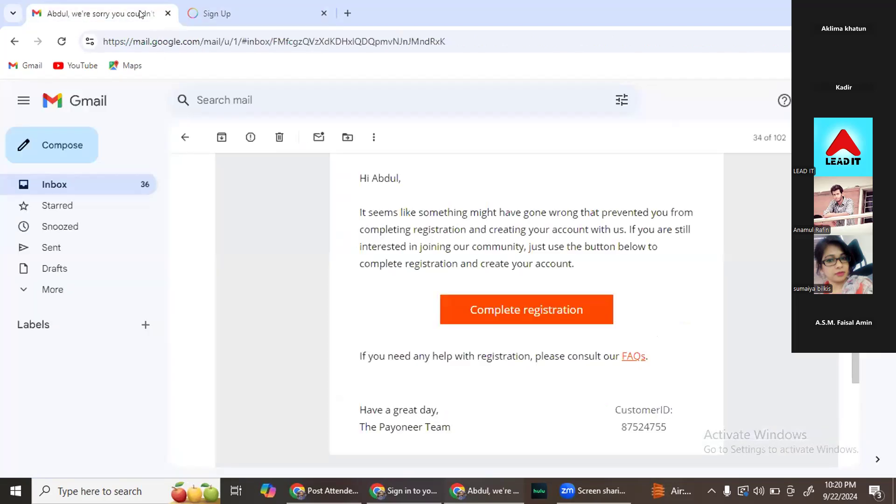
scroll(281, 276, "up", 3)
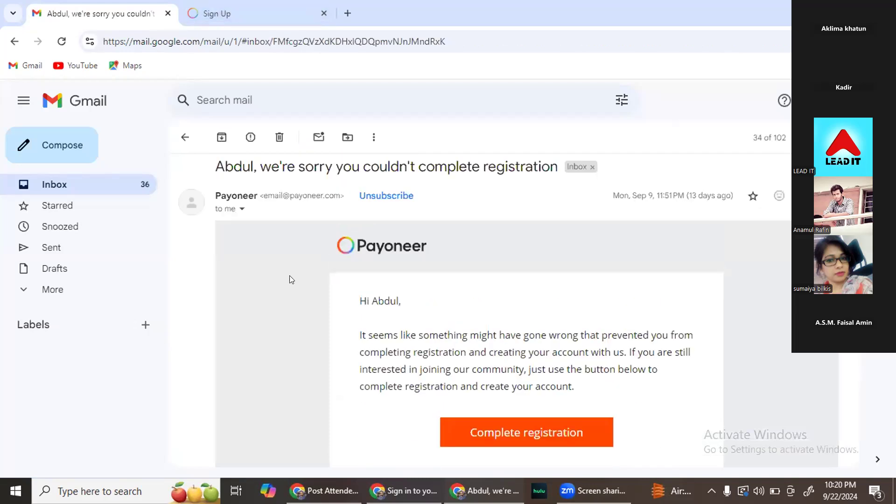
scroll(368, 303, "down", 1)
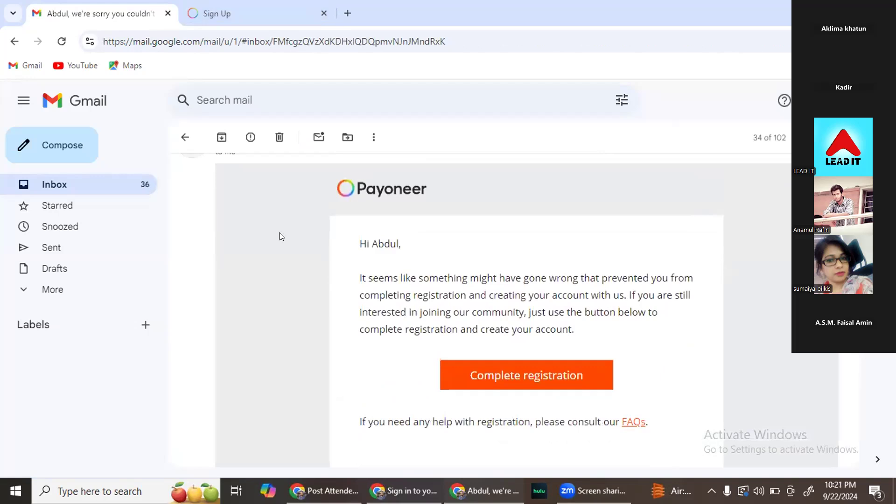
left_click(225, 9)
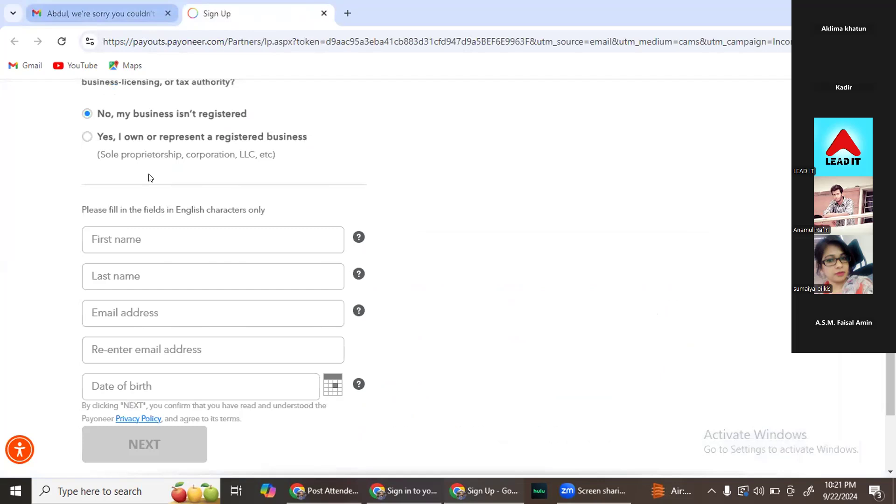
left_click(158, 237)
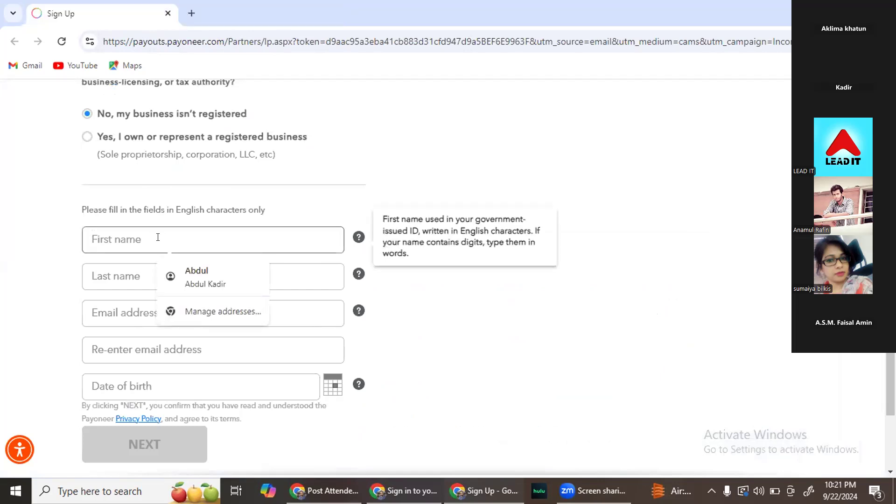
left_click(189, 272)
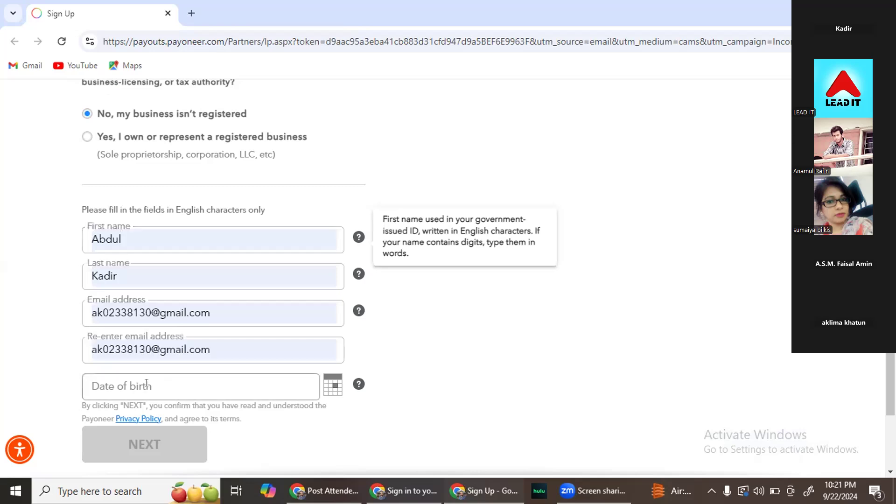
left_click(284, 389)
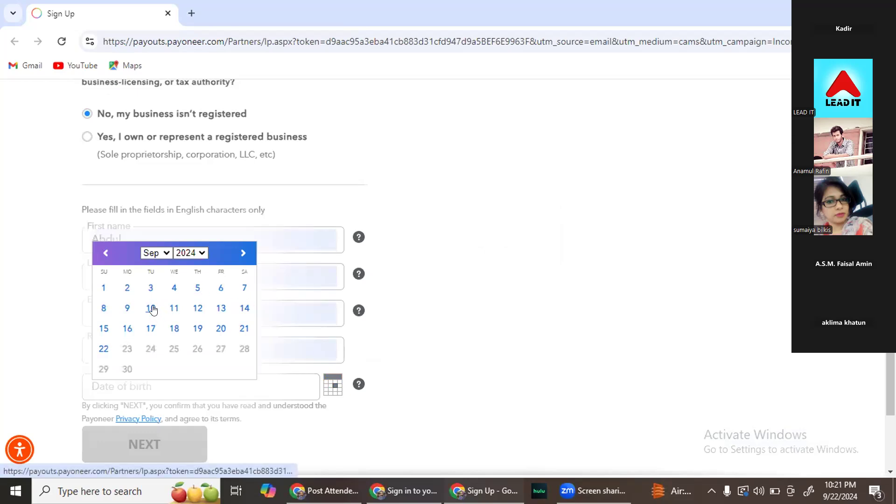
left_click(201, 254)
scroll(201, 170, "up", 14)
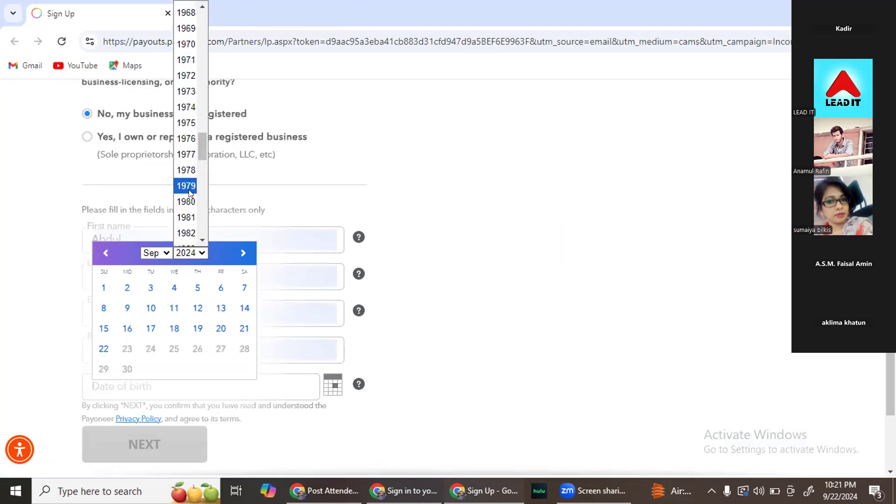
left_click(186, 226)
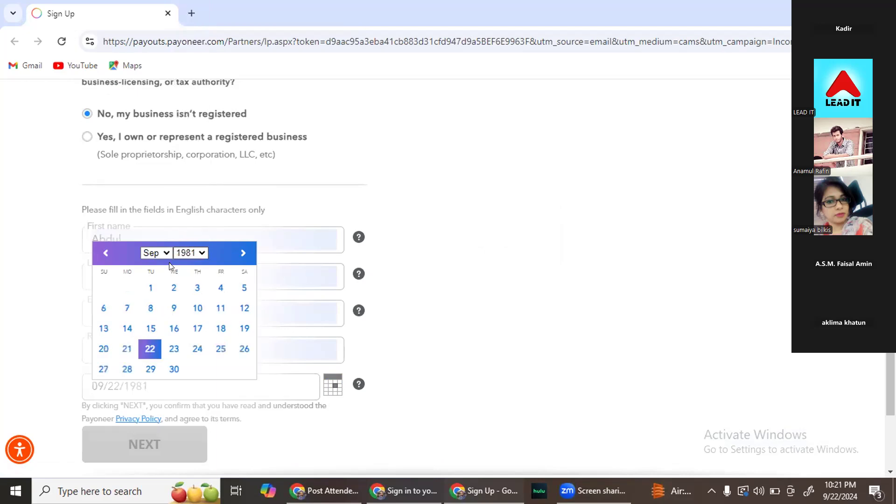
left_click(163, 252)
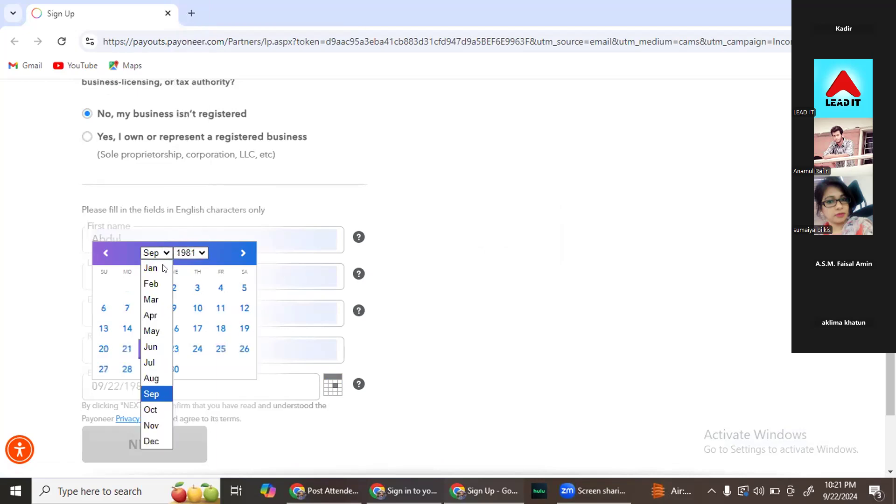
left_click(154, 378)
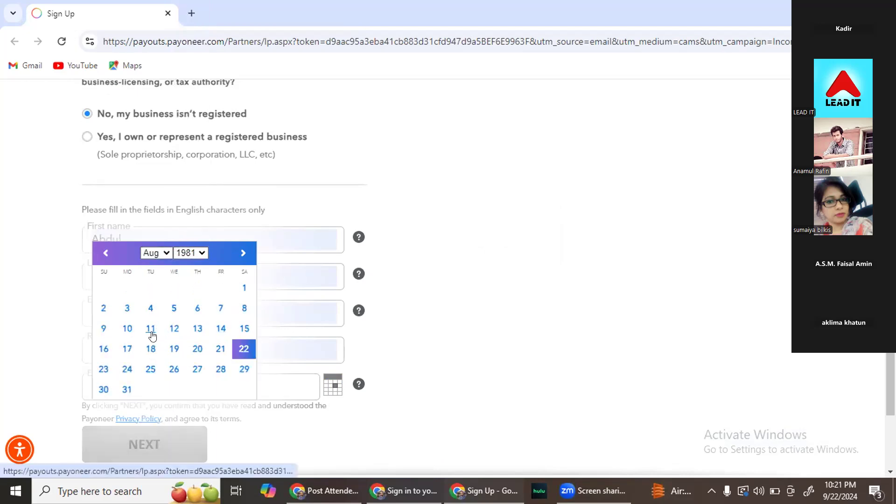
left_click(127, 328)
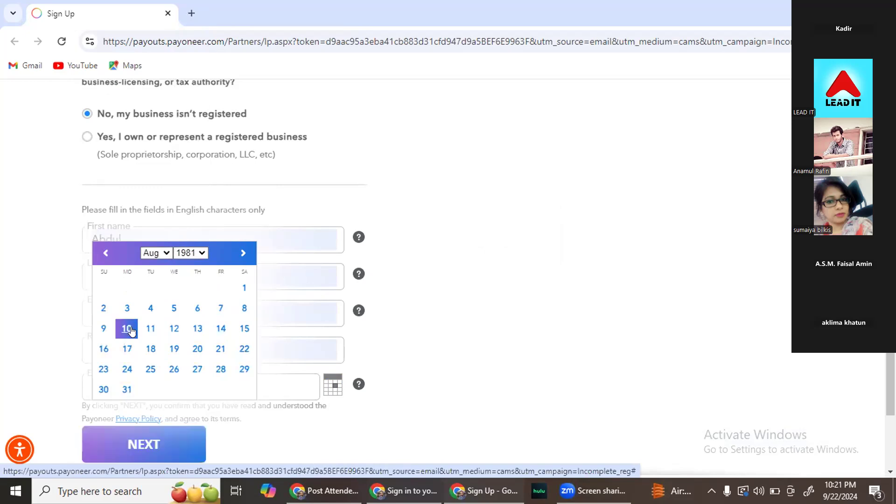
left_click(177, 446)
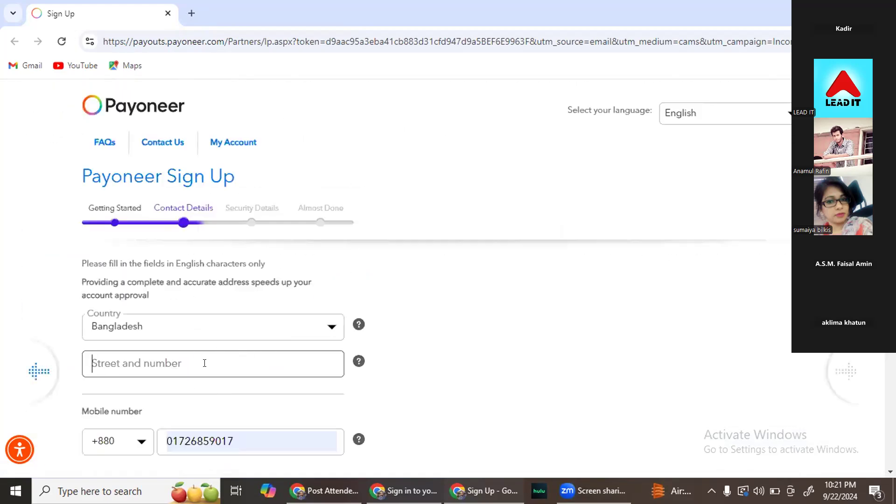
Step: Try autofilling and typing 'Bhairab, Kishoregonj' in the street address, then clear the street field
left_click(125, 365)
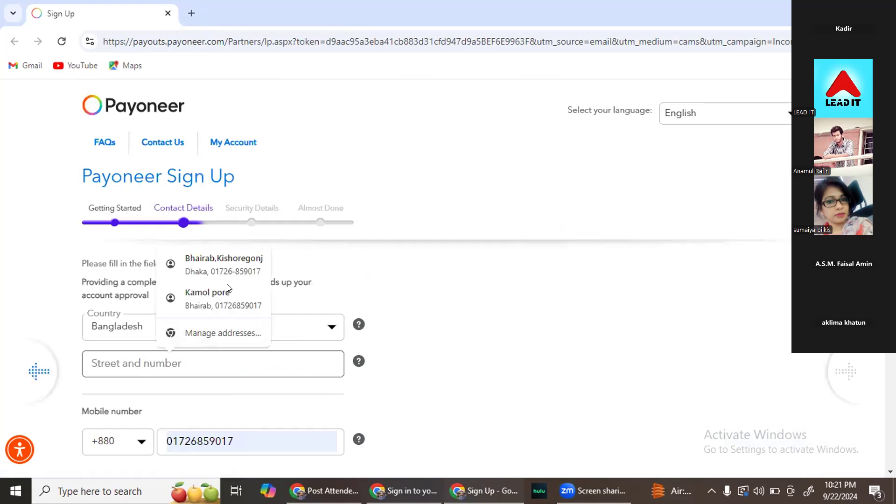
left_click(225, 264)
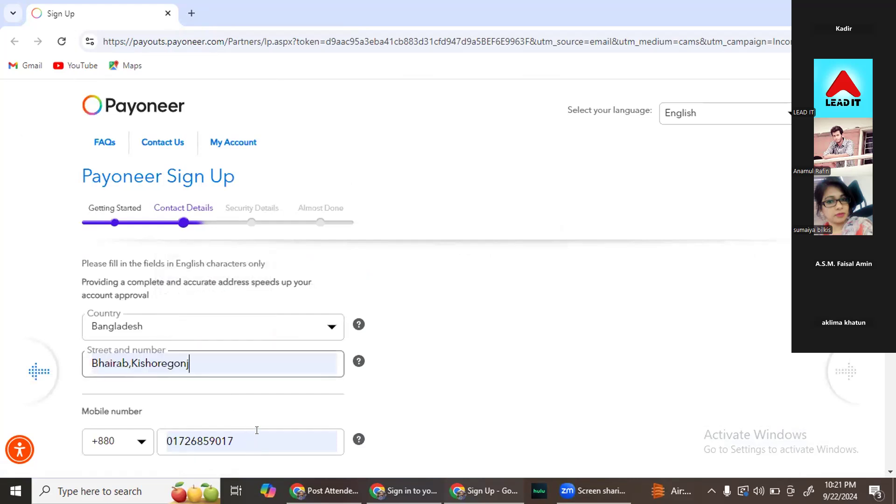
left_click(223, 357)
key("BackSpace")
key("BackSpace")
key("BackSpace")
key("BackSpace")
key("BackSpace")
key("BackSpace")
key("BackSpace")
key("BackSpace")
key("BackSpace")
key("BackSpace")
key("BackSpace")
key("BackSpace")
key("BackSpace")
key("BackSpace")
key("BackSpace")
key("BackSpace")
key("BackSpace")
key("BackSpace")
key("BackSpace")
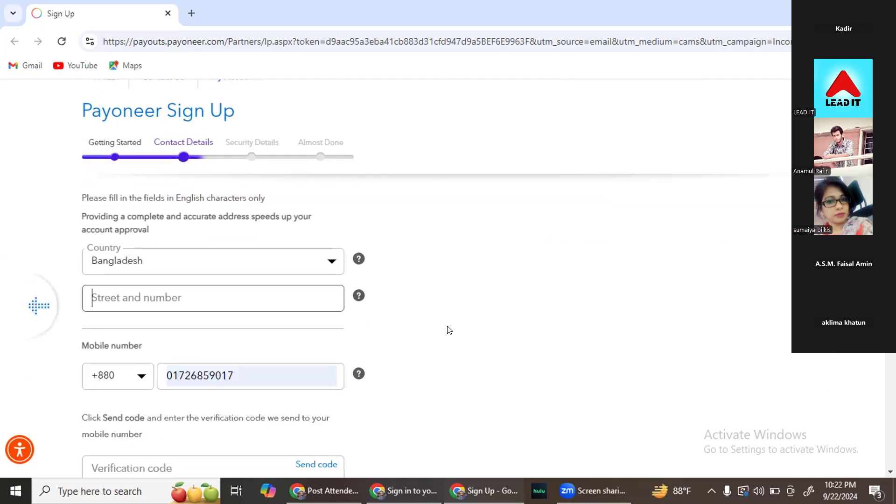
type("bi")
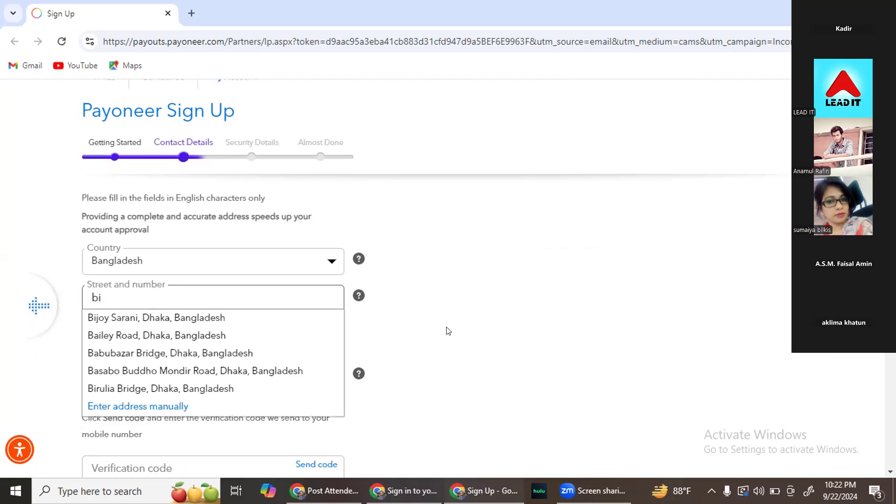
left_click(151, 410)
key("BackSpace")
key("BackSpace")
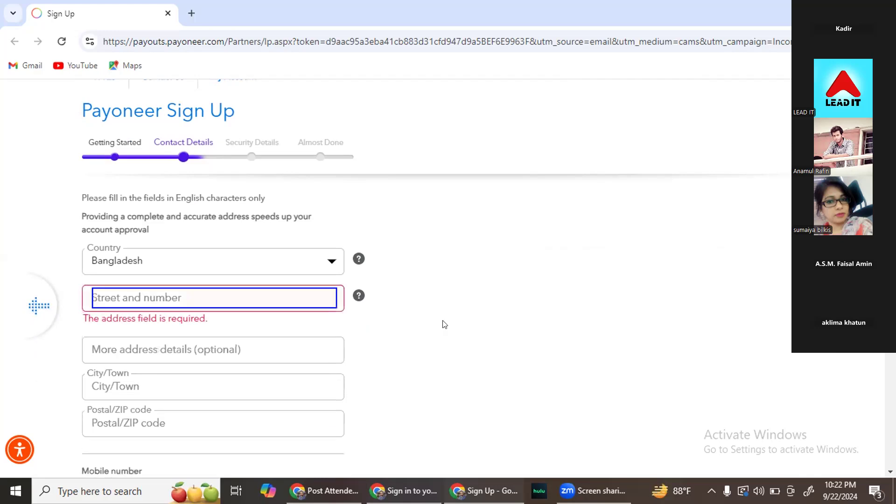
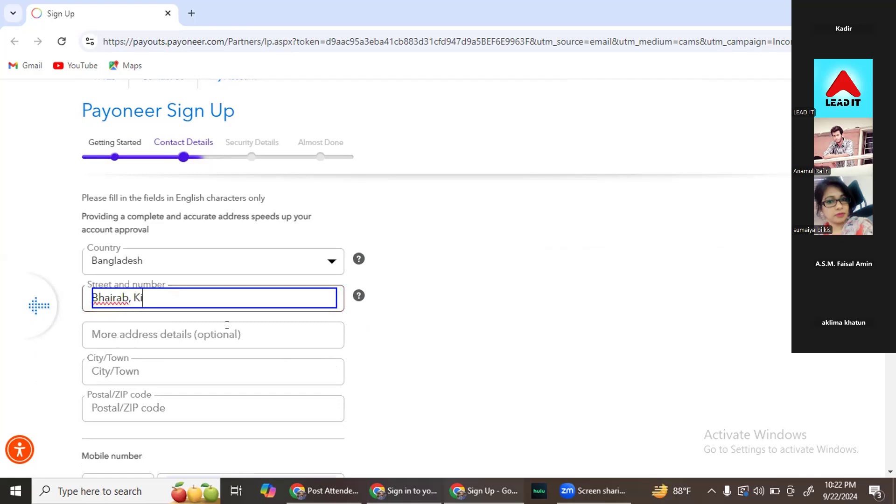
left_click_drag(204, 294, 73, 308)
left_click(73, 309)
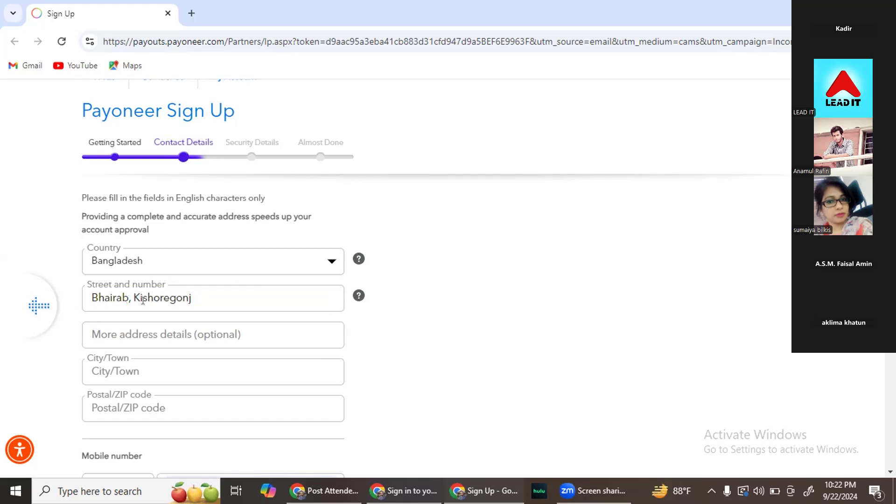
triple_click(229, 289)
key("ctrl+c")
key("BackSpace")
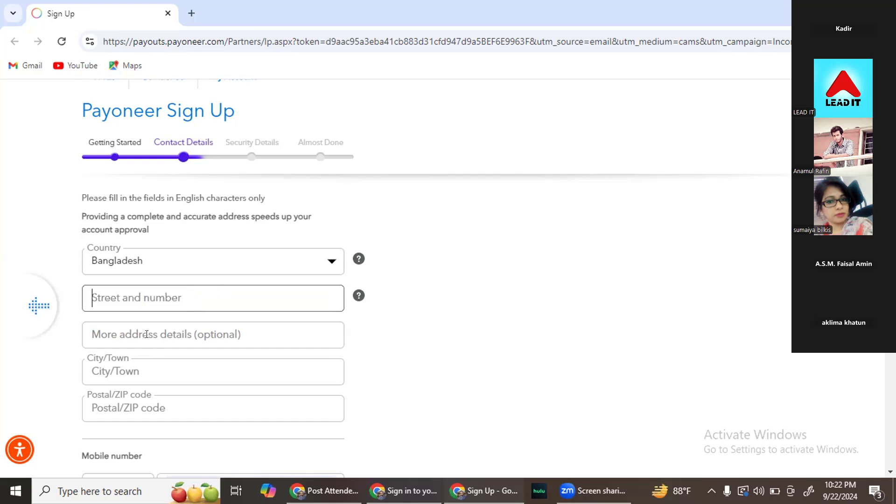
left_click(143, 372)
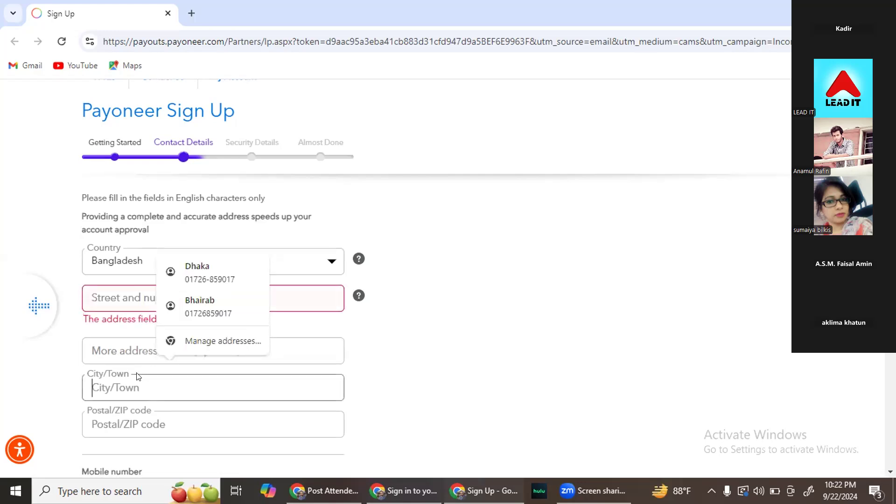
key("ctrl+v")
left_click(115, 295)
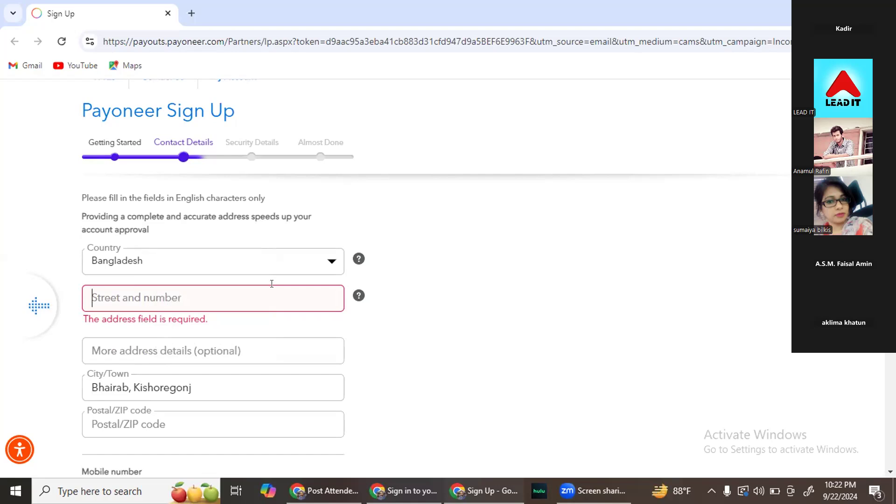
type("G")
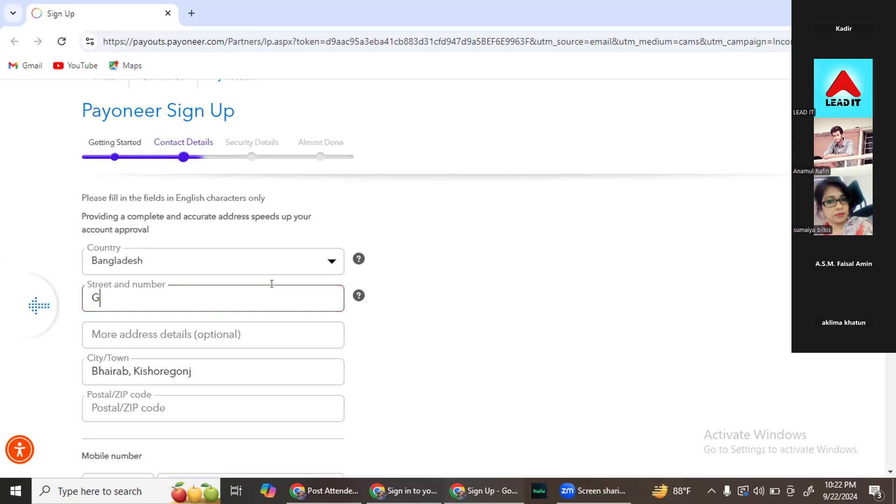
key("BackSpace")
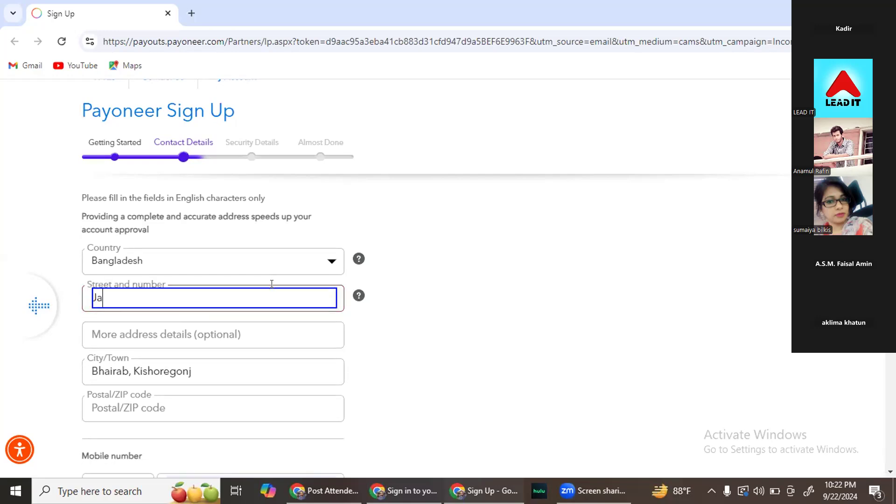
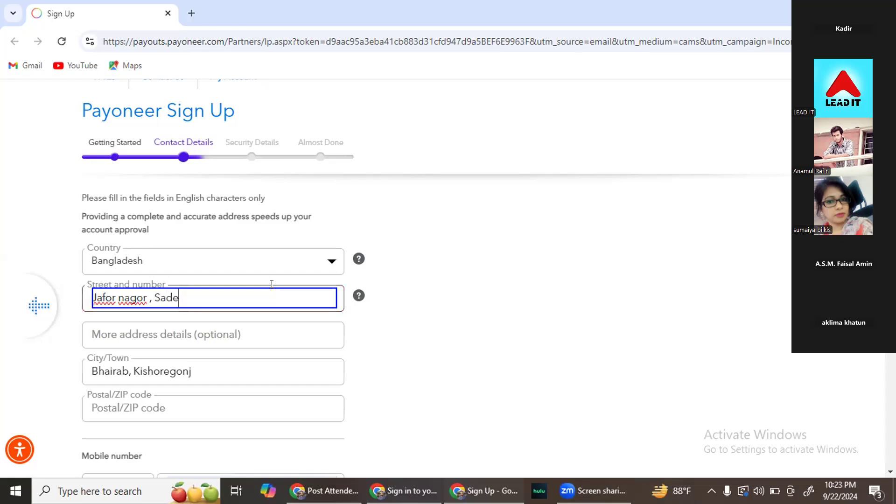
left_click(154, 298)
key("BackSpace")
Step: Go back to Getting Started and return to the Contact Details step with NEXT
key("alt+Left")
scroll(239, 357, "down", 1)
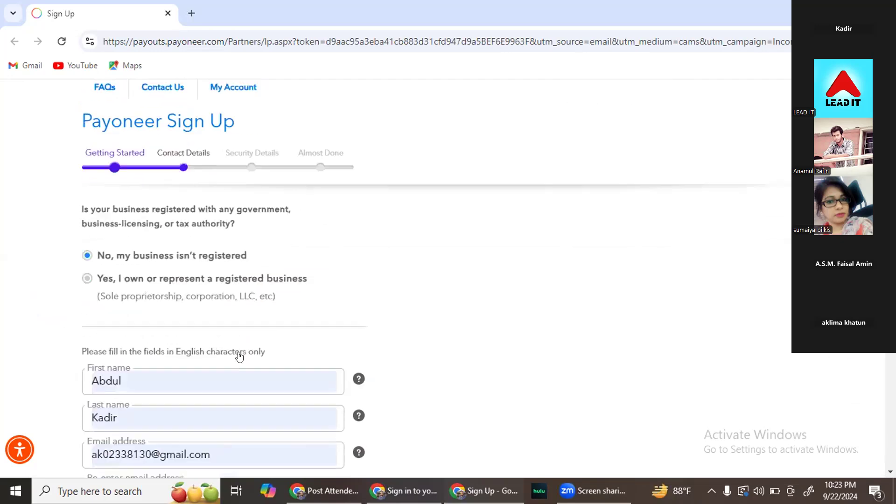
scroll(239, 356, "down", 5)
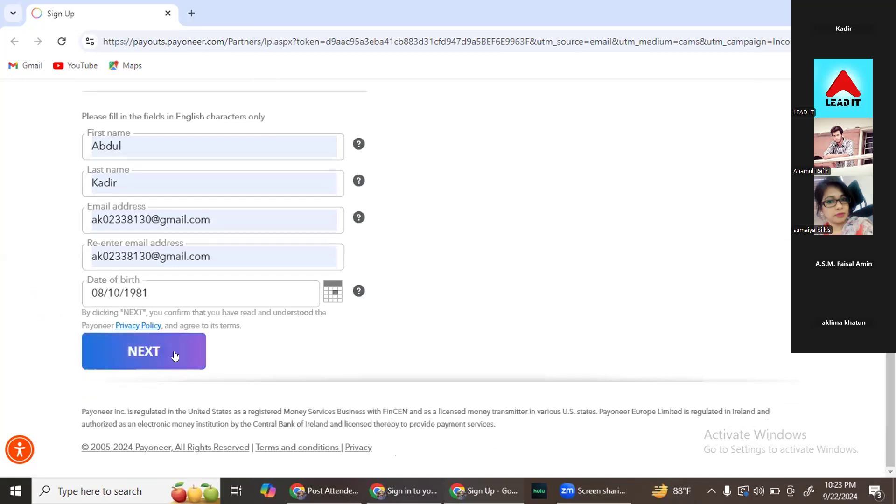
left_click(160, 355)
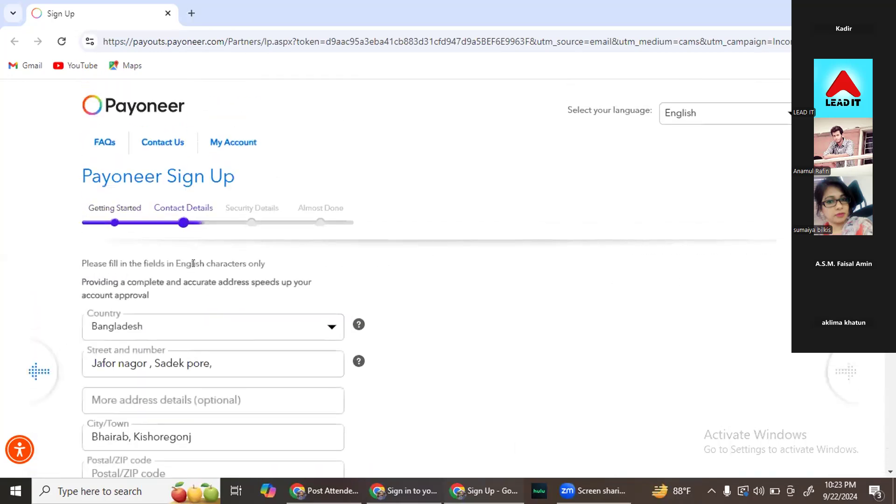
left_click_drag(222, 353, 146, 358)
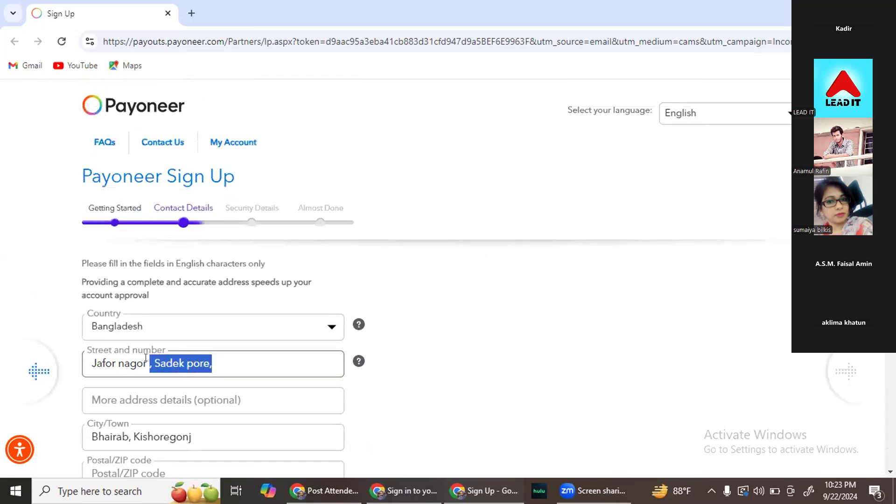
key("shift+Right")
key("ctrl+c")
key("BackSpace")
left_click(124, 394)
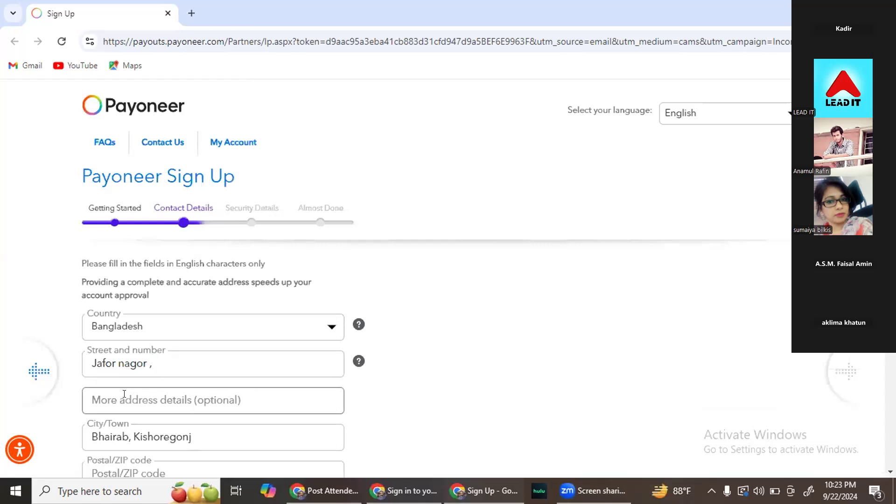
key("ctrl+v")
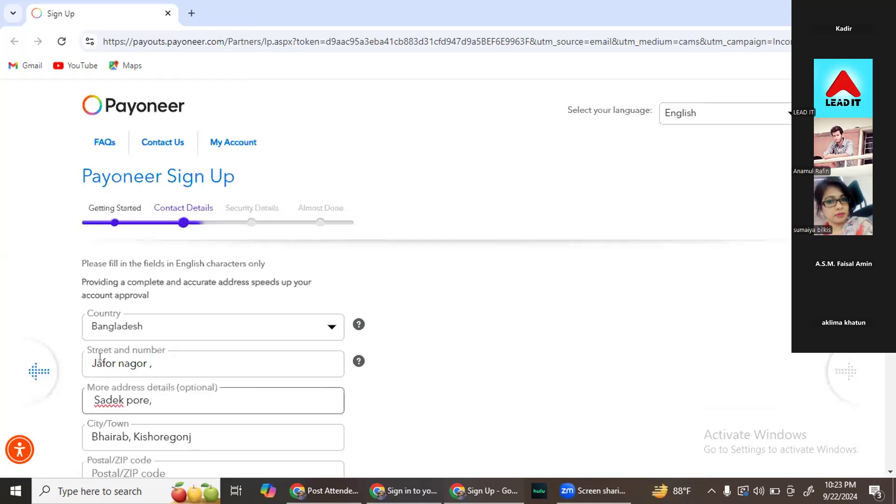
left_click(91, 357)
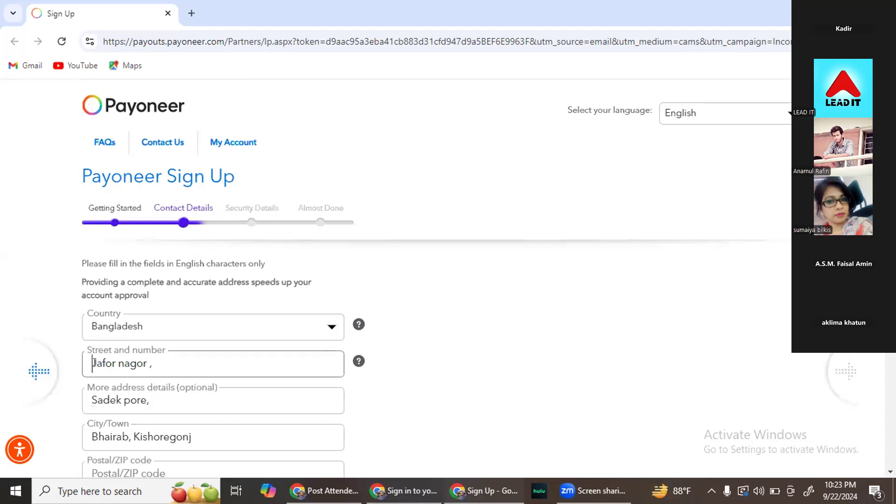
type("V")
type("illage")
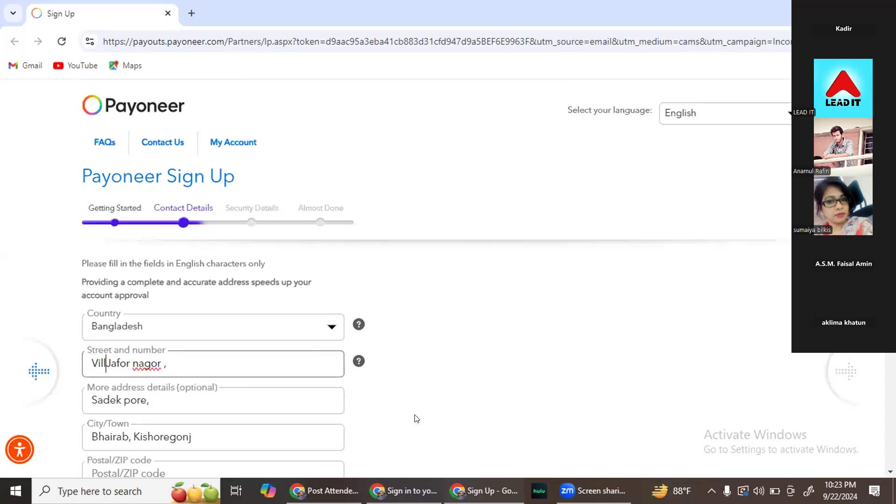
type(":")
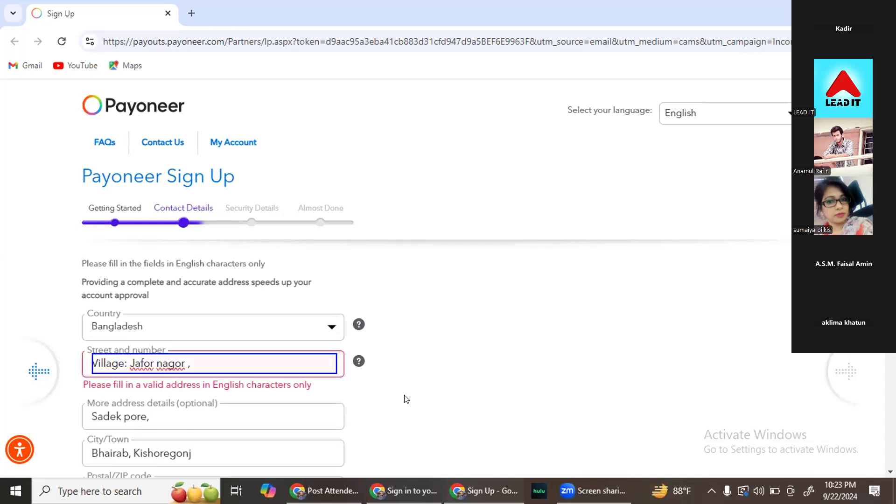
key("BackSpace")
key("BackSpace")
key("BackSpace")
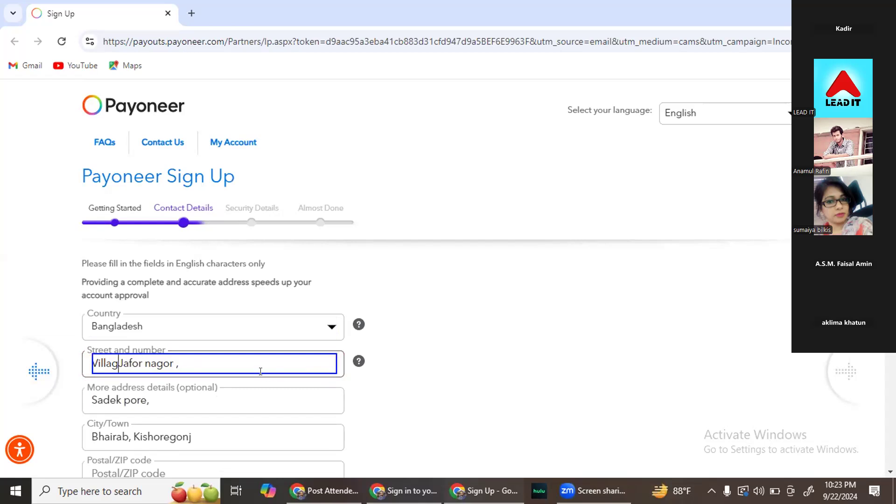
type("e")
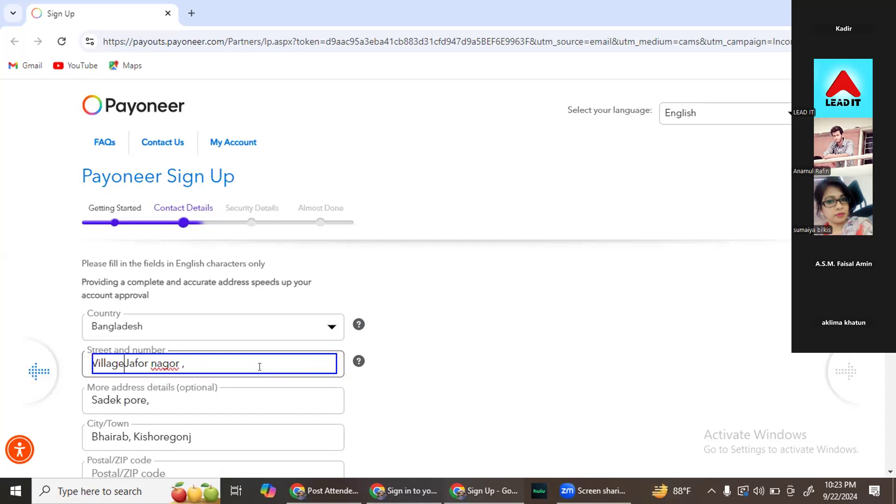
left_click(198, 355)
key("BackSpace")
key("BackSpace")
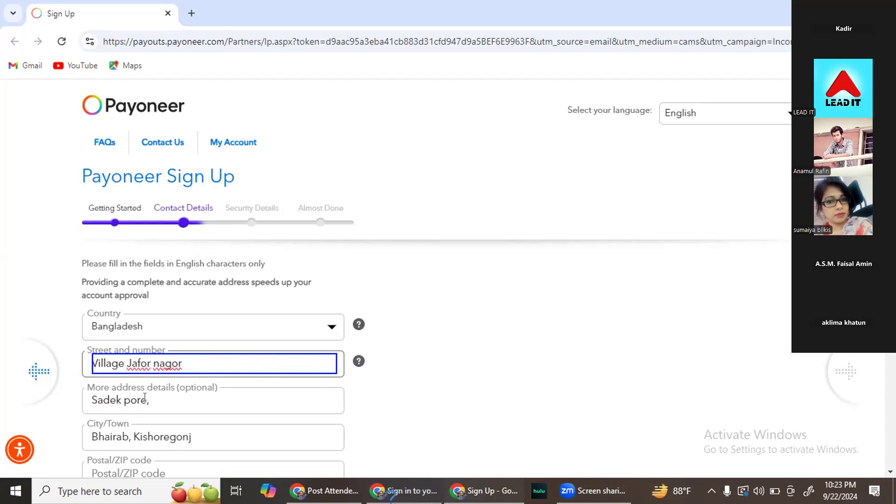
Step: Prefix the More address details text with 'Post Office'
left_click(164, 399)
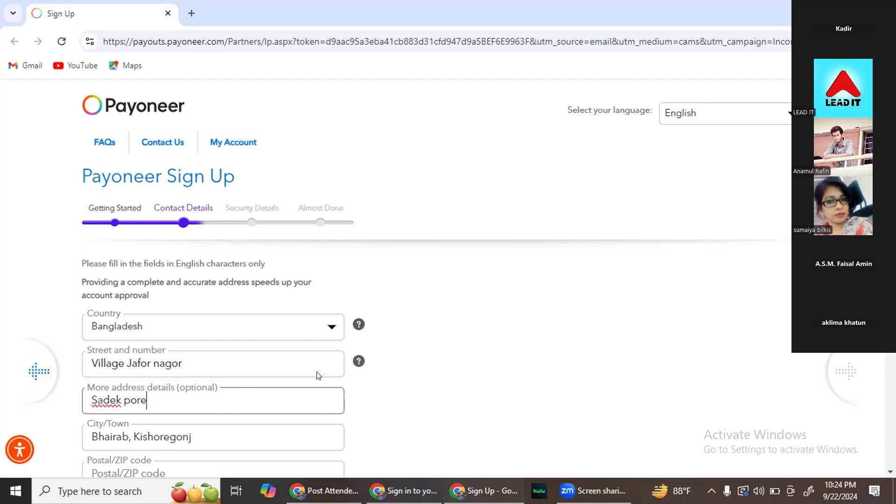
key("Home")
type("Post Office")
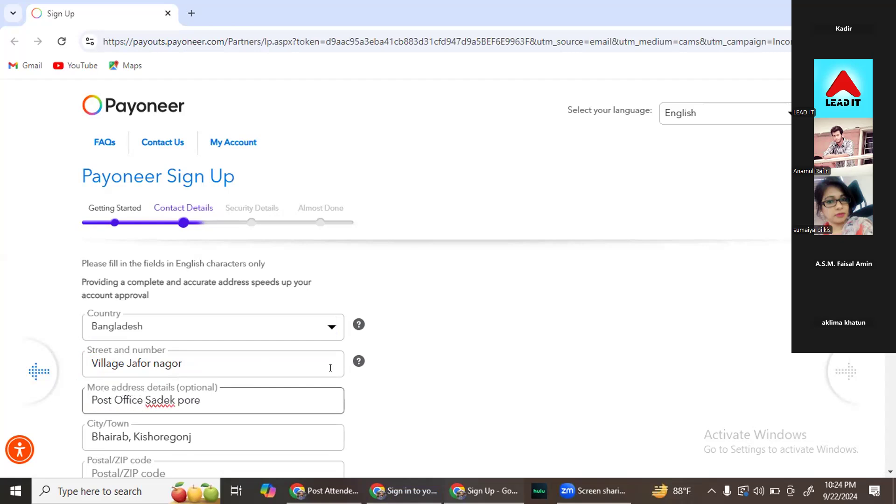
key("BackSpace")
Step: Trim the City/Town field down to 'Kishoregonj'
left_click_drag(125, 437, 86, 433)
key("BackSpace")
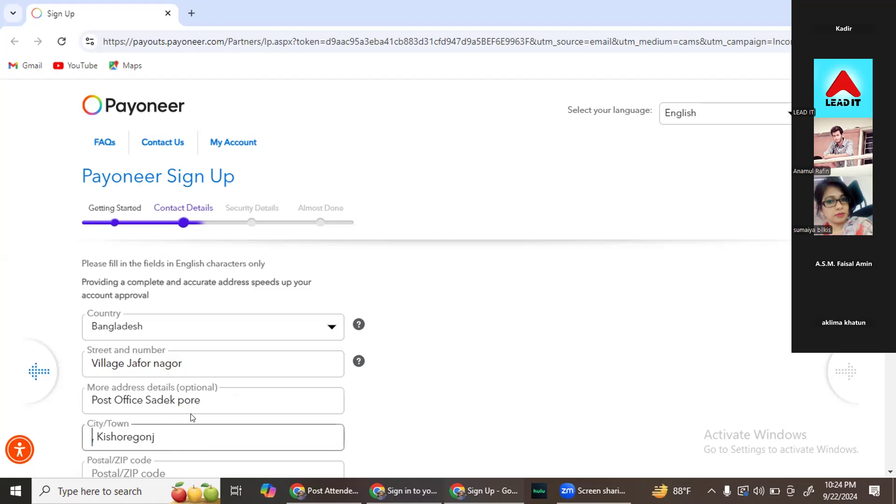
left_click(208, 395)
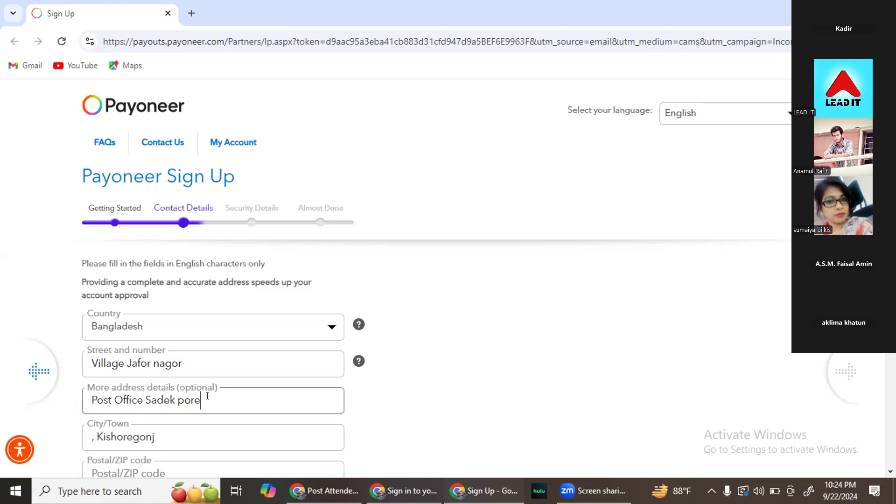
left_click(90, 436)
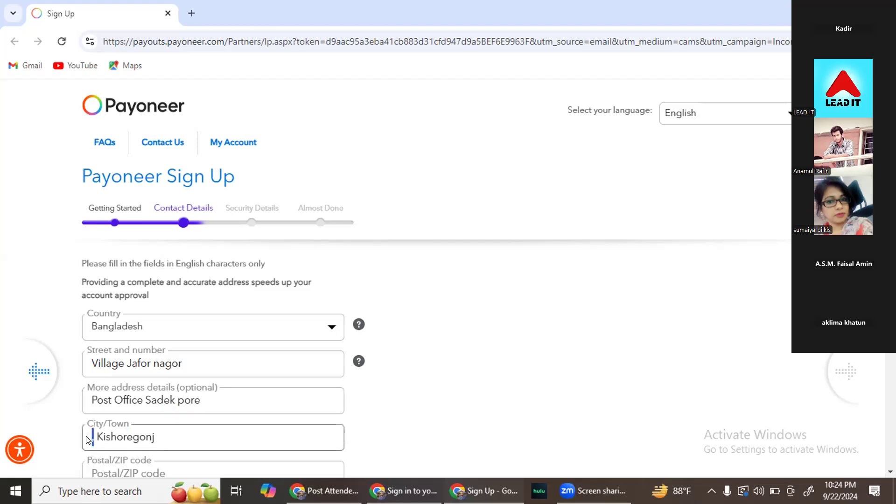
key("Delete")
key("Delete")
Step: Append ', Thana Bhairab' to the More address details field
left_click(199, 397)
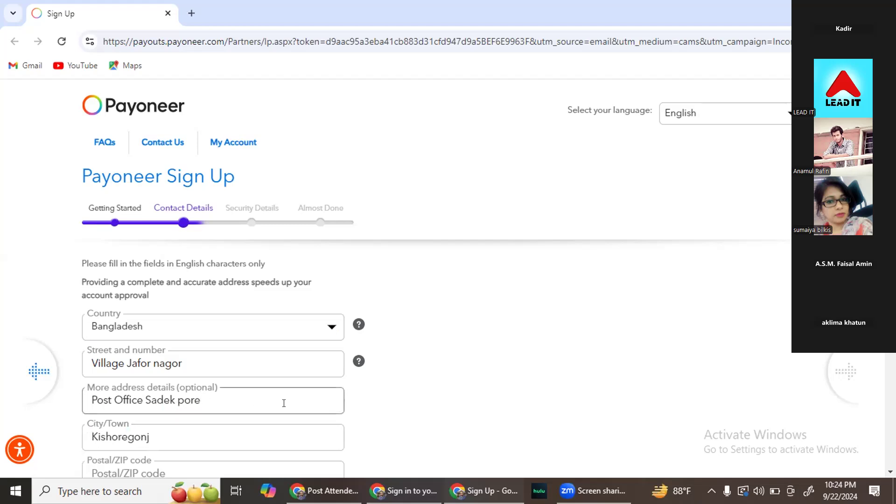
type(", Dist")
key("BackSpace")
key("BackSpace")
key("BackSpace")
type("Tha")
key("BackSpace")
key("BackSpace")
key("BackSpace")
type("Thana Bhairab")
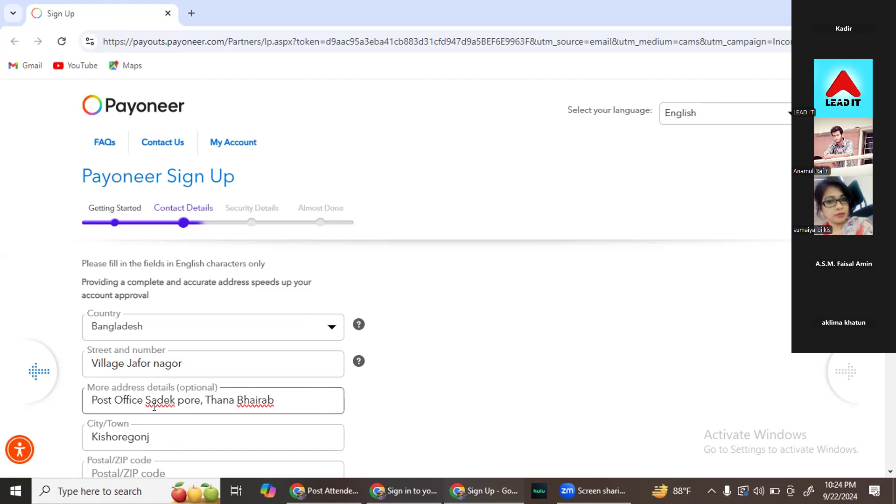
left_click(164, 435)
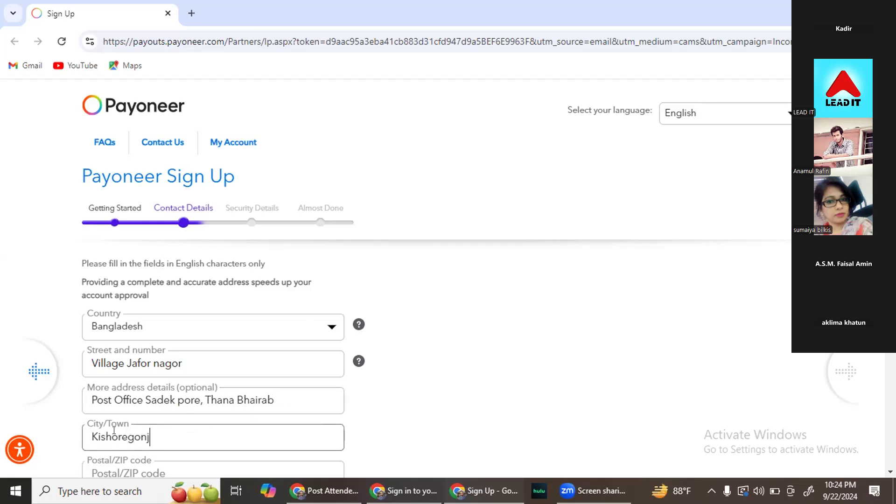
scroll(113, 304, "down", 4)
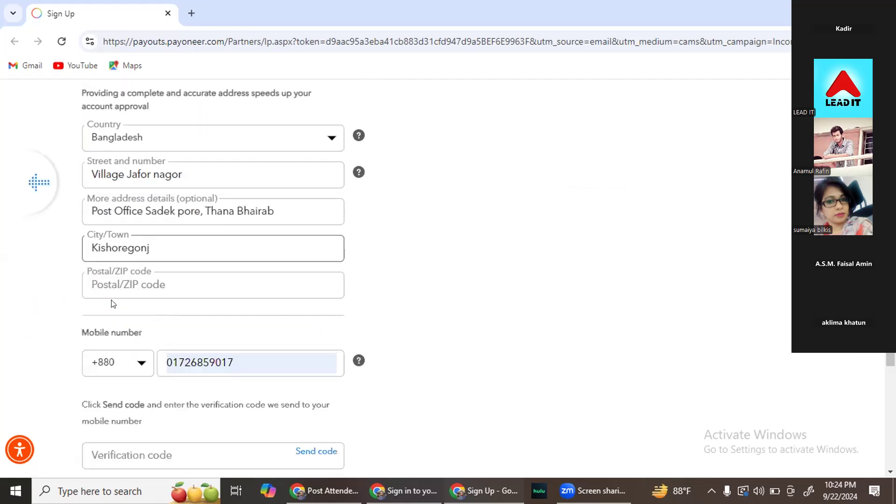
scroll(152, 175, "down", 1)
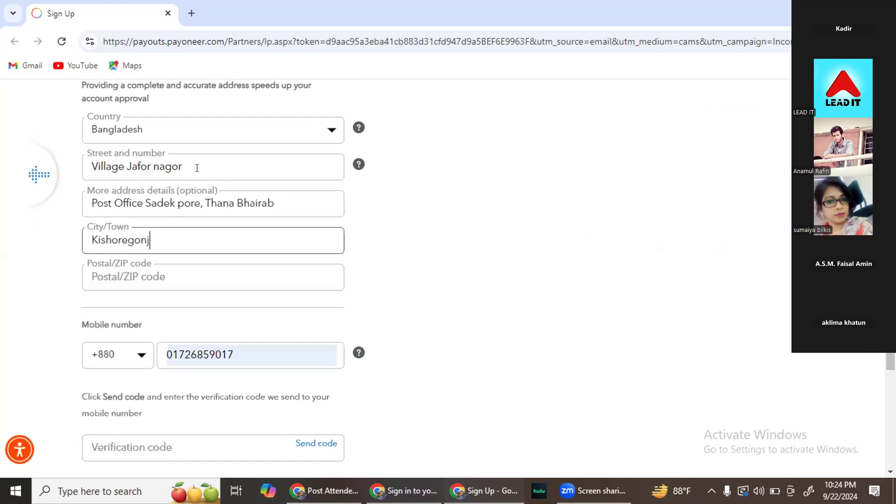
left_click_drag(235, 203, 204, 197)
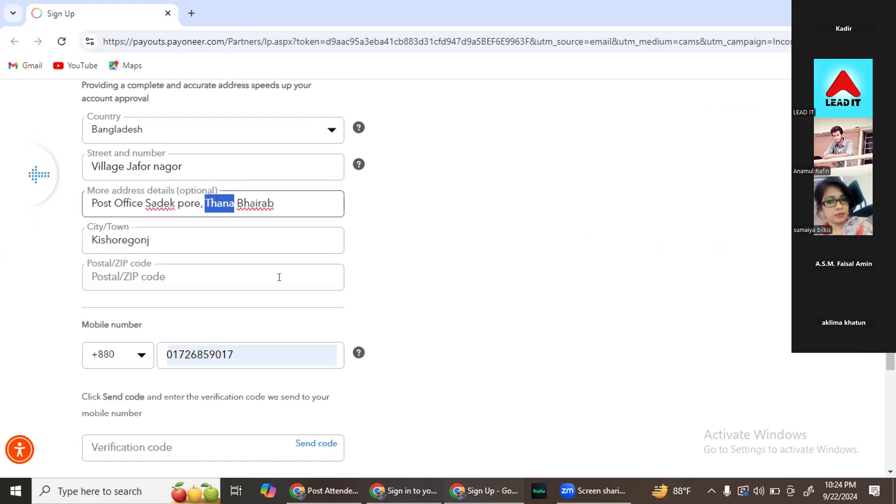
type("Police S")
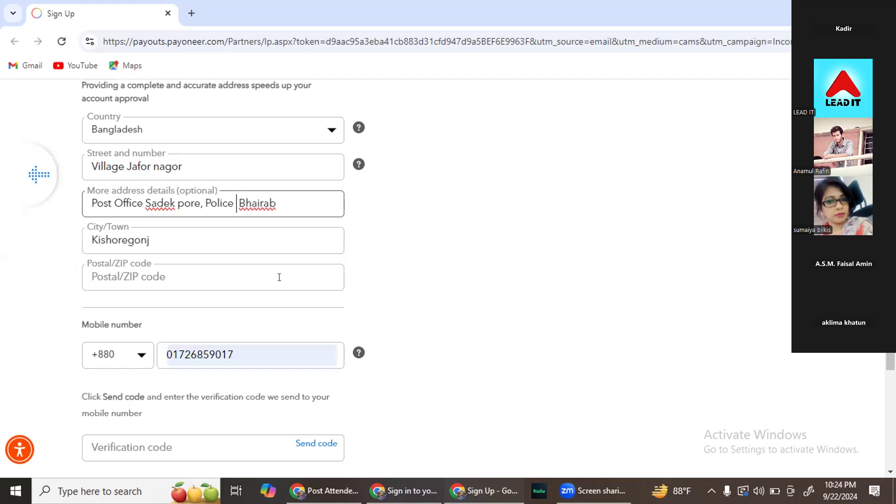
type("tation")
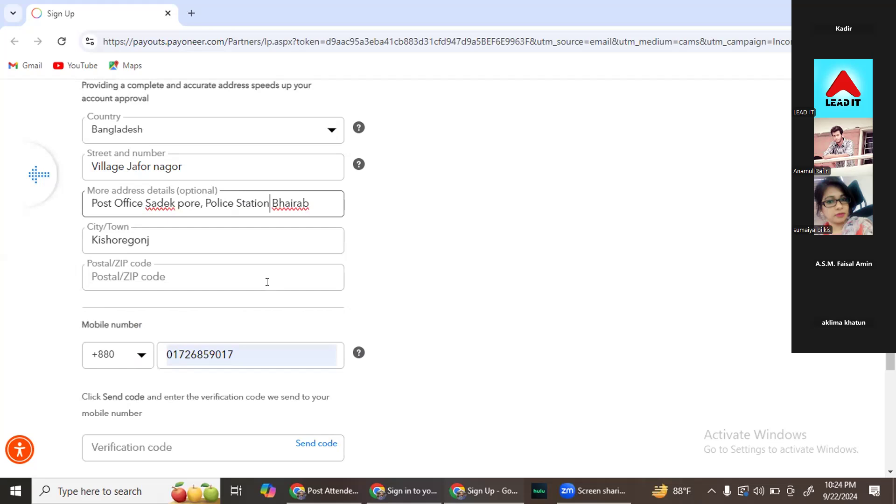
left_click(227, 234)
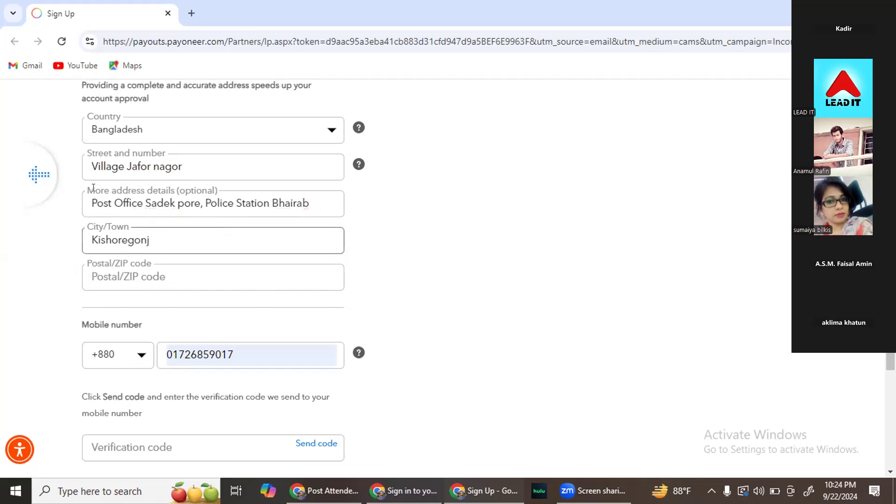
left_click(135, 202)
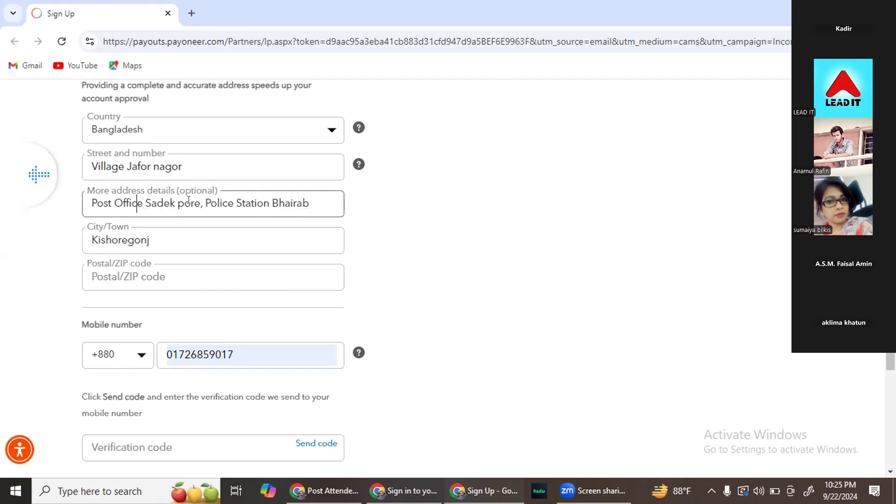
left_click(116, 206)
left_click(226, 214)
Step: Enter postal code 2350, keep the autofilled mobile number, and send a verification code
left_click(185, 270)
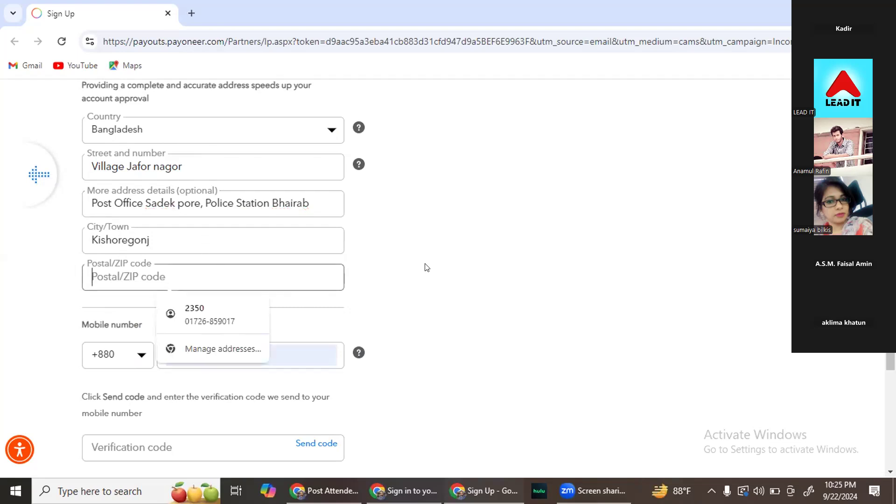
type("2350")
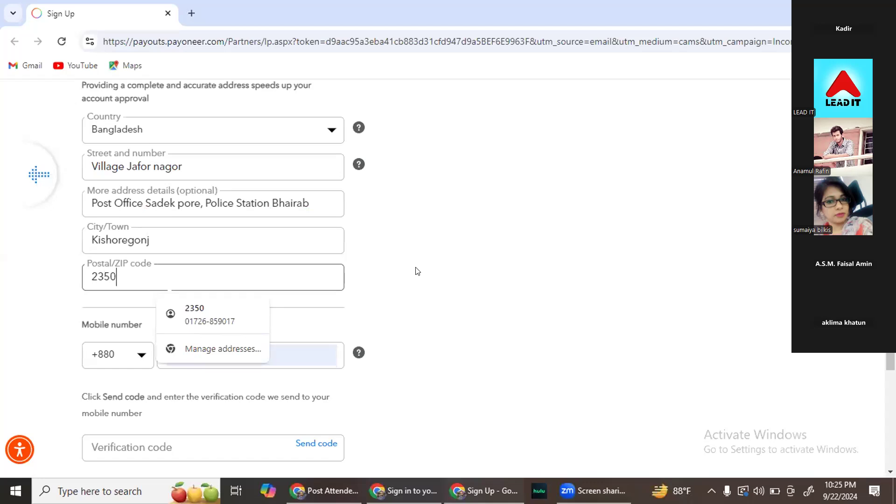
key("Return")
scroll(384, 288, "down", 1)
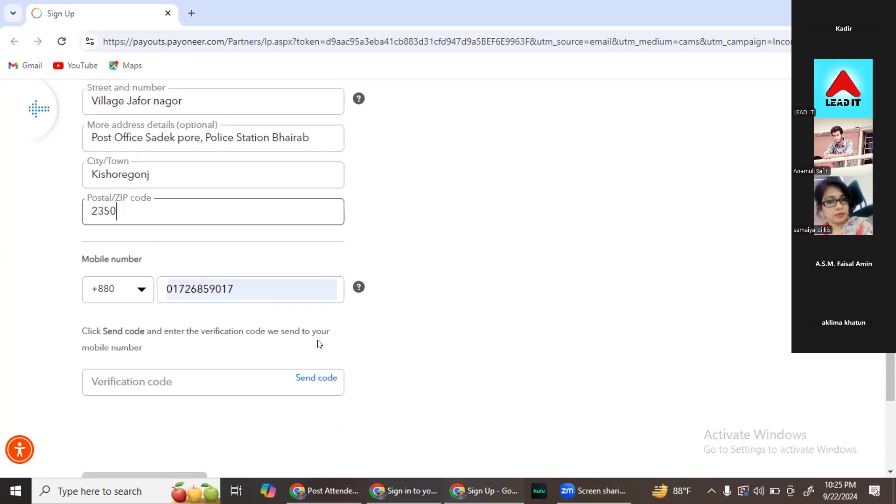
left_click(247, 284)
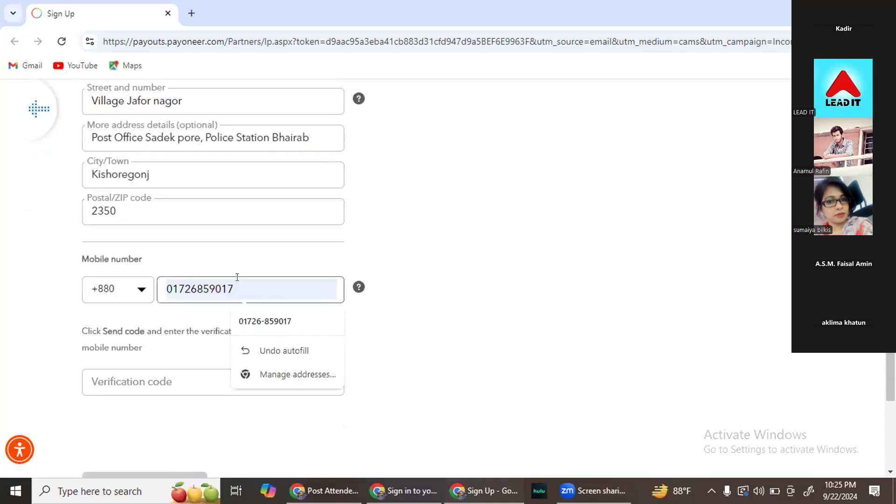
left_click(465, 322)
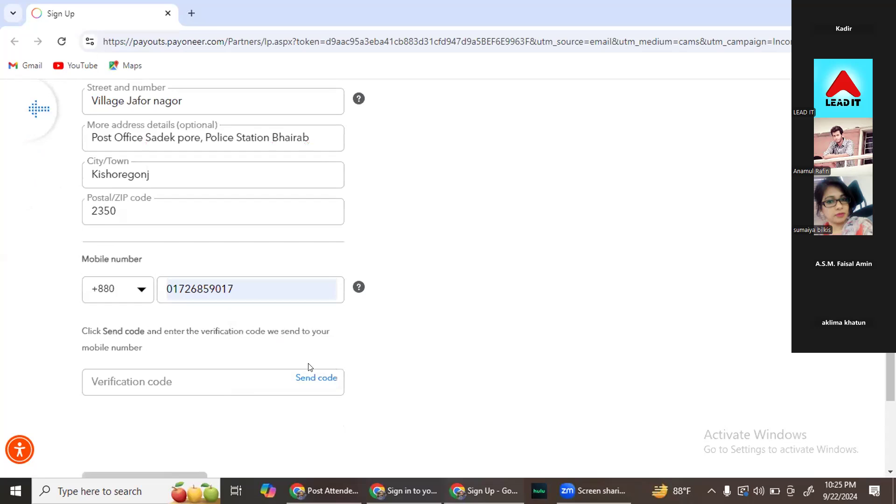
left_click(311, 379)
left_click(174, 379)
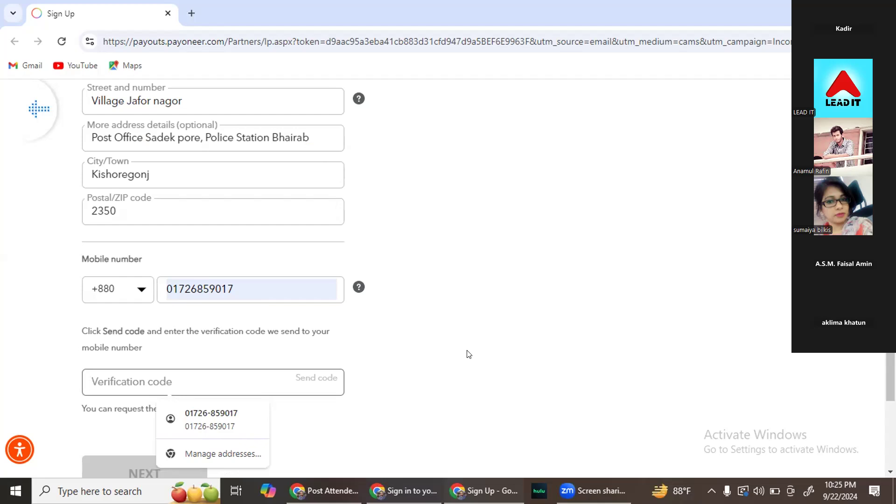
Step: Replace the mobile number under +880 with the user's number minus its leading zero, leaving verification empty
type("3248")
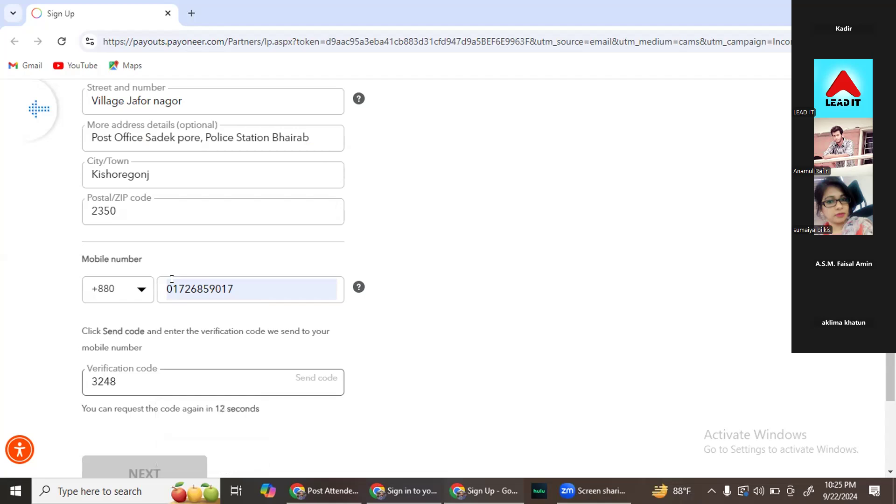
left_click(171, 280)
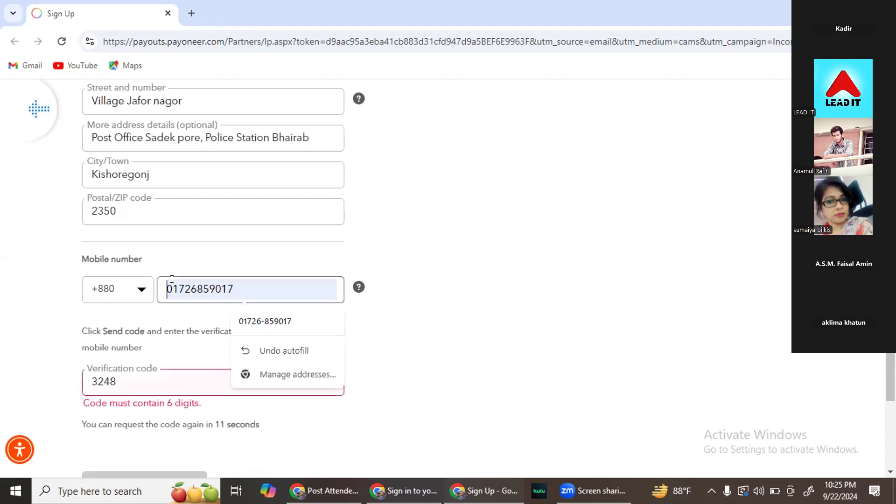
type("25")
key("ctrl+a")
left_click(113, 374)
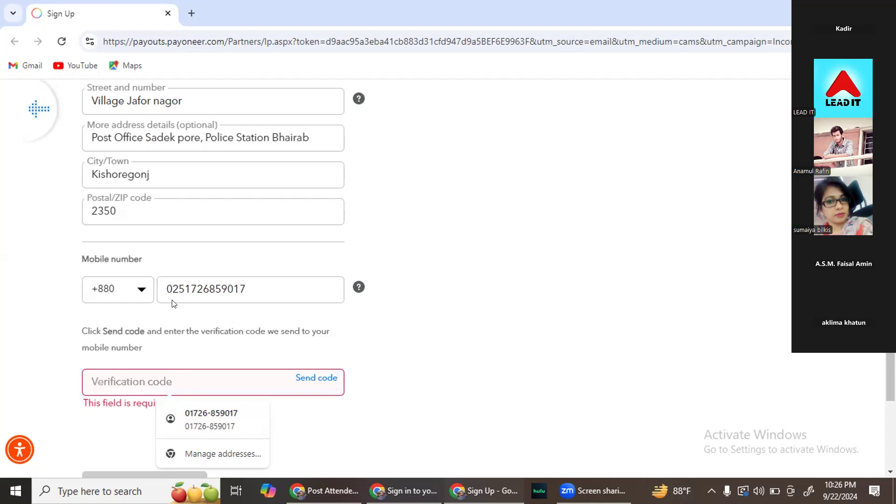
left_click(167, 286)
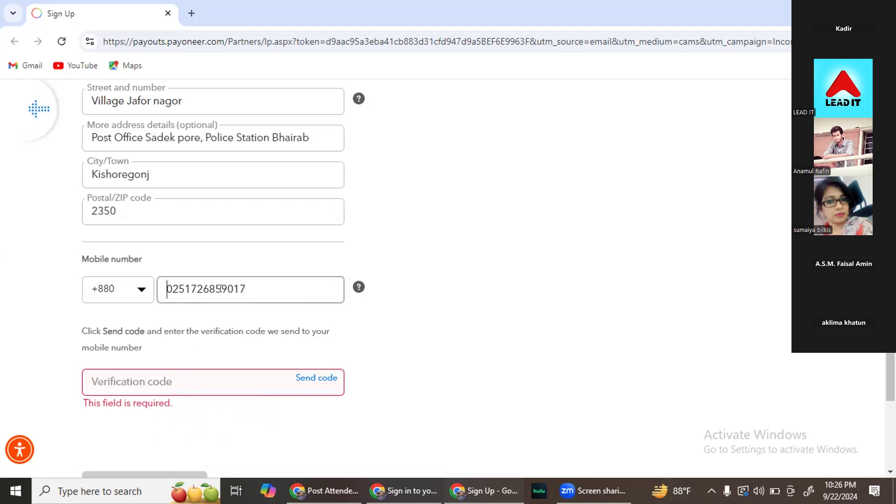
left_click_drag(261, 289, 133, 290)
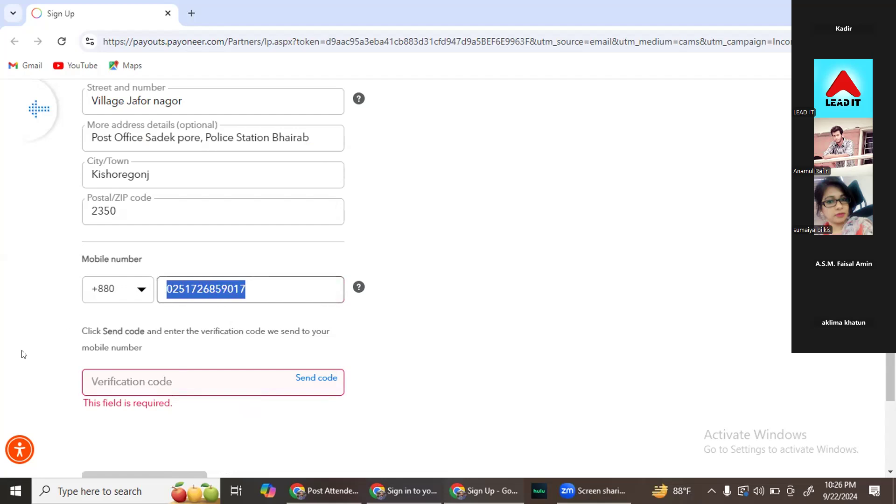
type("01")
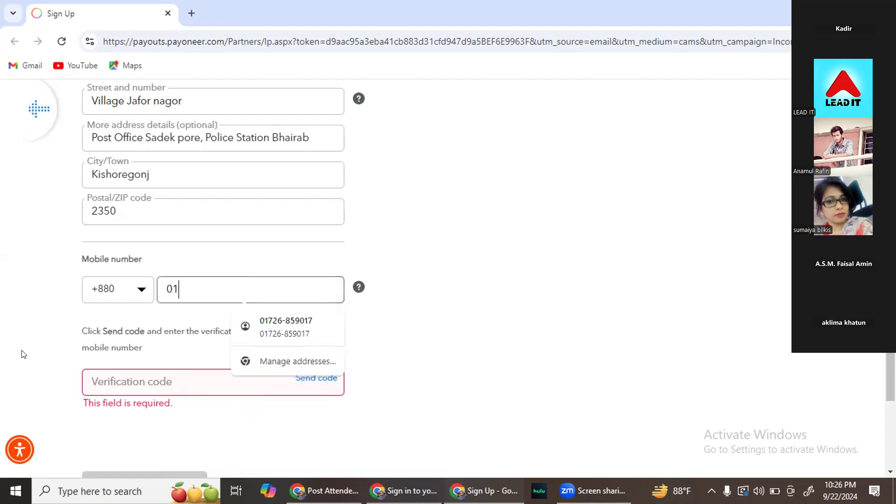
key("BackSpace")
key("BackSpace")
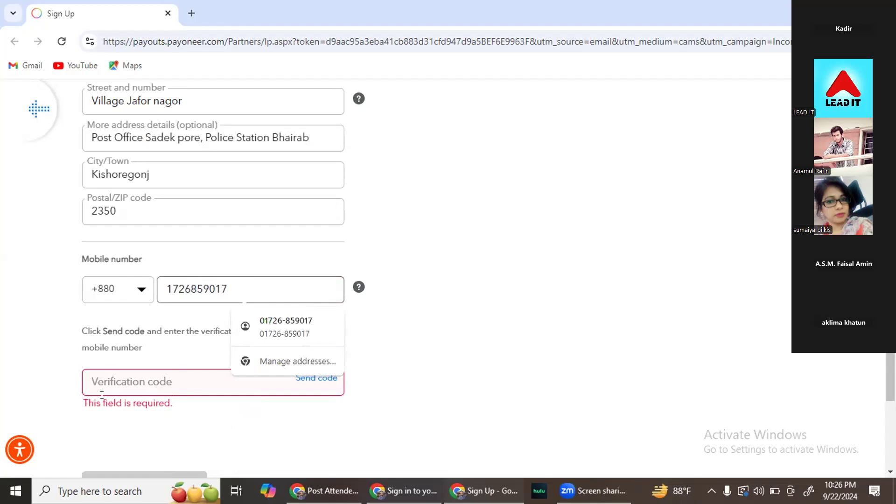
left_click(112, 373)
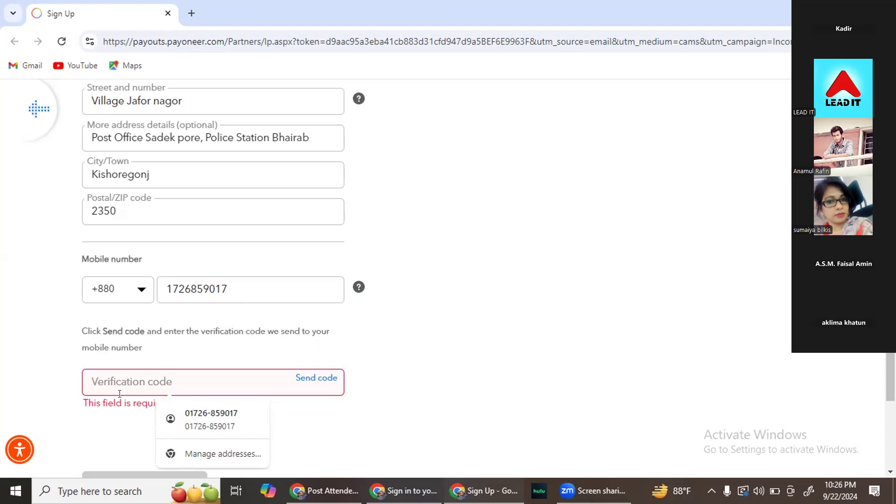
Step: Enter the received six-digit verification code and submit it, which is rejected as invalid
scroll(529, 283, "down", 1)
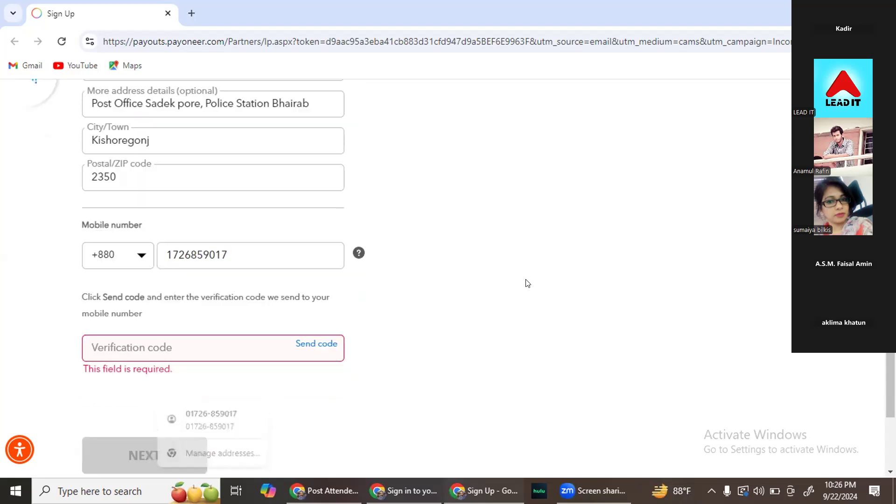
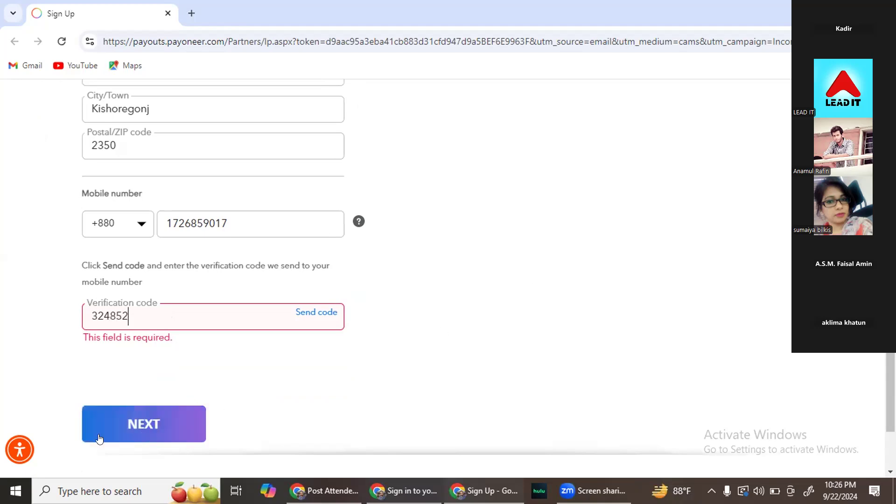
left_click(164, 419)
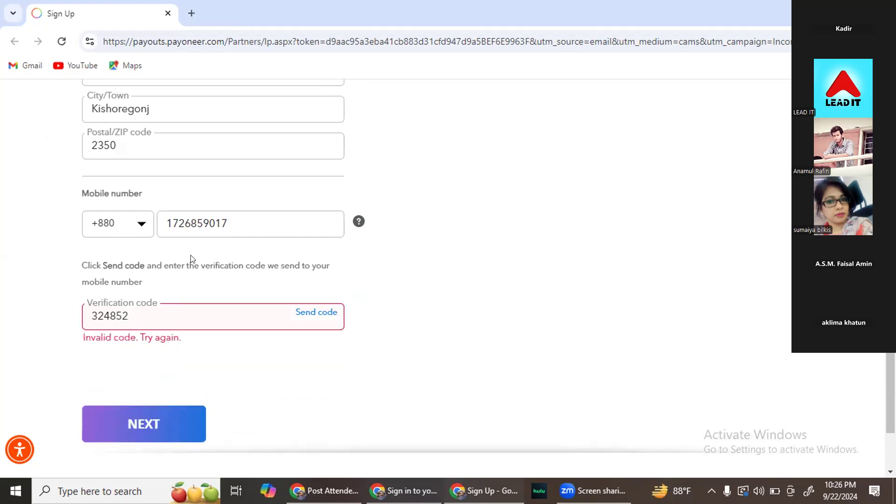
Step: Request a new code, clear the rejected one and type the newly received six-digit code
left_click(309, 311)
left_click_drag(208, 312, 33, 314)
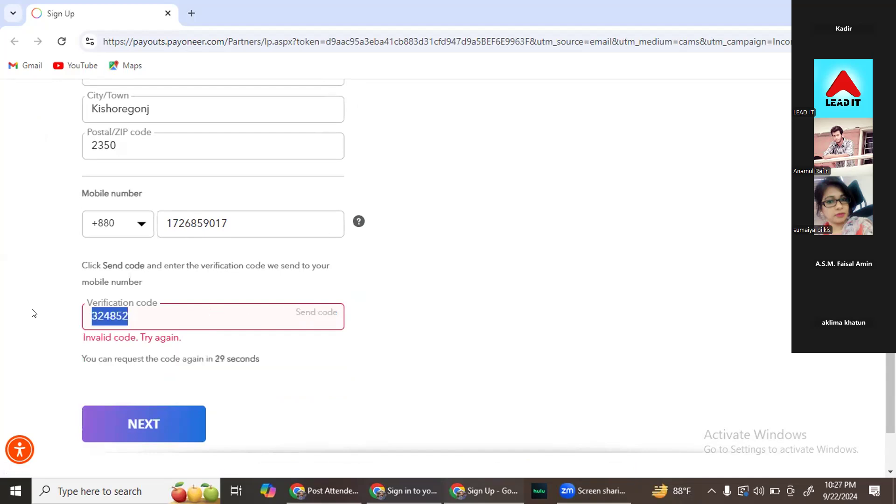
key("BackSpace")
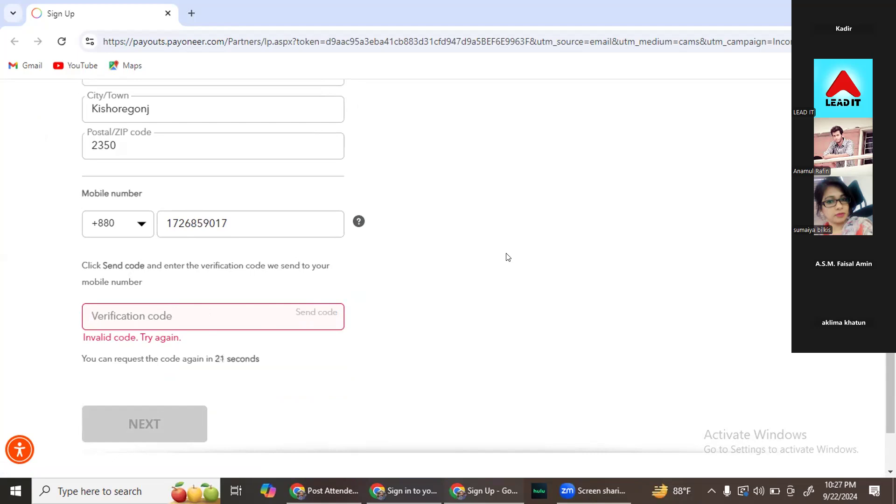
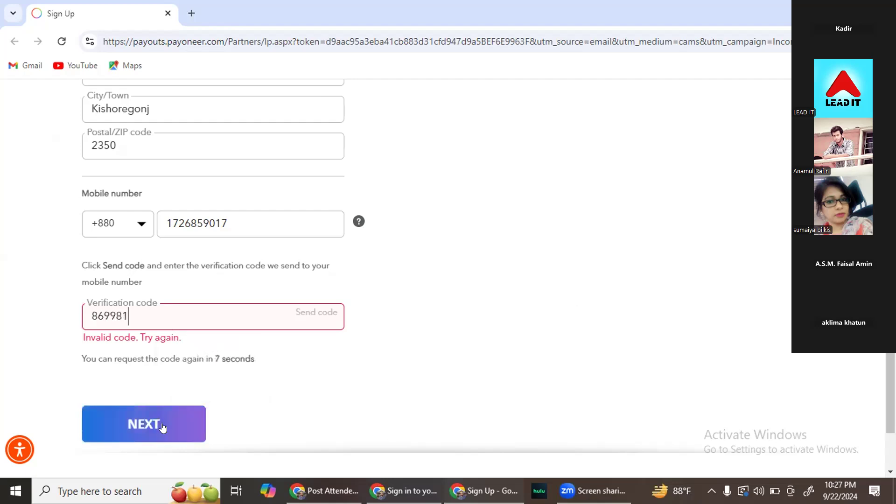
left_click(162, 427)
Step: Submit the code, then enter a new account password on Security Details and retype it to confirm
left_click(162, 424)
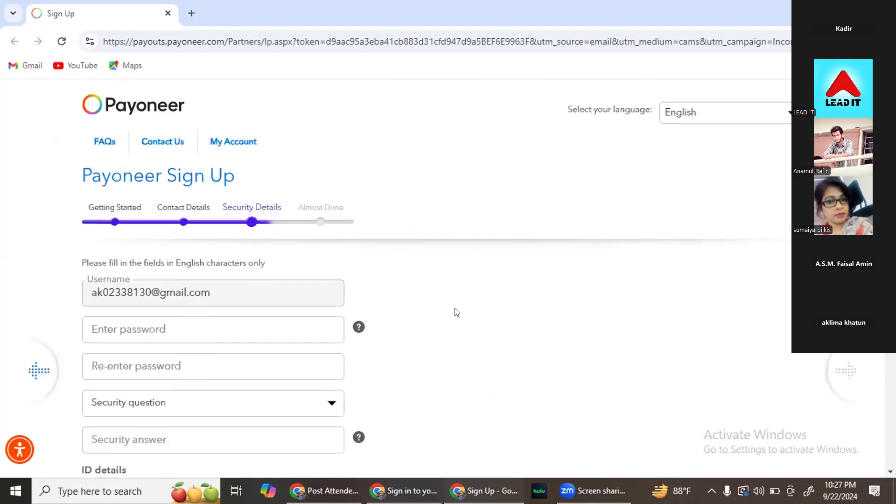
scroll(457, 312, "down", 1)
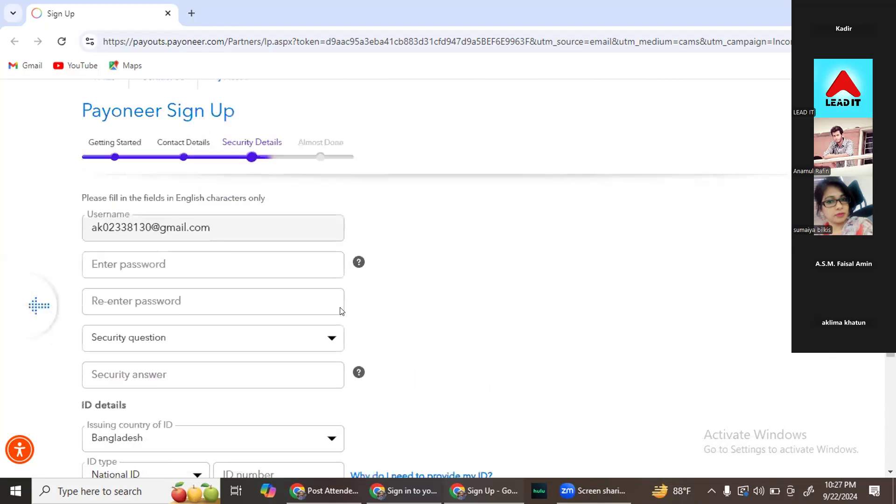
left_click(191, 256)
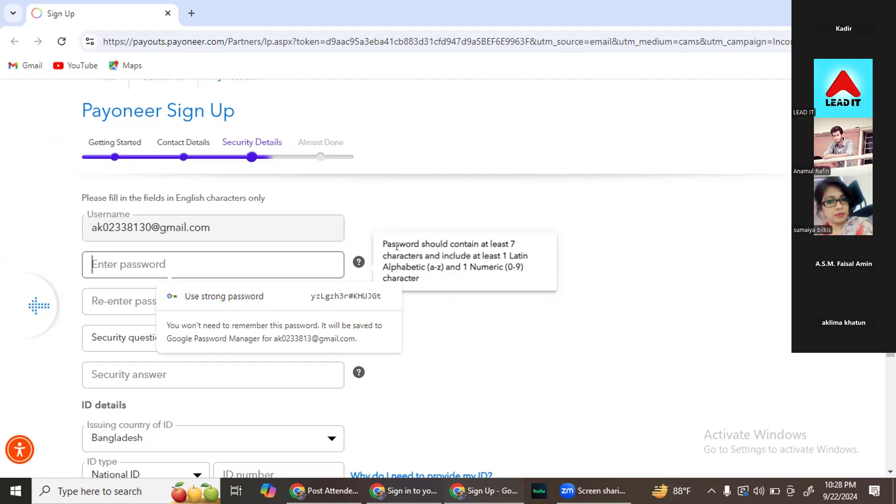
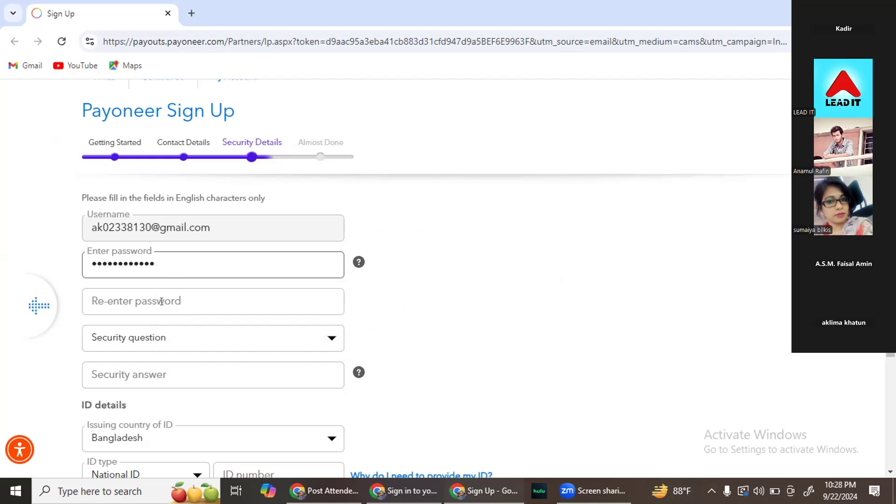
left_click(178, 289)
type("••••••")
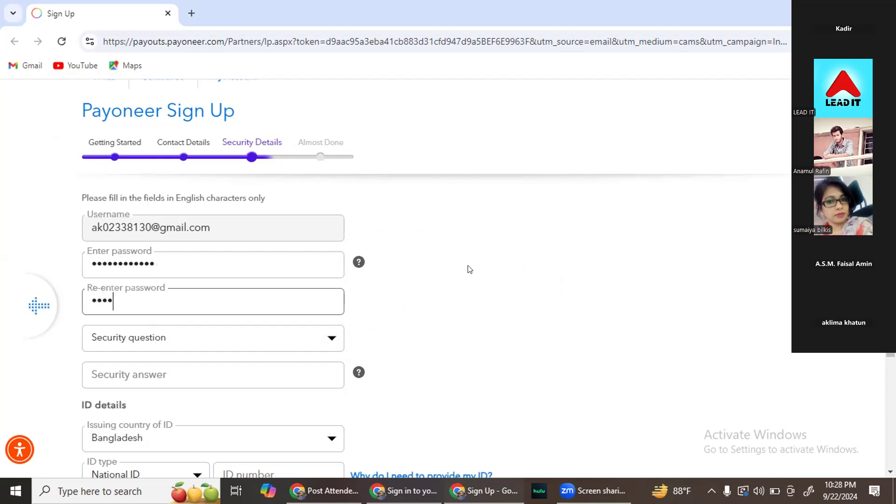
type("••••••")
Step: Choose 'What is the name of your first teacher?' as the security question and type the teacher's name as the answer
left_click(332, 341)
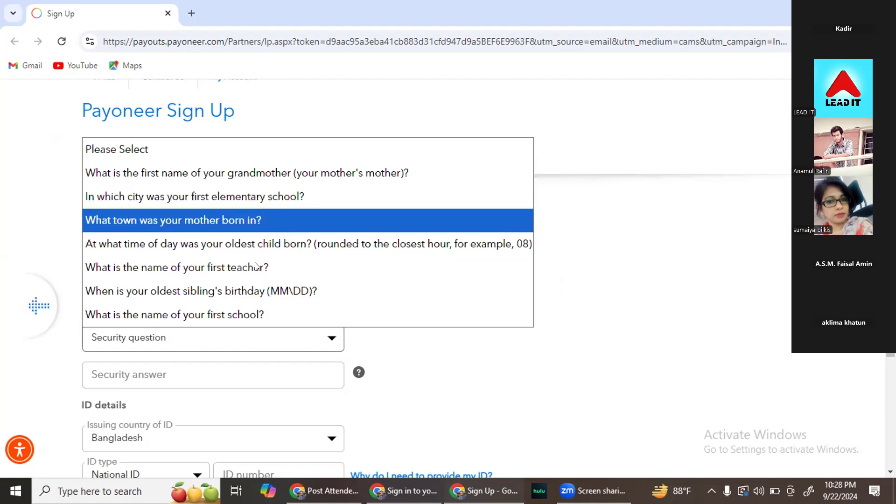
left_click(283, 268)
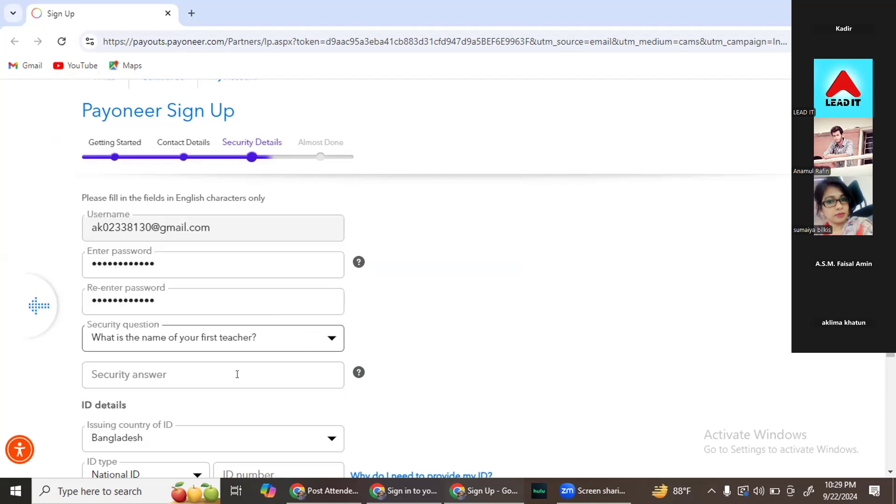
left_click(266, 364)
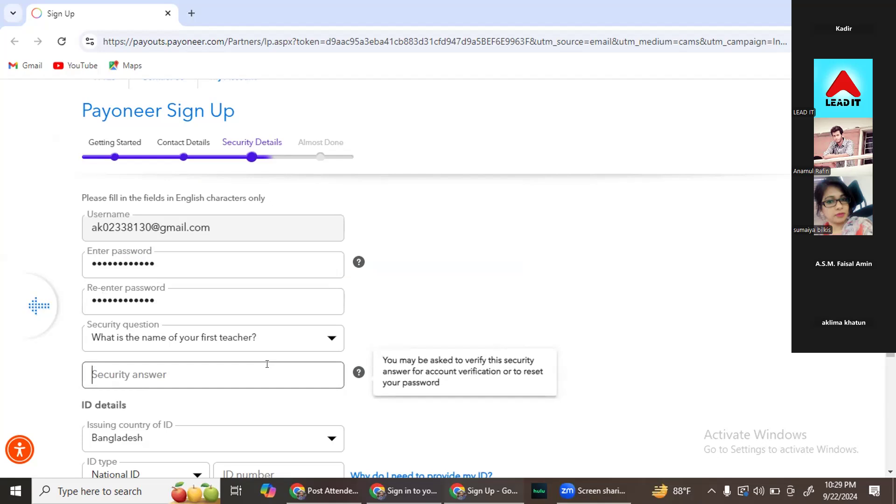
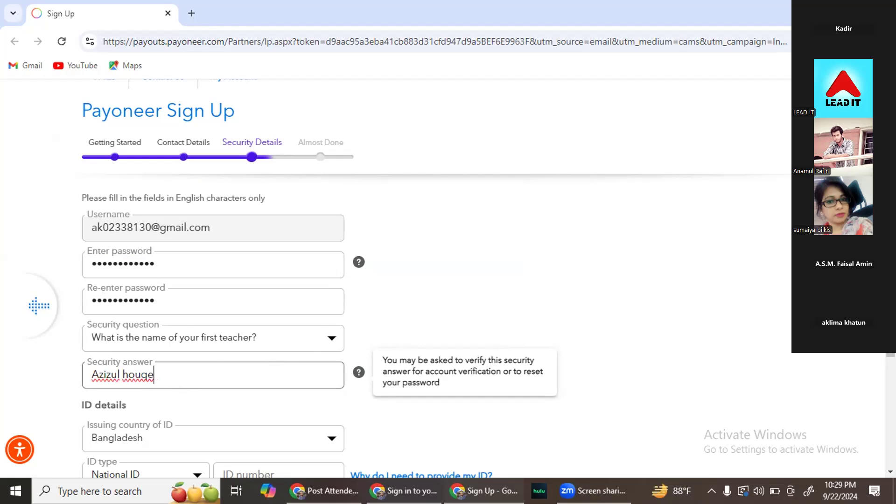
scroll(834, 394, "down", 2)
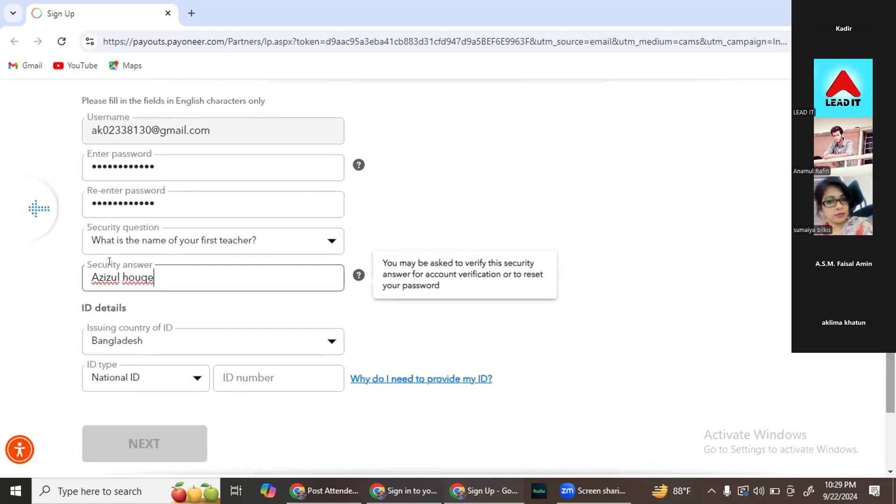
Step: Keep National ID as the ID type, enter the national ID number and submit to reach Almost Done
left_click(122, 375)
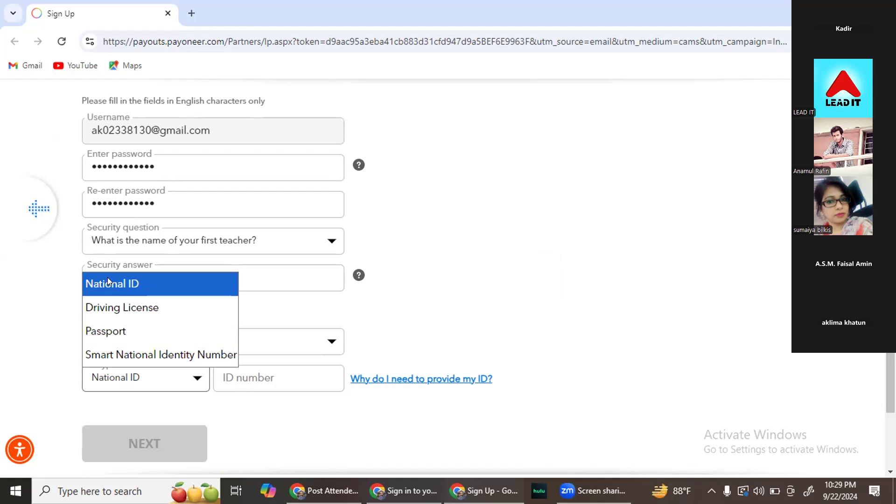
left_click(108, 278)
left_click(226, 378)
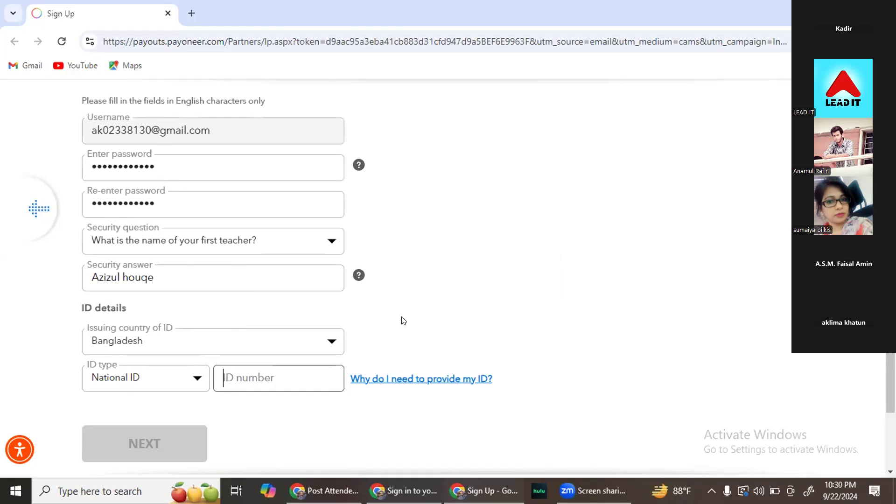
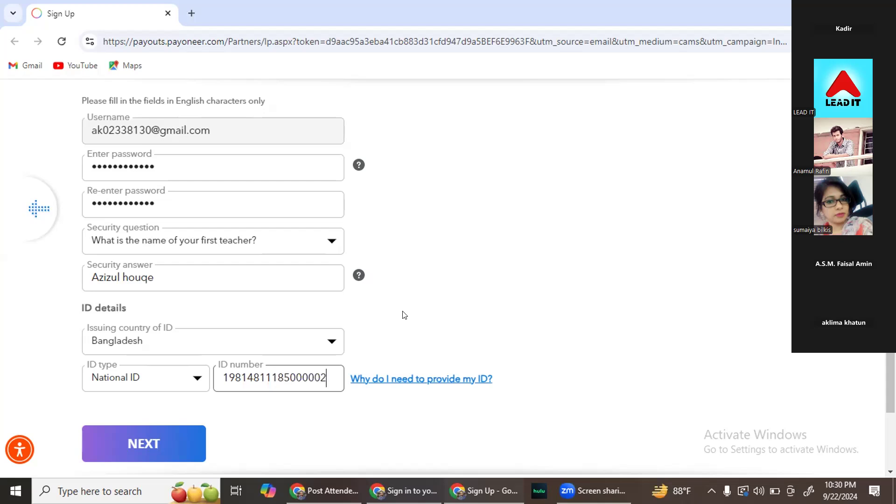
left_click(133, 439)
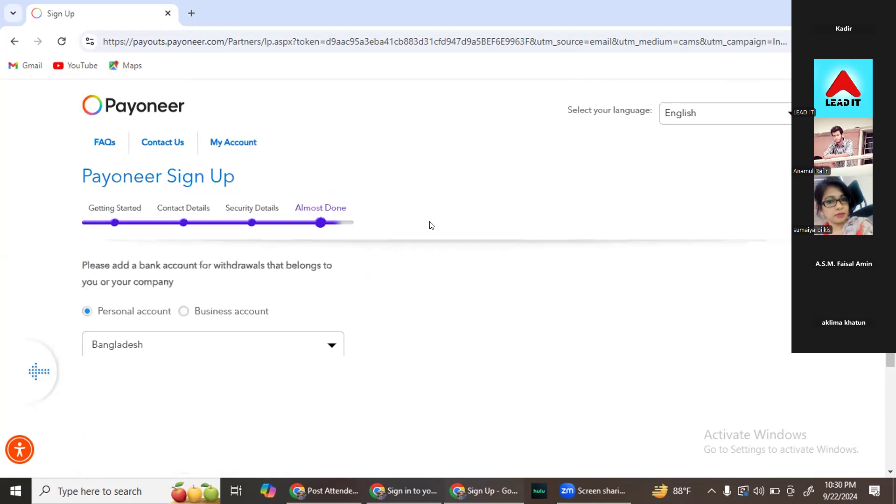
Step: Search the bank list for 'Bank asi' and select BANK ASIA LTD
scroll(431, 226, "down", 3)
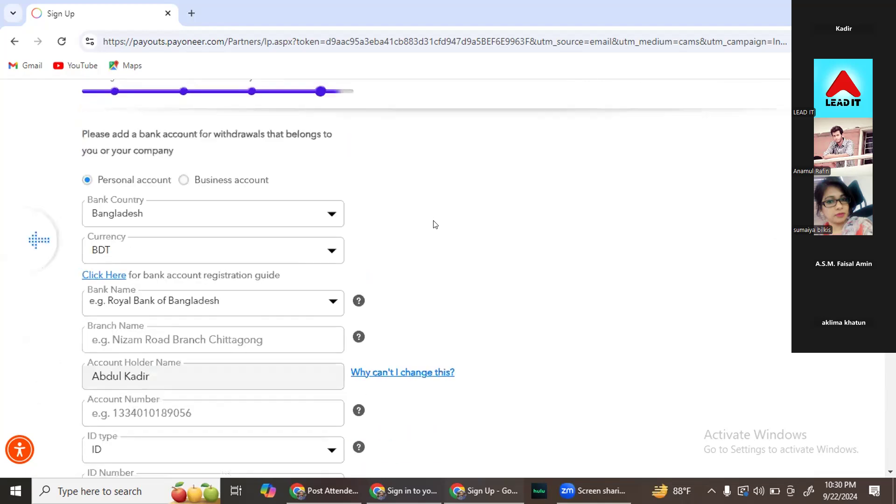
scroll(434, 225, "down", 1)
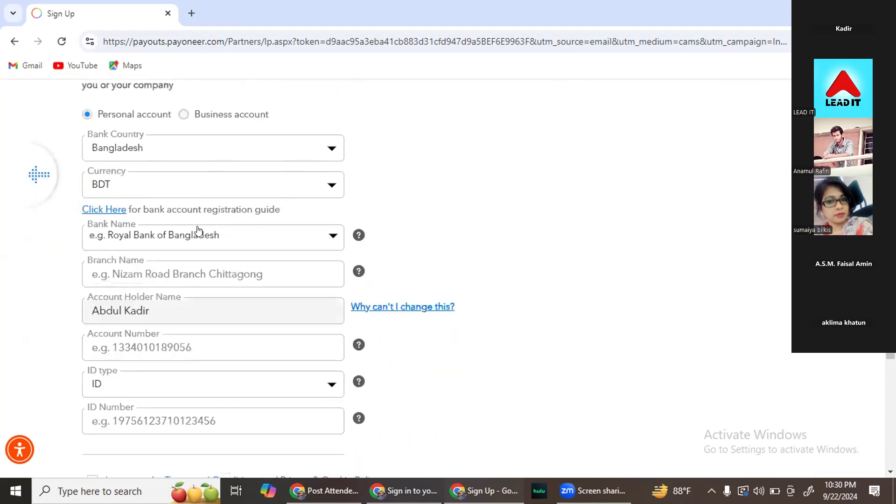
left_click(189, 238)
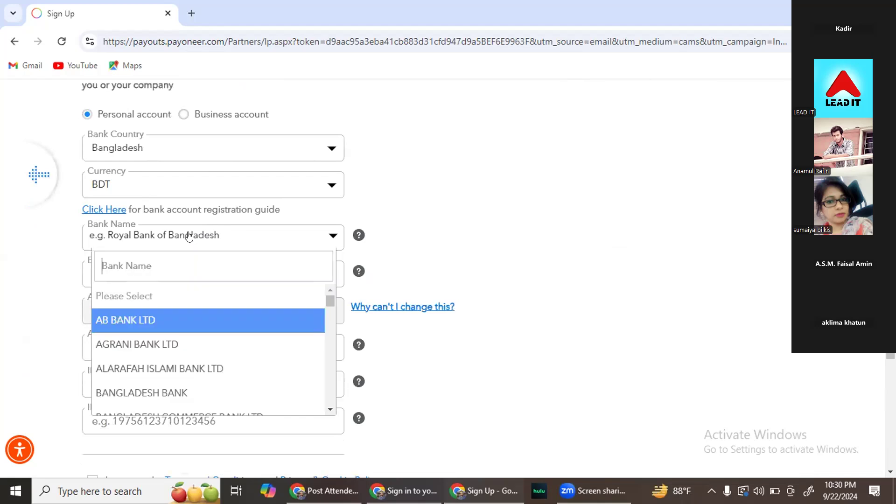
type("Bank ")
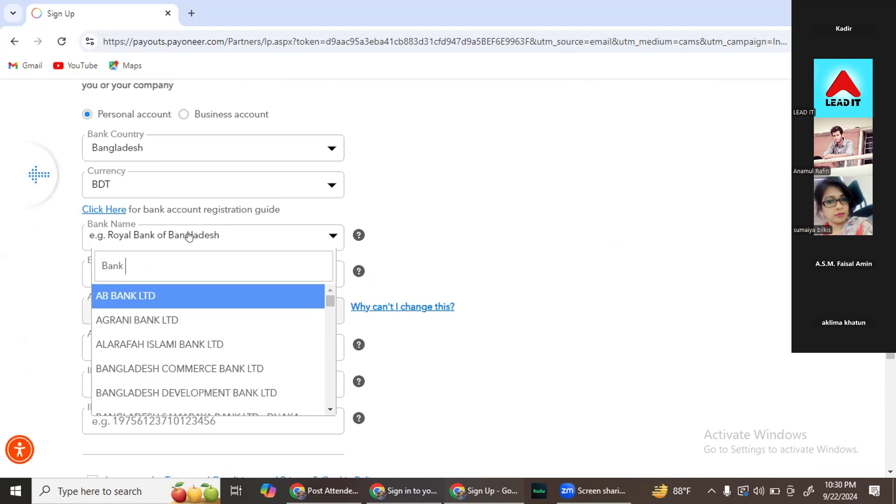
type("asi")
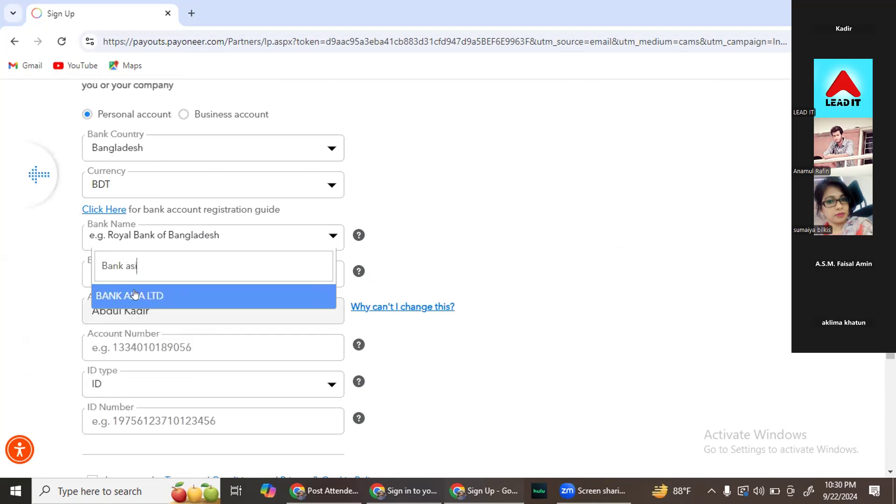
left_click(135, 295)
Step: Enter 'Bhairab' as the branch name
left_click(134, 268)
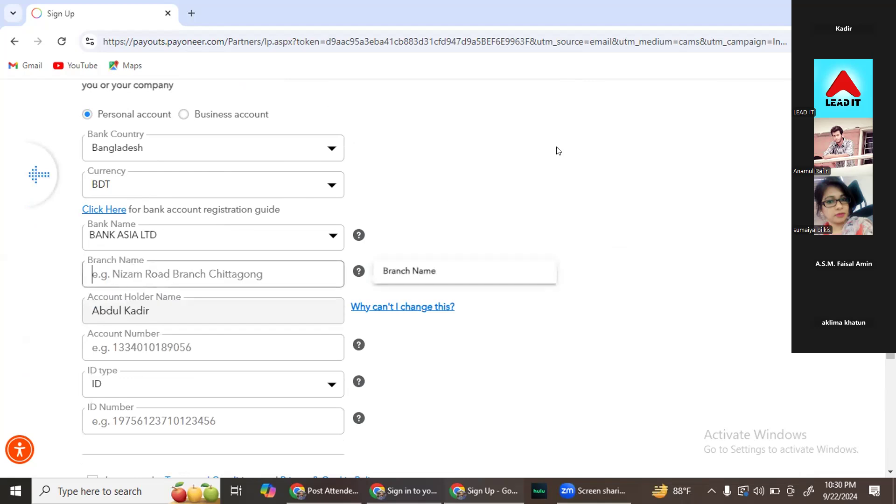
type("BHairab")
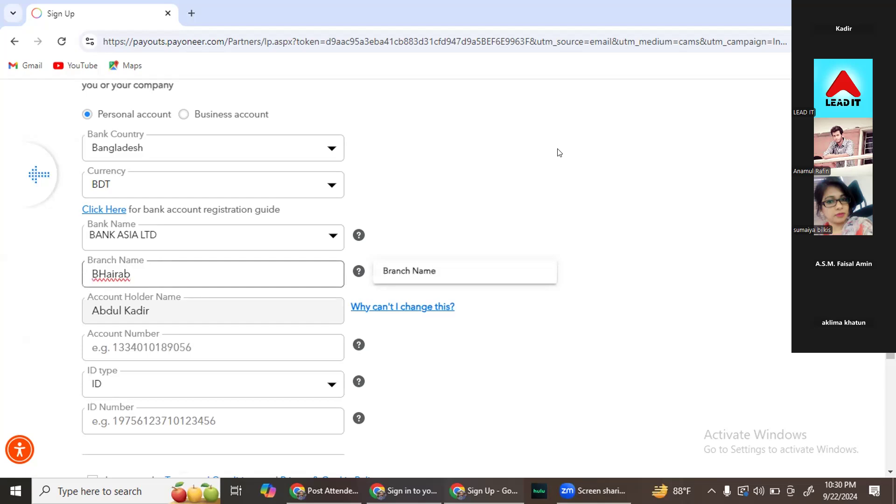
key("BackSpace")
key("BackSpace")
key("BackSpace")
key("BackSpace")
key("BackSpace")
key("BackSpace")
type("hairab")
left_click(172, 347)
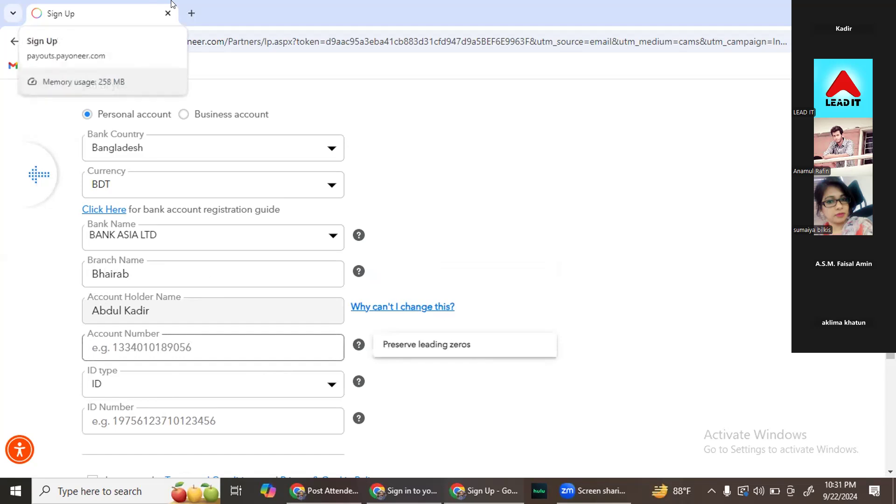
Step: Enter the user's national ID number in the bank form's ID Number field
left_click(185, 426)
left_click(174, 415)
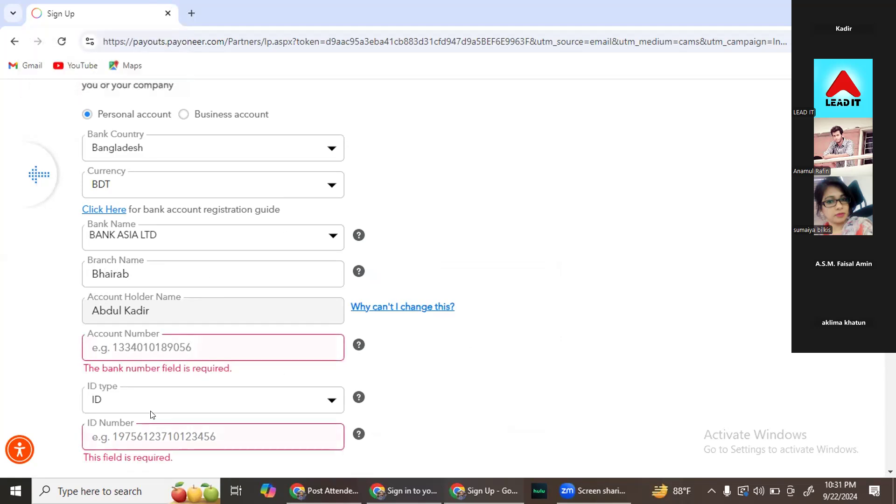
left_click(134, 428)
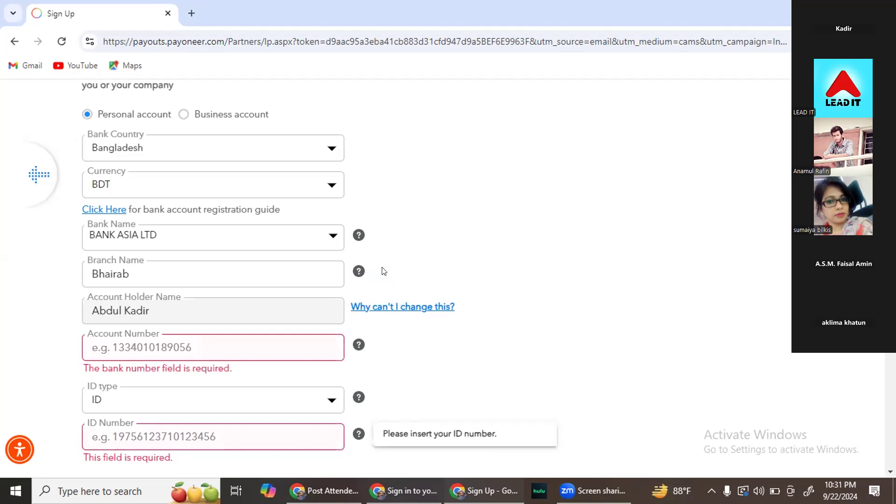
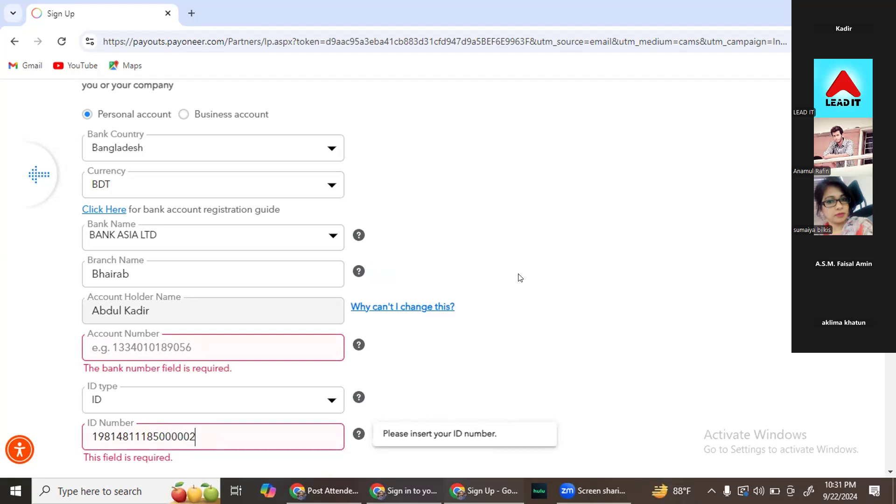
Step: Tick the Pricing and Fees and the Terms and Conditions and Privacy Policy checkboxes
scroll(552, 251, "down", 4)
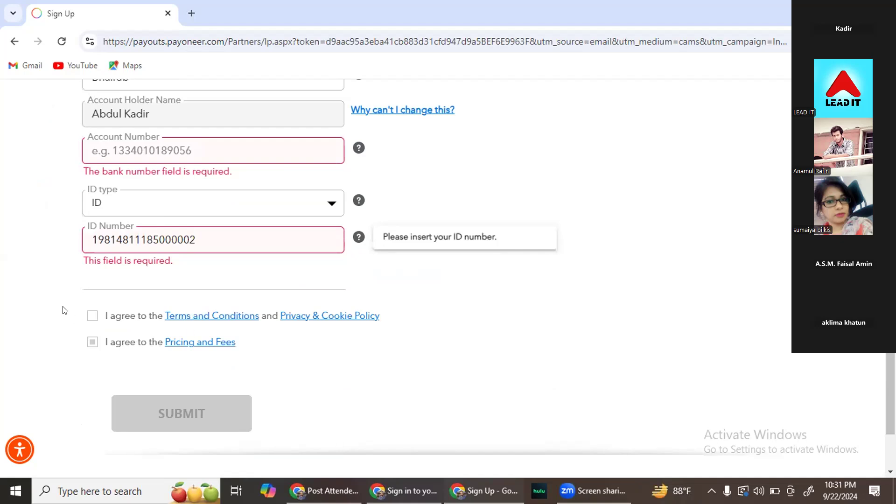
left_click(93, 315)
left_click(91, 324)
left_click(93, 301)
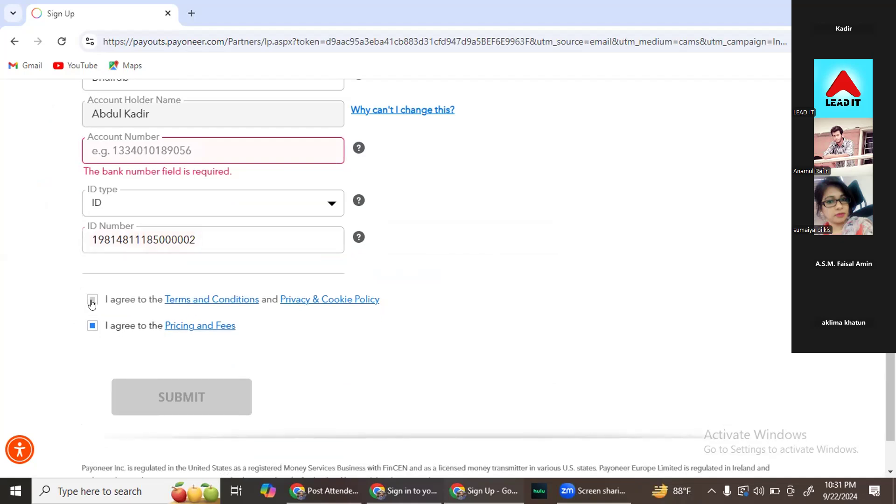
scroll(68, 311, "up", 3)
scroll(69, 310, "up", 2)
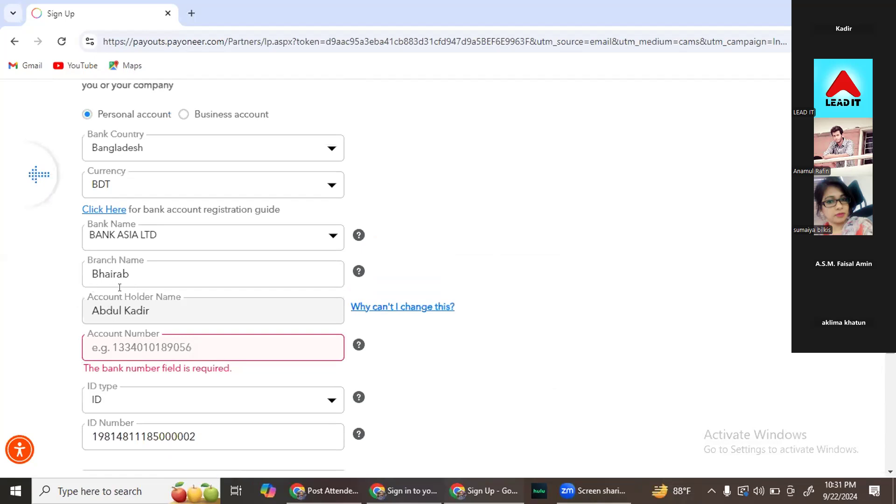
scroll(74, 366, "down", 4)
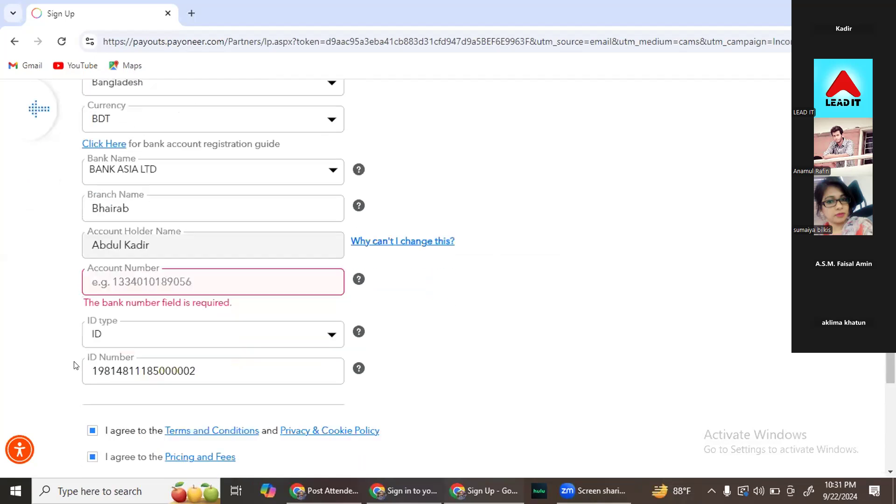
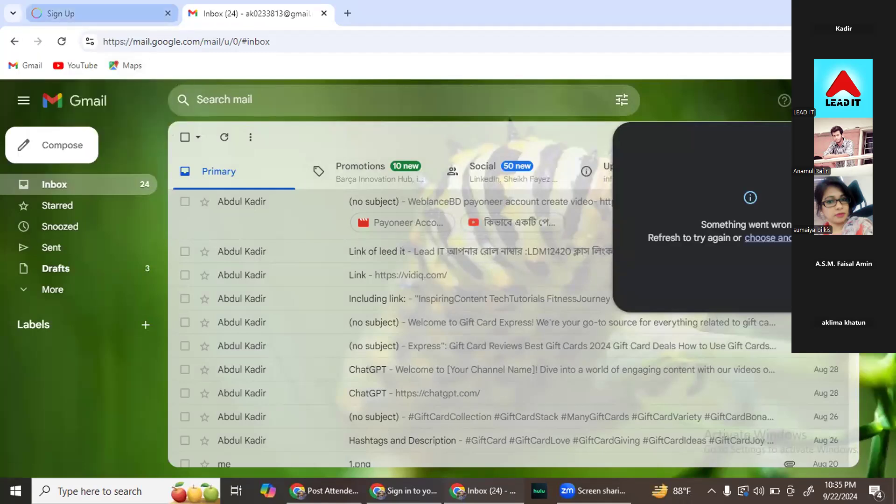
Step: Replace the Payoneer confirmation page with the Gmail inbox and open account u/1's inbox in a new tab
left_click(94, 13)
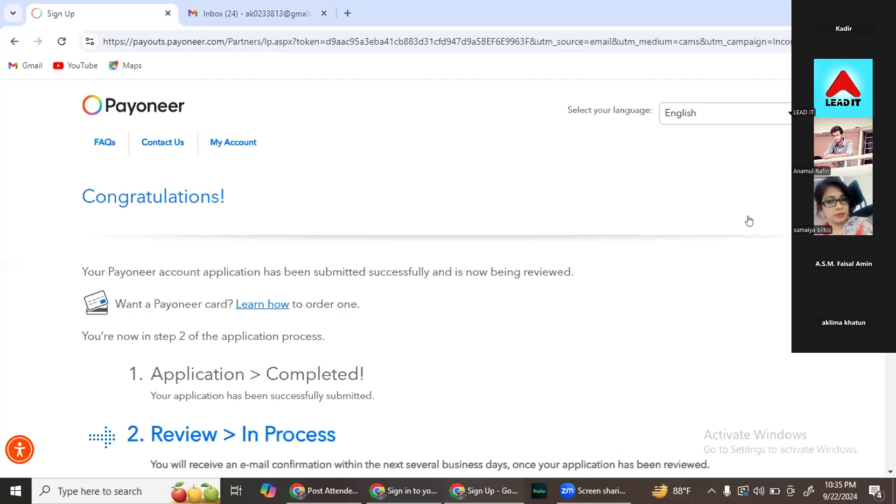
left_click(25, 65)
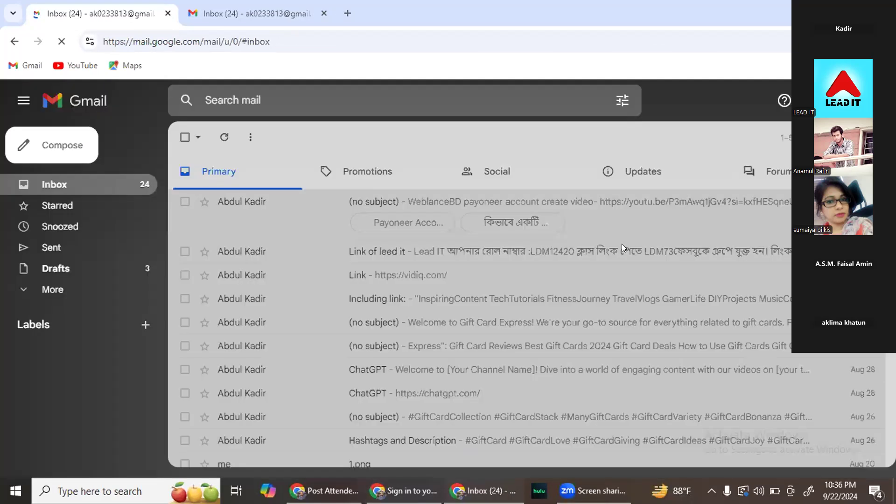
middle_click(11, 41)
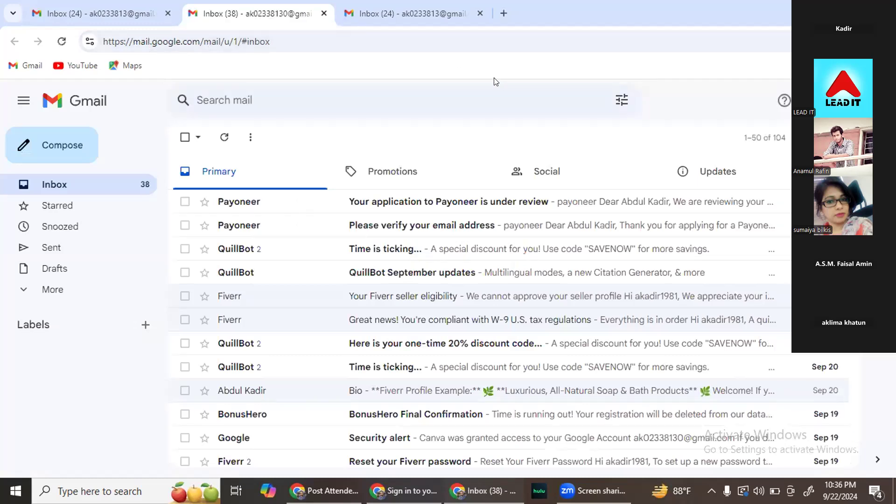
Step: Return to the first Gmail tab and select its whole web address for replacement
left_click(107, 13)
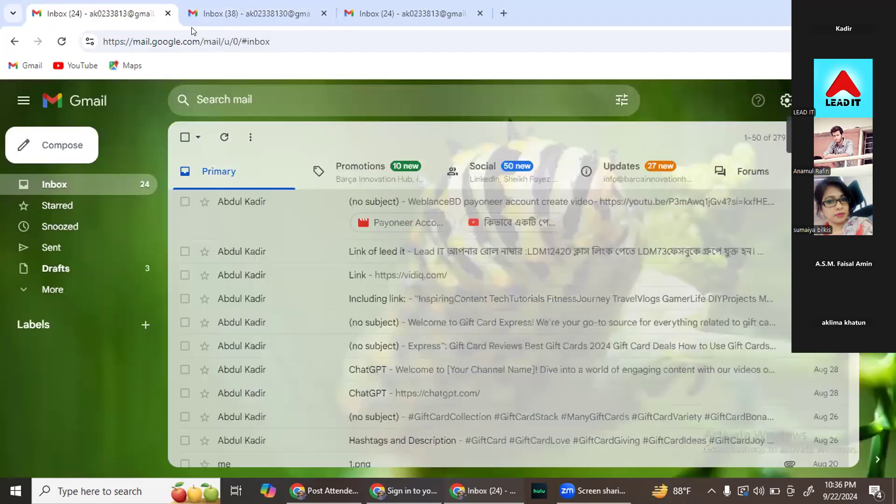
double_click(162, 43)
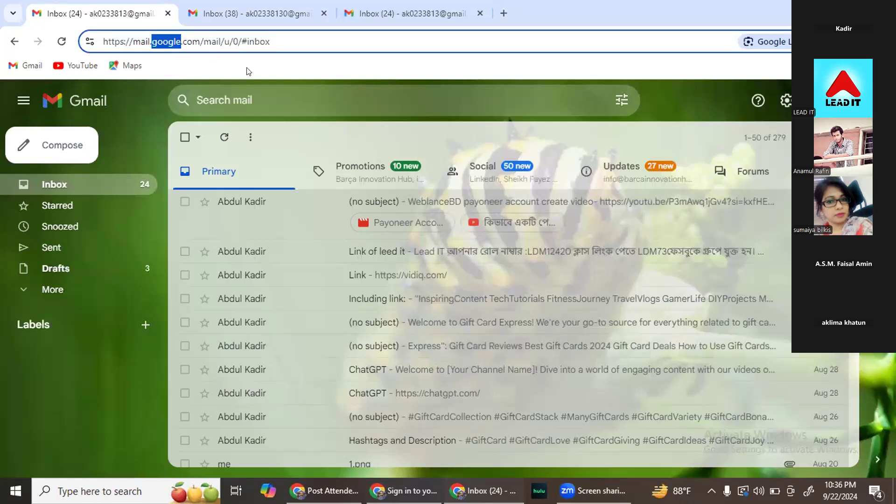
left_click_drag(298, 40, 42, 28)
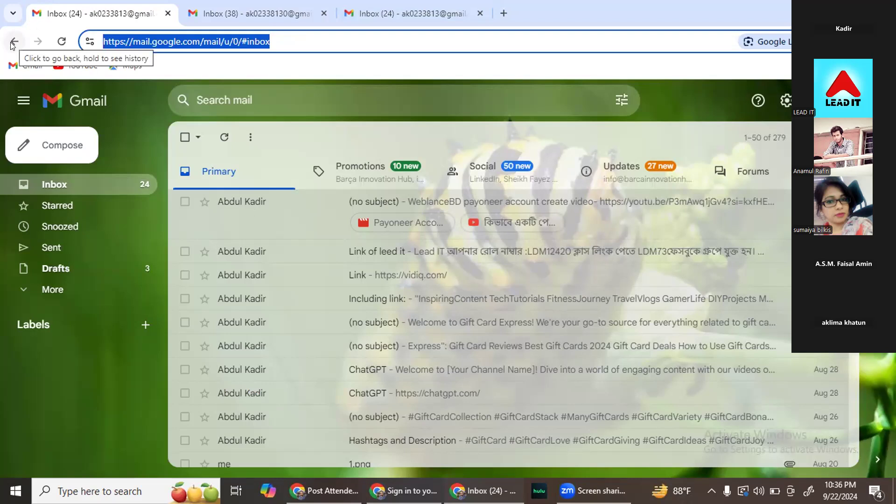
Step: Search Google for 'google', then rerun 'payoneer' from recent searches
type("g")
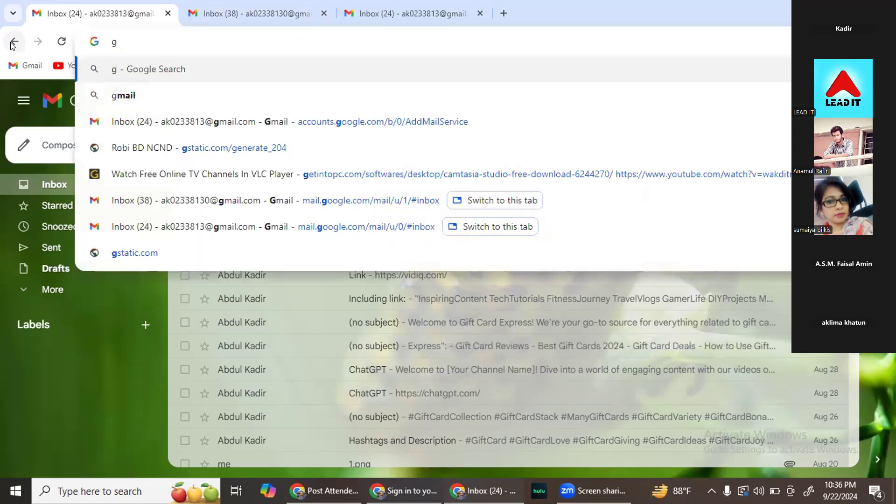
type("o")
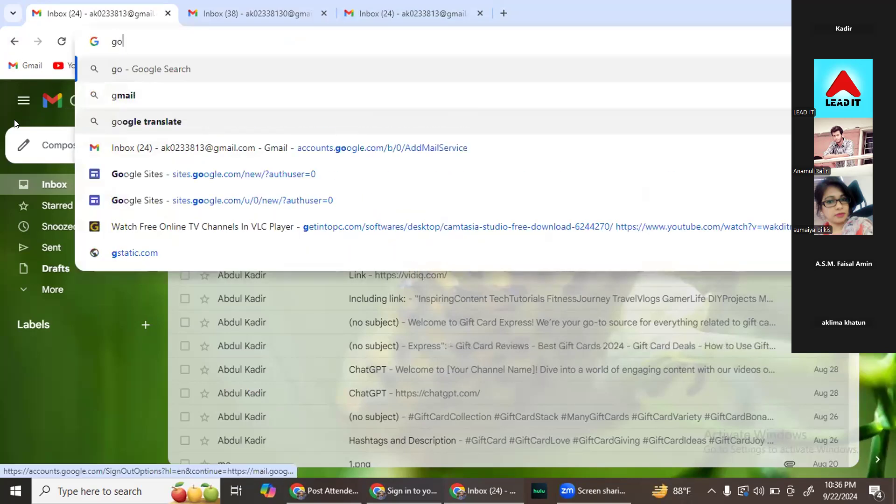
type("ogle")
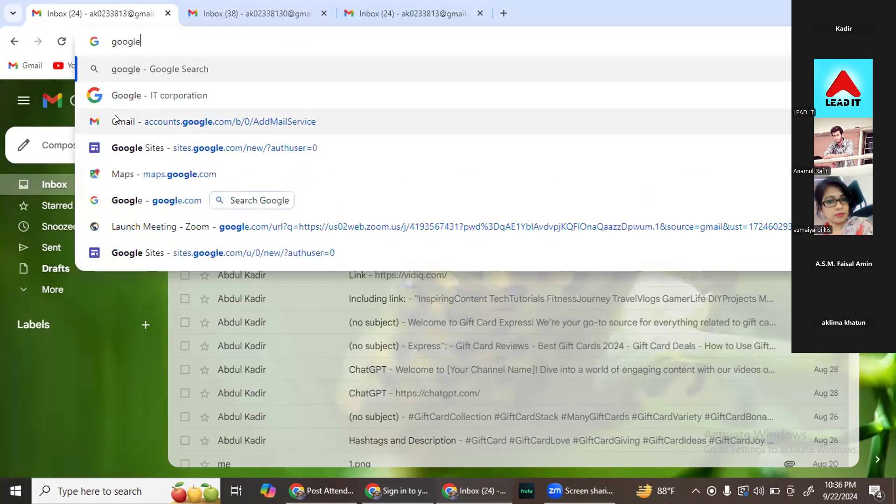
key("Return")
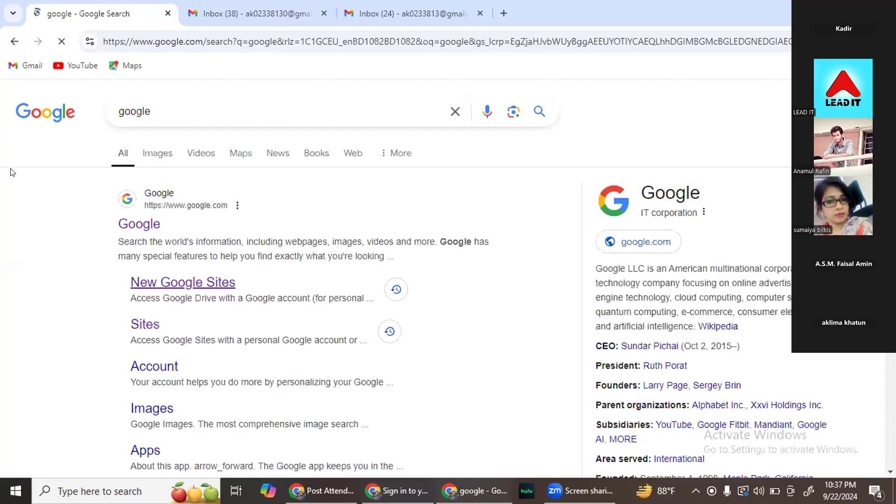
left_click(452, 112)
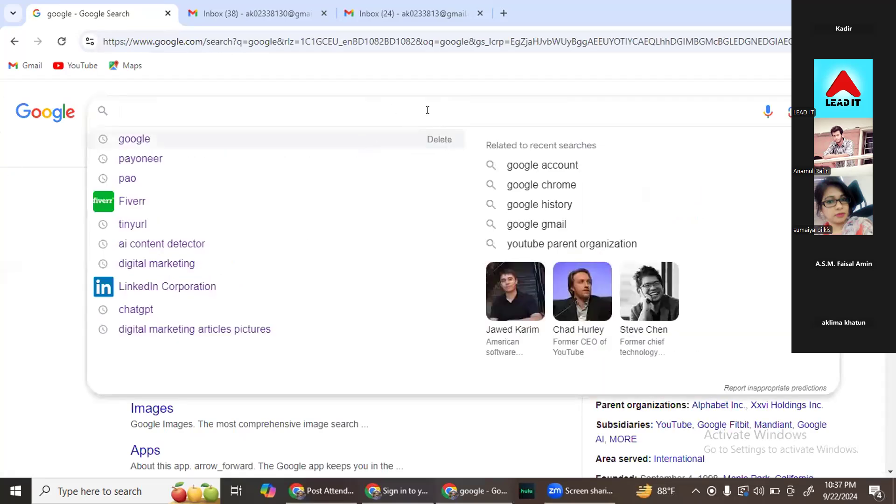
left_click(173, 160)
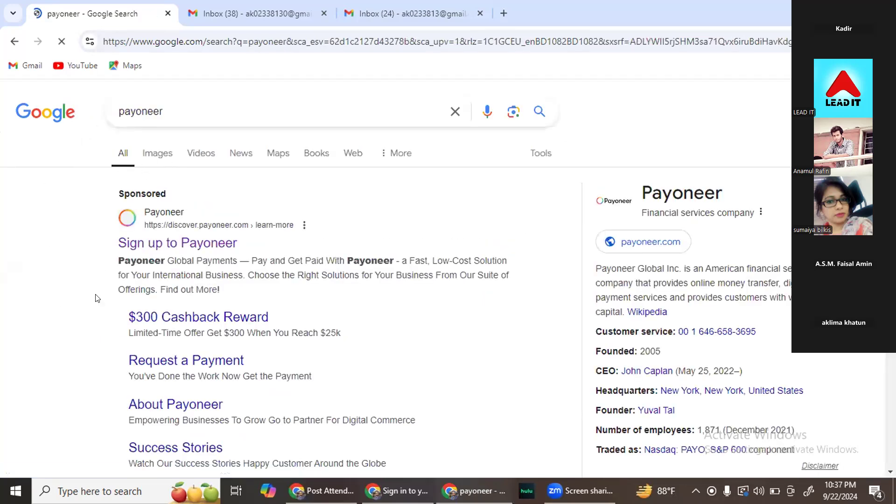
scroll(78, 298, "down", 2)
scroll(78, 298, "down", 5)
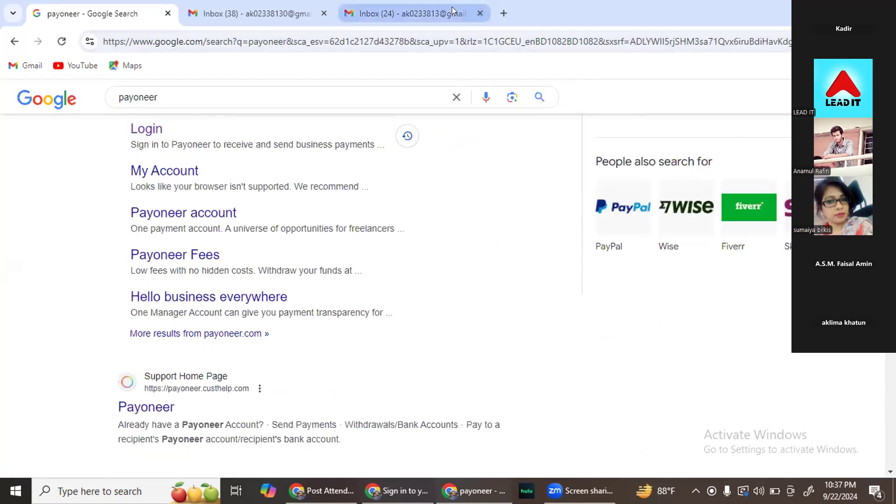
Step: Close the duplicate inbox tab, open Payoneer's Login sitelink, and switch to the Gmail tab
left_click(479, 13)
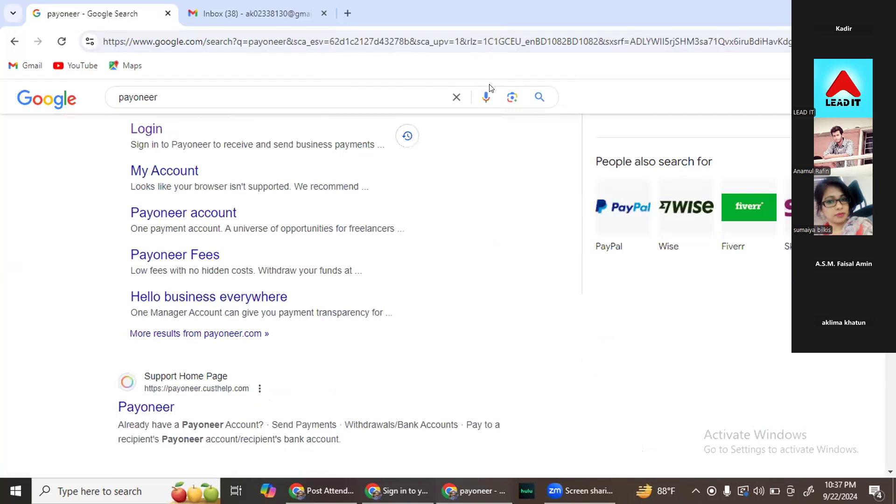
scroll(173, 300, "down", 4)
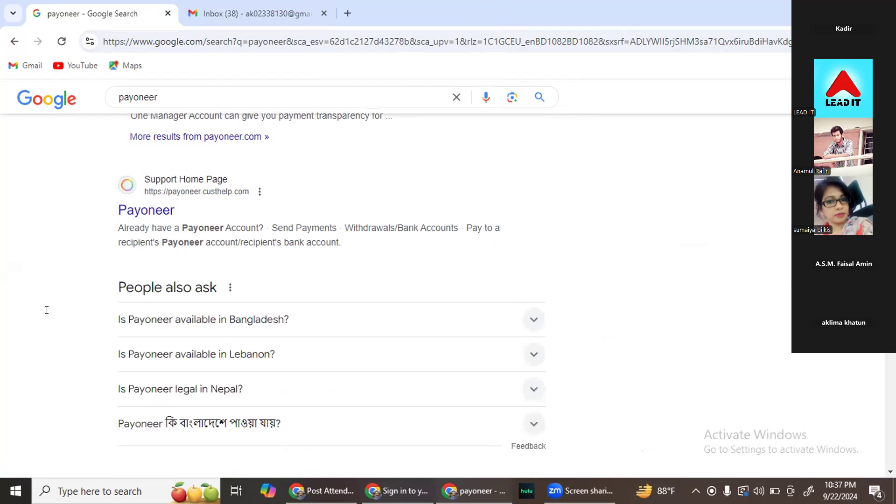
scroll(228, 286, "down", 5)
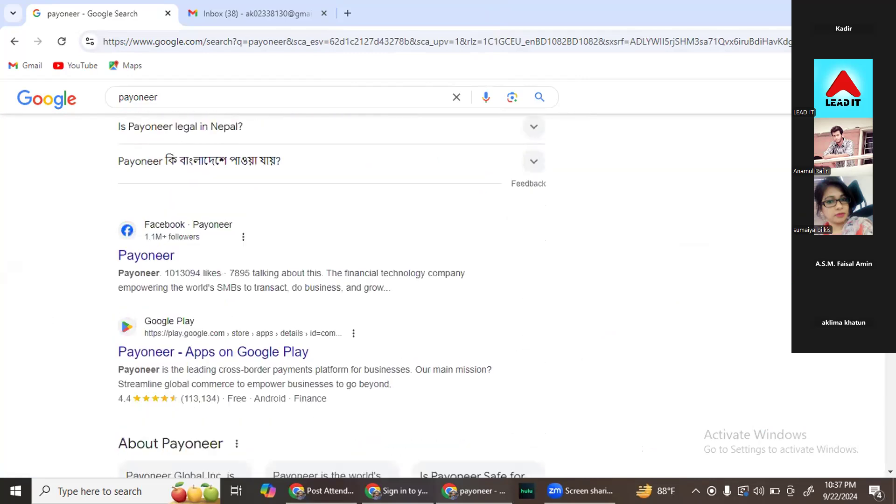
scroll(247, 352, "down", 3)
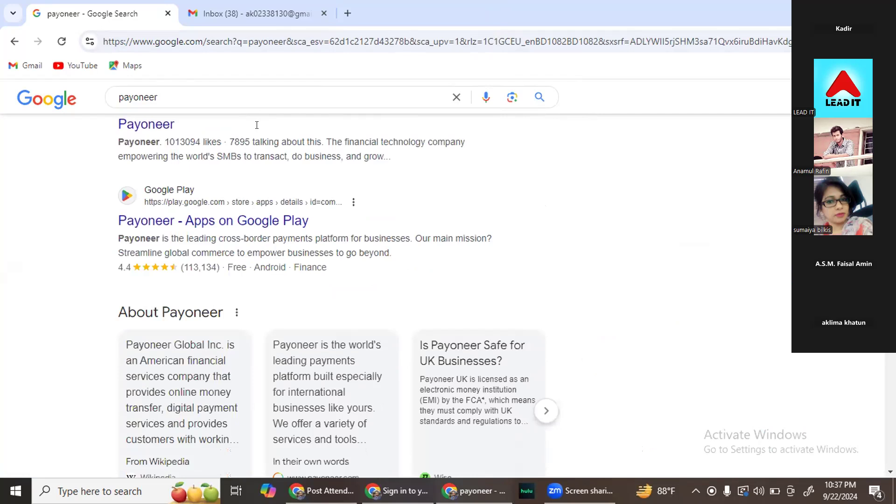
scroll(62, 261, "up", 9)
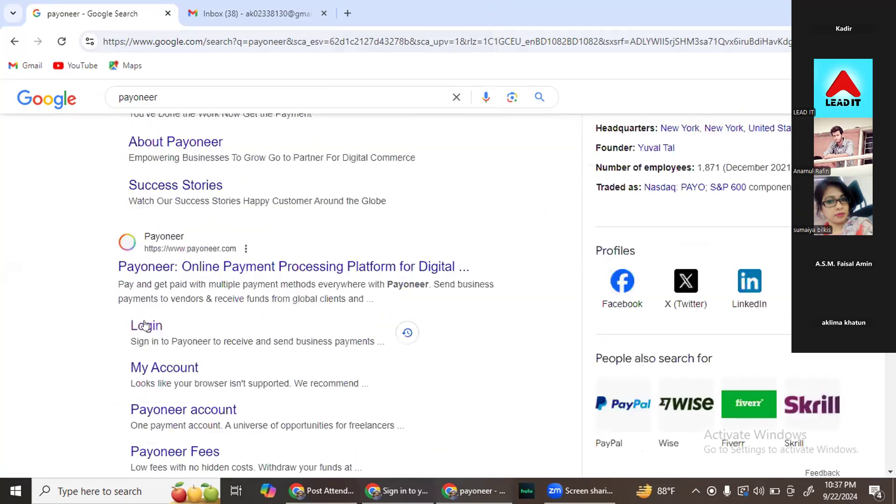
left_click(145, 324)
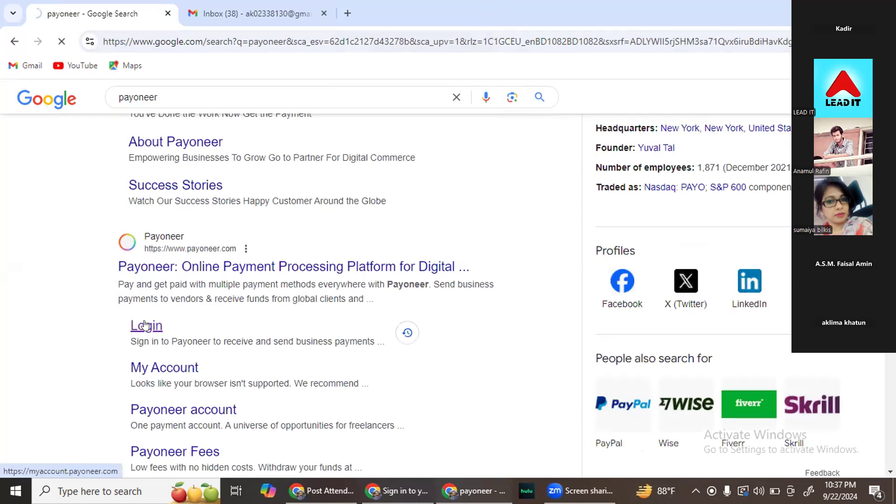
left_click(235, 6)
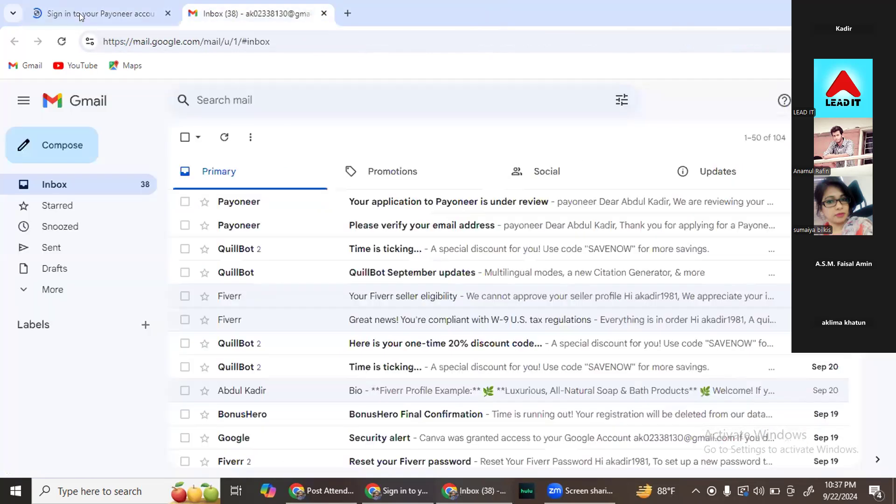
Step: On the Payoneer tab, sign in with the saved email address and the account password
mouse_move(79, 13)
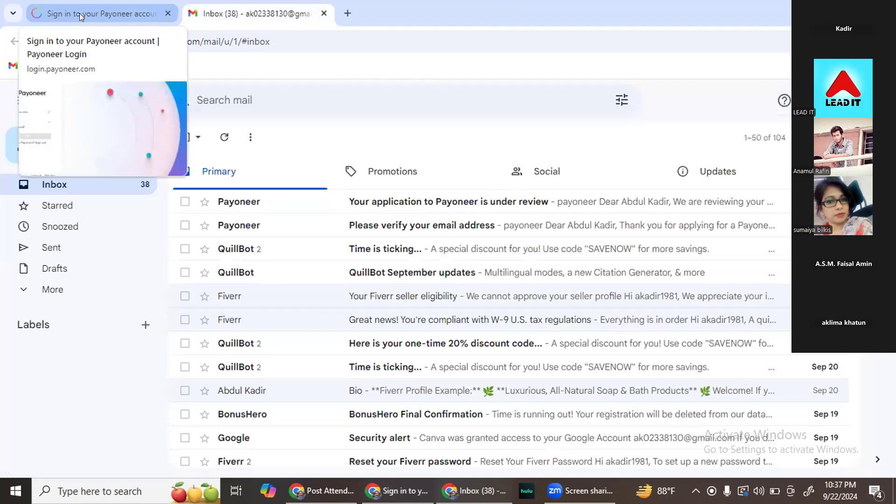
left_click(80, 13)
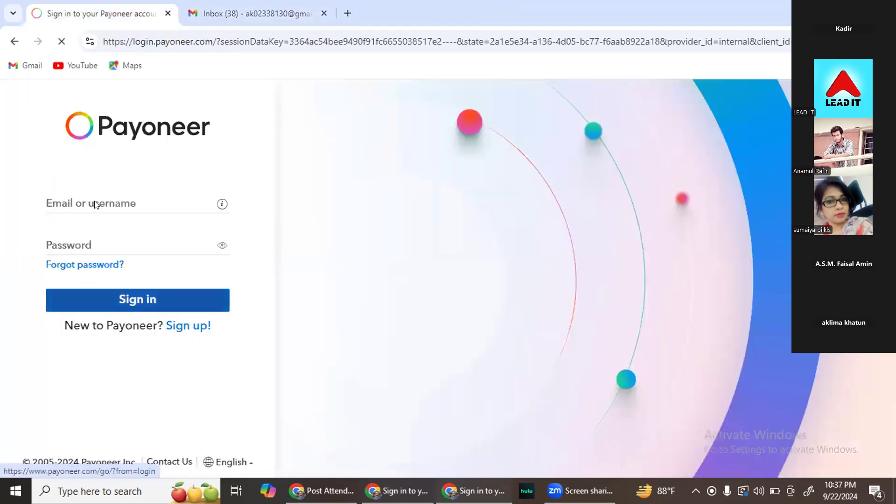
left_click(80, 195)
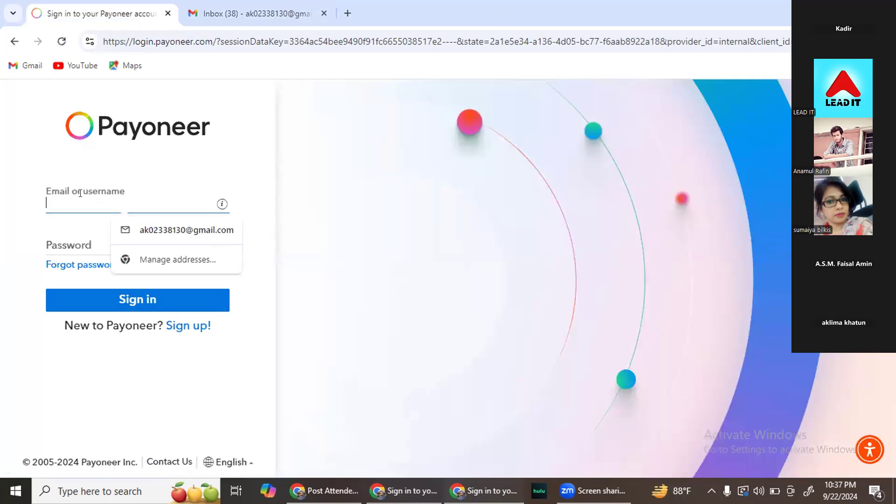
left_click(169, 230)
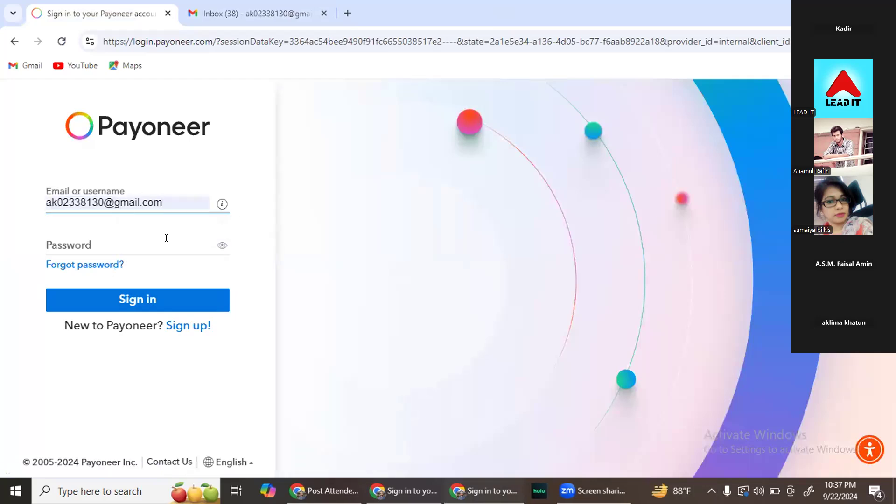
left_click(61, 245)
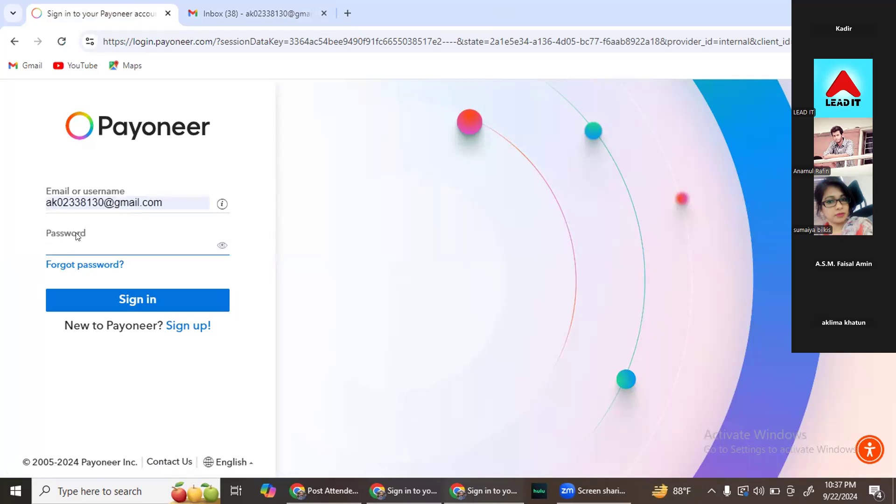
type("a***********")
left_click(124, 299)
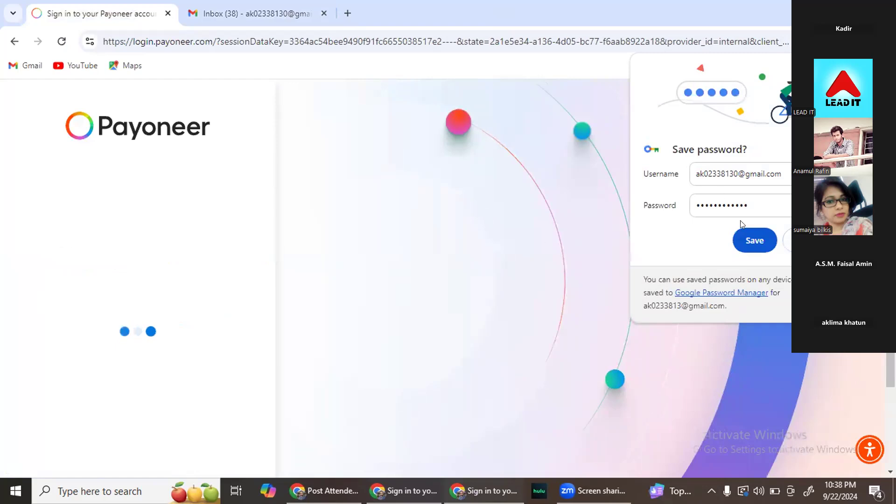
Step: Accept Chrome's offer to save the Payoneer password
left_click(758, 246)
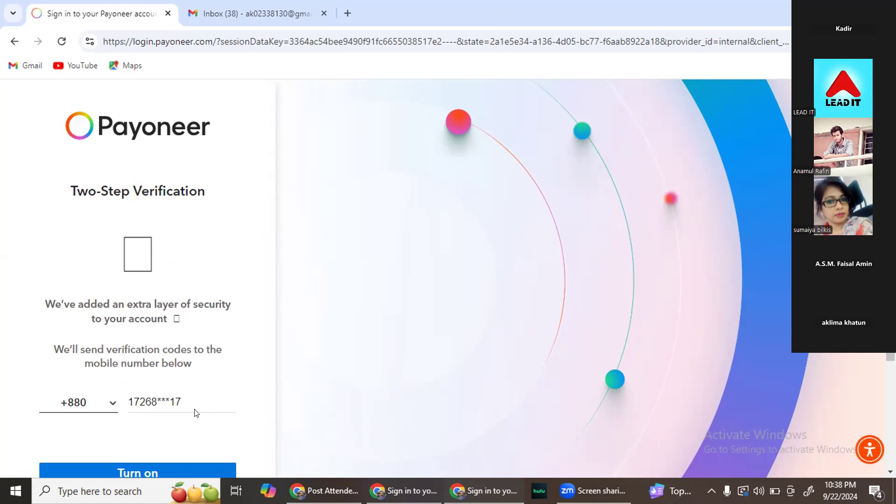
scroll(195, 413, "down", 2)
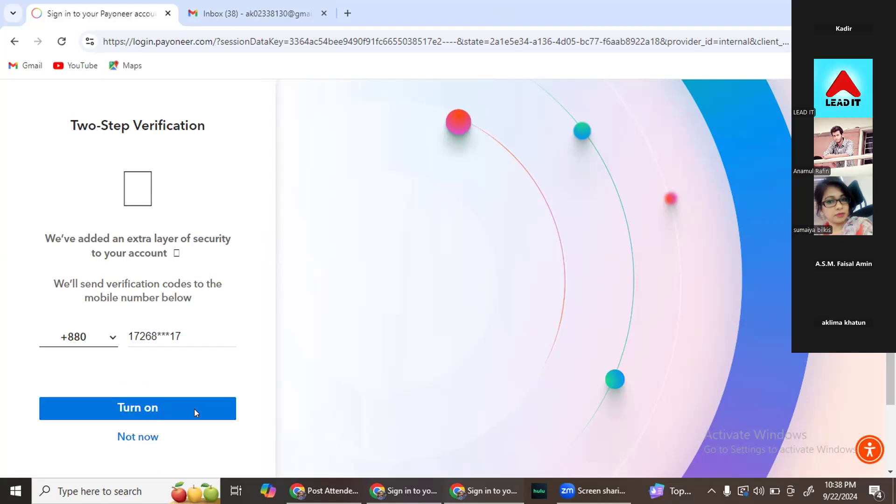
left_click(195, 409)
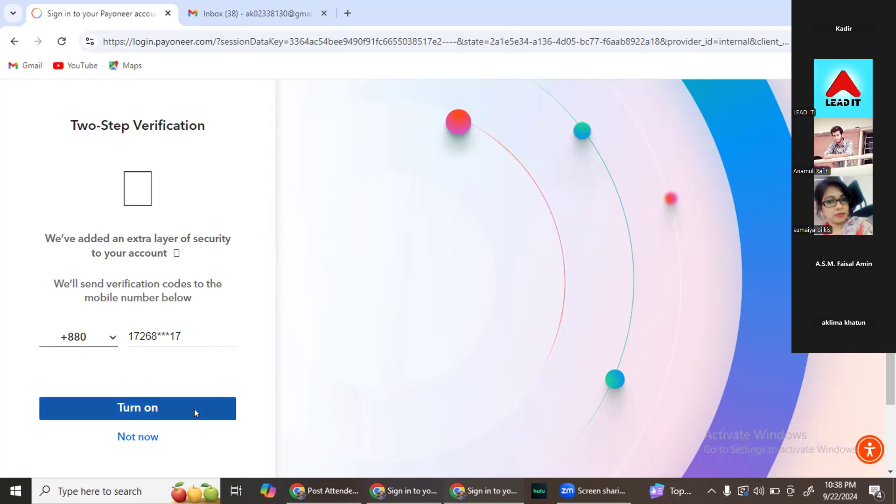
scroll(231, 272, "down", 2)
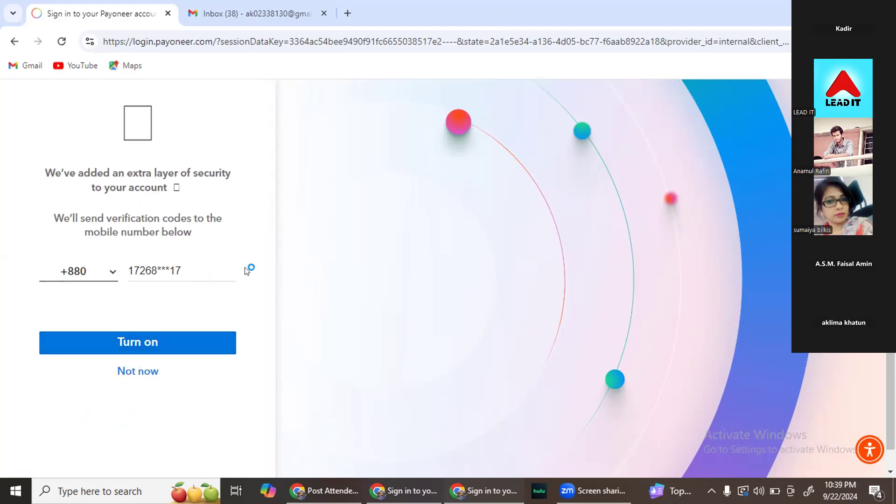
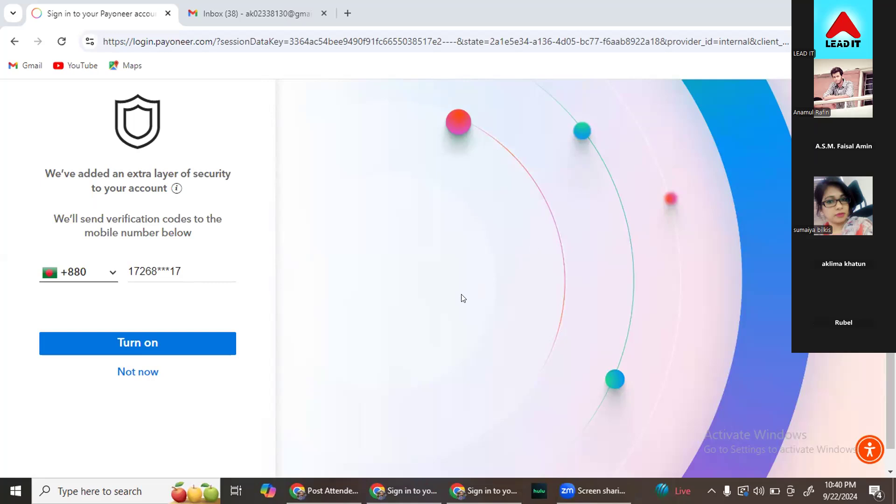
Step: Turn on Payoneer two-step verification by submitting the SMS verification code
scroll(340, 315, "up", 2)
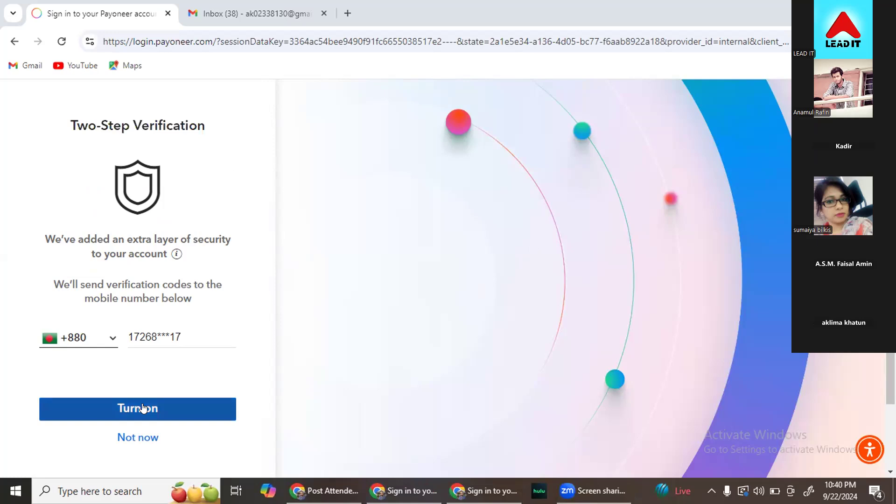
left_click(163, 403)
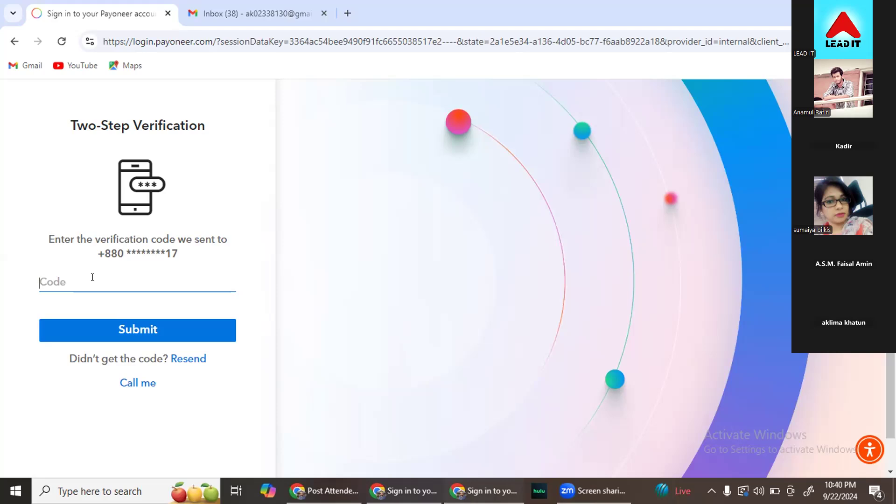
left_click(118, 322)
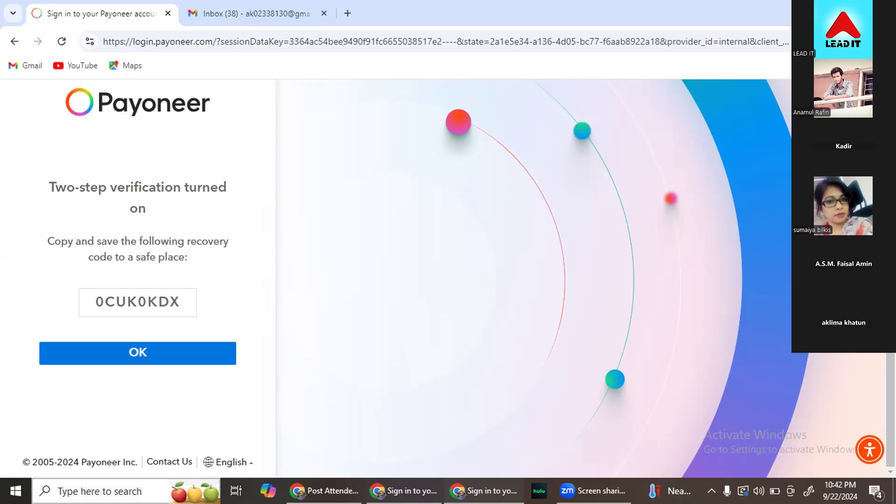
Step: Launch Notepad from Windows search, select the Payoneer recovery code, and switch to Notepad
key("super+s")
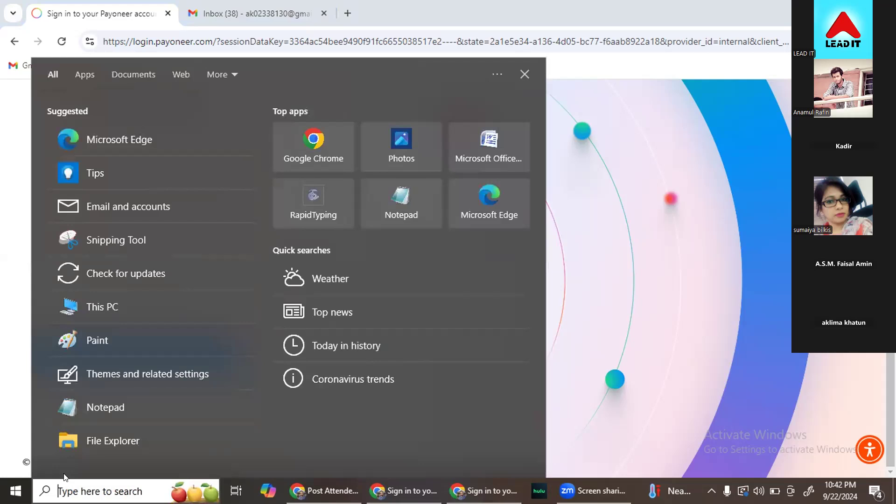
type("note")
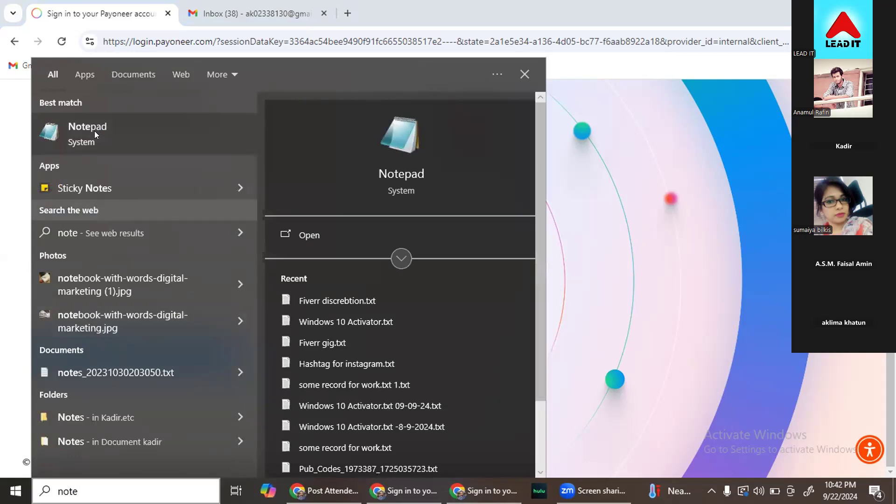
key("Return")
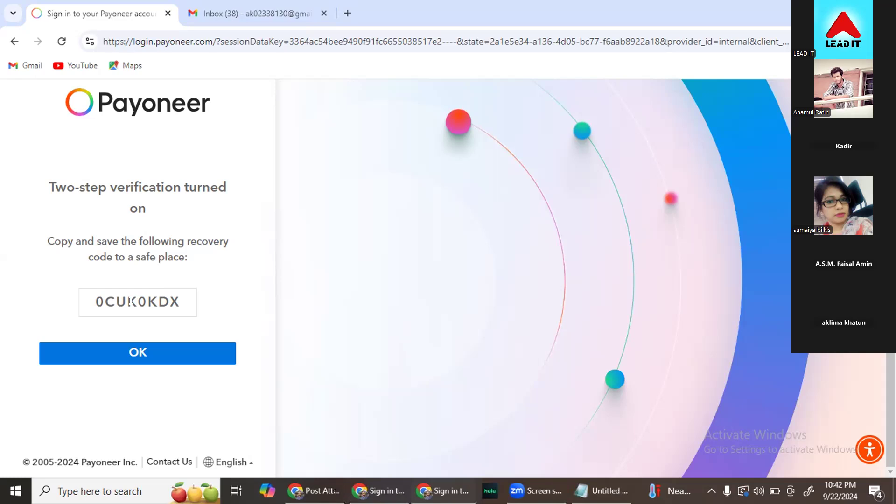
double_click(90, 301)
key("ctrl+c")
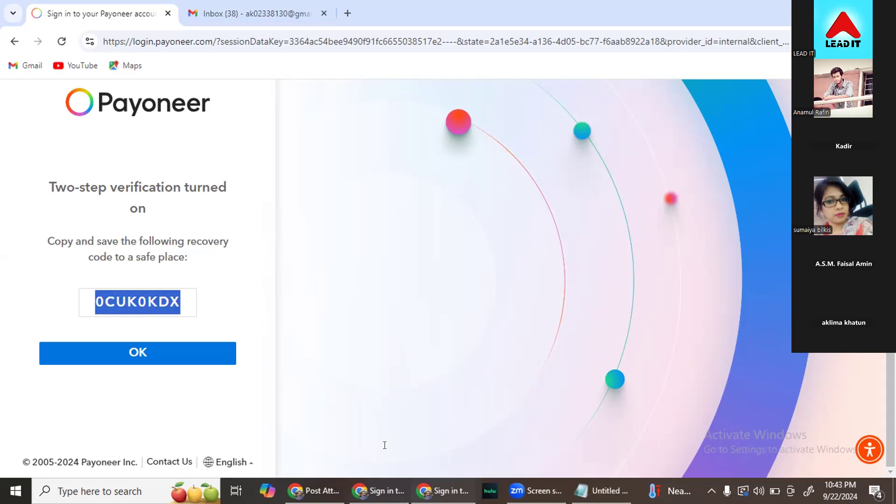
key("alt+Tab")
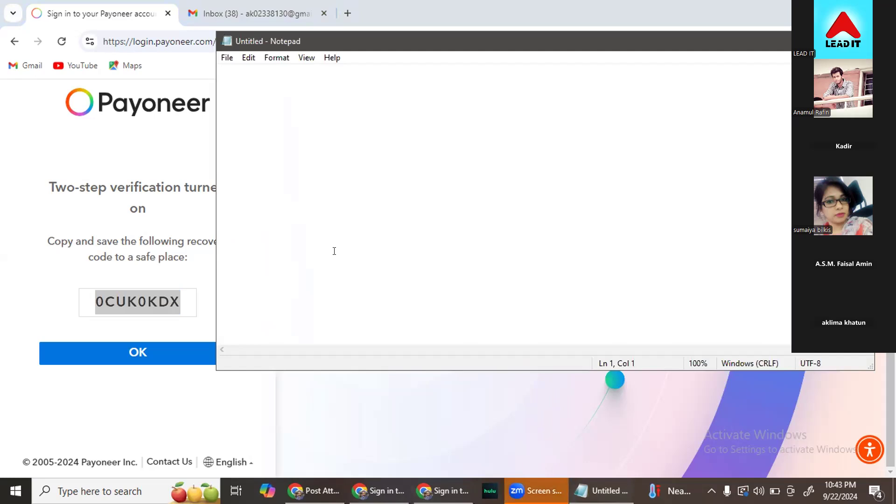
Step: Write a 'Payoneer recover code' label in Notepad, paste the recovery code after it, and fix the typo
type("ZPaoneer ")
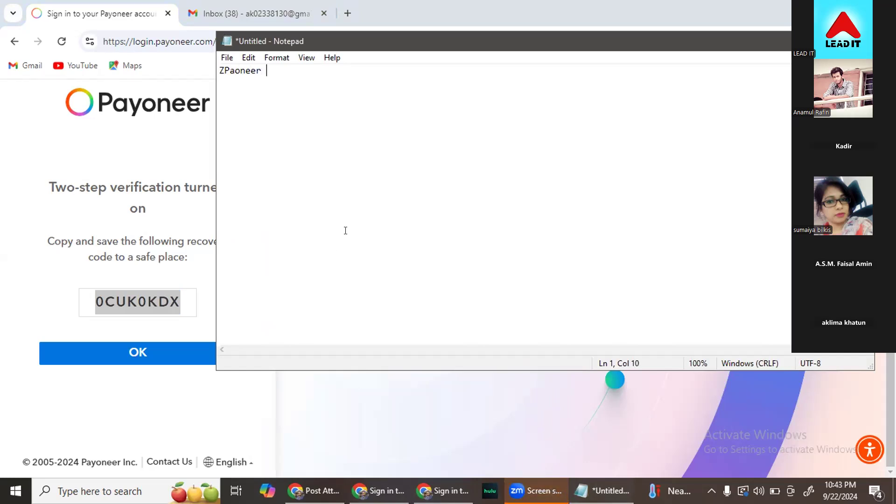
type(" recover code")
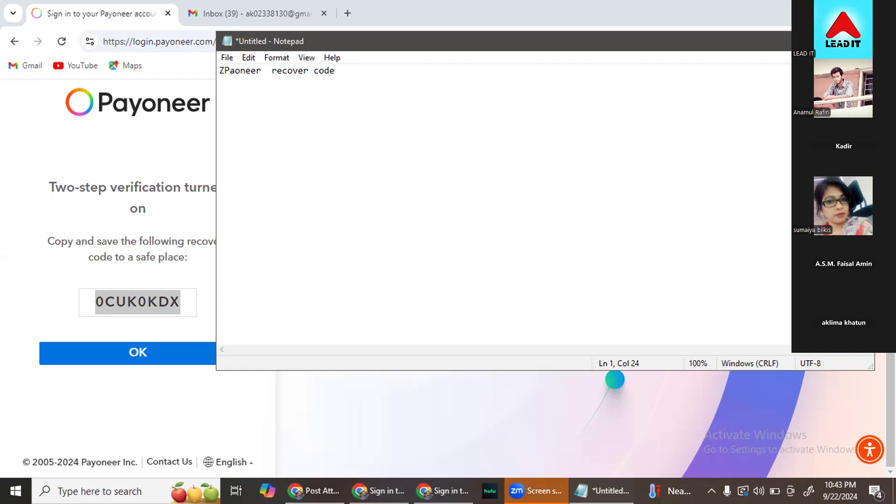
key("ctrl+v")
left_click(222, 70)
key("BackSpace")
key("Right")
key("Right")
key("Right")
key("Right")
key("Right")
key("Right")
key("Right")
key("Right")
key("Right")
key("Right")
key("Right")
key("Right")
key("Right")
key("Right")
key("Right")
key("Right")
key("Right")
key("Right")
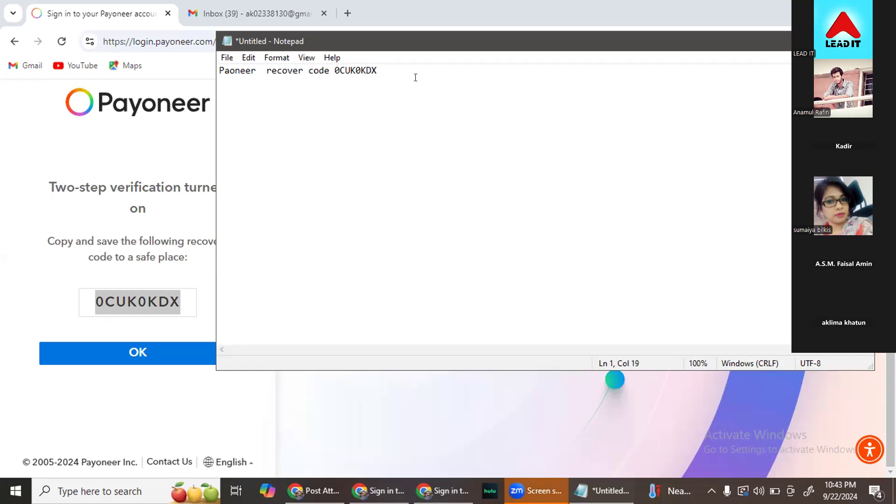
left_click(395, 62)
Step: Save the note to the Desktop as Payoneer.txt and close Notepad
key("ctrl+s")
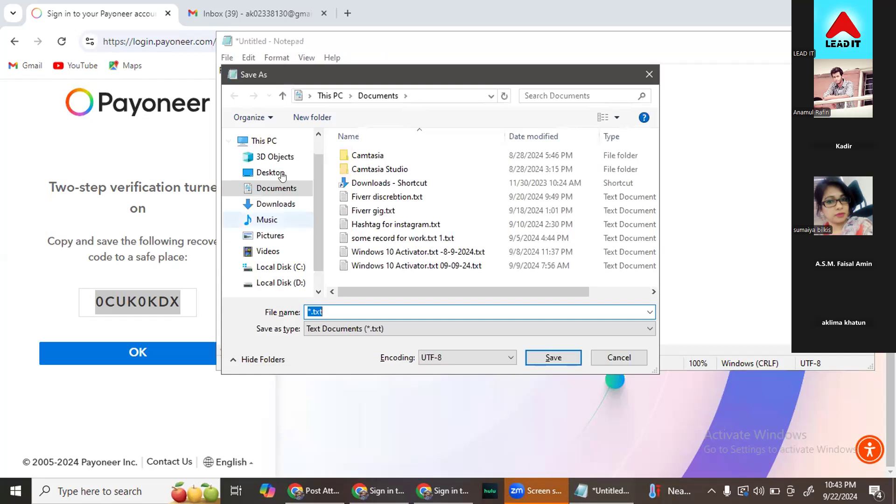
left_click(273, 175)
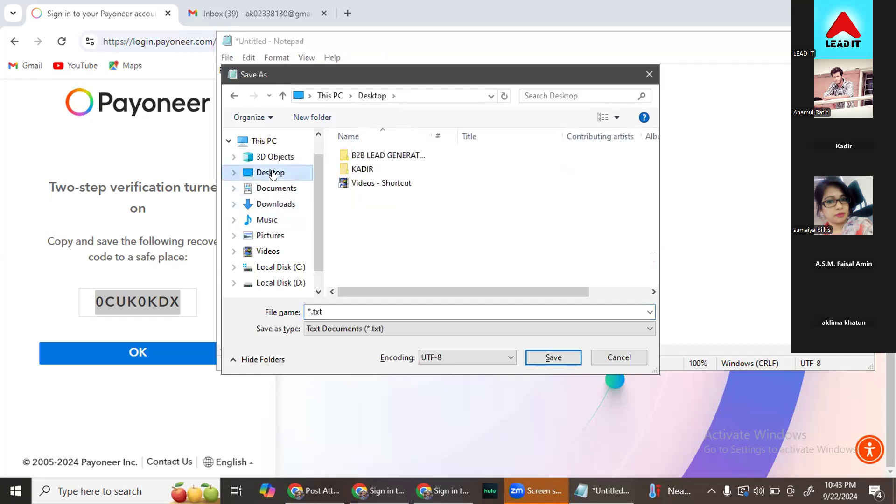
left_click(330, 305)
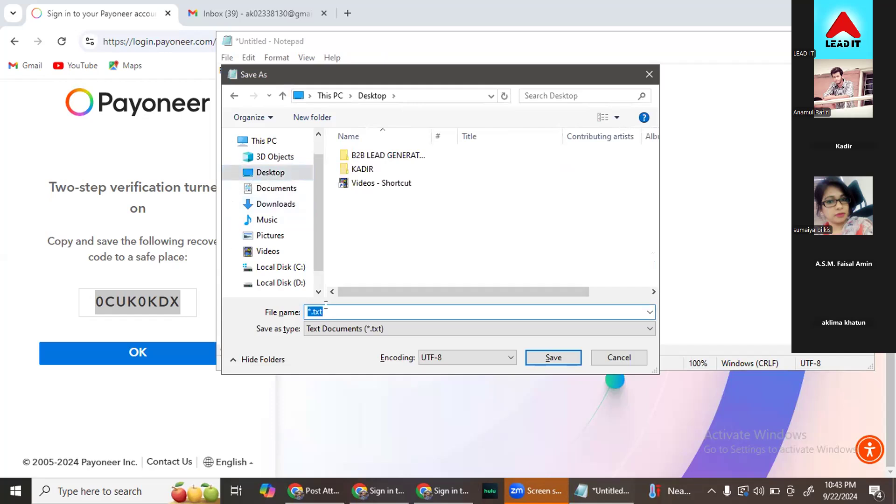
type("Pau")
key("BackSpace")
type("yponeer")
left_click(322, 312)
key("Delete")
left_click(322, 312)
key("Delete")
type("n")
left_click(557, 351)
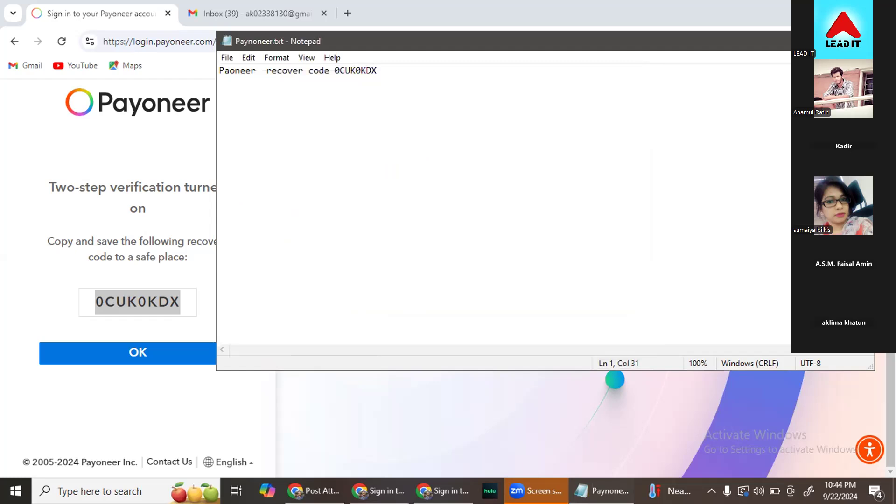
key("alt+F4")
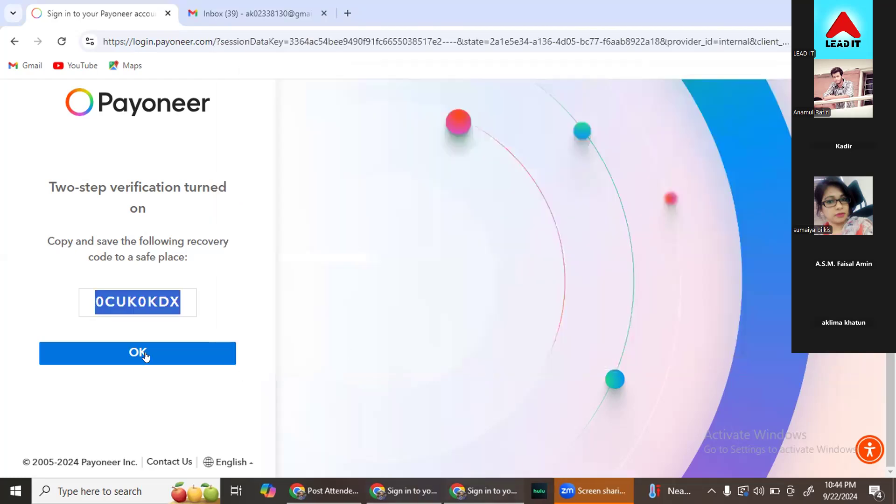
Step: Confirm the recovery code is saved with OK, then go to the Gmail inbox tab
left_click(138, 353)
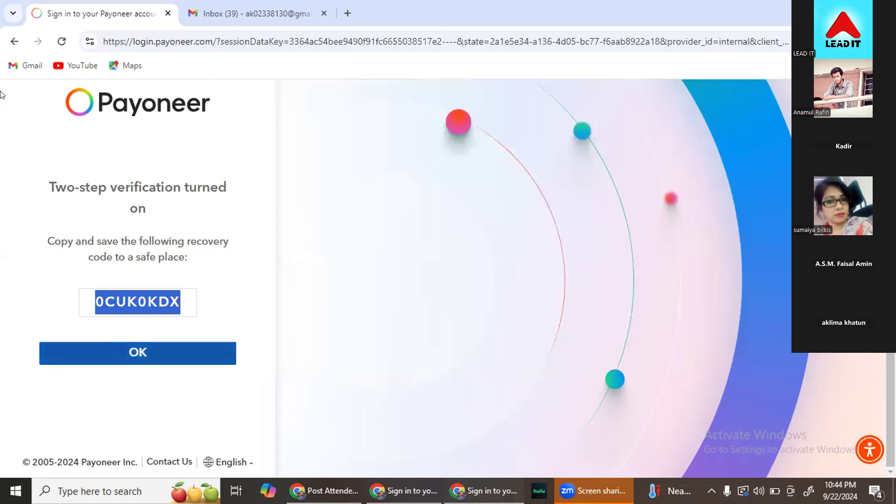
left_click(120, 300)
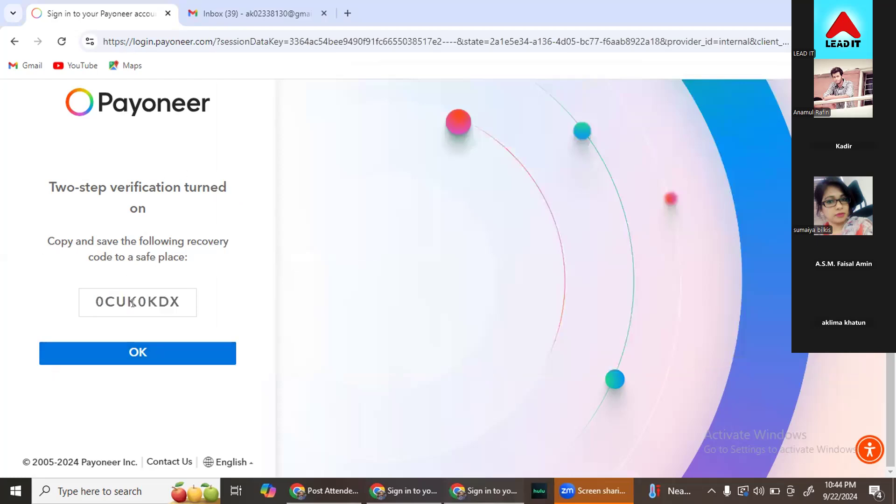
left_click(139, 351)
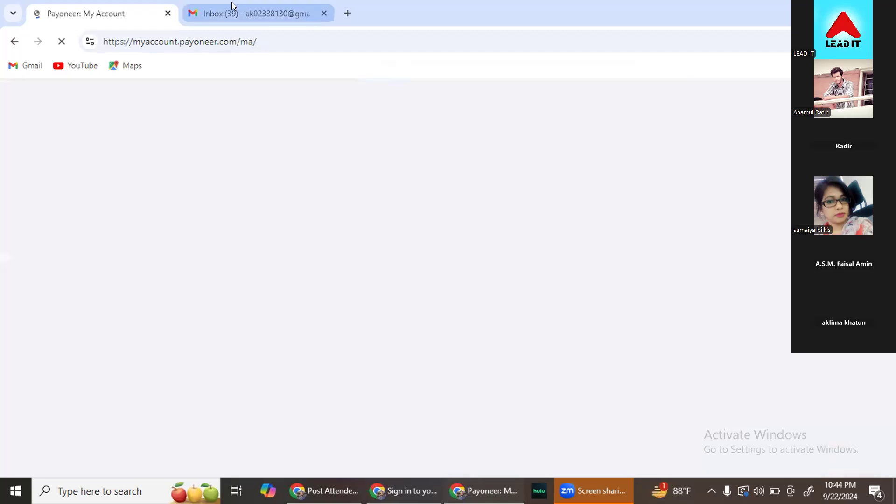
mouse_move(231, 2)
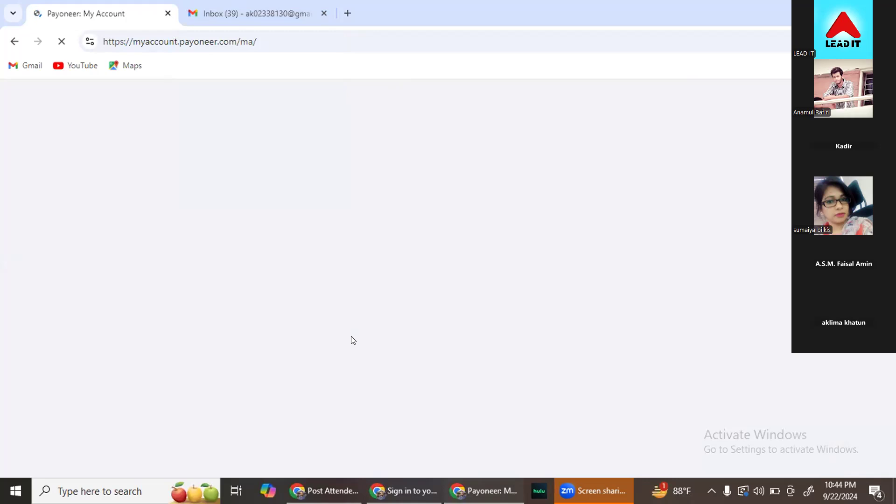
left_click(235, 7)
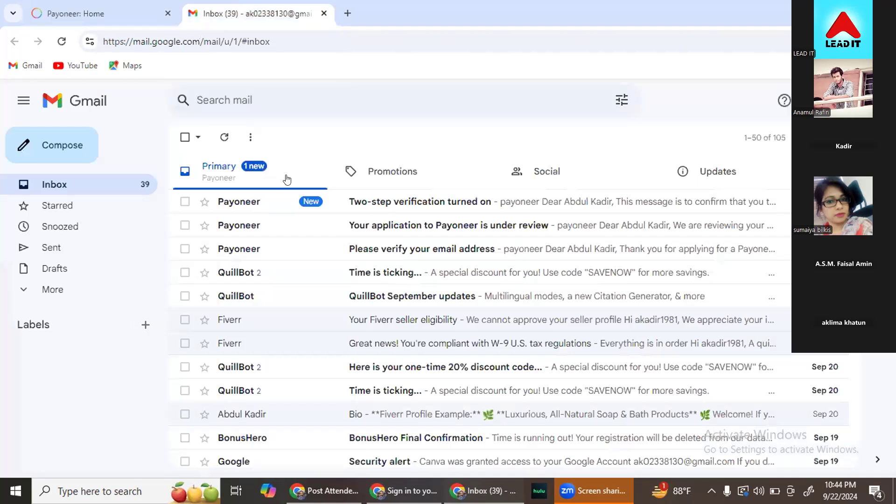
Step: Open Payoneer's verification email and use VERIFY MY EMAIL, closing the tab that failed to load
left_click(431, 248)
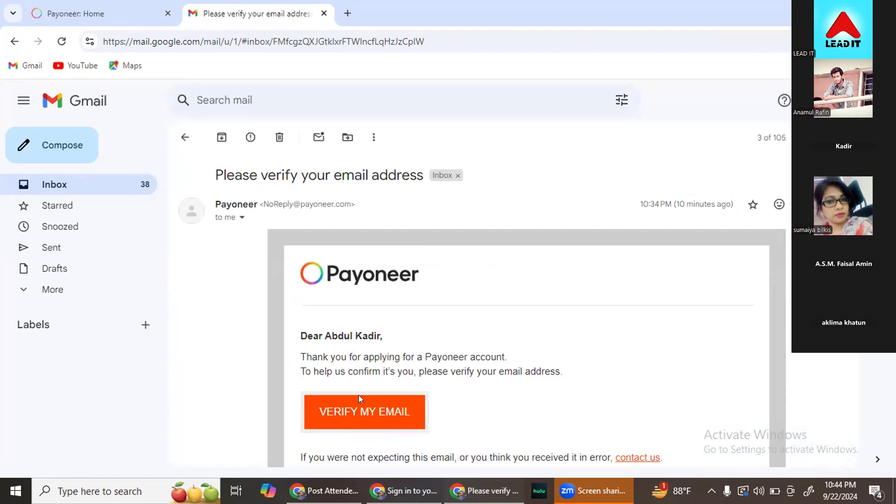
scroll(358, 395, "down", 2)
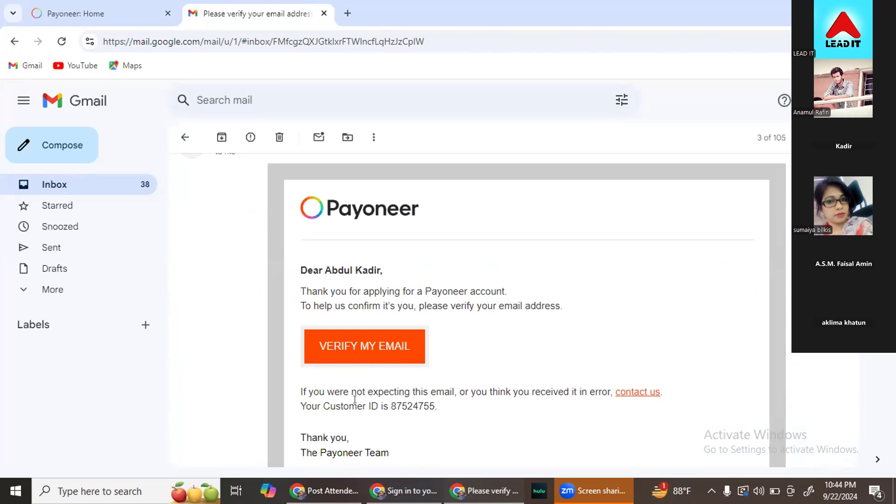
left_click(349, 350)
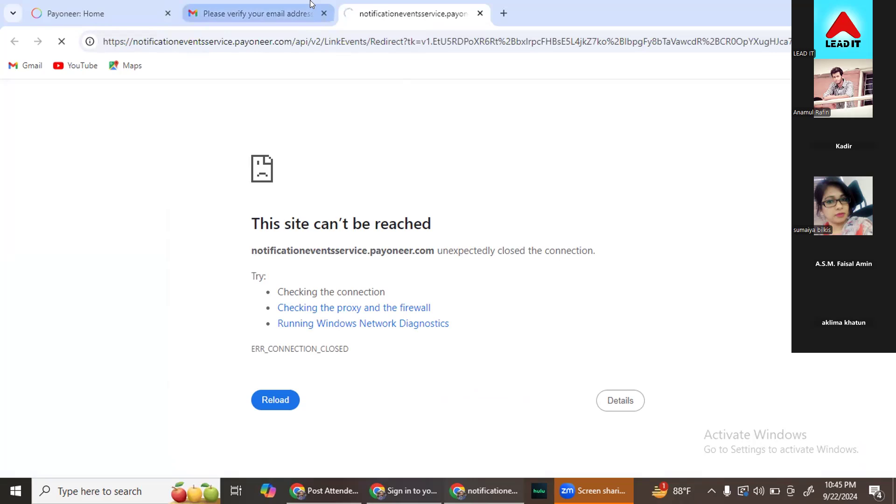
mouse_move(313, 4)
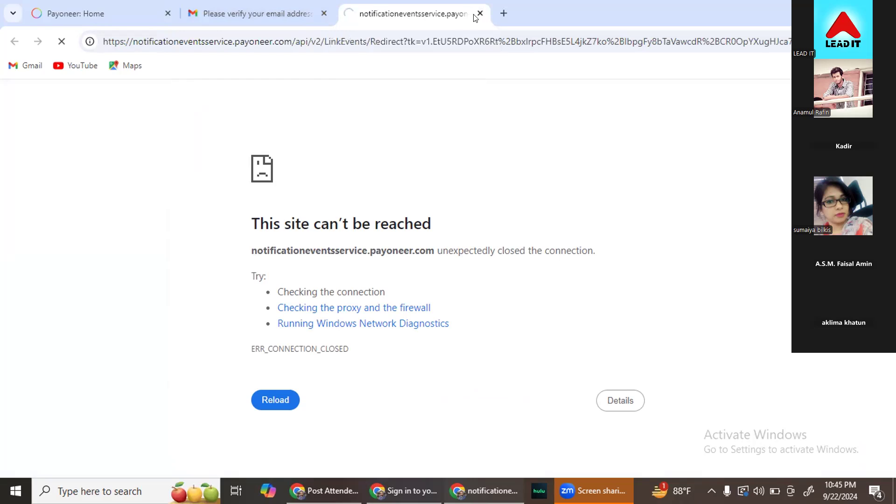
key("ctrl+w")
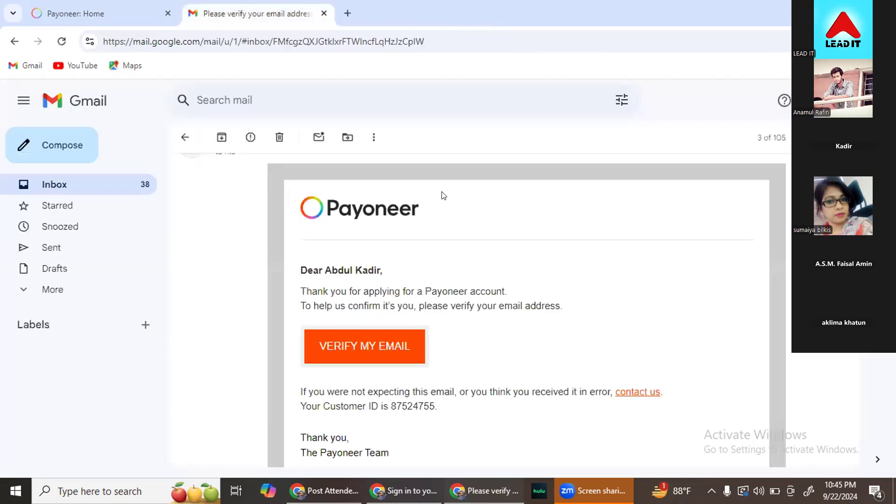
left_click(368, 341)
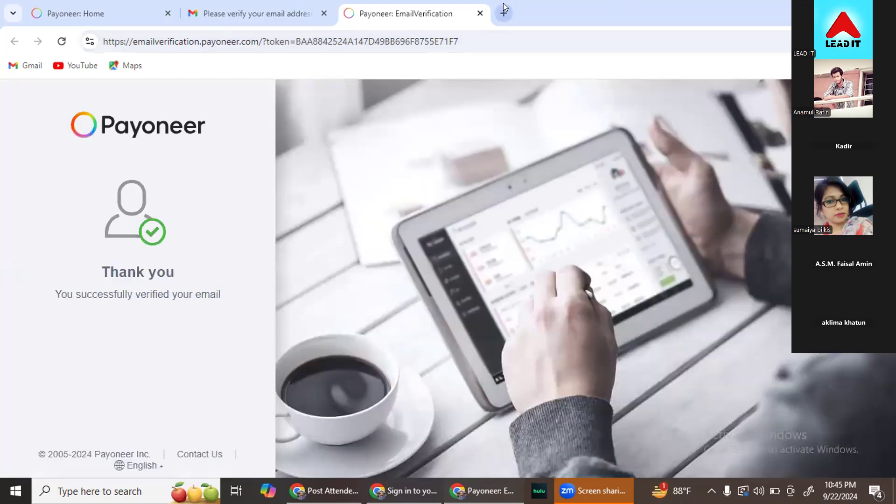
Step: Close the EmailVerification and Gmail tabs, leaving the Payoneer Home page active
left_click(480, 14)
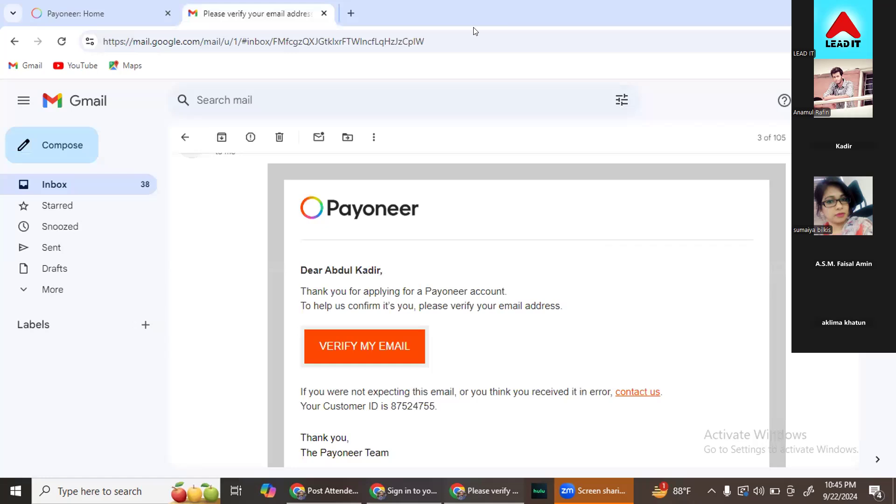
left_click(69, 13)
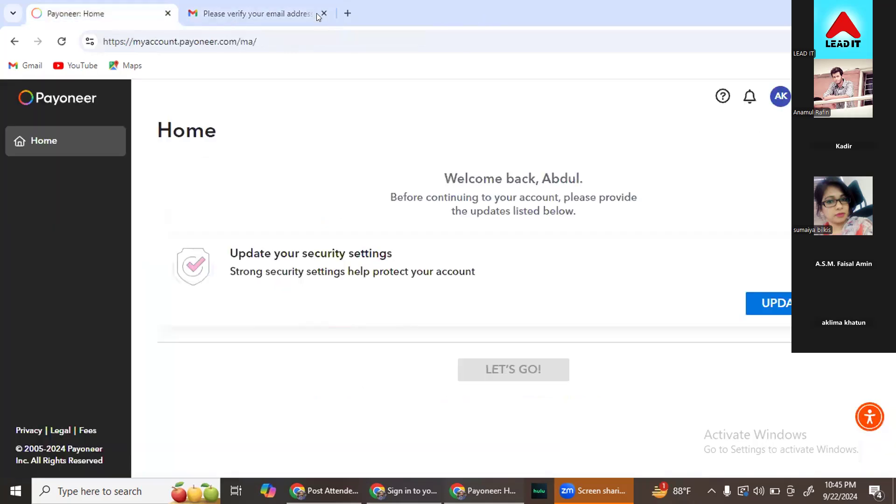
left_click(324, 14)
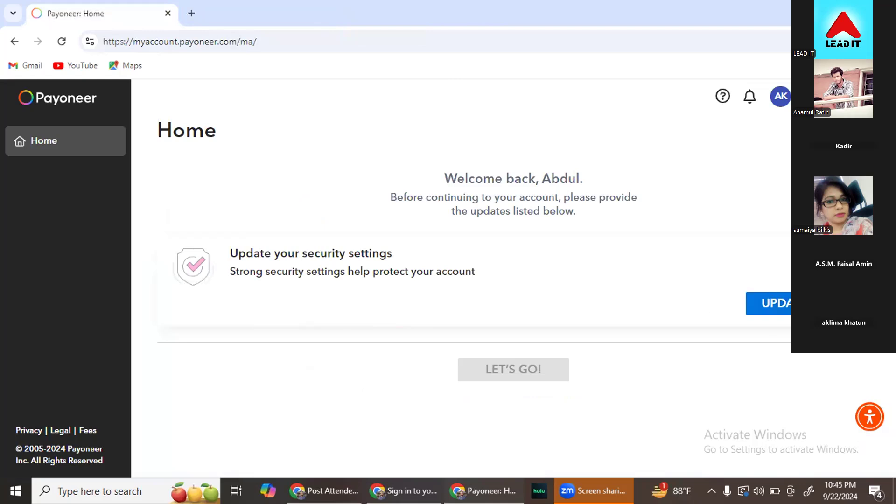
Step: Choose UPDATE beside 'Update your security settings' on the Payoneer Home page
left_click(776, 311)
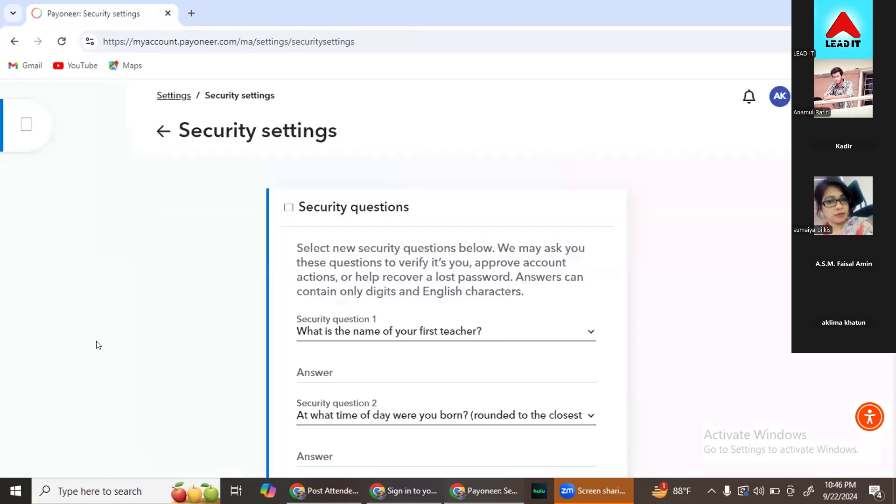
Step: Keep 'What is the name of your first teacher?' as security question 1 and enter its answer
scroll(514, 336, "down", 4)
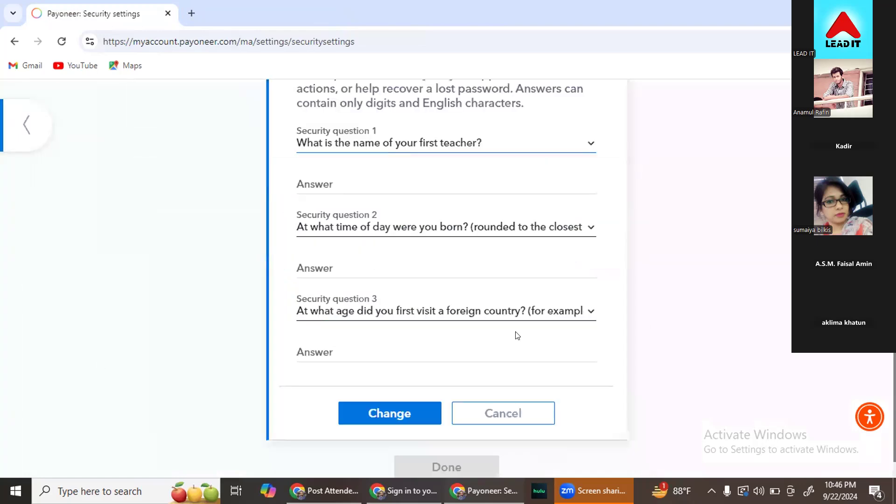
scroll(517, 335, "up", 1)
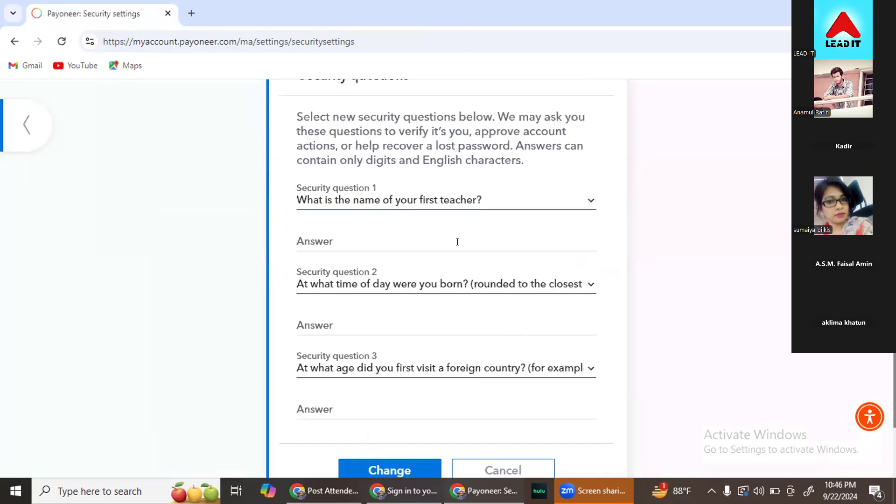
left_click(461, 200)
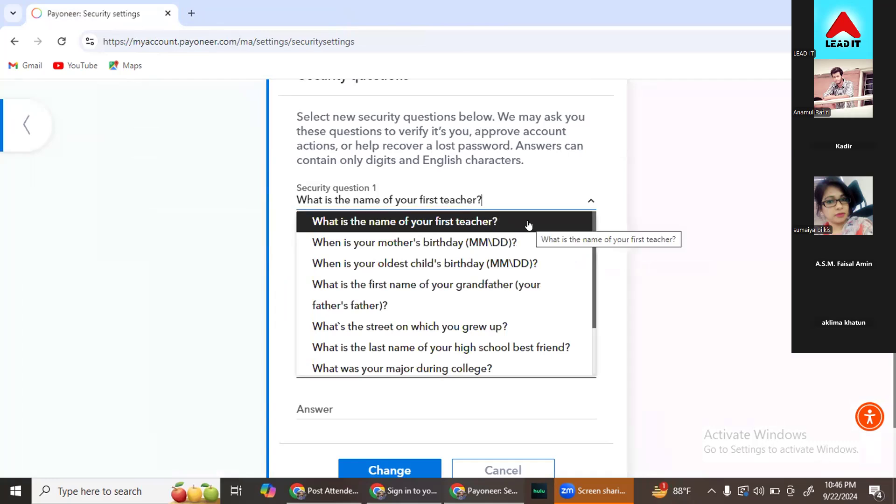
left_click(313, 228)
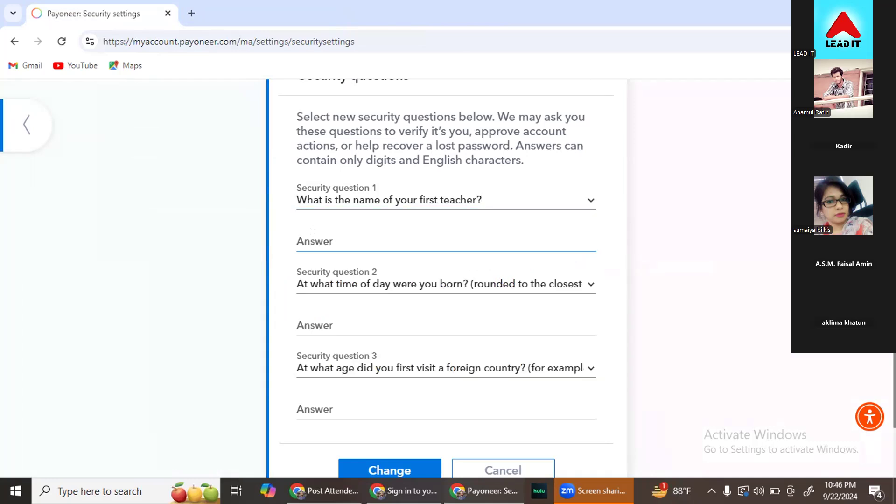
left_click(314, 238)
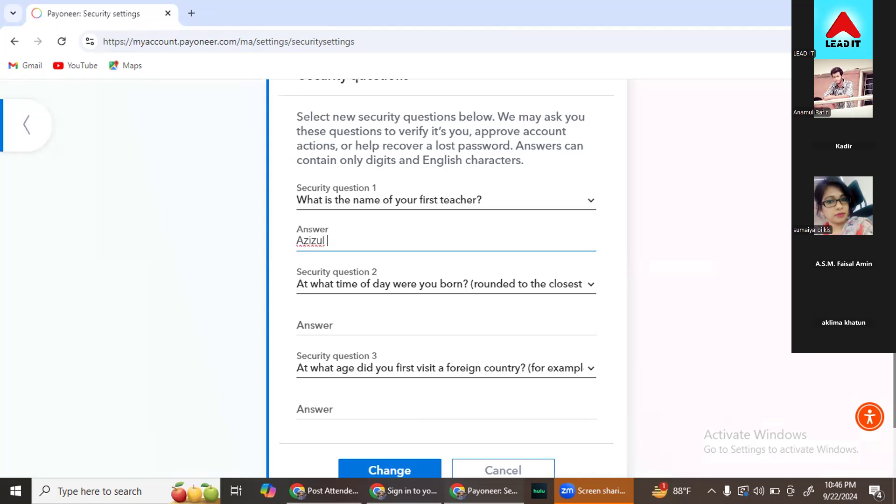
Step: Set questions 2 and 3 to first-grade teacher's last name and first car model, with answers
left_click(586, 285)
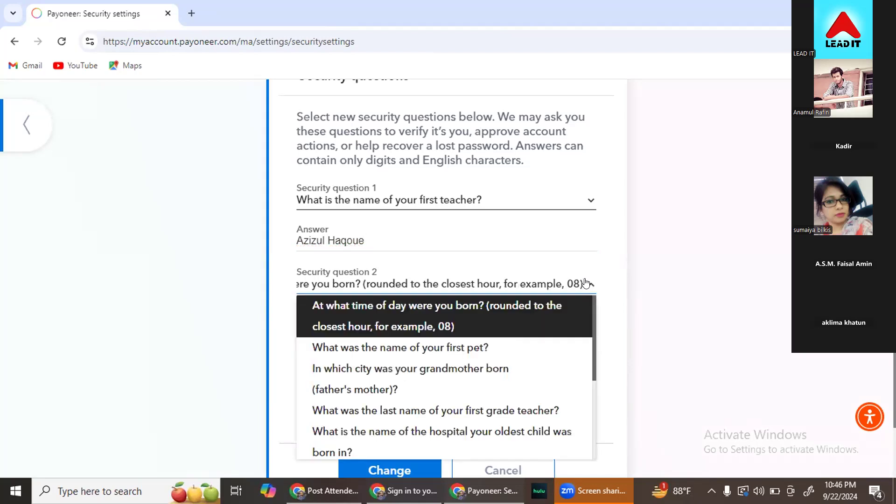
scroll(449, 368, "down", 1)
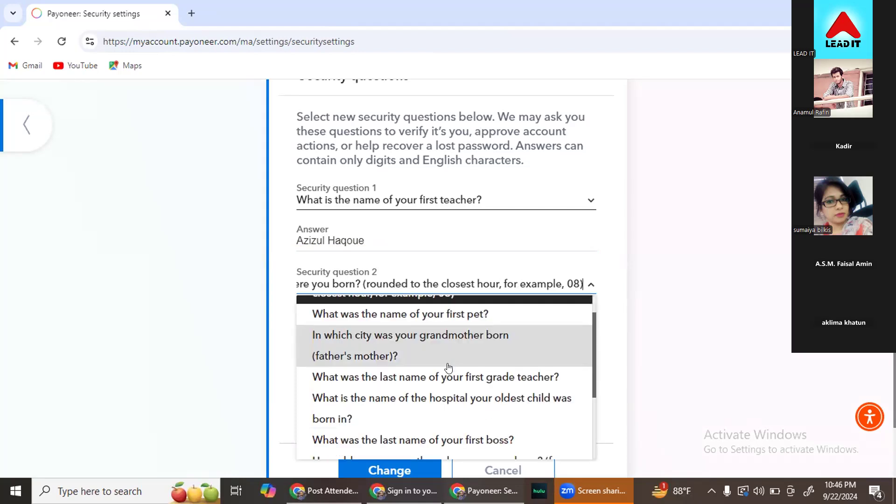
scroll(449, 368, "down", 1)
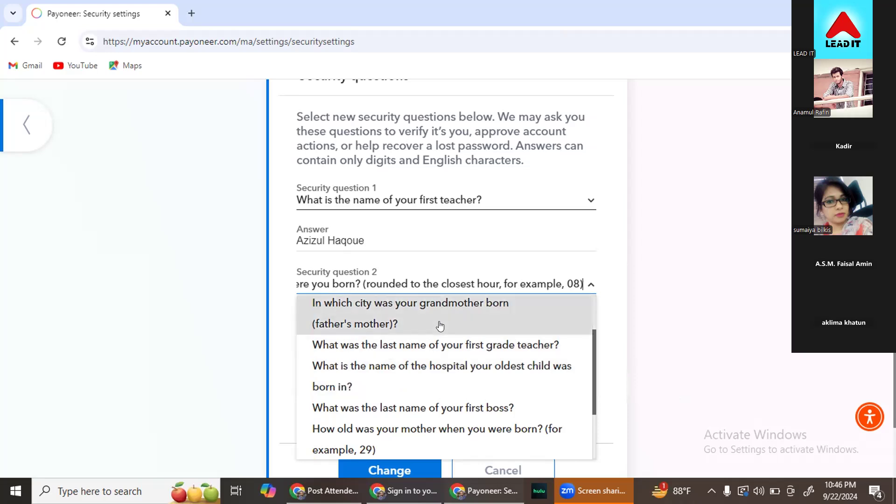
scroll(440, 326, "up", 1)
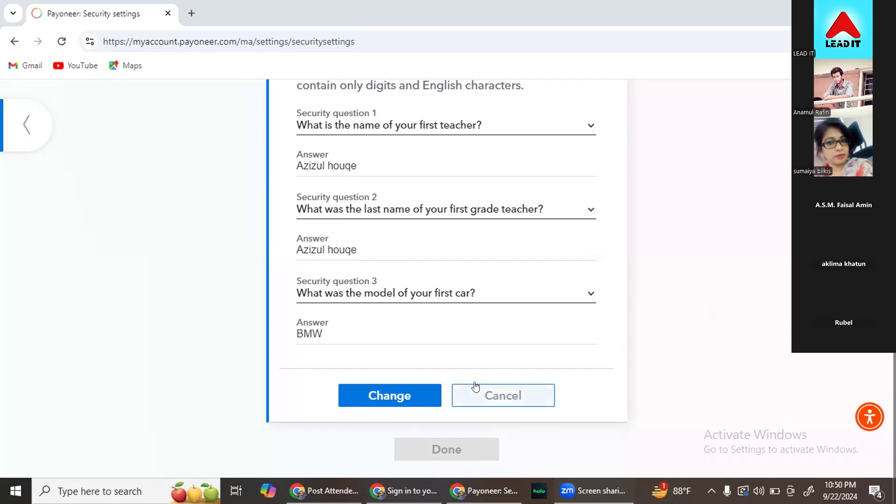
left_click(488, 332)
Step: Submit the security questions, confirm with the SMS verification code, and finish the security settings
left_click(488, 311)
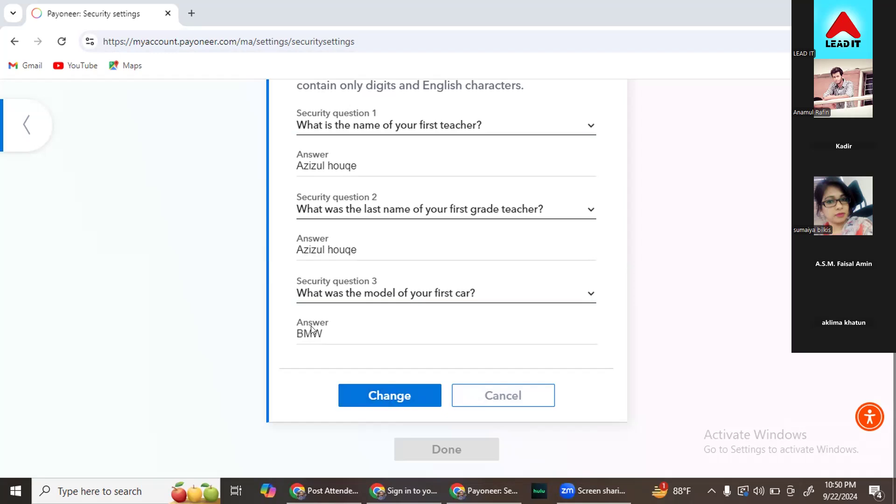
key("Return")
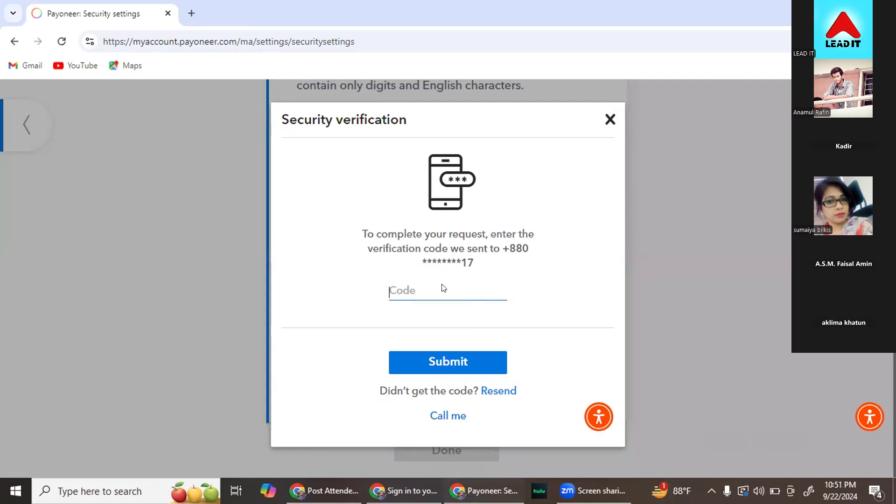
left_click(465, 361)
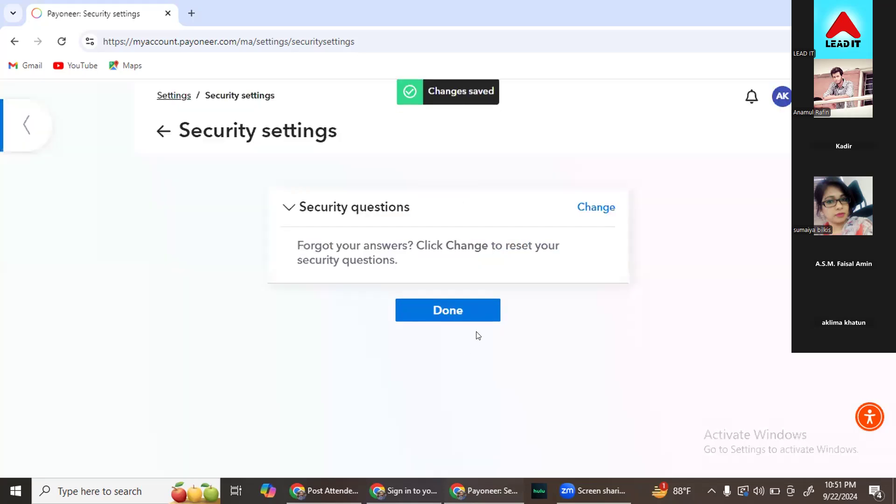
left_click(449, 311)
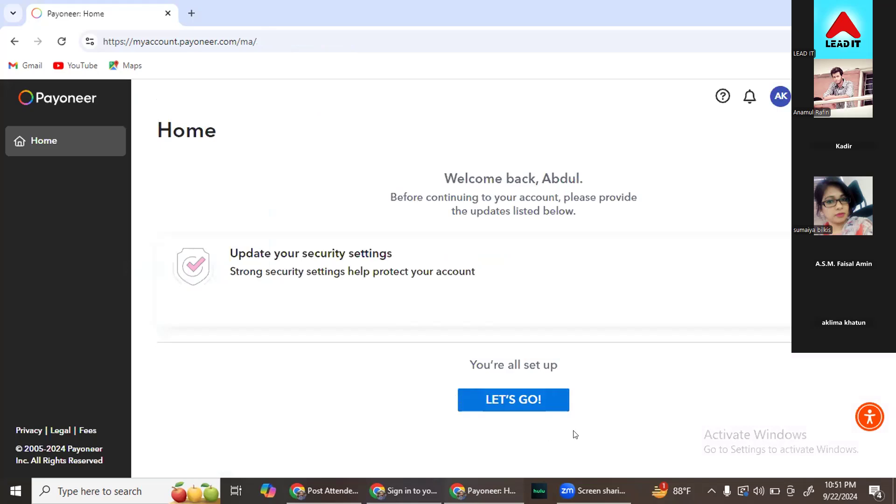
Step: Enter the full Payoneer dashboard and check its empty Upcoming transactions list
left_click(494, 397)
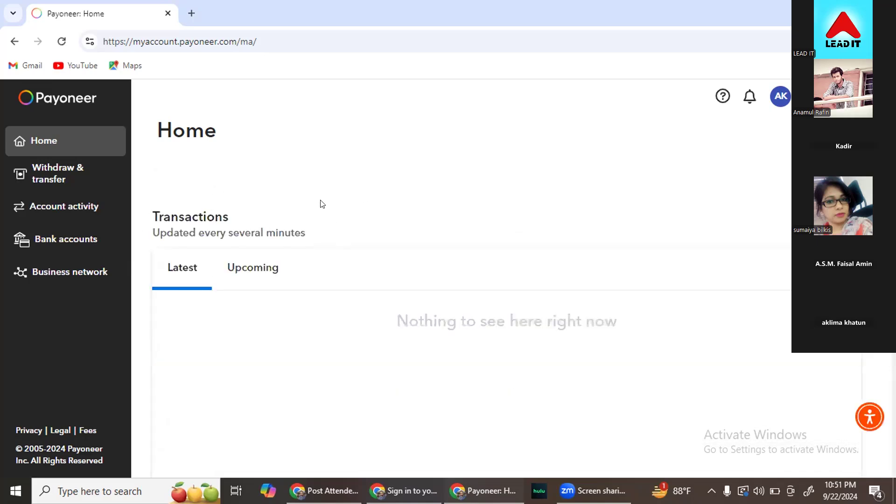
left_click(237, 272)
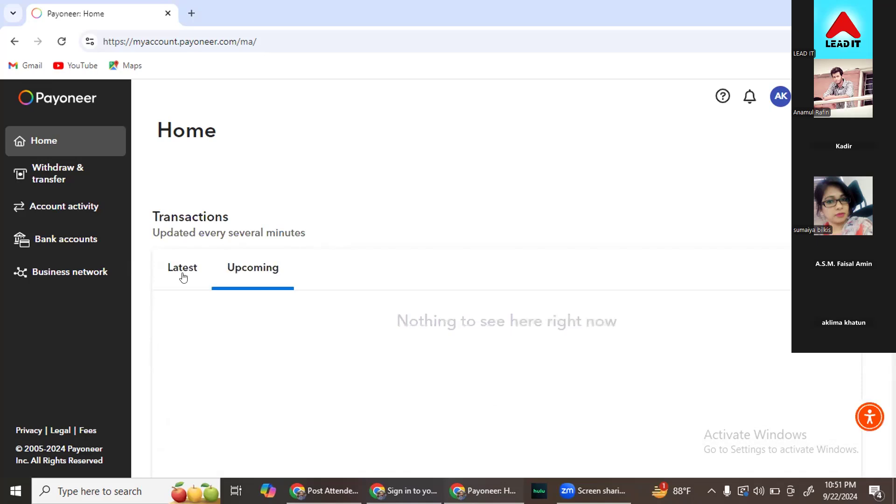
Step: Go back to Latest transactions, then view the BANK ASIA LTD BDT account pending review under Bank accounts
left_click(182, 277)
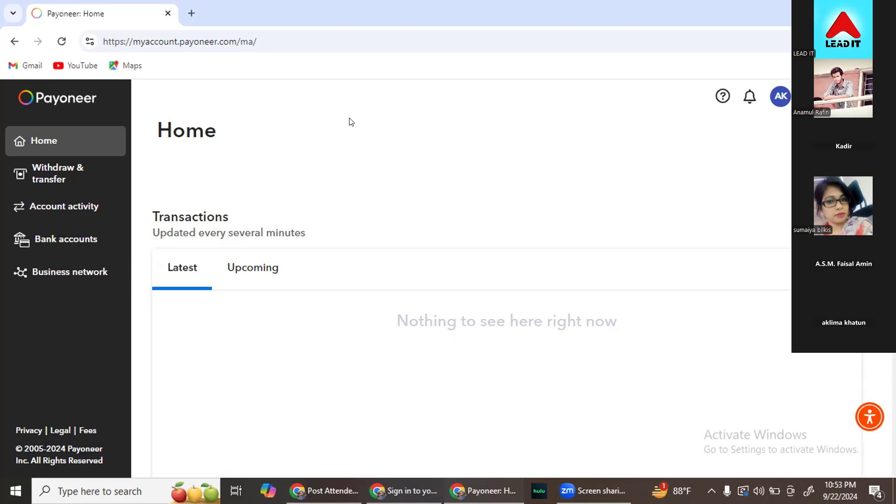
left_click(88, 240)
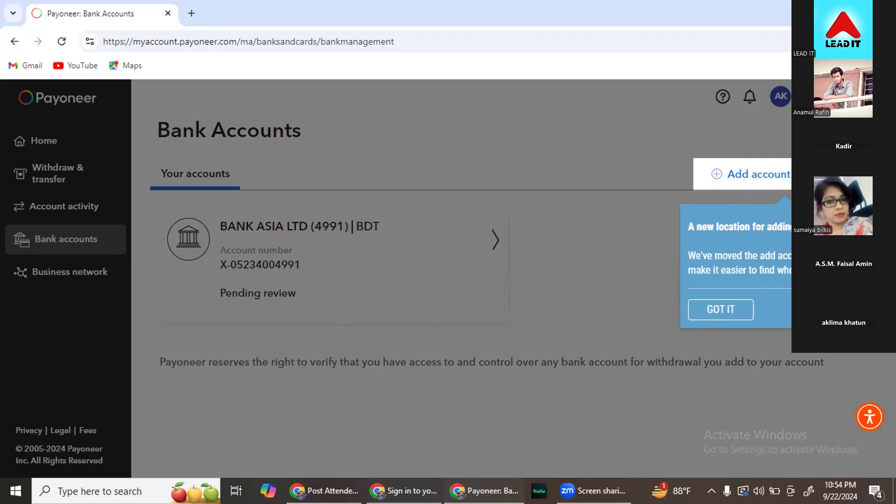
Step: Dismiss the moved add-account notice and return to Payoneer's Home page
left_click(725, 305)
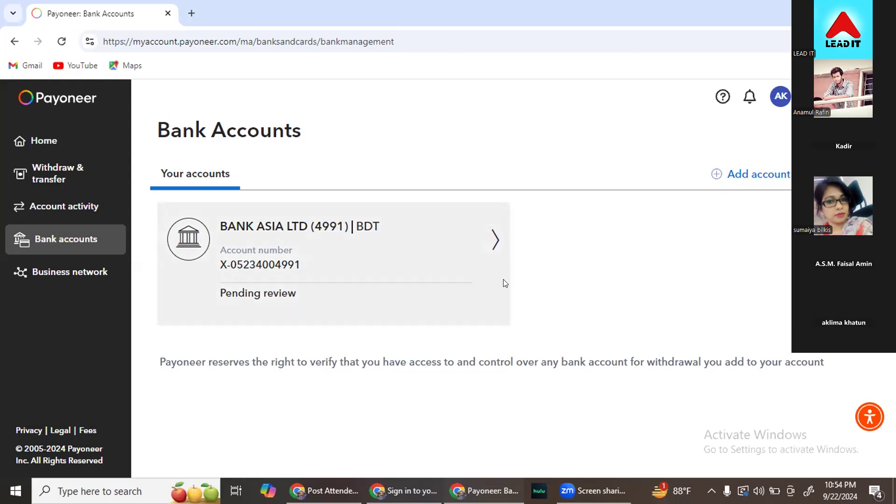
left_click(66, 101)
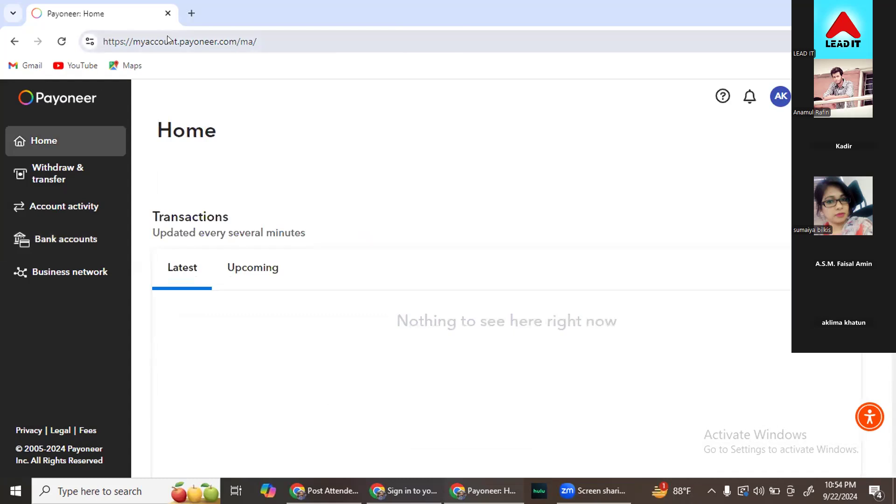
left_click(191, 14)
Step: Load Fiverr in a new tab and switch to selling to show the Seller Dashboard
type("fiverr.com/?source=top_nav")
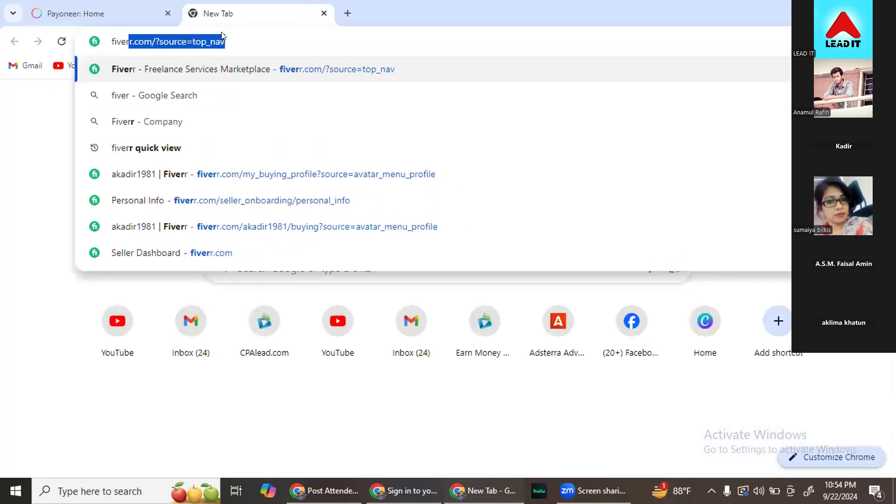
double_click(123, 41)
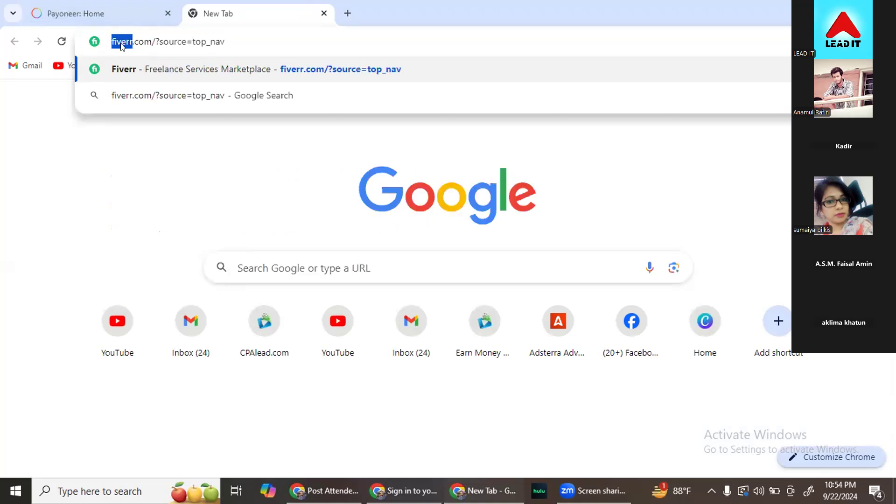
left_click(118, 68)
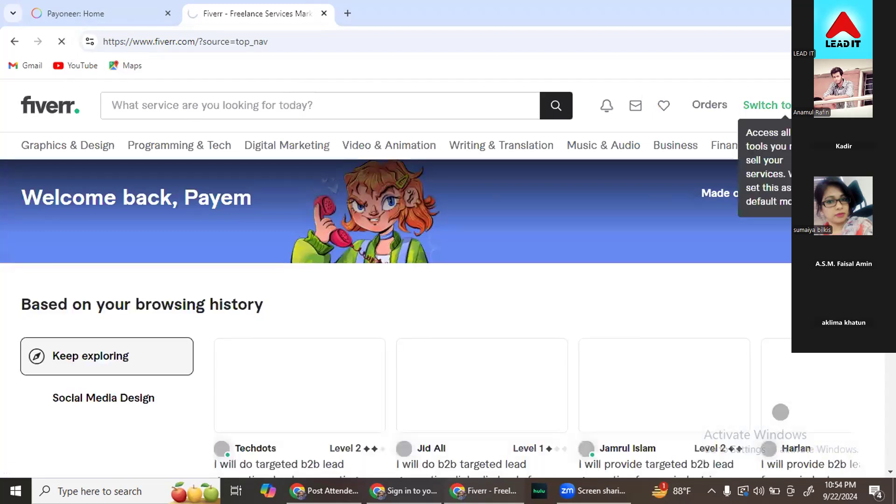
left_click(765, 105)
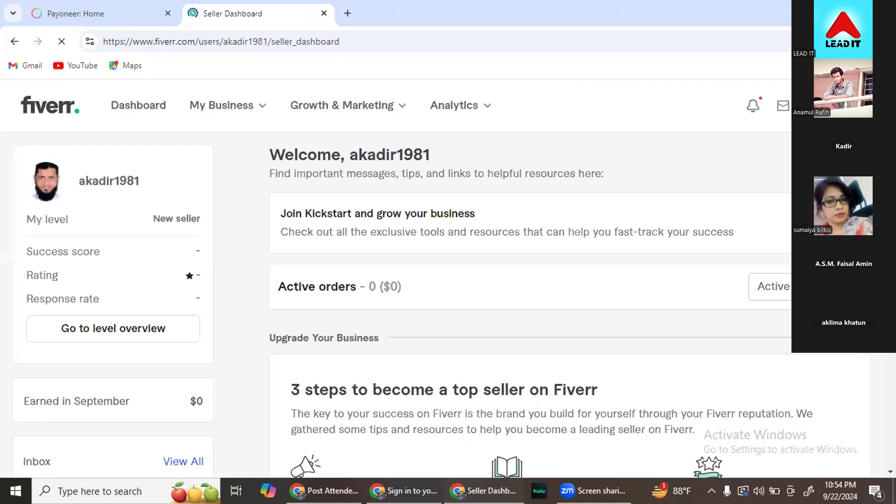
left_click(810, 106)
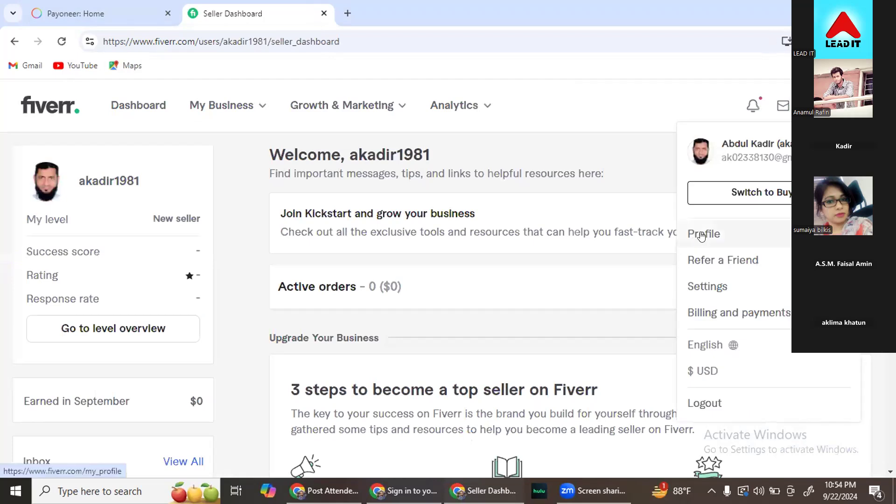
Step: Go from the profile to My Business > Earnings and open Manage payout methods, showing $0.00 available
left_click(702, 235)
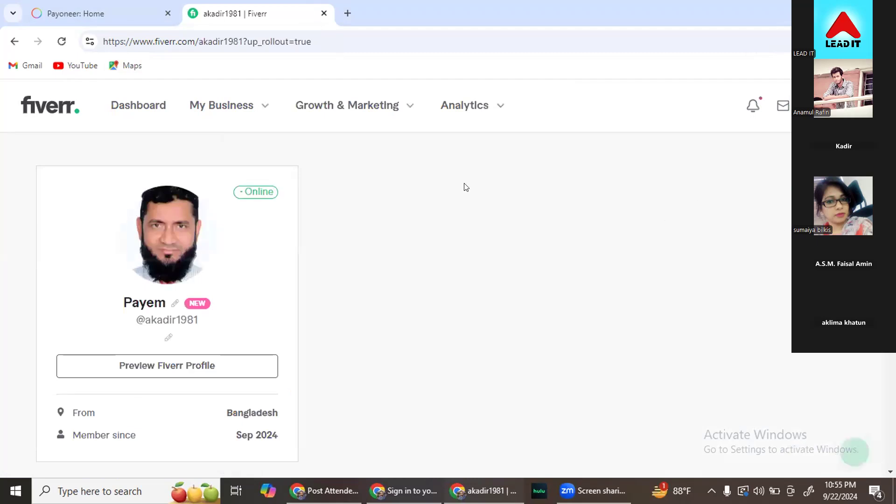
left_click(237, 106)
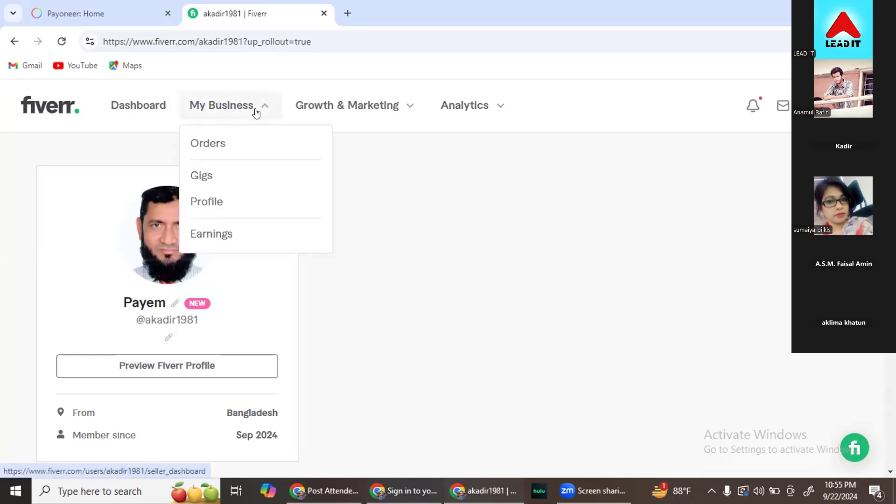
left_click(222, 235)
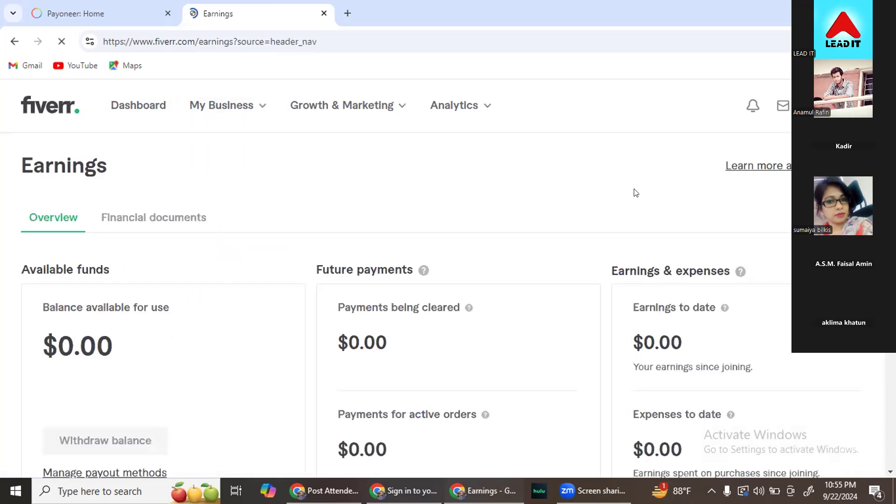
scroll(248, 276, "down", 3)
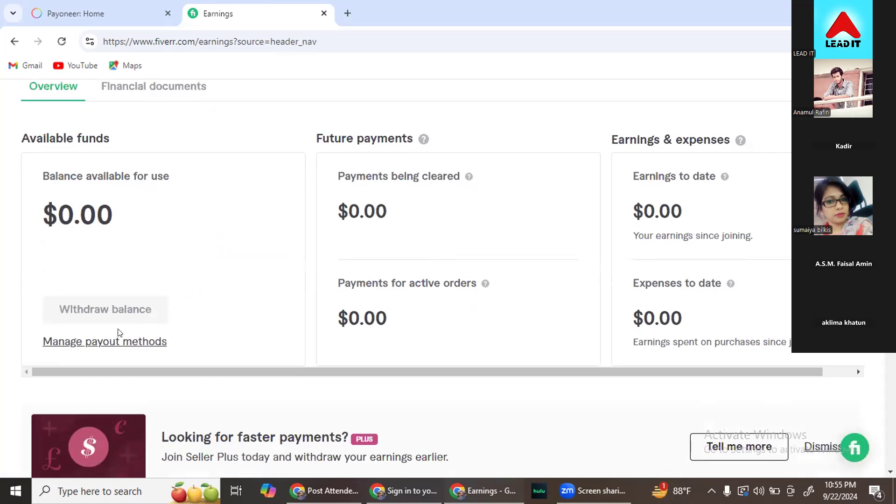
left_click(100, 341)
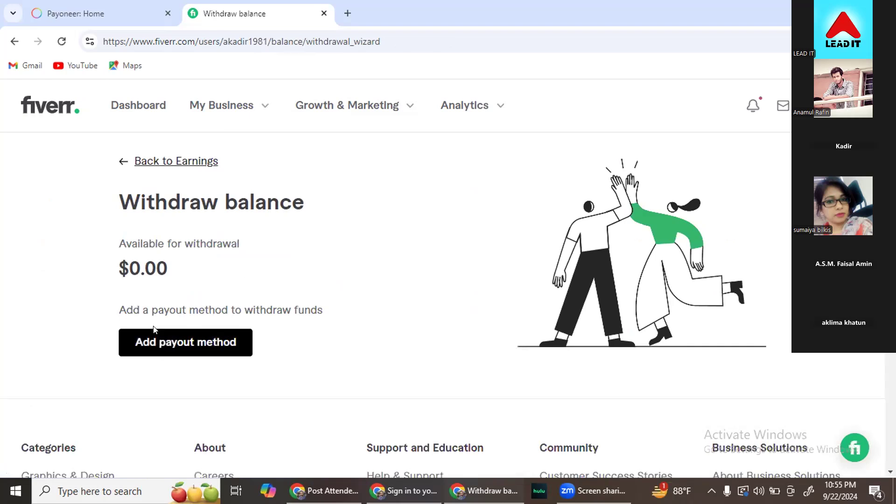
Step: Verify by SMS, entering the received 4-digit code to reach the Verified confirmation
left_click(185, 343)
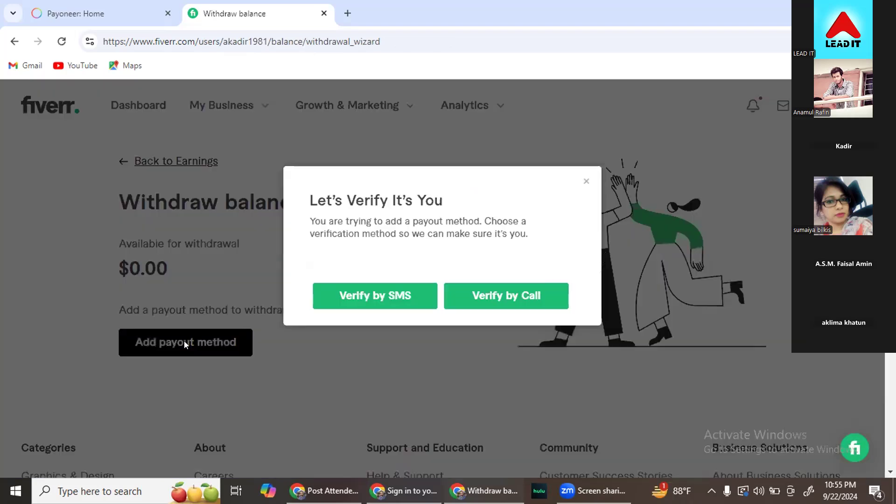
left_click(364, 292)
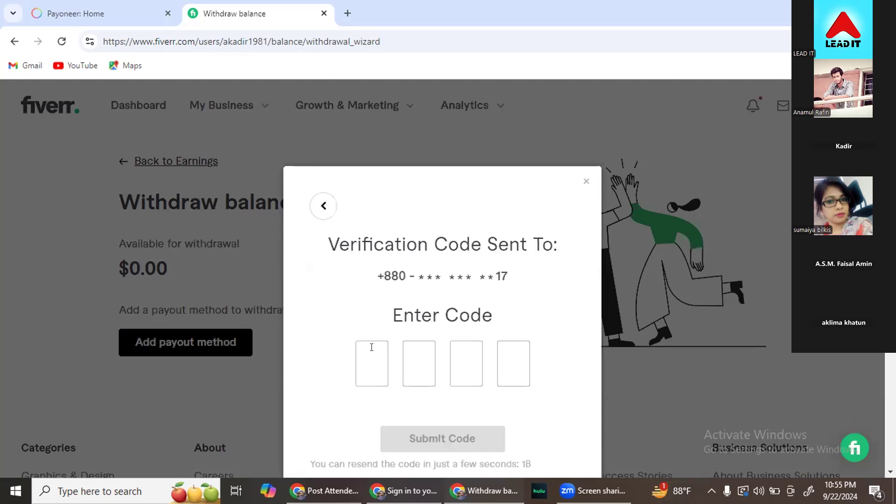
left_click(372, 347)
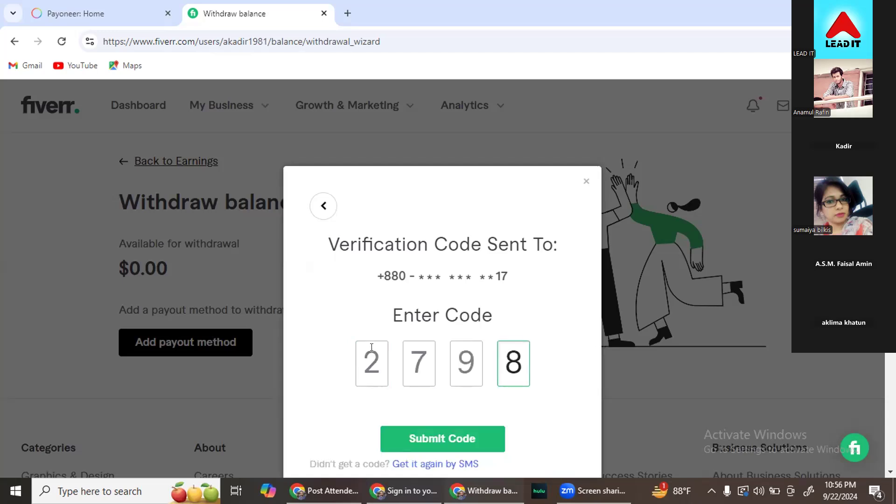
scroll(371, 347, "down", 3)
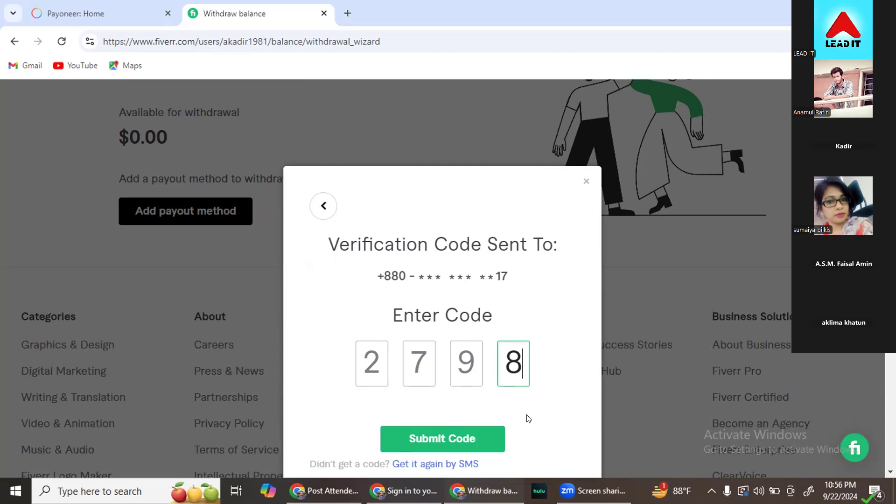
left_click(633, 407)
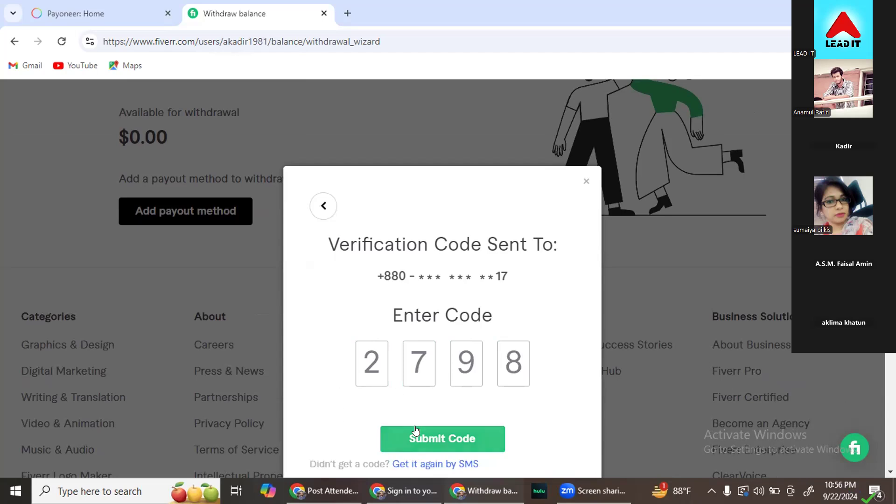
left_click(430, 439)
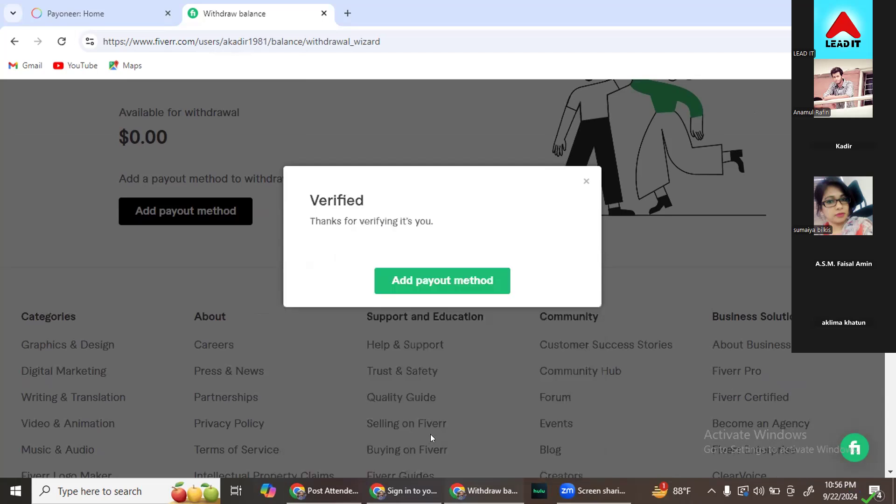
Step: Choose Bank transfer in USD as the payout method and acknowledge the finish-by-email notice
left_click(414, 277)
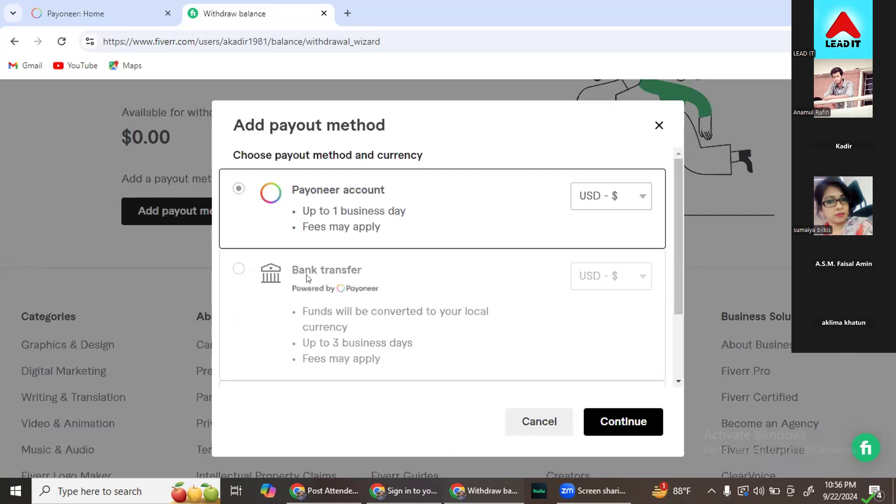
left_click(236, 269)
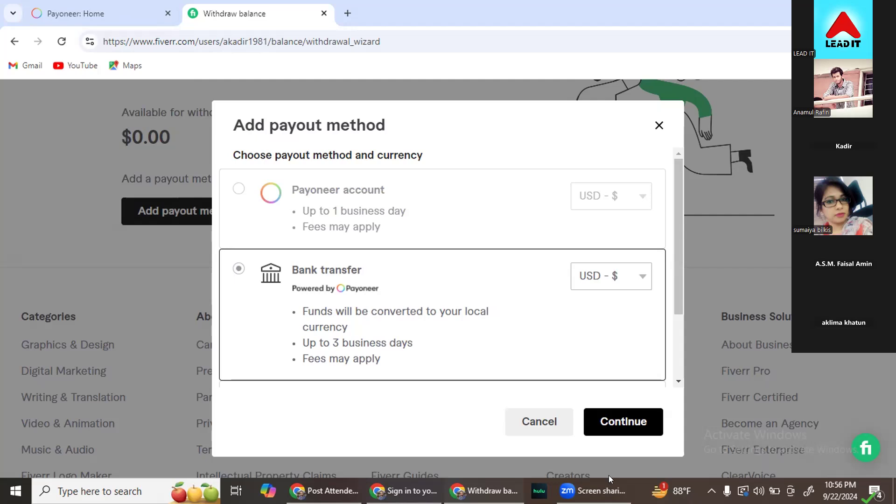
left_click(616, 424)
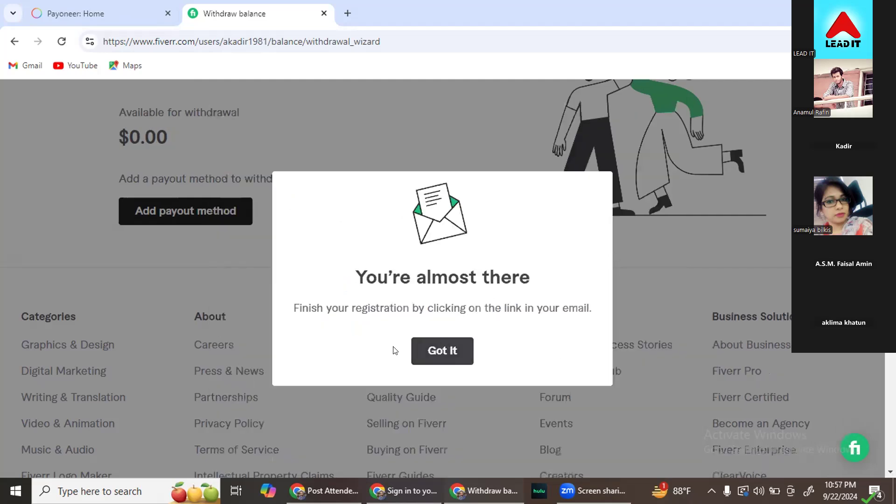
left_click(428, 346)
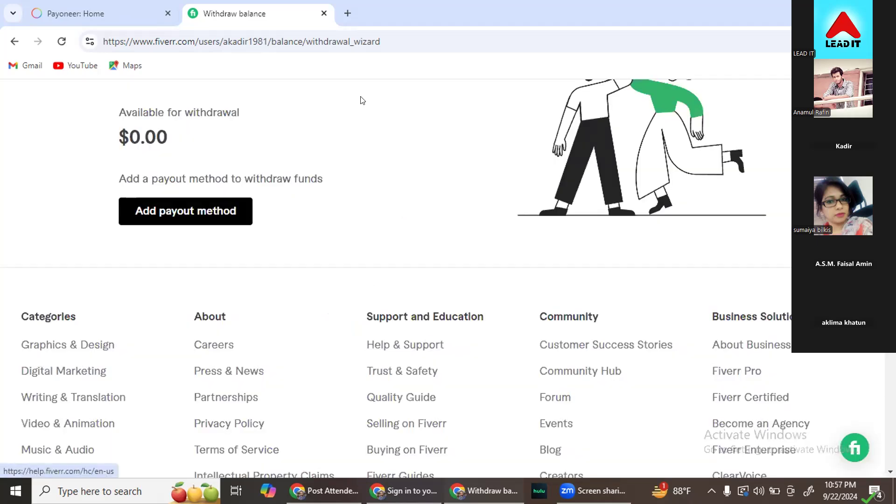
left_click(347, 13)
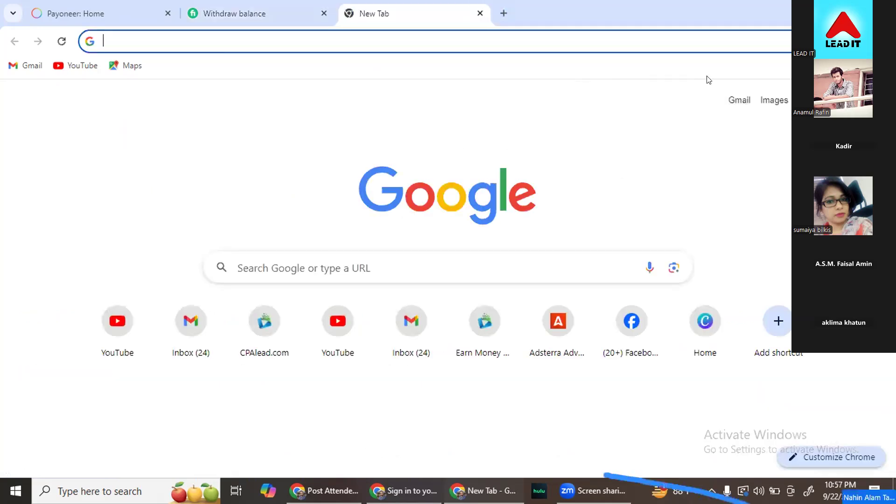
Step: Switch Google to the other signed-in account and open its Gmail inbox
left_click(729, 117)
left_click(876, 100)
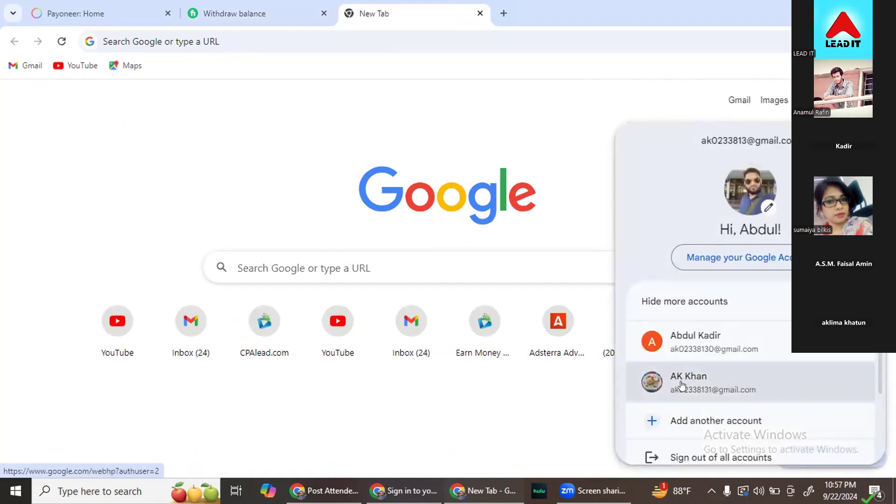
left_click(711, 348)
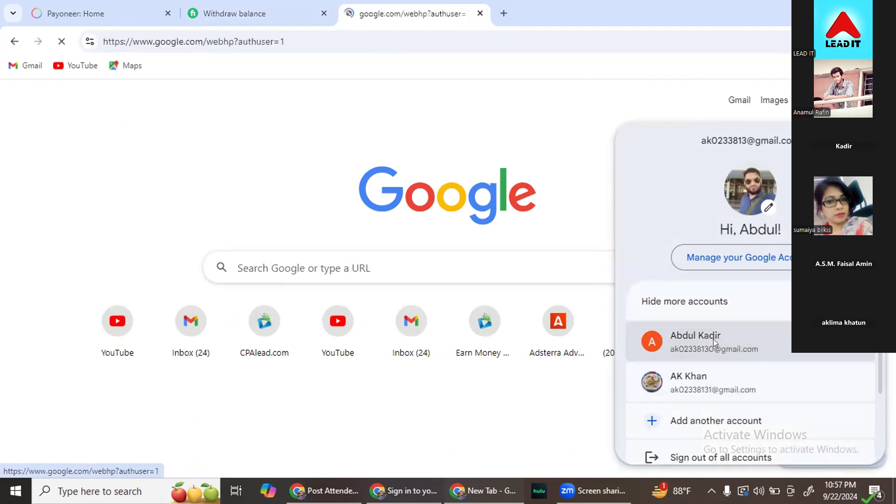
left_click(728, 103)
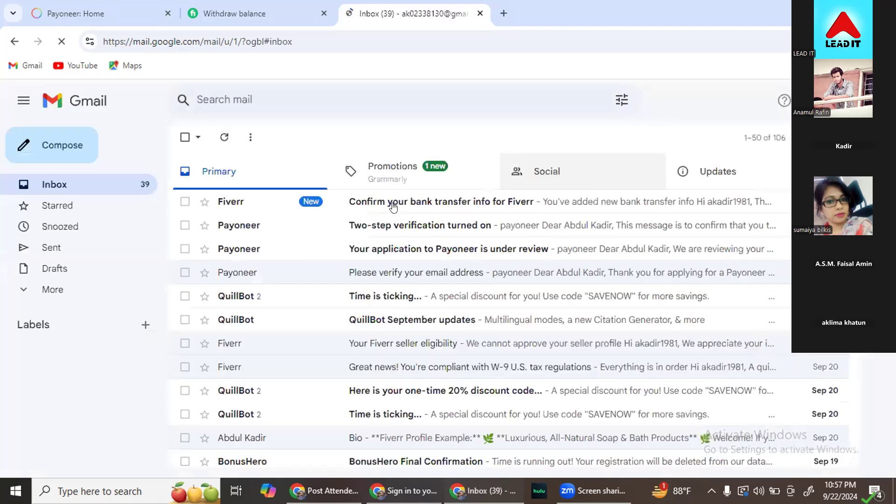
Step: Open the 'Confirm your bank transfer info for Fiverr' email and continue to Payoneer's Bank Transfer Setup
left_click(387, 197)
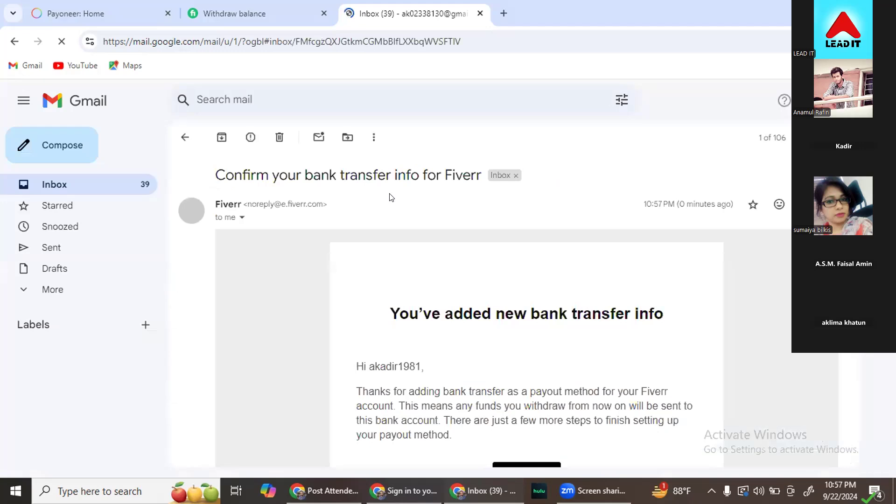
scroll(560, 373, "down", 1)
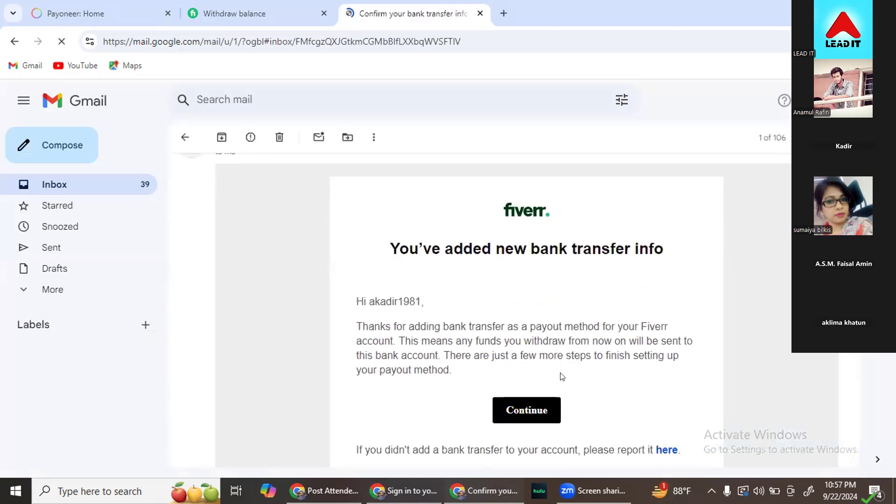
left_click(510, 409)
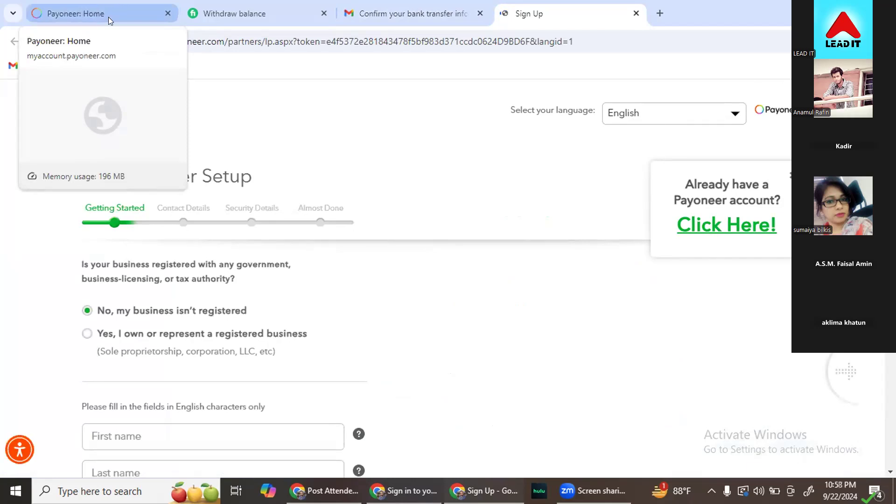
Step: Sign in with the existing Payoneer account to link the bank to Fiverr, reaching Companies you work with
left_click(720, 227)
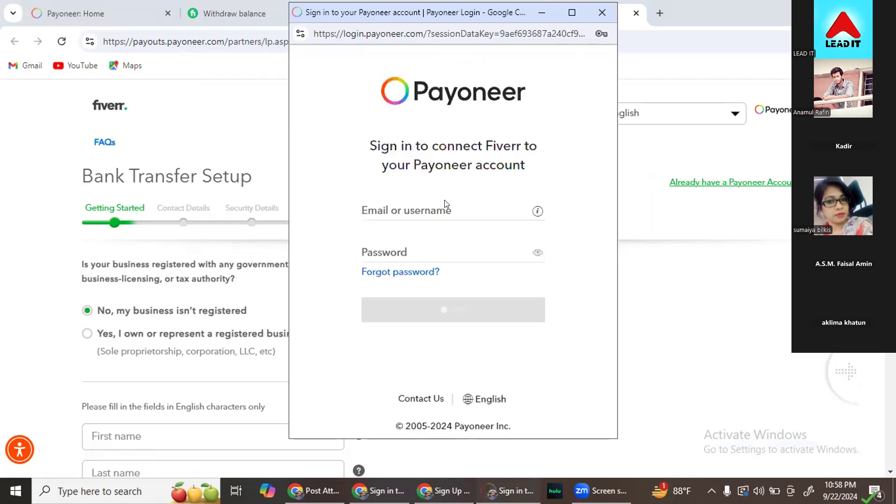
left_click(415, 250)
left_click(447, 312)
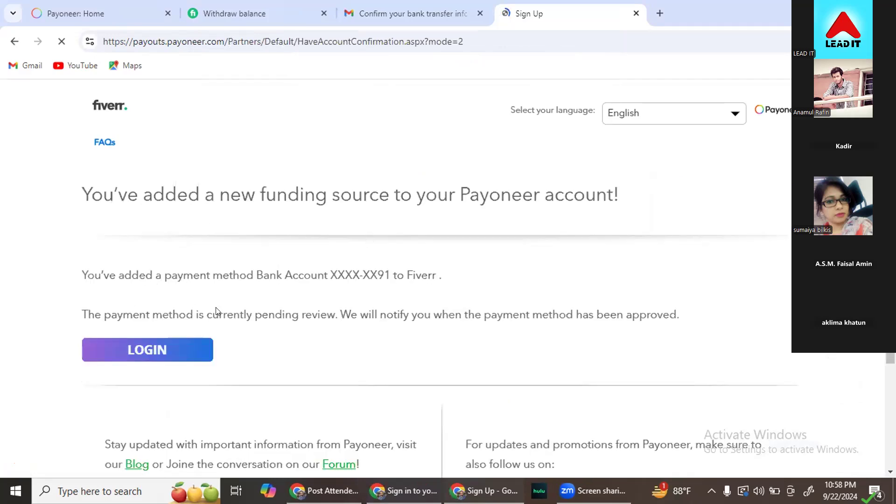
left_click(151, 346)
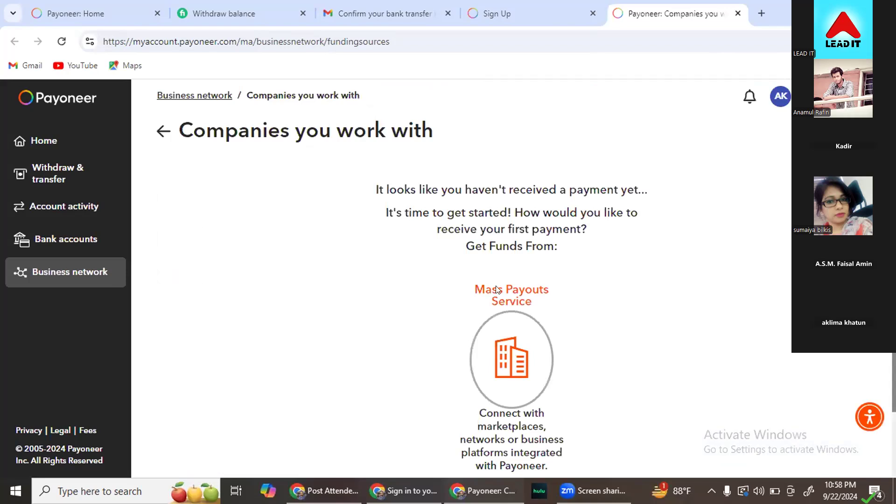
scroll(496, 286, "down", 2)
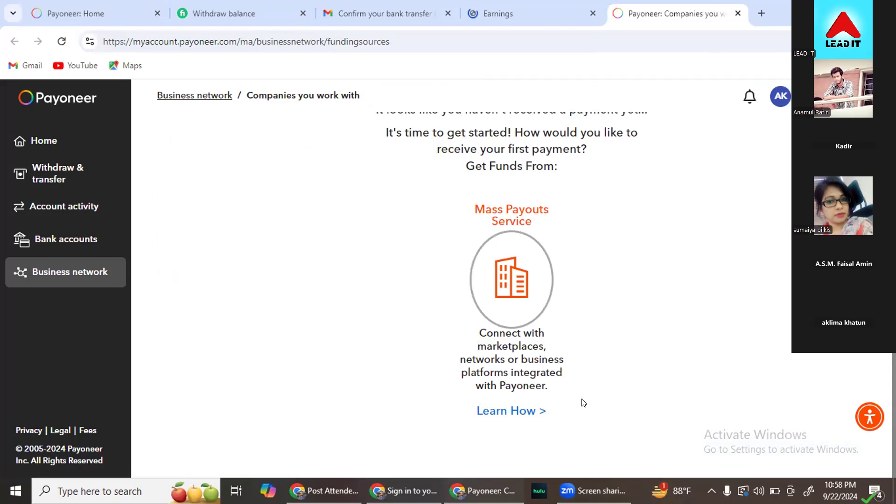
Step: Return to Payoneer Home, then view Fiverr's Earnings tab confirming the Payoneer application was submitted
scroll(411, 390, "up", 2)
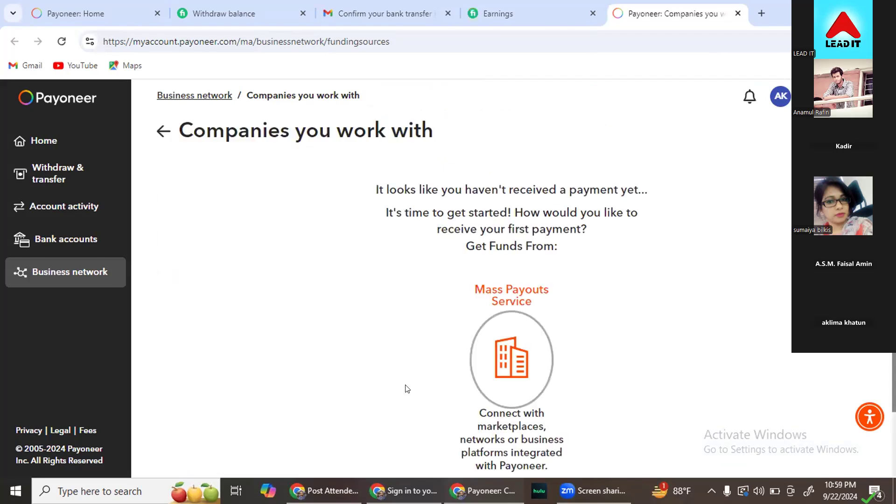
left_click(159, 131)
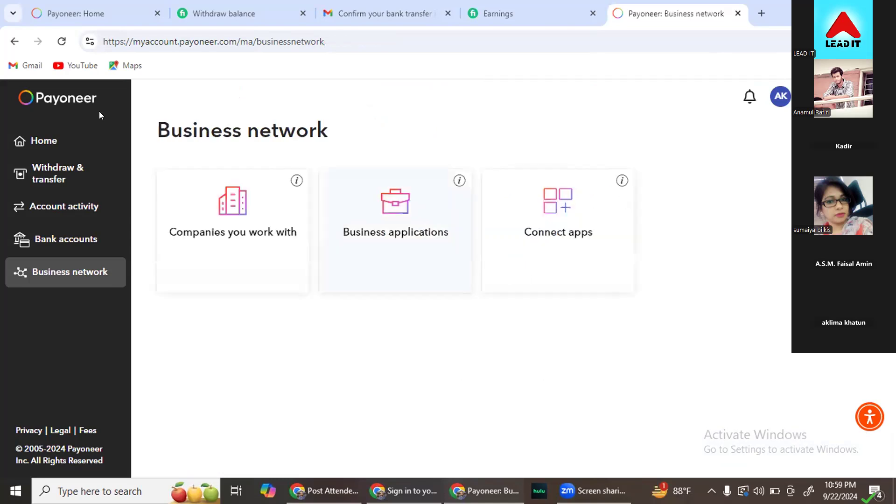
left_click(74, 97)
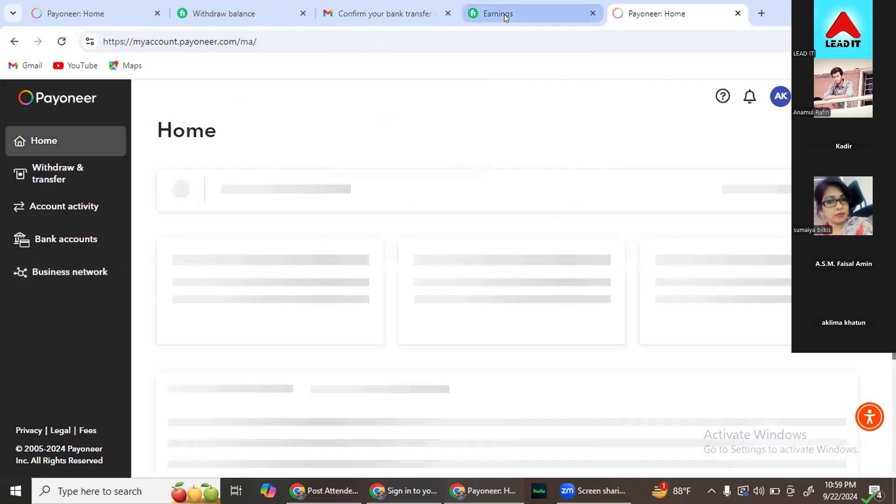
left_click(506, 18)
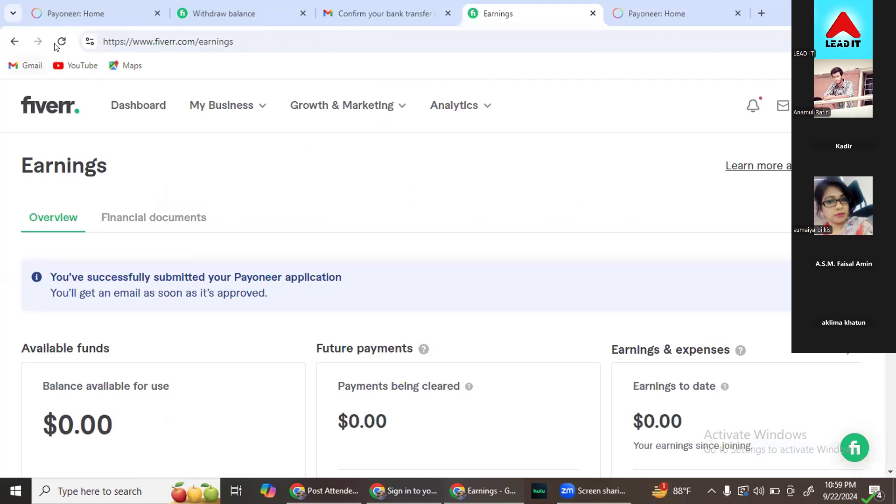
Step: Reload the Earnings page and check that Bank transfer in USD is listed among the payout methods
key("F5")
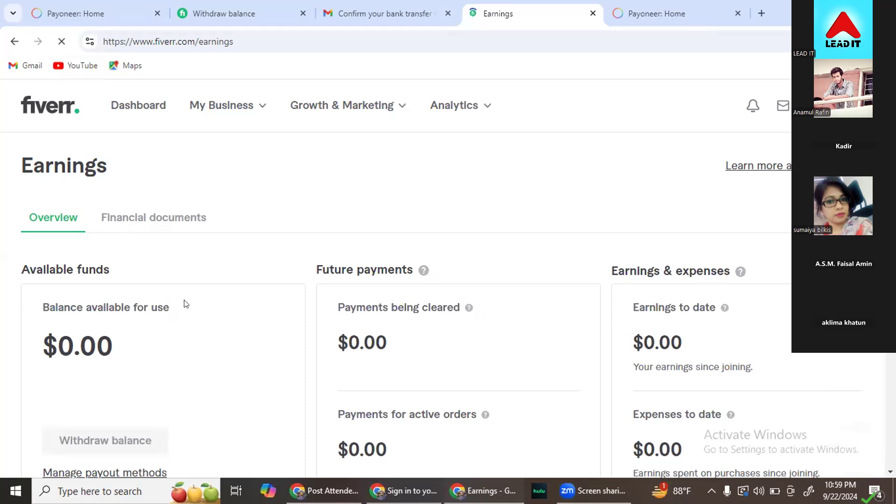
scroll(196, 313, "down", 3)
scroll(147, 344, "down", 1)
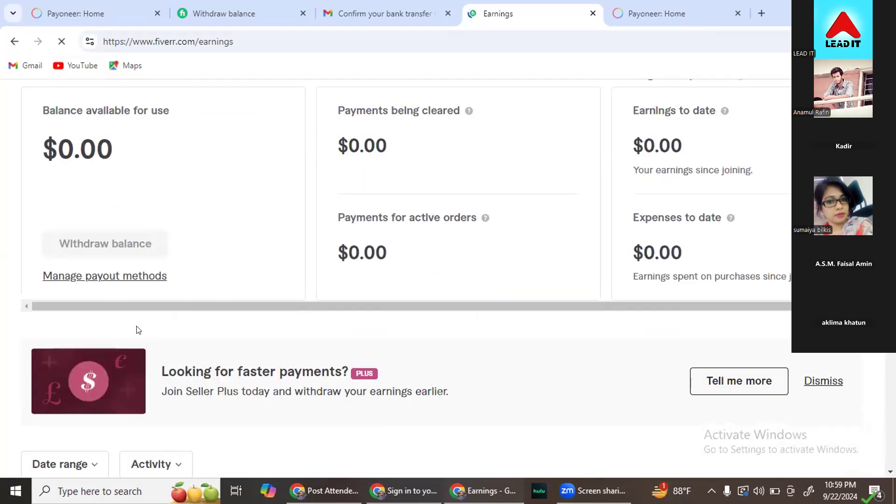
left_click(120, 277)
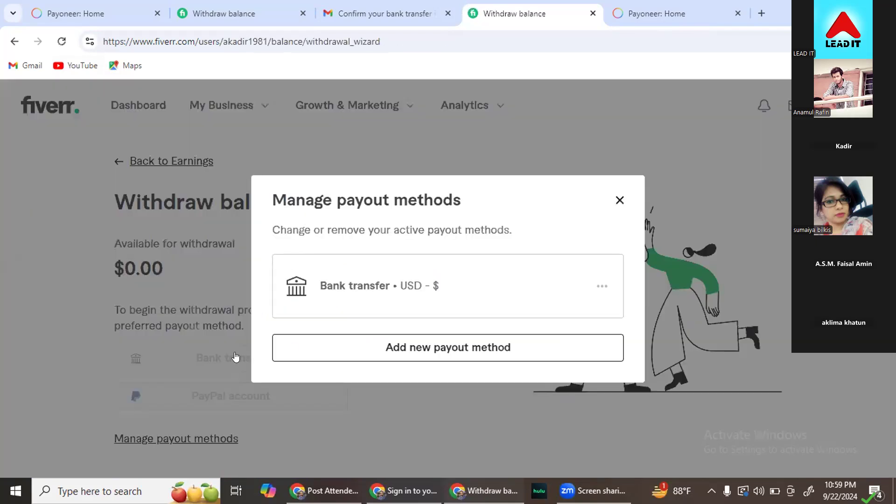
left_click(618, 201)
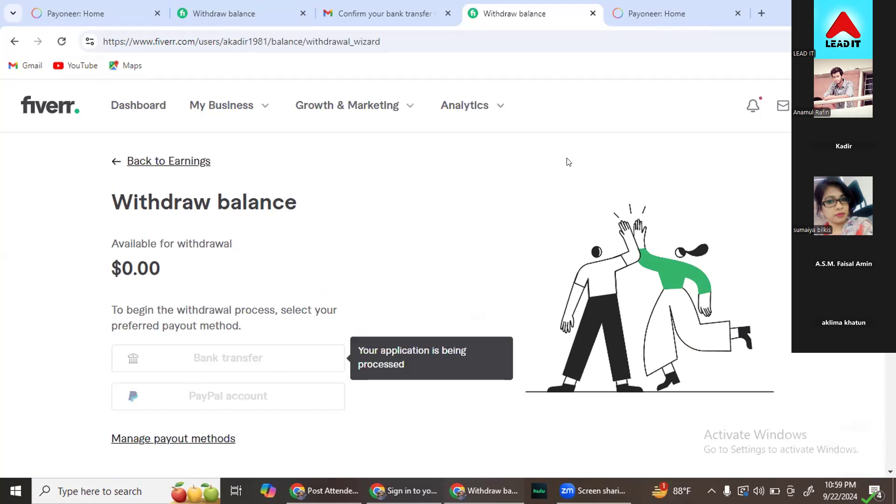
Step: Close the duplicate Payoneer Home tab and return to Fiverr's Withdraw balance page
left_click(665, 14)
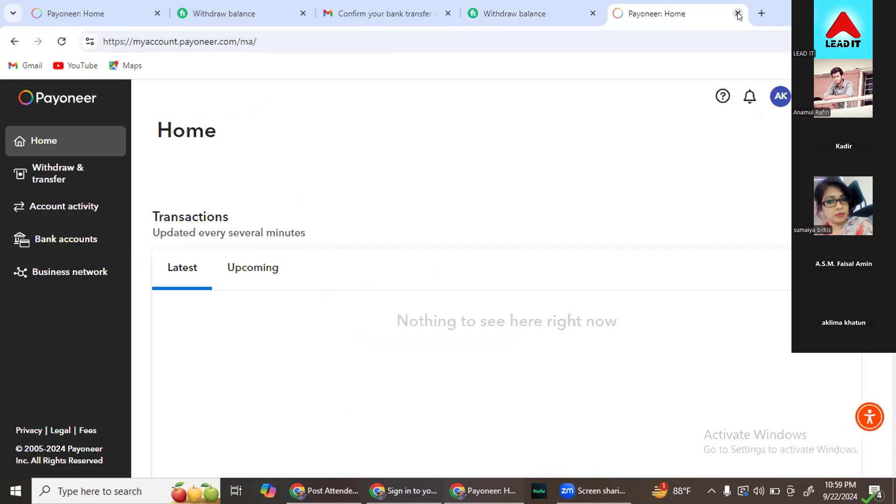
left_click(156, 14)
left_click(391, 15)
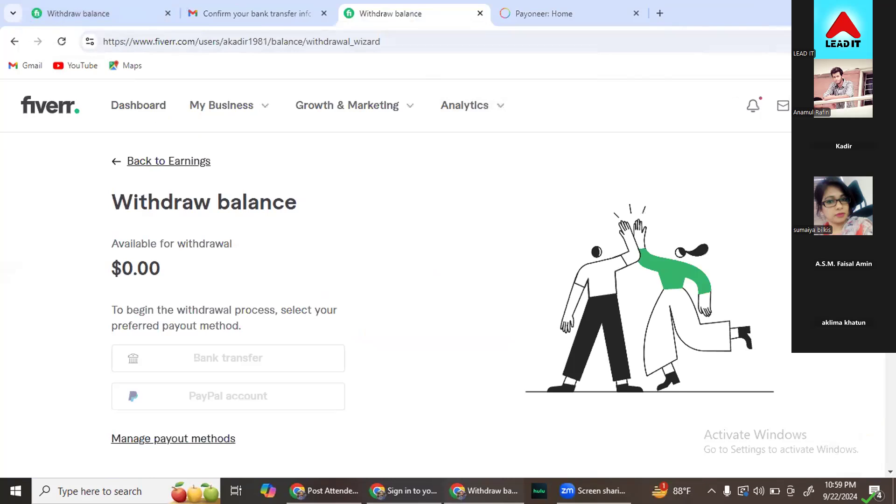
Step: Open the Fiverr profile avatar menu twice, then return to the Payoneer Home tab
left_click(808, 105)
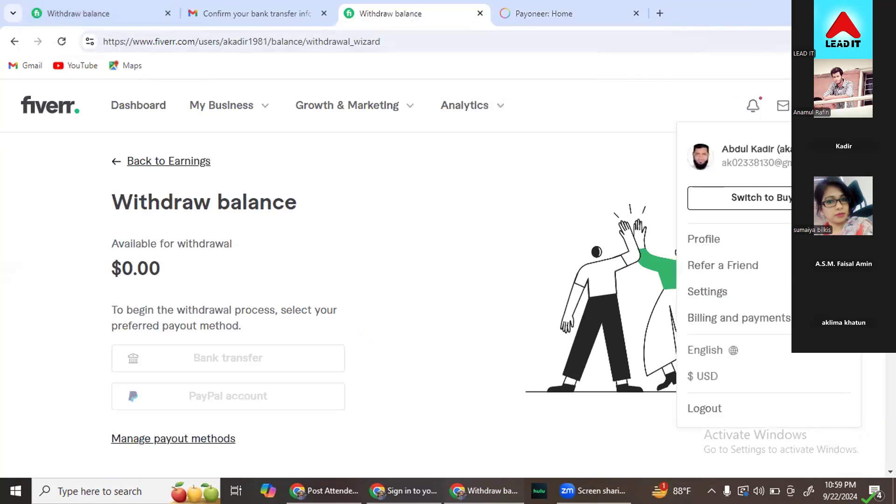
left_click(703, 226)
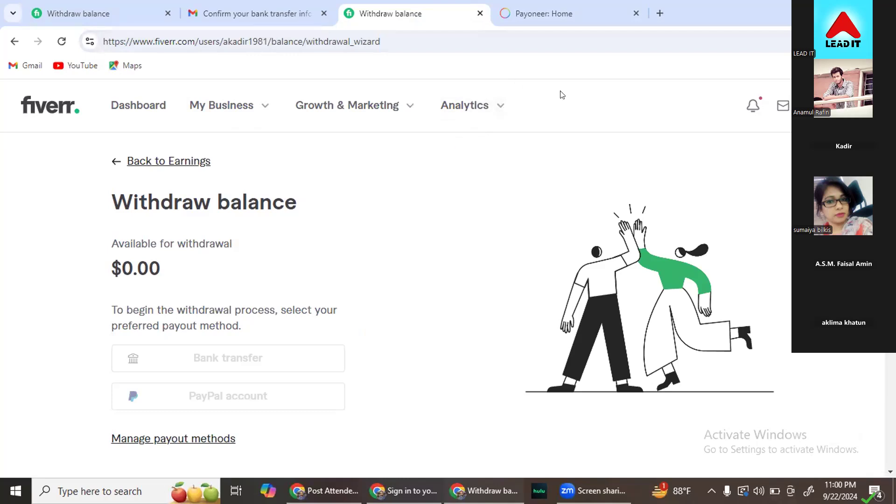
left_click(813, 106)
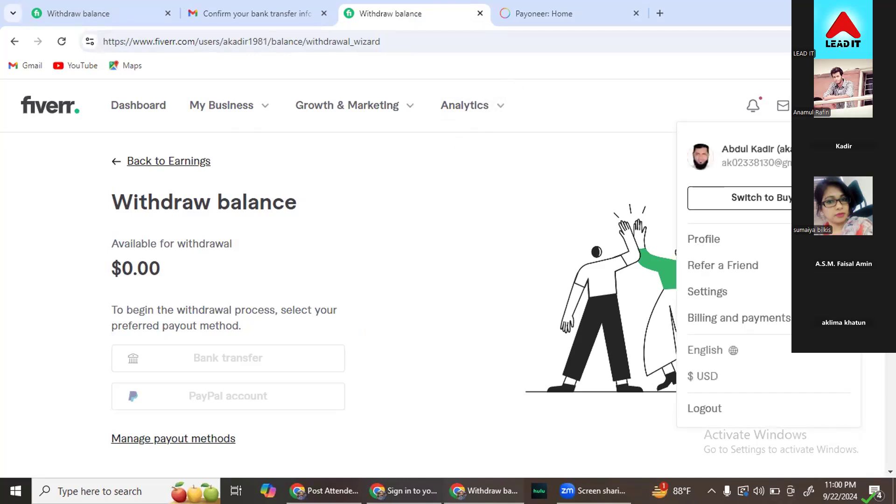
left_click(557, 13)
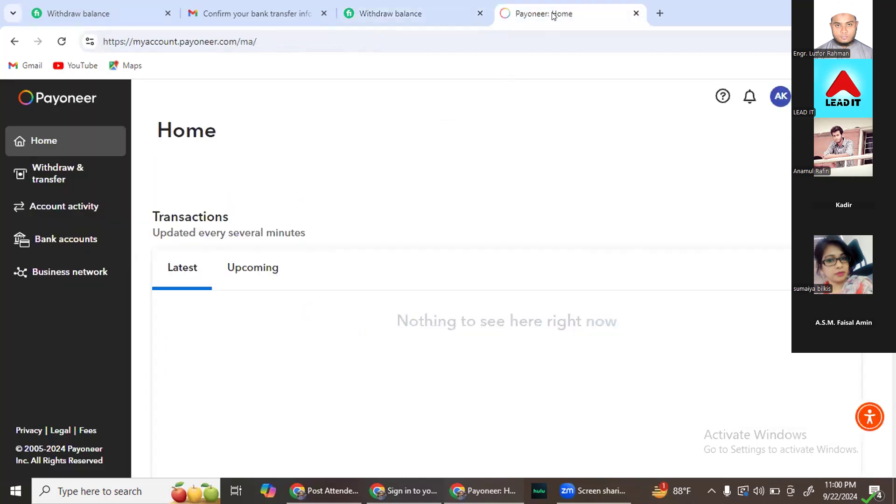
Step: Replace the address bar contents and search Google for 'google'
left_click(502, 37)
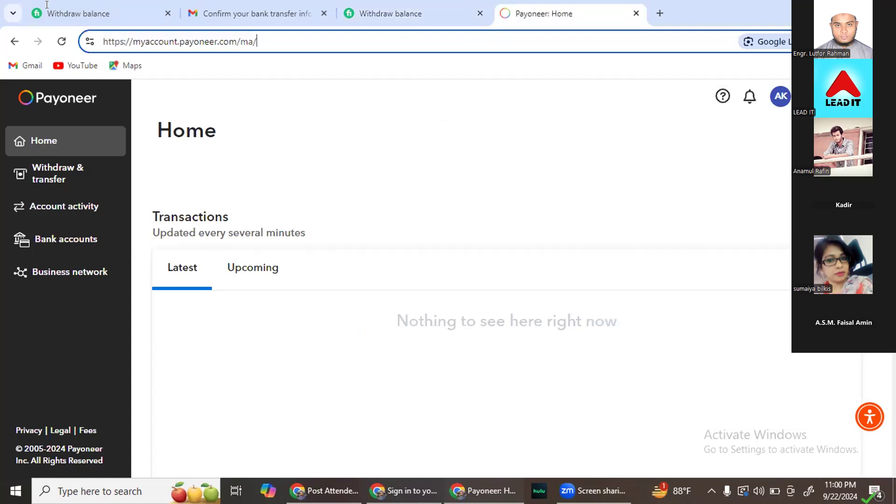
key("ctrl+a")
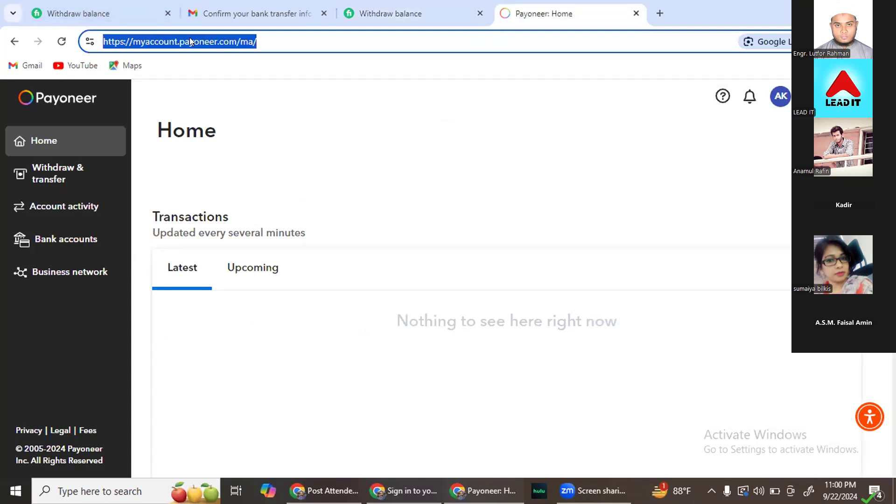
type("g")
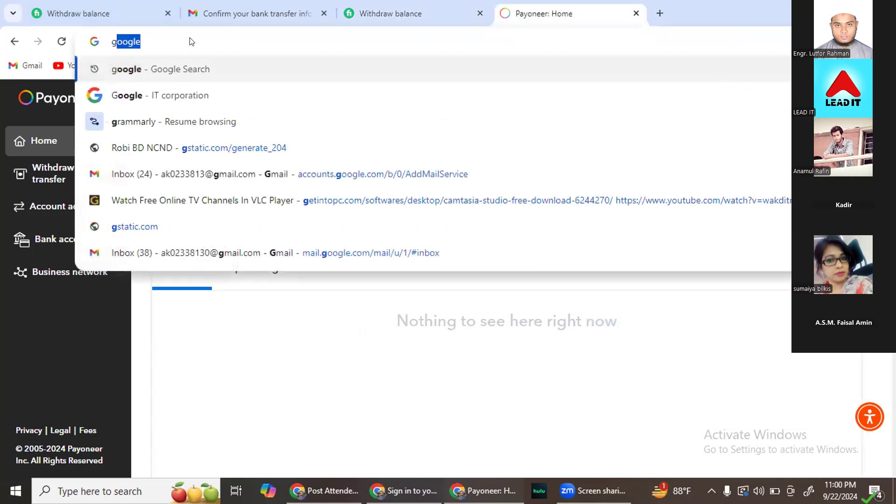
left_click(248, 70)
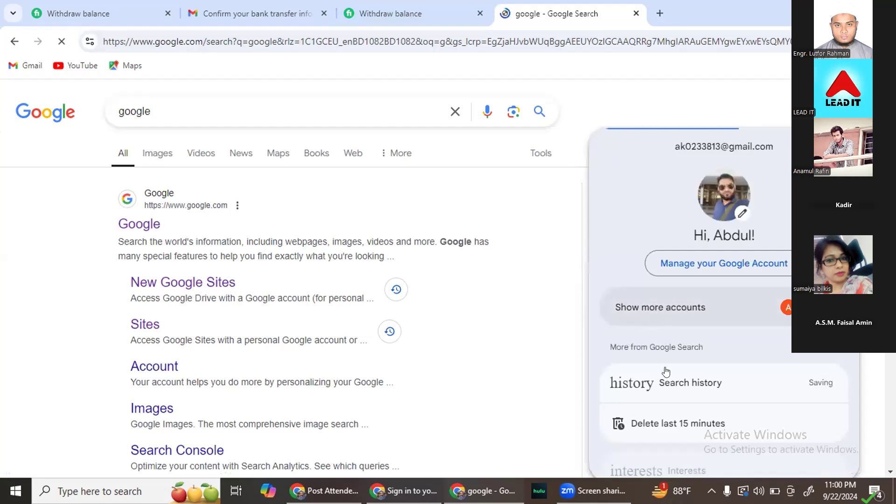
Step: Switch to the second signed-in Google account and open its Gmail
left_click(668, 308)
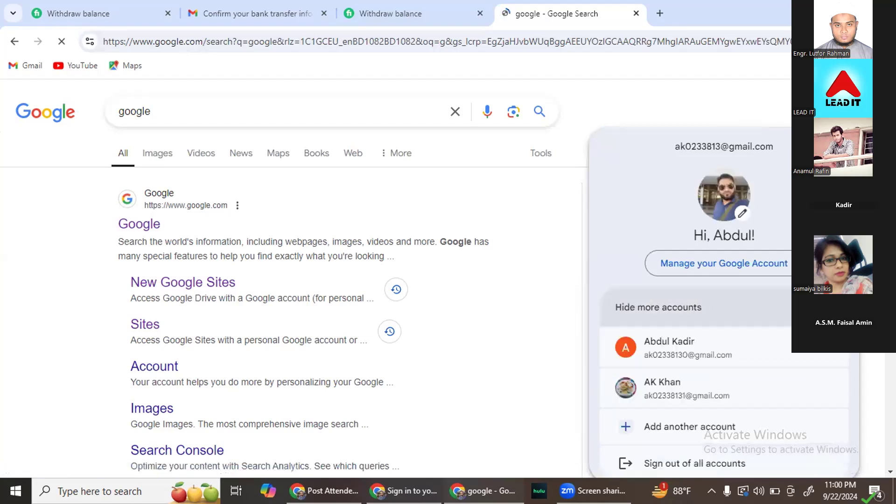
left_click(667, 351)
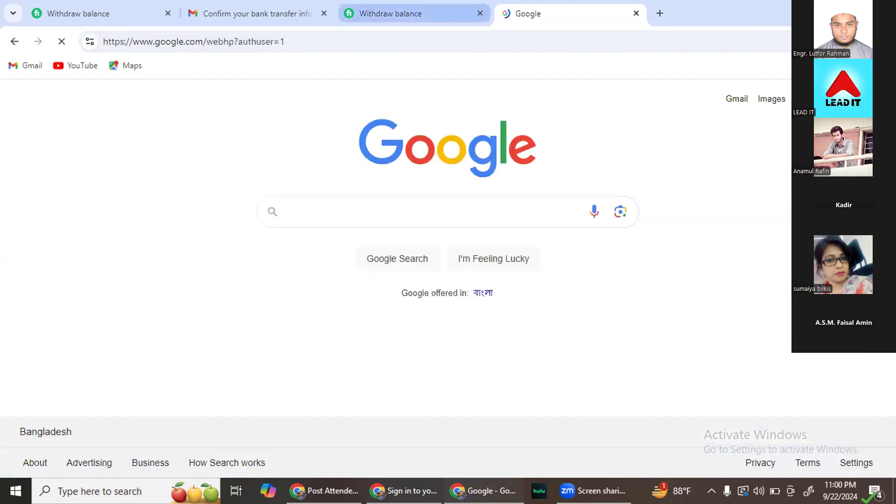
left_click(728, 104)
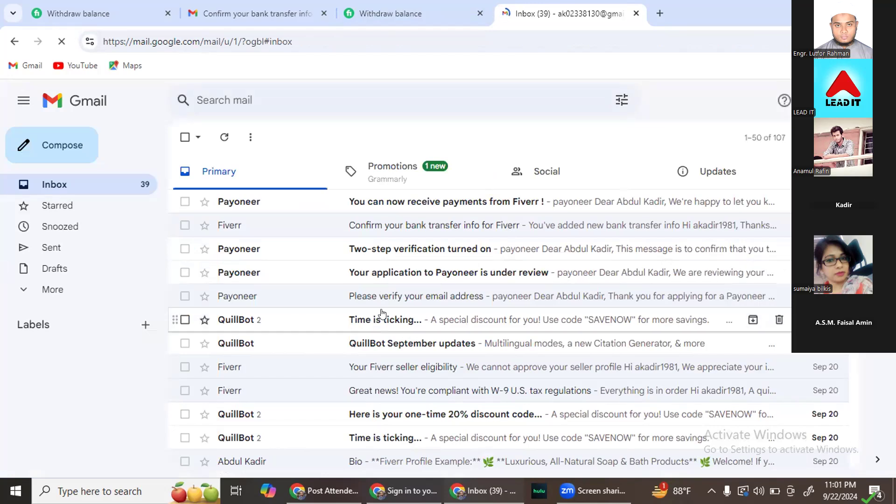
Step: Review the Fiverr and Payoneer messages in the inbox, then close the duplicate Withdraw balance tab
scroll(385, 314, "down", 1)
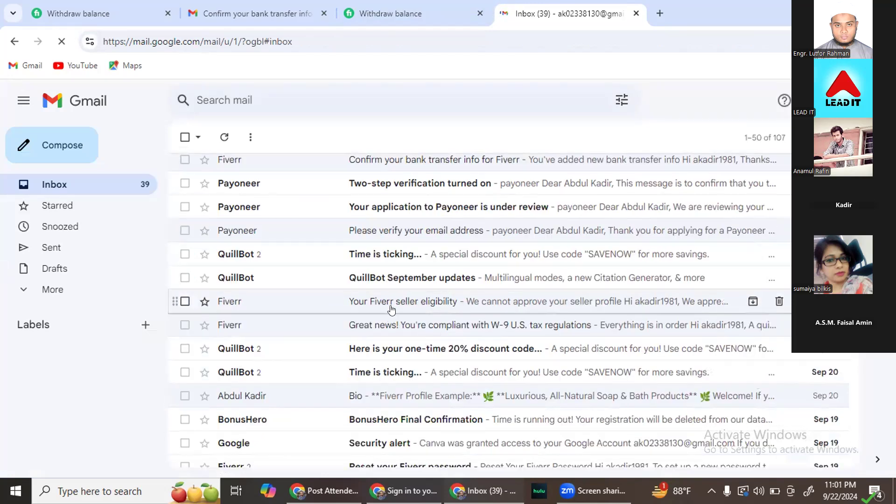
scroll(392, 309, "up", 1)
scroll(392, 309, "up", 2)
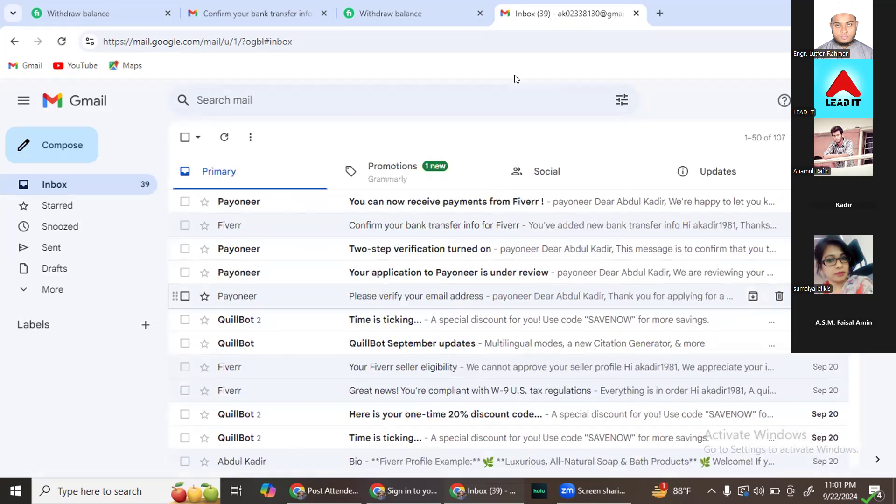
left_click(405, 8)
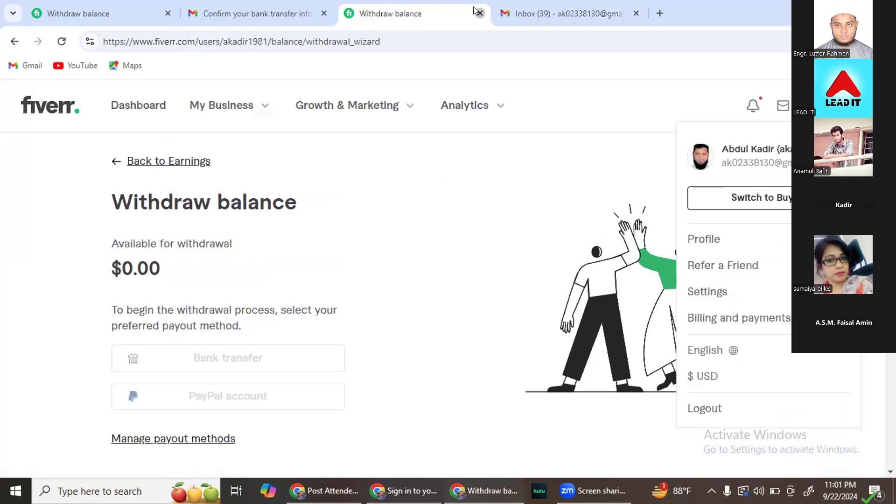
left_click(479, 13)
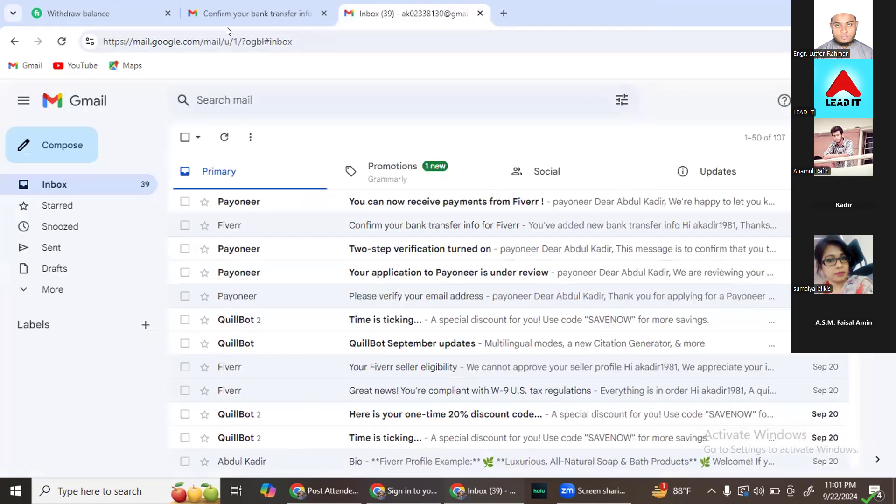
Step: Reload the first Withdraw balance tab until Bank transfer and PayPal options appear
left_click(93, 16)
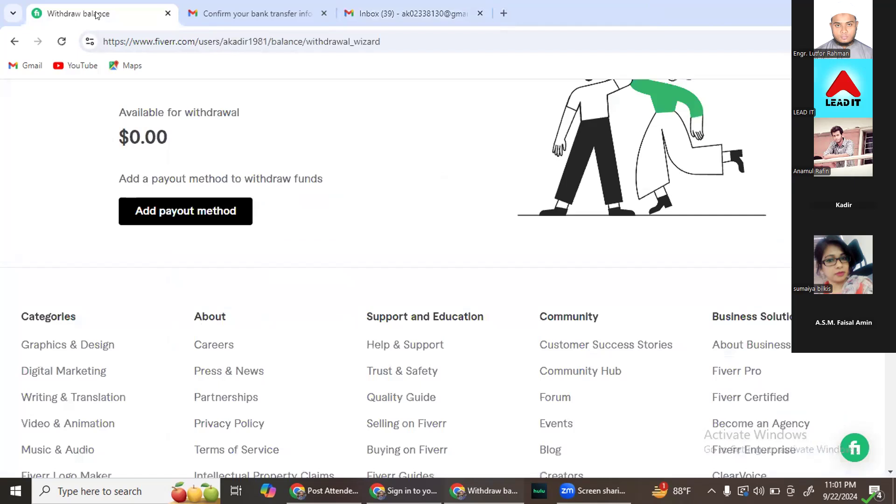
left_click(61, 40)
left_click(60, 38)
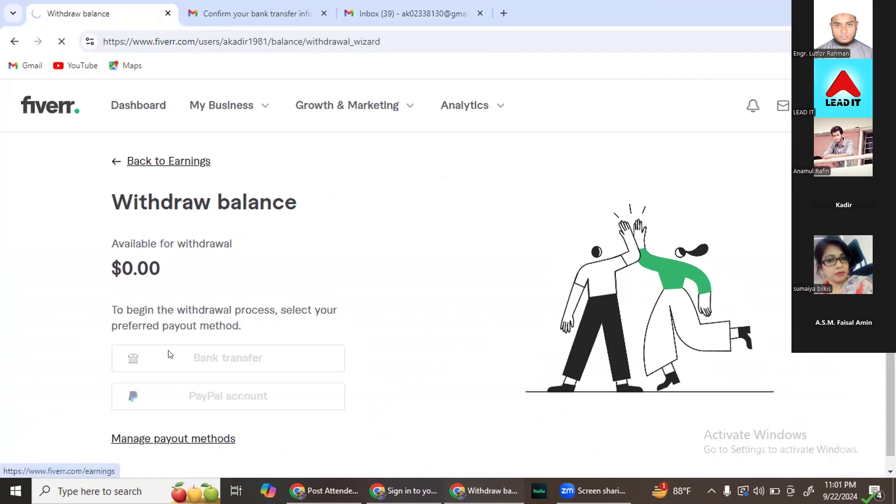
Step: Return to the Earnings overview showing $0.00 balances and reach Manage payout methods
left_click(186, 439)
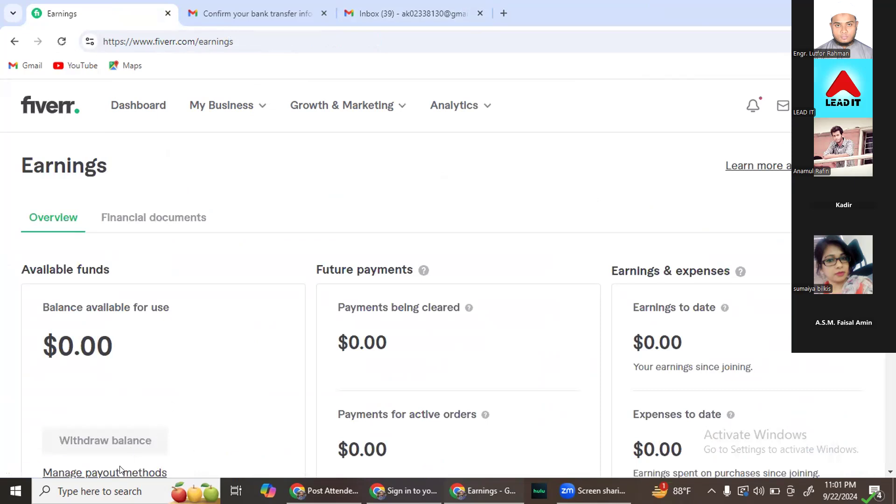
scroll(122, 469, "down", 3)
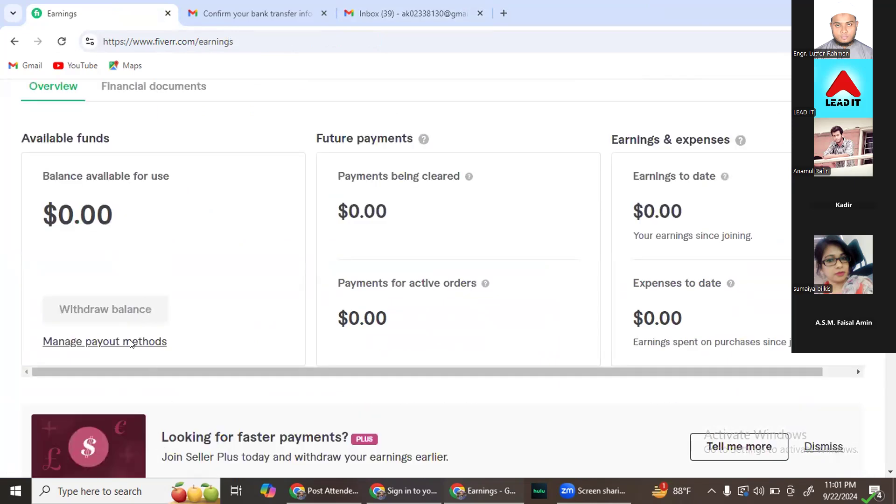
scroll(130, 340, "down", 2)
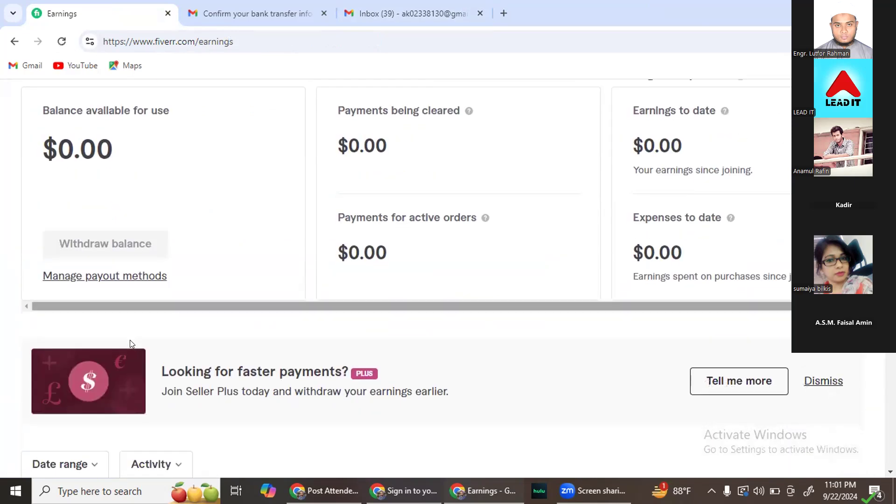
left_click(118, 278)
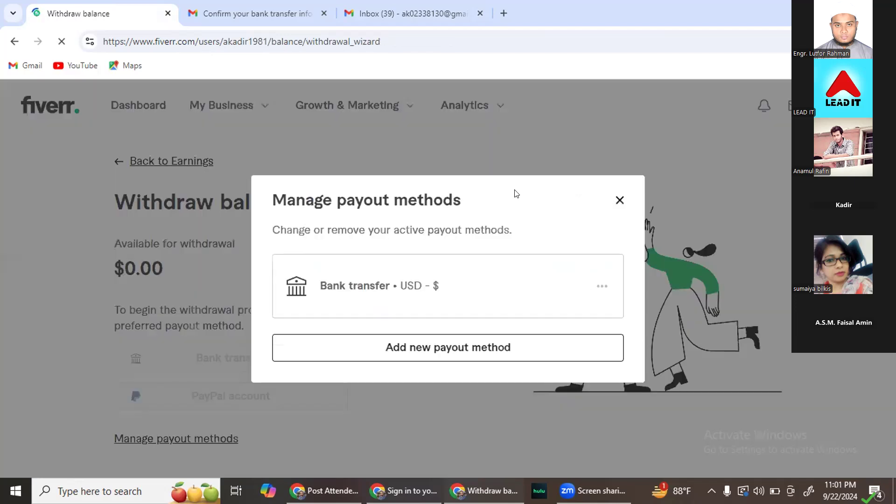
Step: Verify Bank transfer (USD) in the payout methods list and its options menu, then dismiss the account menu
left_click(203, 435)
left_click(602, 286)
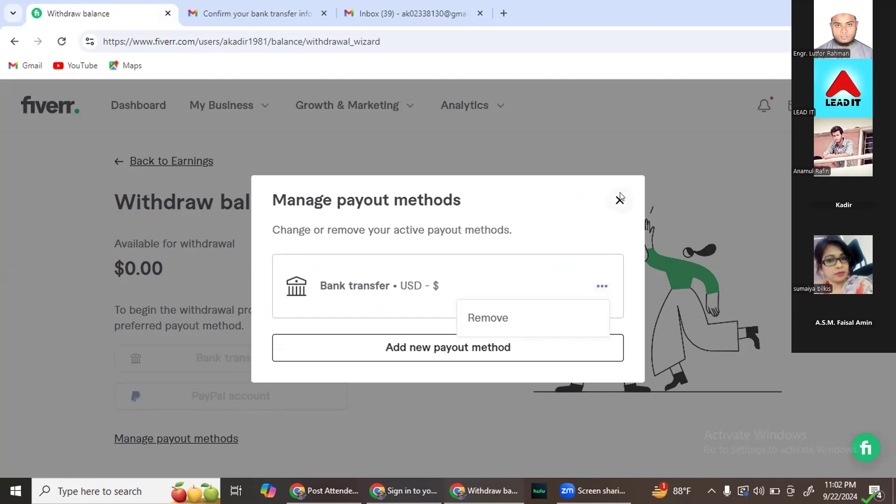
left_click(620, 199)
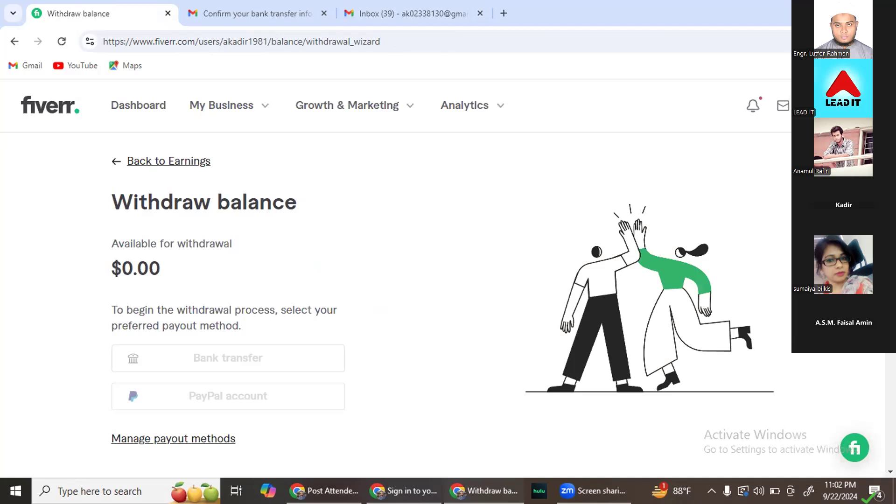
left_click(815, 106)
key("Escape")
Step: Open the Seller Dashboard, launch the Kickstart Program page in a new tab, and return to the dashboard
left_click(49, 105)
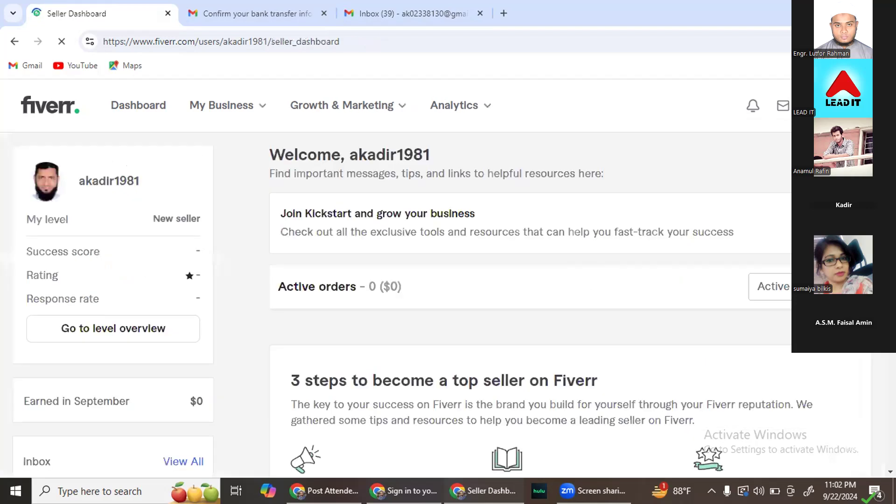
left_click(716, 238)
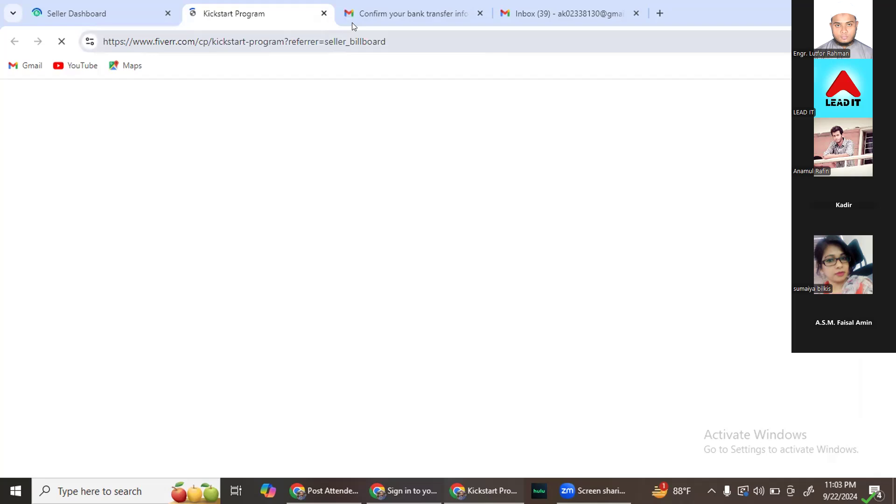
key("ctrl+shift+Tab")
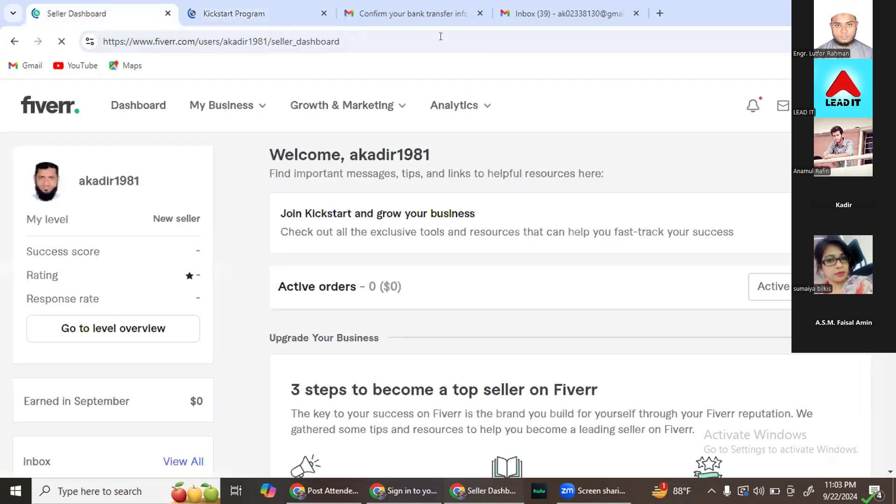
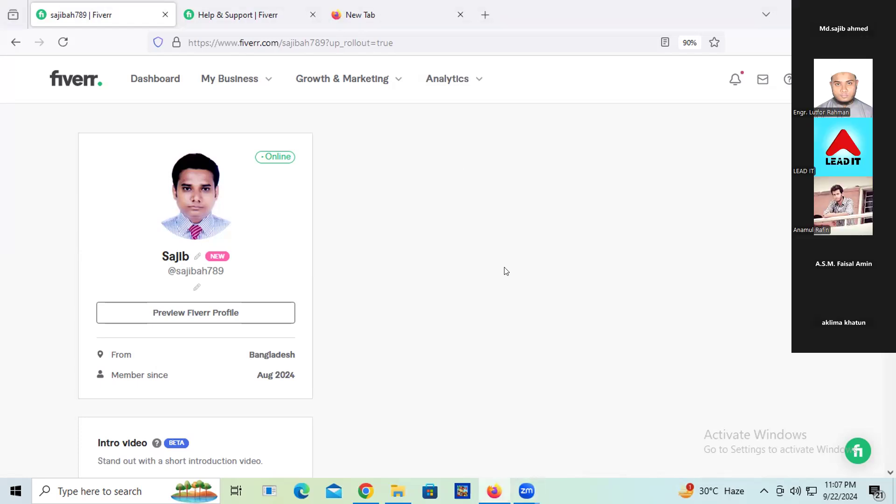
Step: Switch to the Help & Support ticket form, then open the drafted appeal letter Word document
left_click(228, 16)
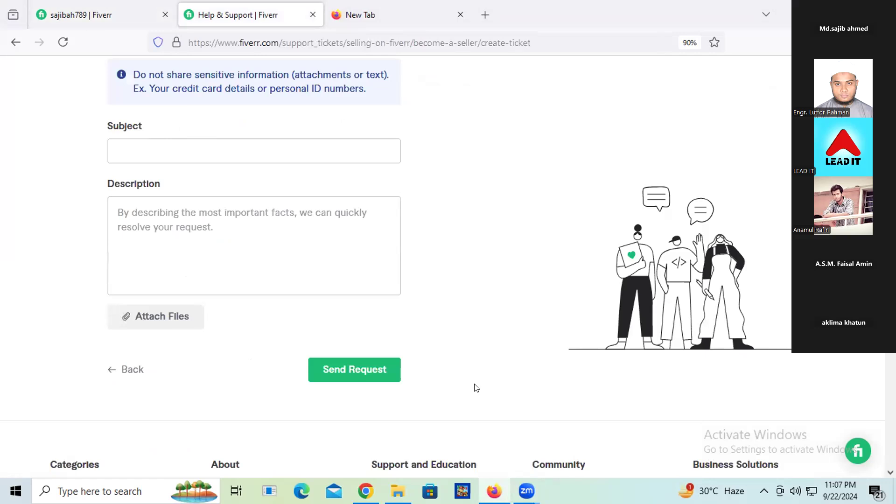
triple_click(247, 89)
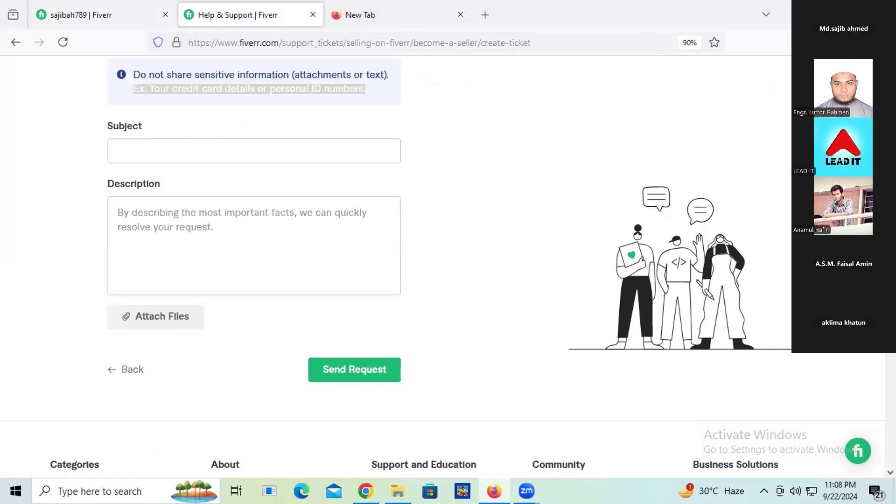
key("super+d")
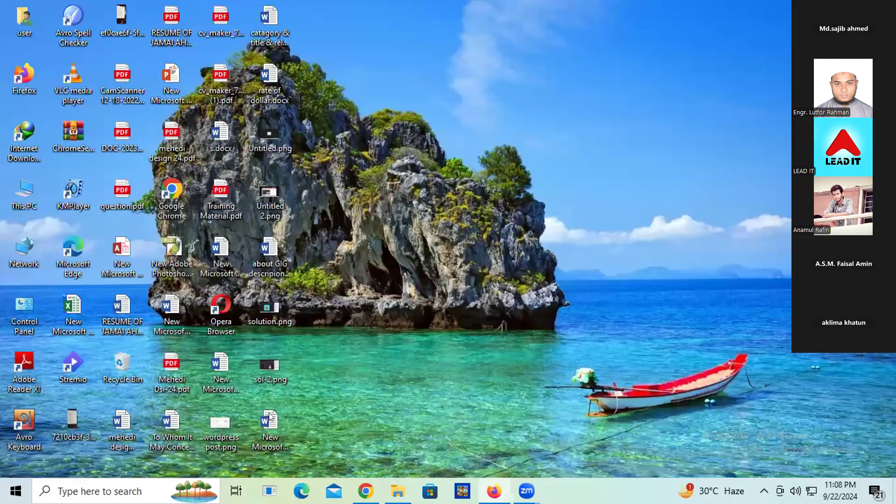
double_click(270, 423)
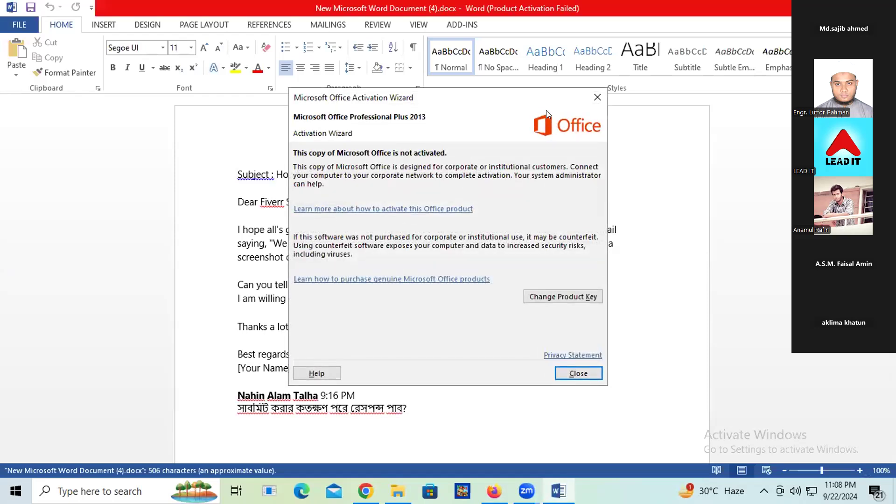
Step: Paste the subject "How to fix 'We Cannot approve your seller profile'" into the ticket's Subject field
left_click(597, 98)
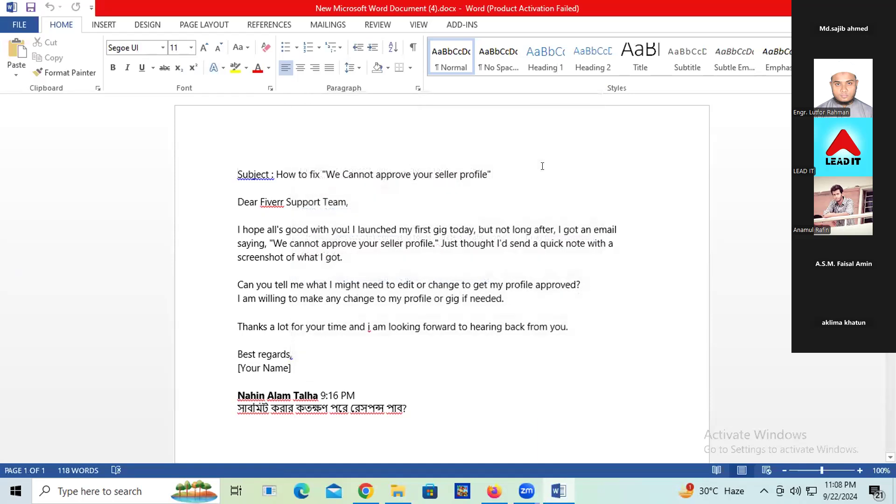
left_click_drag(489, 172, 277, 162)
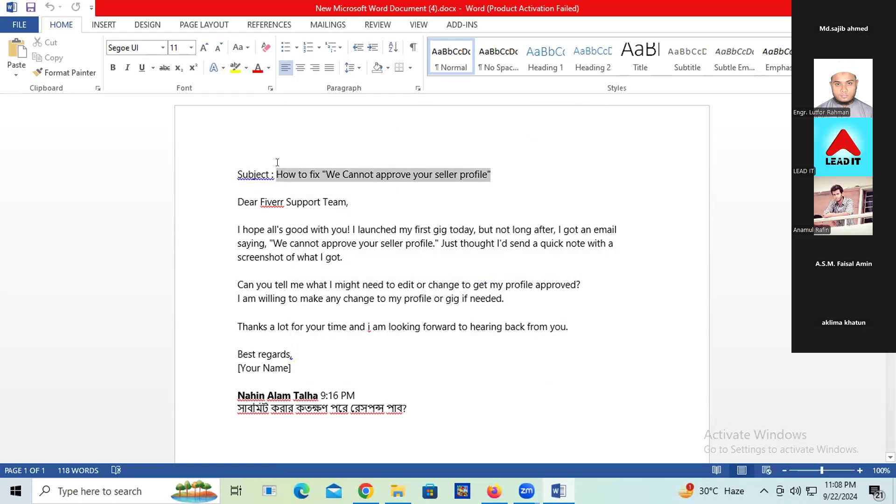
left_click(277, 162)
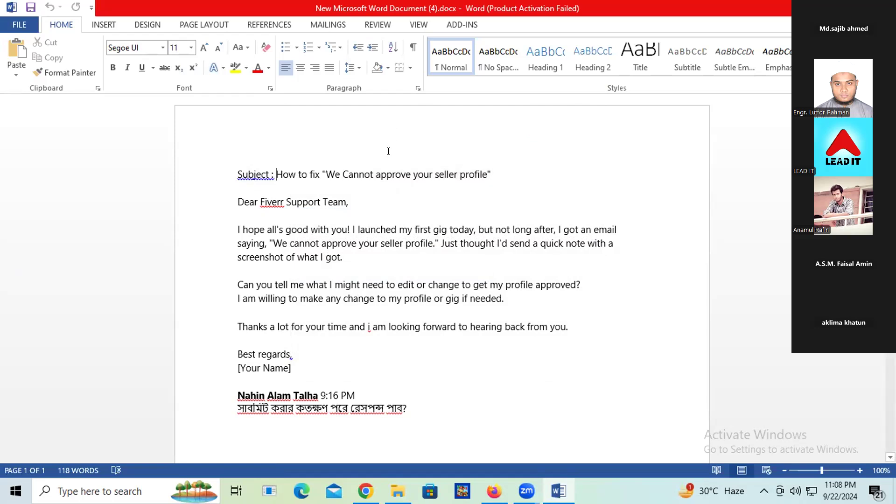
key("shift+End")
key("ctrl+c")
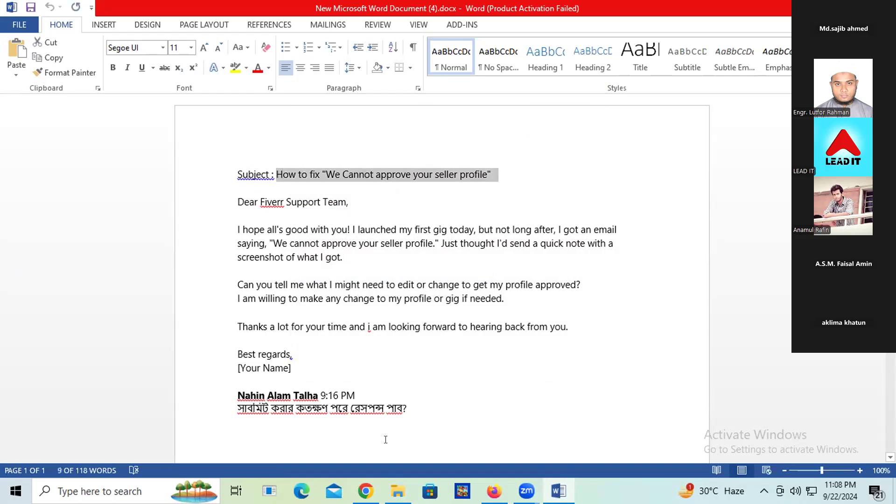
left_click(366, 491)
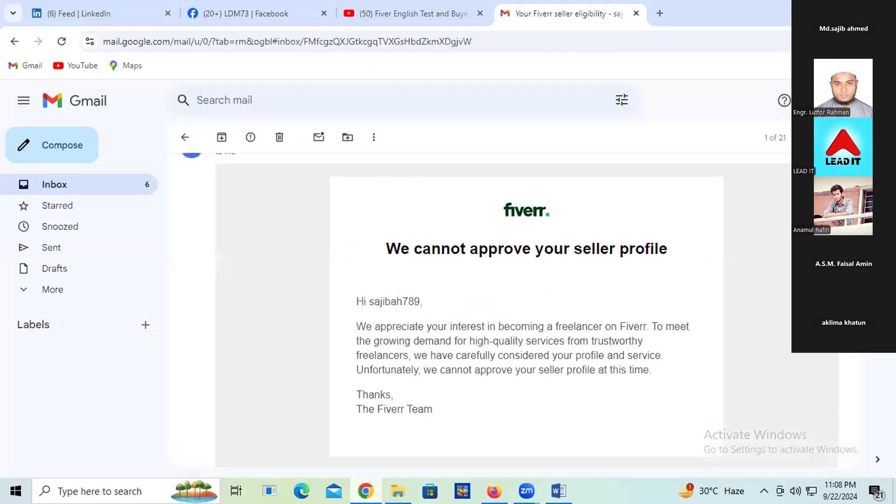
left_click(366, 491)
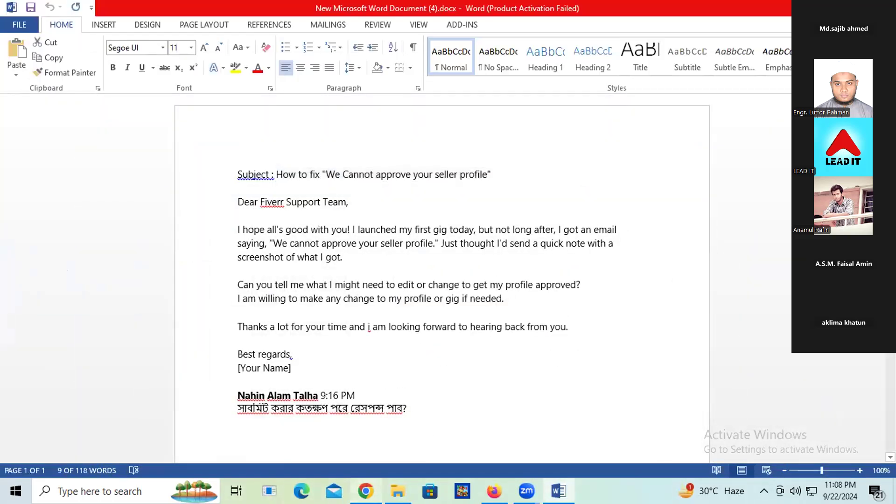
key("alt+Tab")
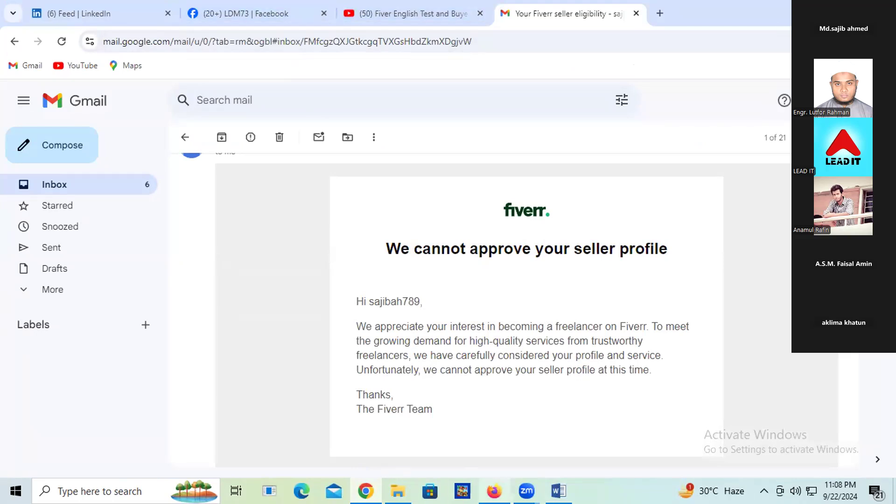
left_click(494, 491)
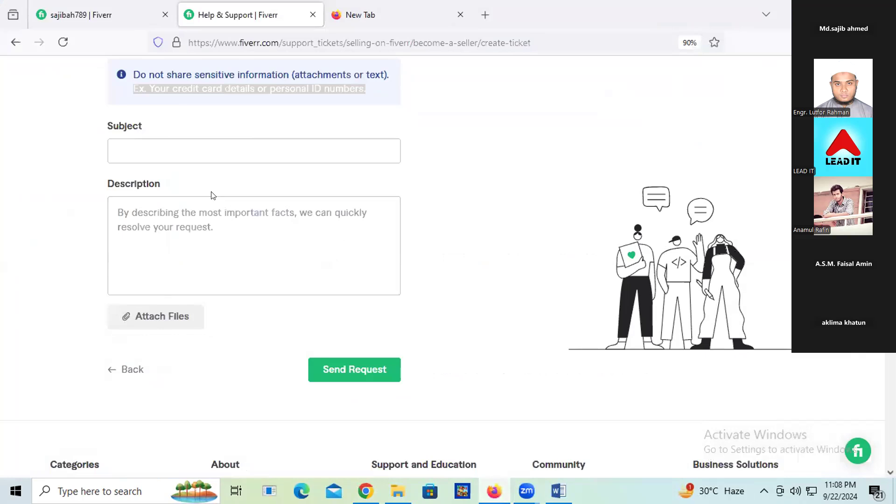
left_click(174, 144)
key("ctrl+v")
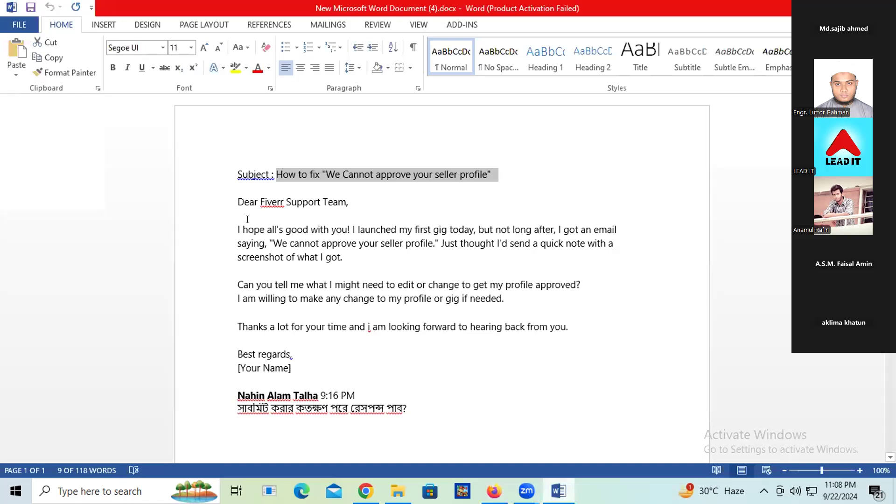
Step: Select the letter body from 'Dear' through 'Best regards,' for copying
left_click(232, 196)
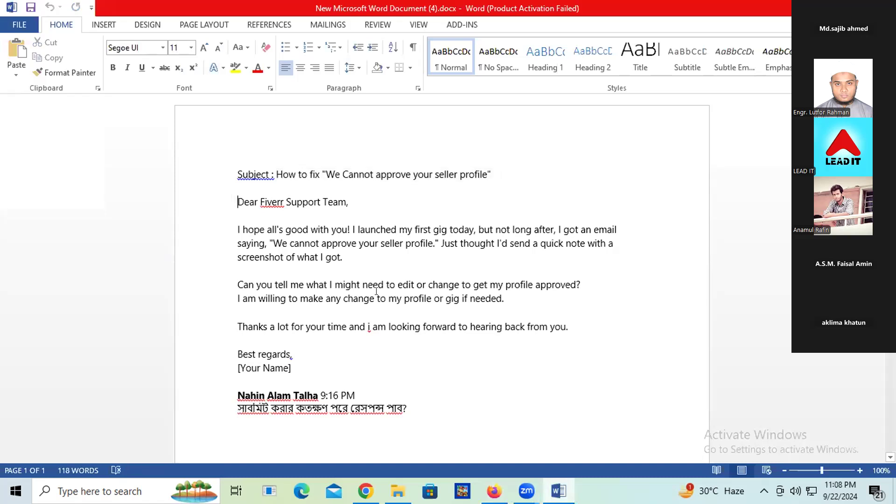
key("ctrl+shift+End")
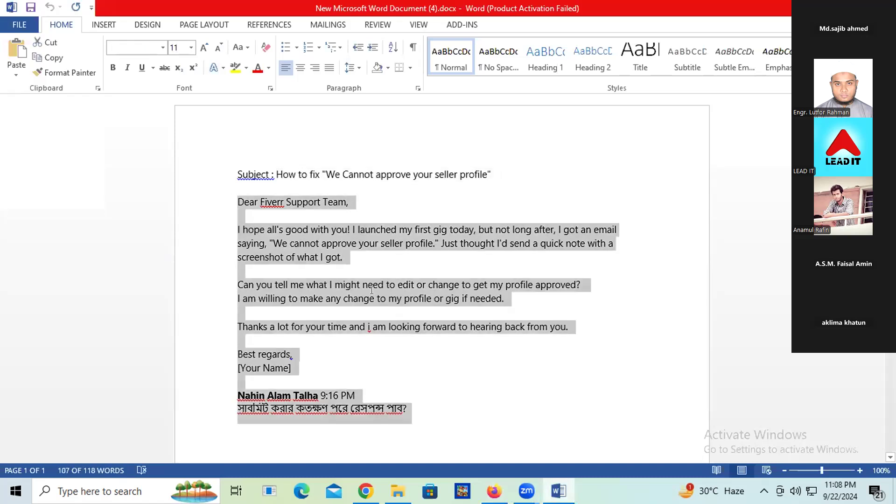
key("shift+Up")
key("shift+Up")
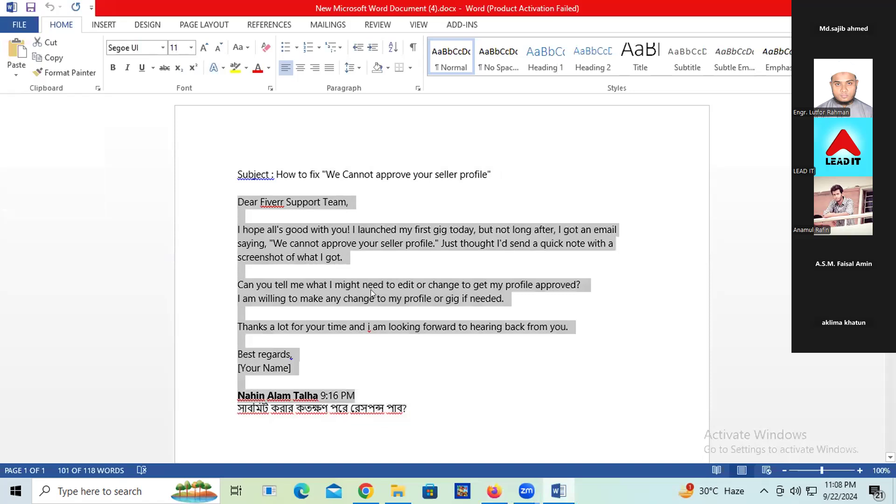
key("shift+Left")
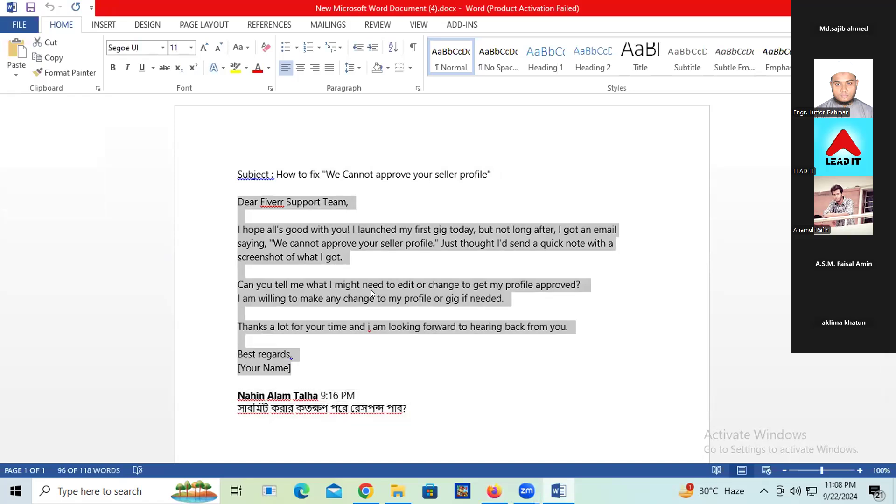
key("shift+Up")
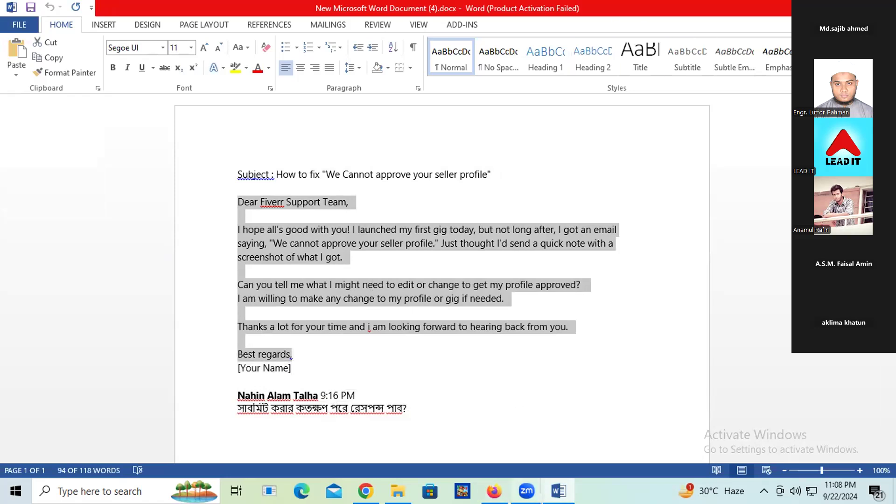
left_click(494, 491)
Step: Paste the letter body into the Description box, then recheck the Fiverr rejection email
left_click(227, 253)
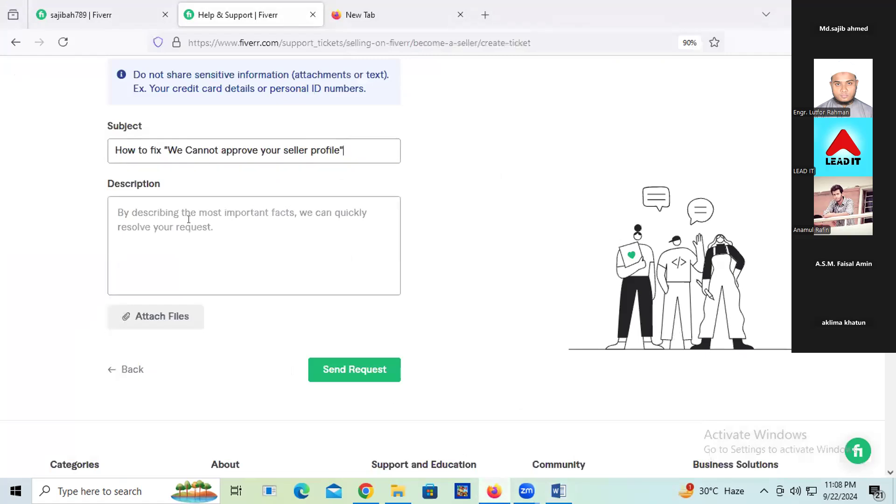
key("ctrl+v")
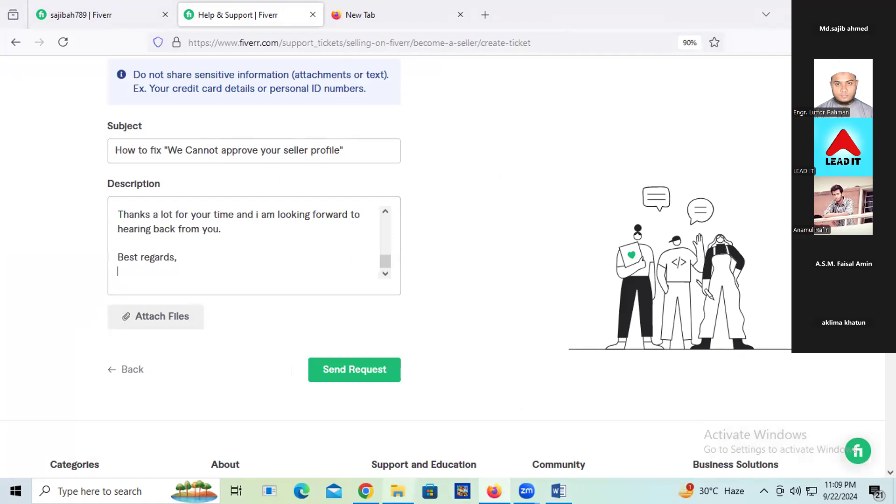
mouse_move(366, 490)
left_click(367, 439)
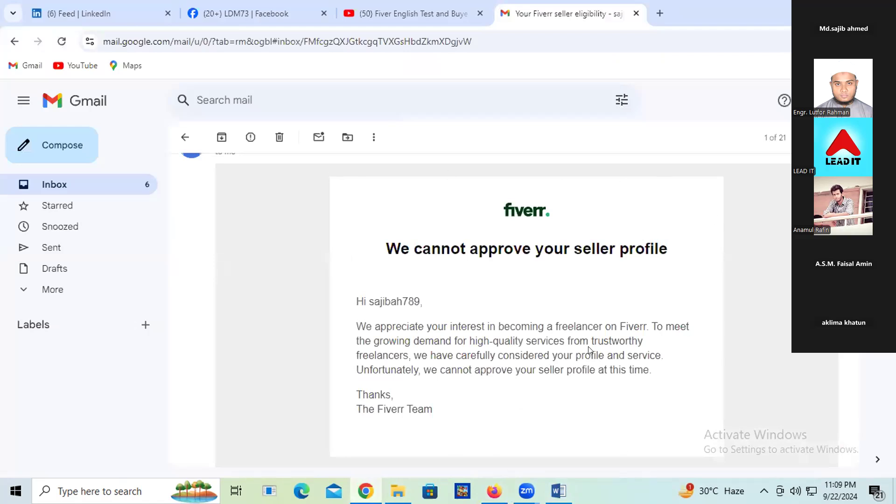
left_click(494, 482)
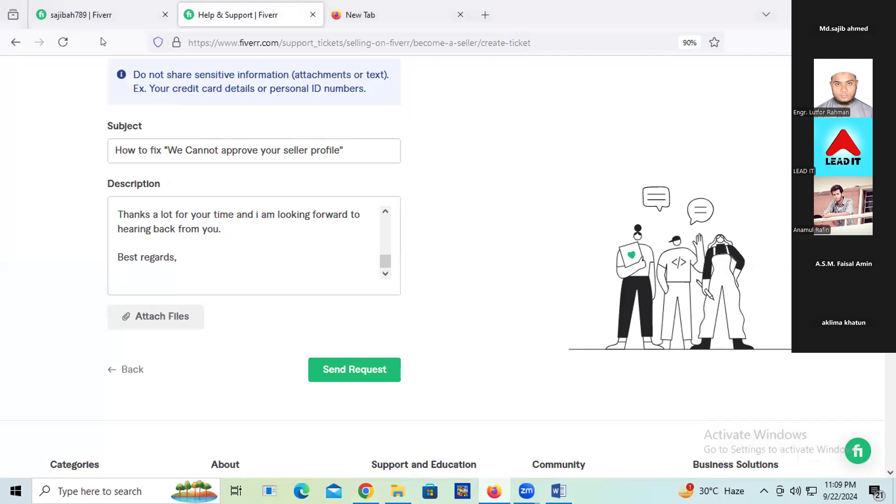
Step: Try My Business > Gigs from the seller profile, then close the empty new tab
left_click(90, 15)
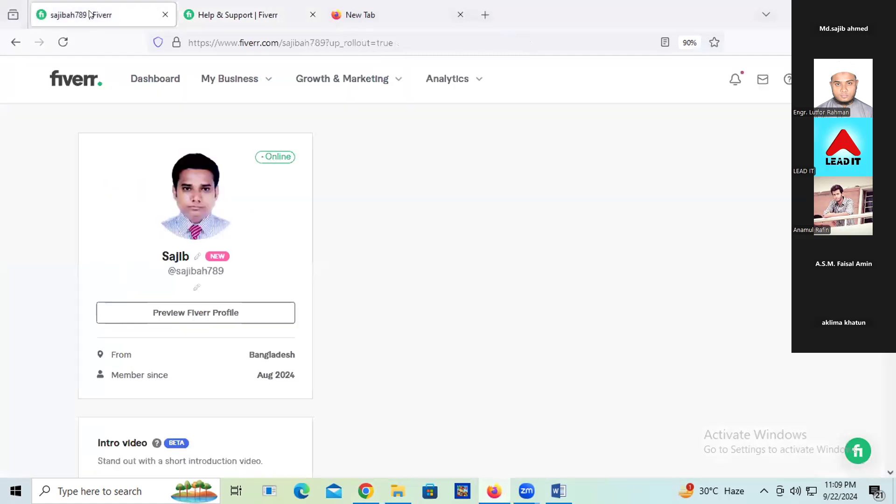
left_click(234, 82)
left_click(228, 141)
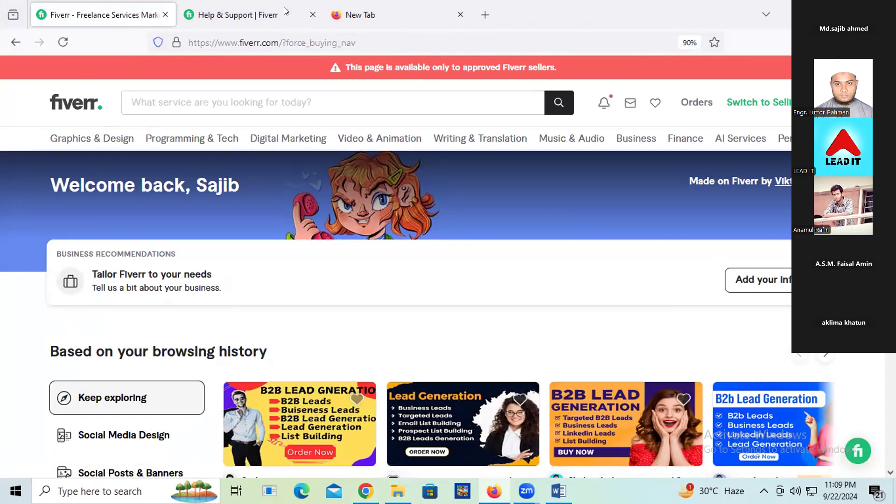
left_click(460, 14)
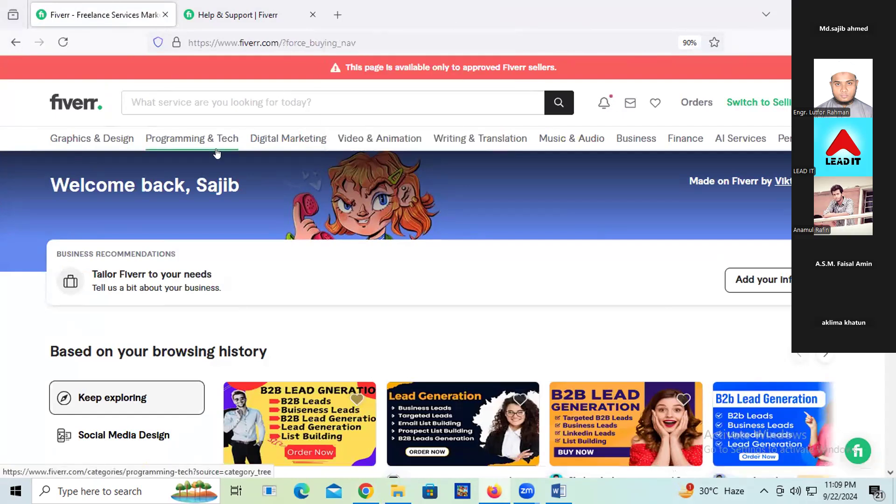
mouse_move(192, 138)
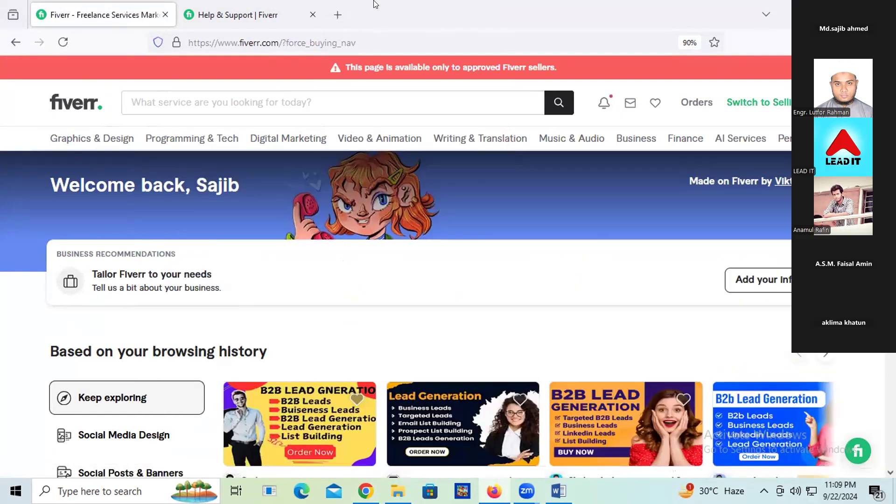